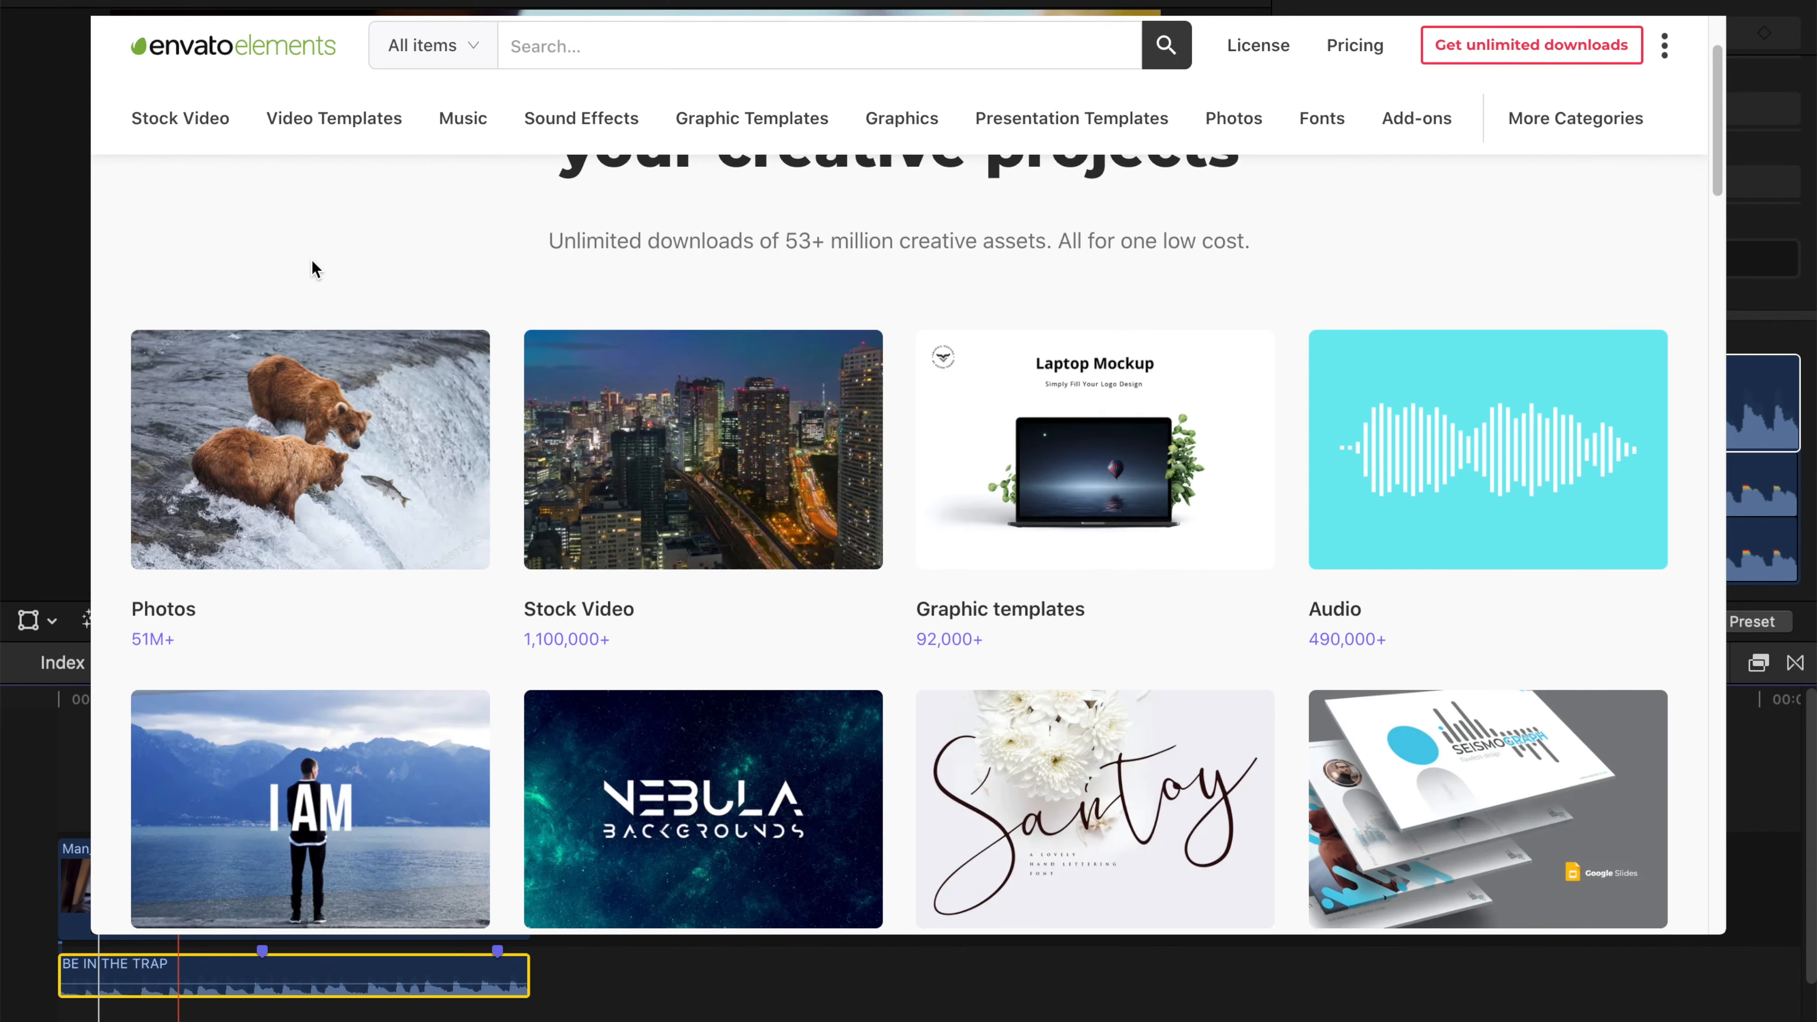
Step: Look through the Envato Elements home page, from the asset categories down to the plans and pricing section
{"action": "left_click", "coordinate": [218, 968]}
{"action": "scroll", "coordinate": [313, 265], "scroll_direction": "down", "scroll_amount": 4}
{"action": "scroll", "coordinate": [544, 748], "scroll_direction": "down", "scroll_amount": 10}
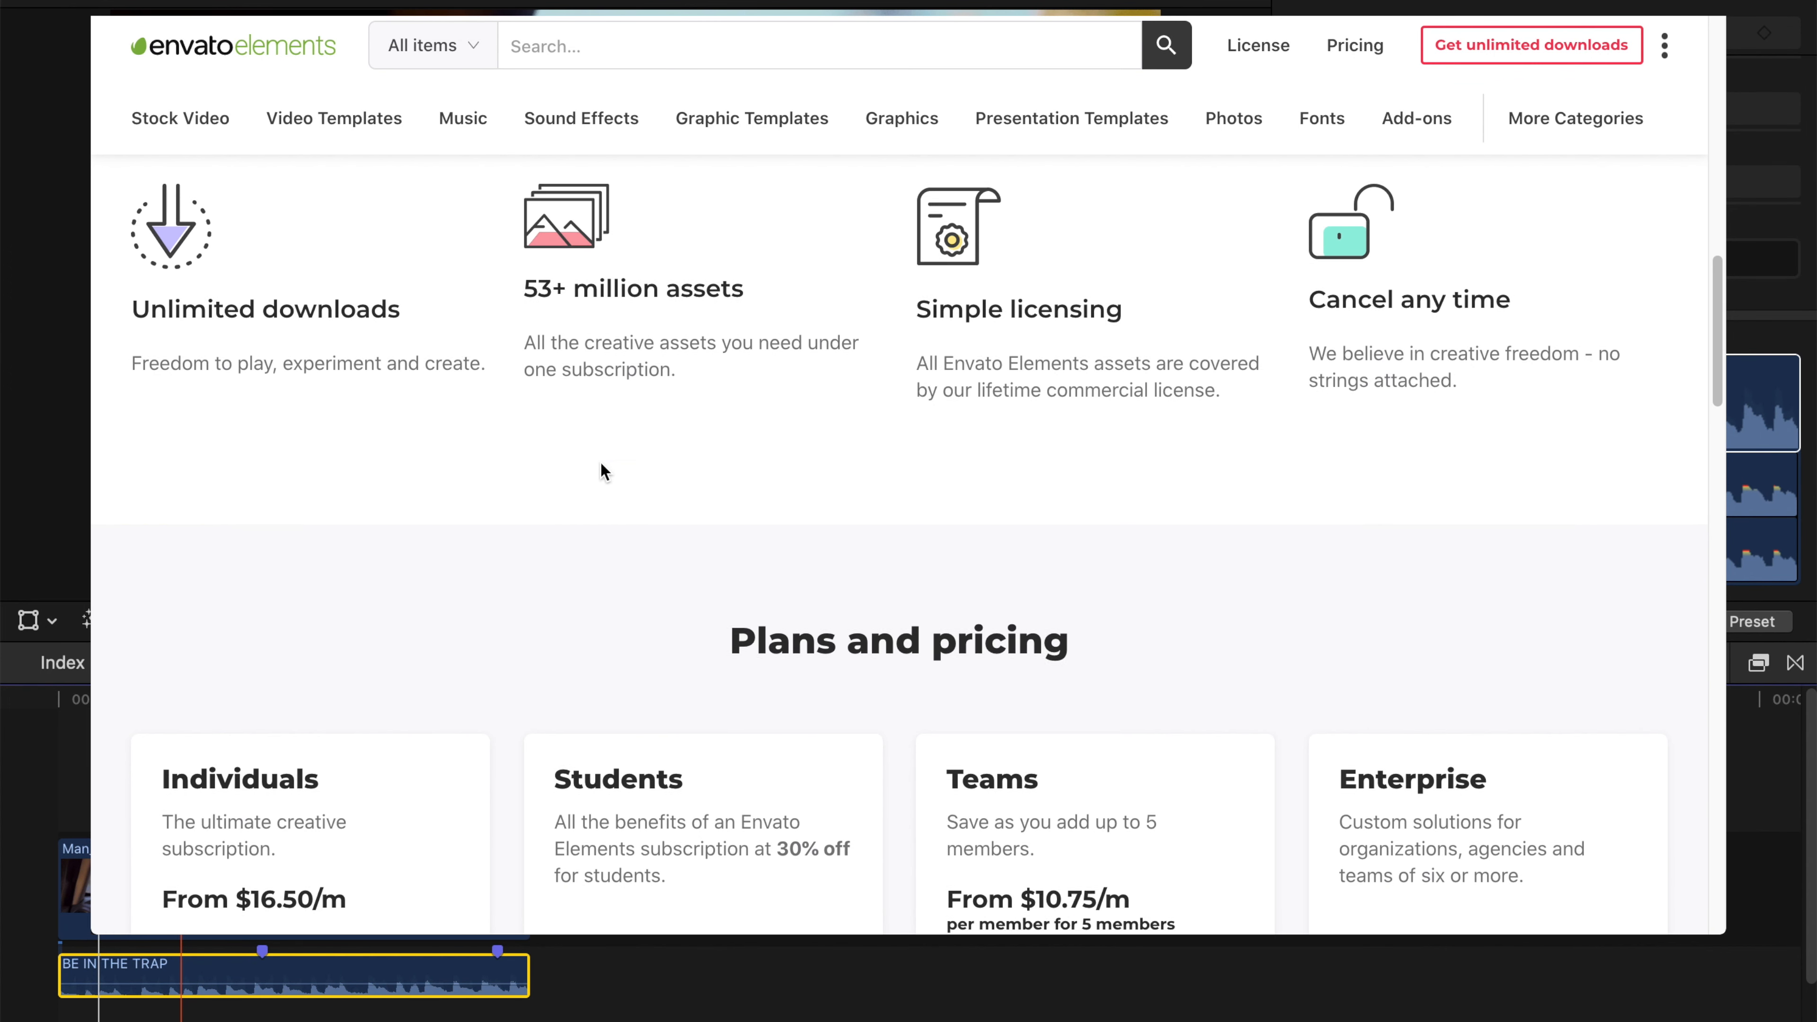
{"action": "scroll", "coordinate": [601, 464], "scroll_direction": "down", "scroll_amount": 4}
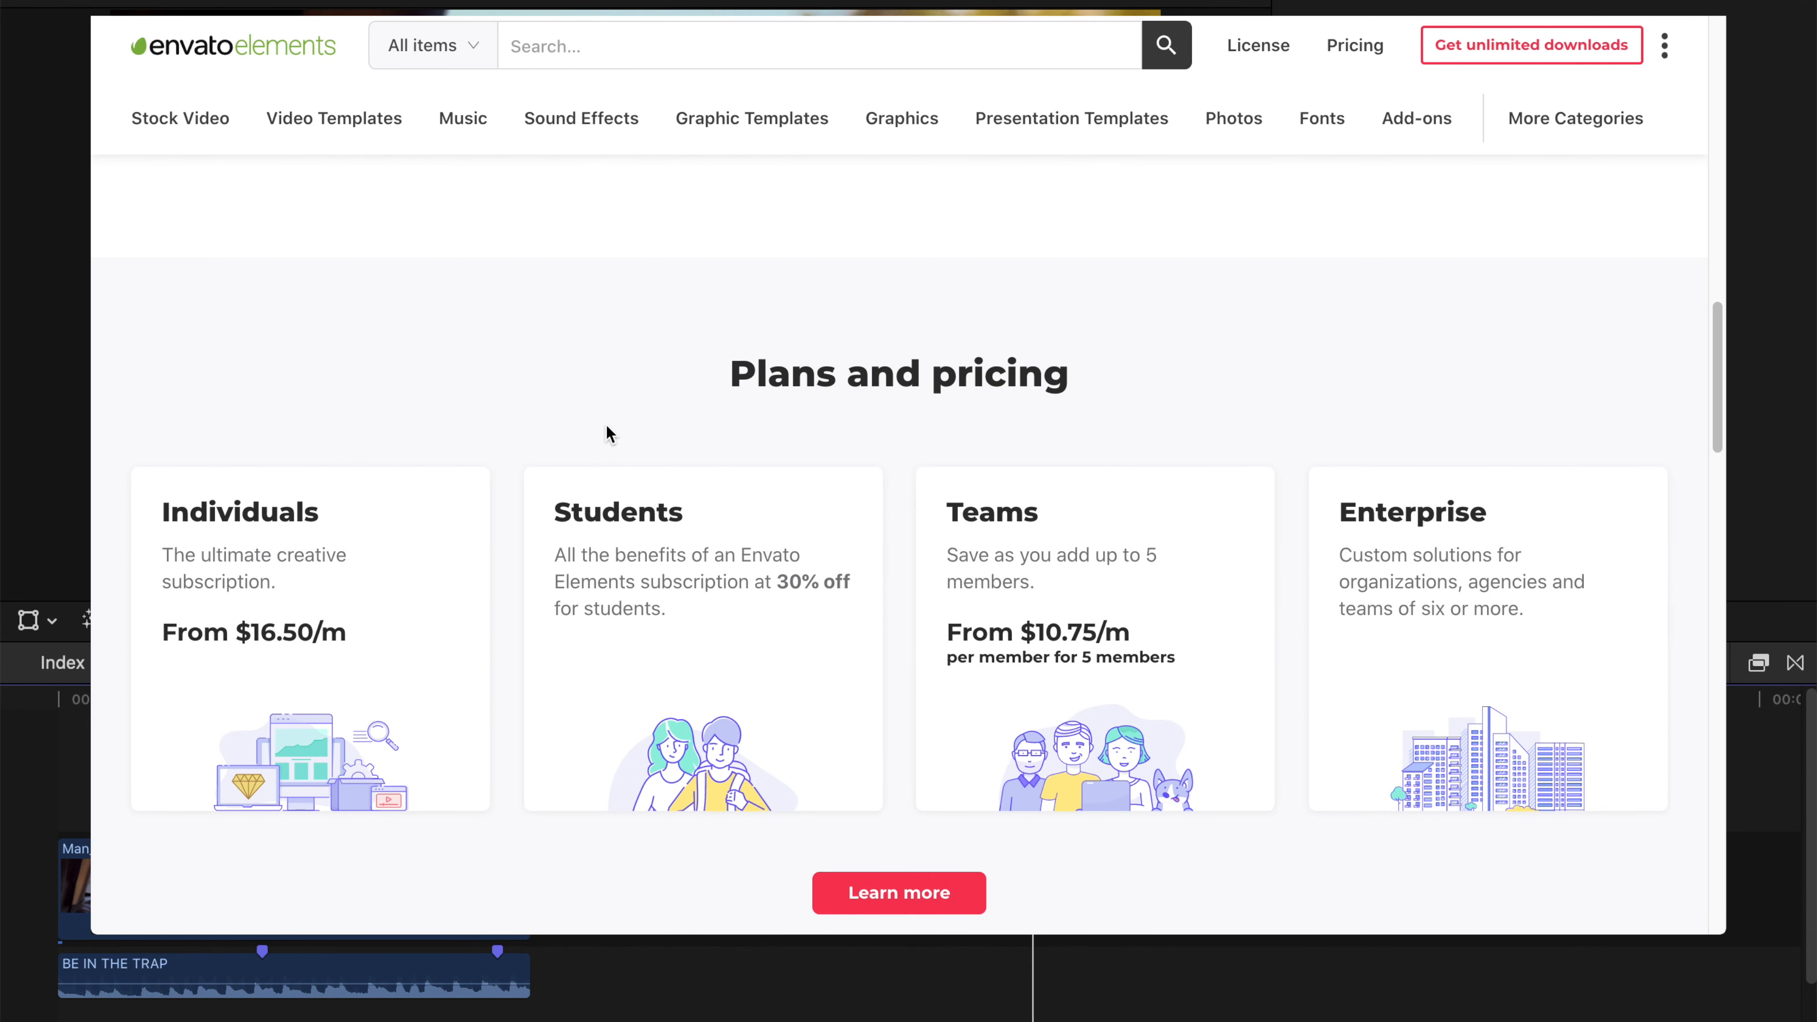
{"action": "scroll", "coordinate": [943, 449], "scroll_direction": "down", "scroll_amount": 1}
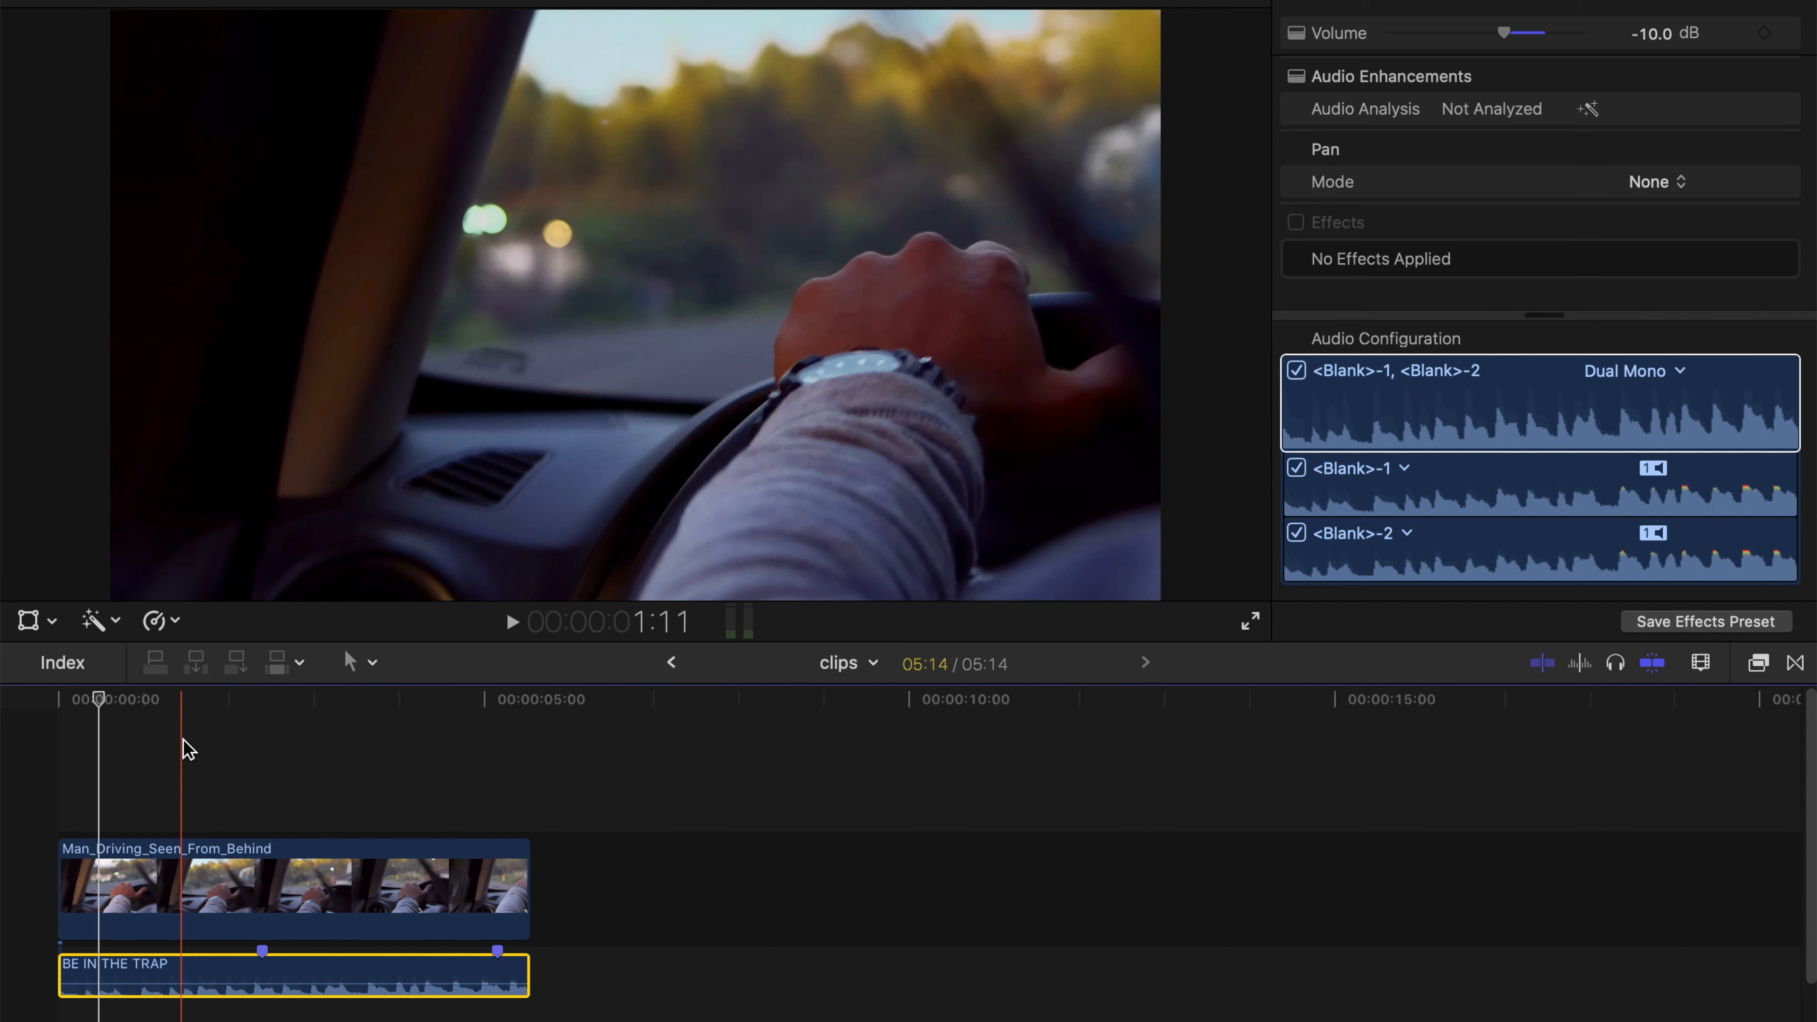
Step: Add a Basic Title above the driving clip, align it near the clip's start and trim it to 5:04 duration
{"action": "key", "text": "ctrl+t"}
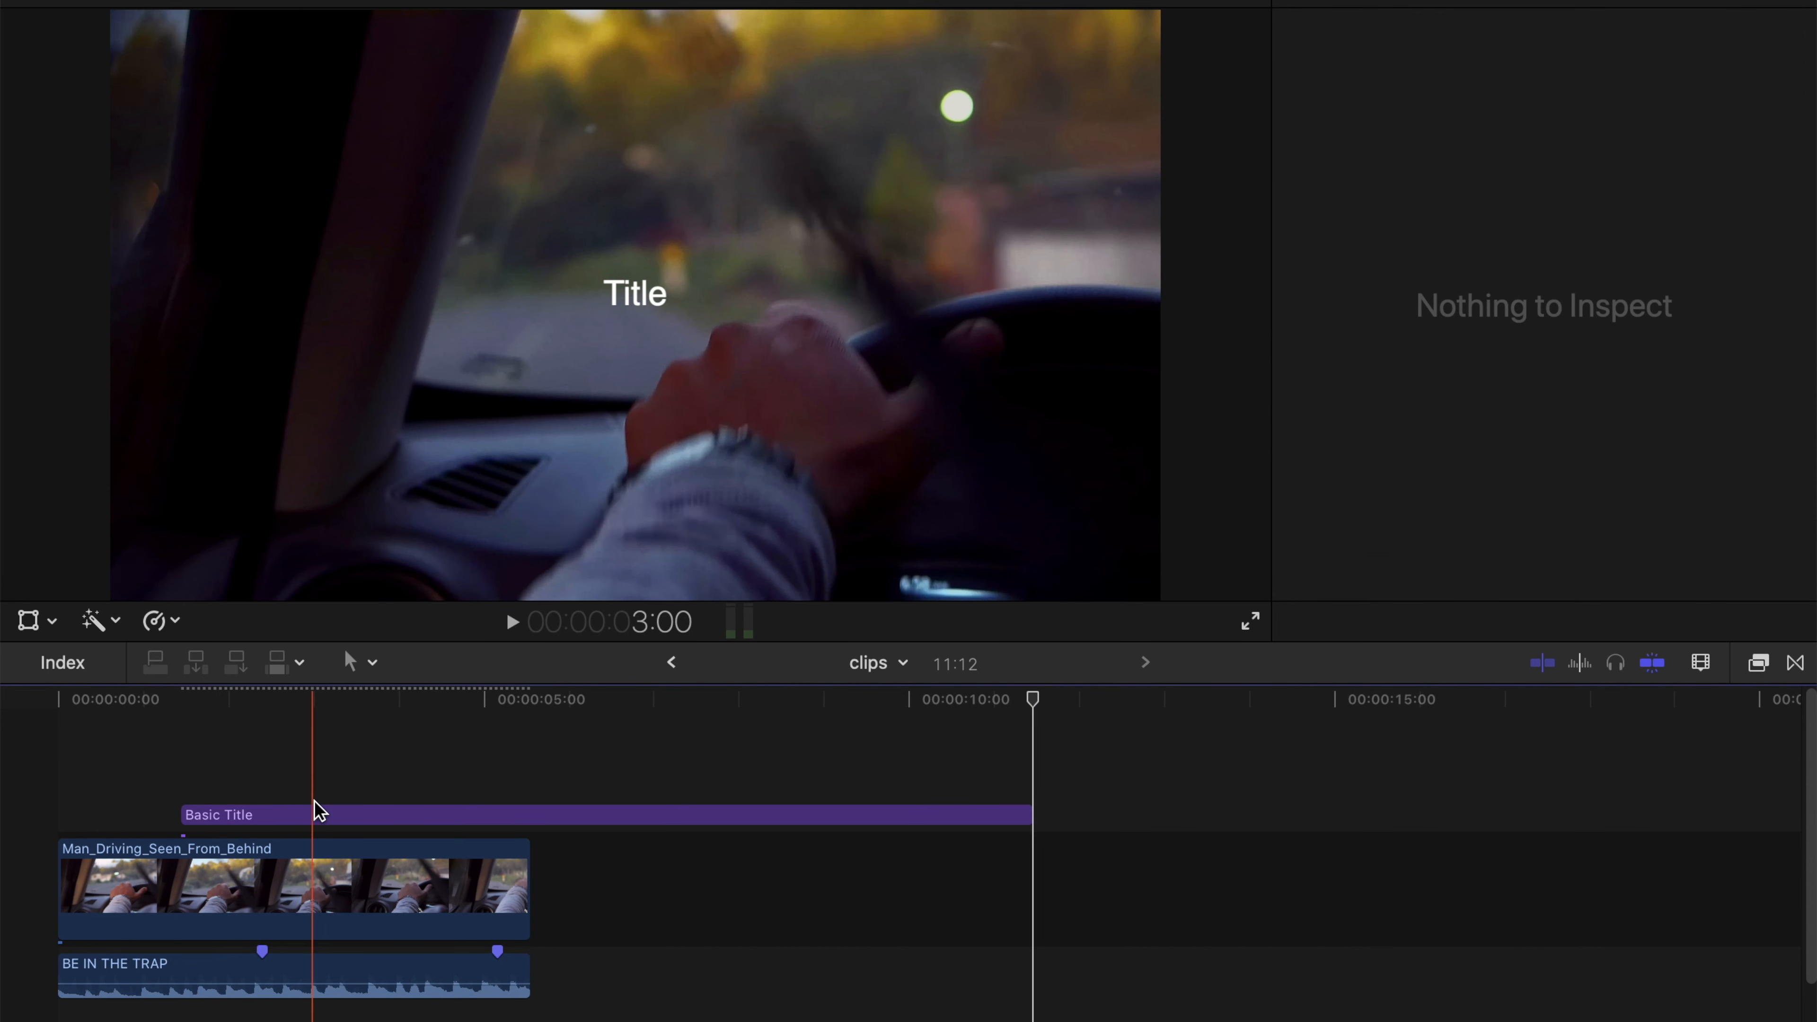
{"action": "left_click", "coordinate": [306, 815]}
{"action": "left_click_drag", "start_coordinate": [306, 823], "coordinate": [183, 823]}
{"action": "left_click", "coordinate": [152, 708]}
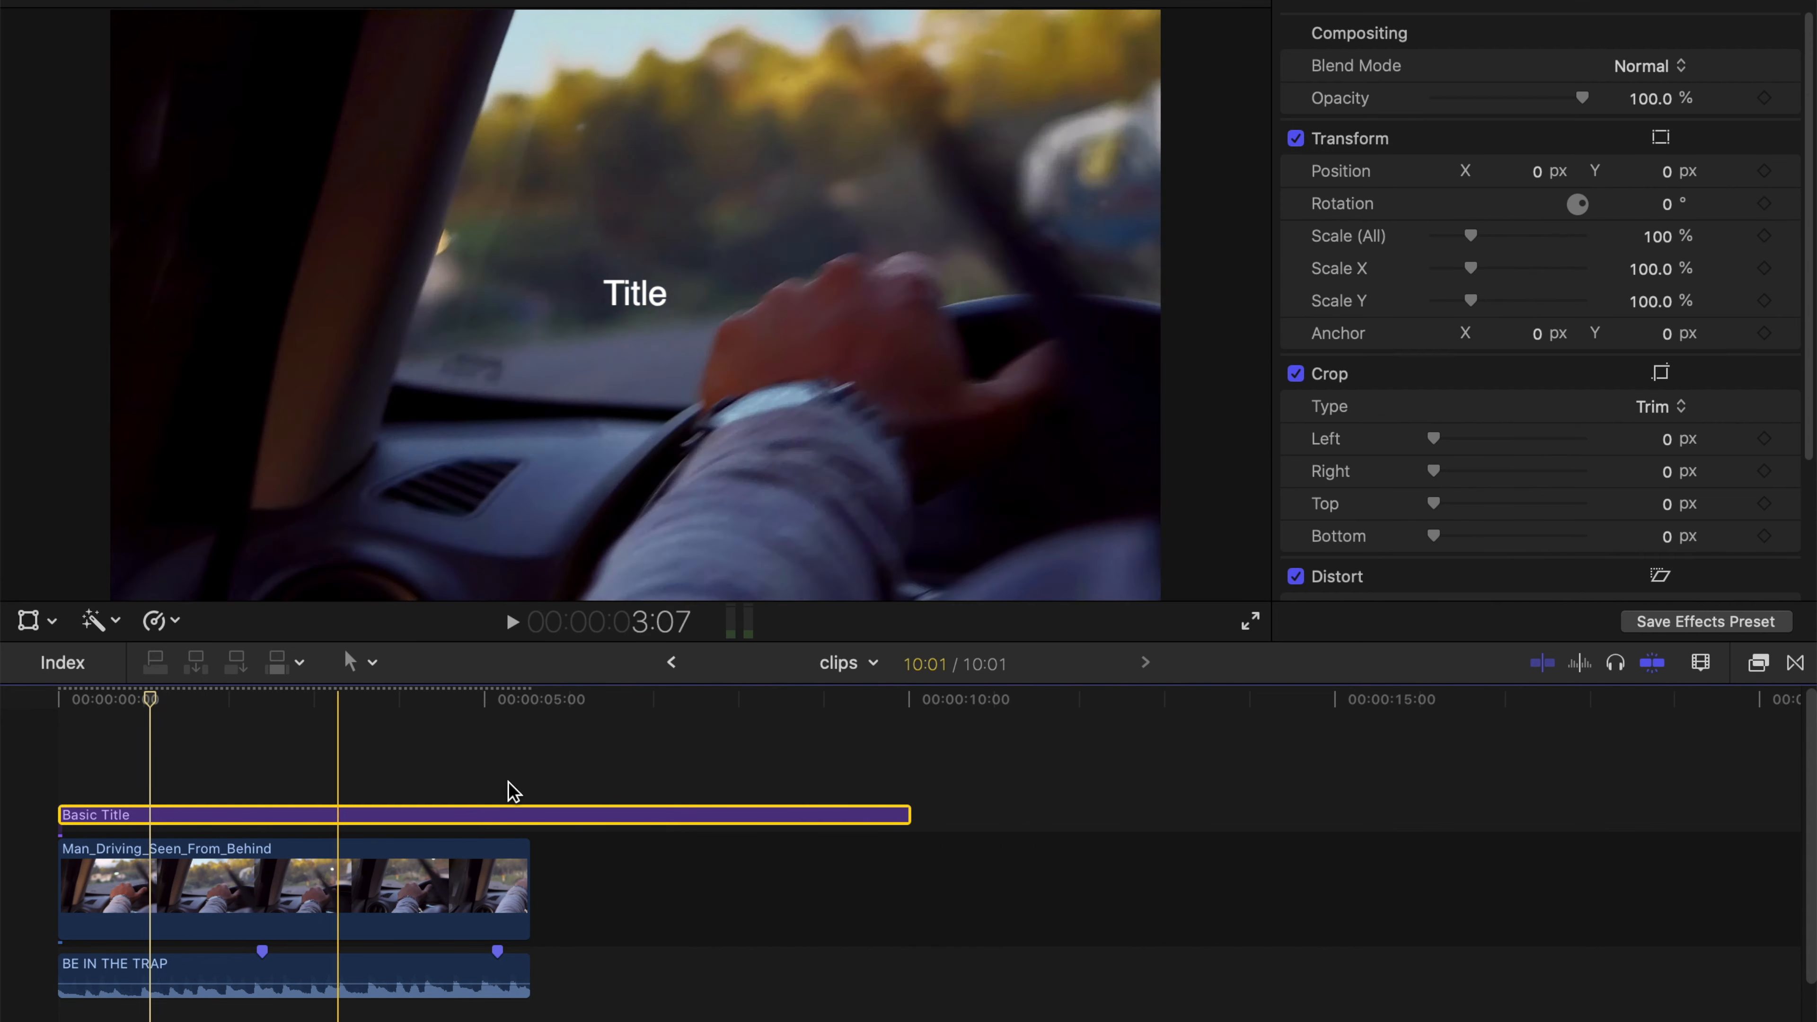
{"action": "left_click_drag", "start_coordinate": [874, 820], "coordinate": [446, 816]}
Step: Replace the title's placeholder text with RUSH
{"action": "left_click", "coordinate": [626, 293]}
{"action": "double_click", "coordinate": [626, 293]}
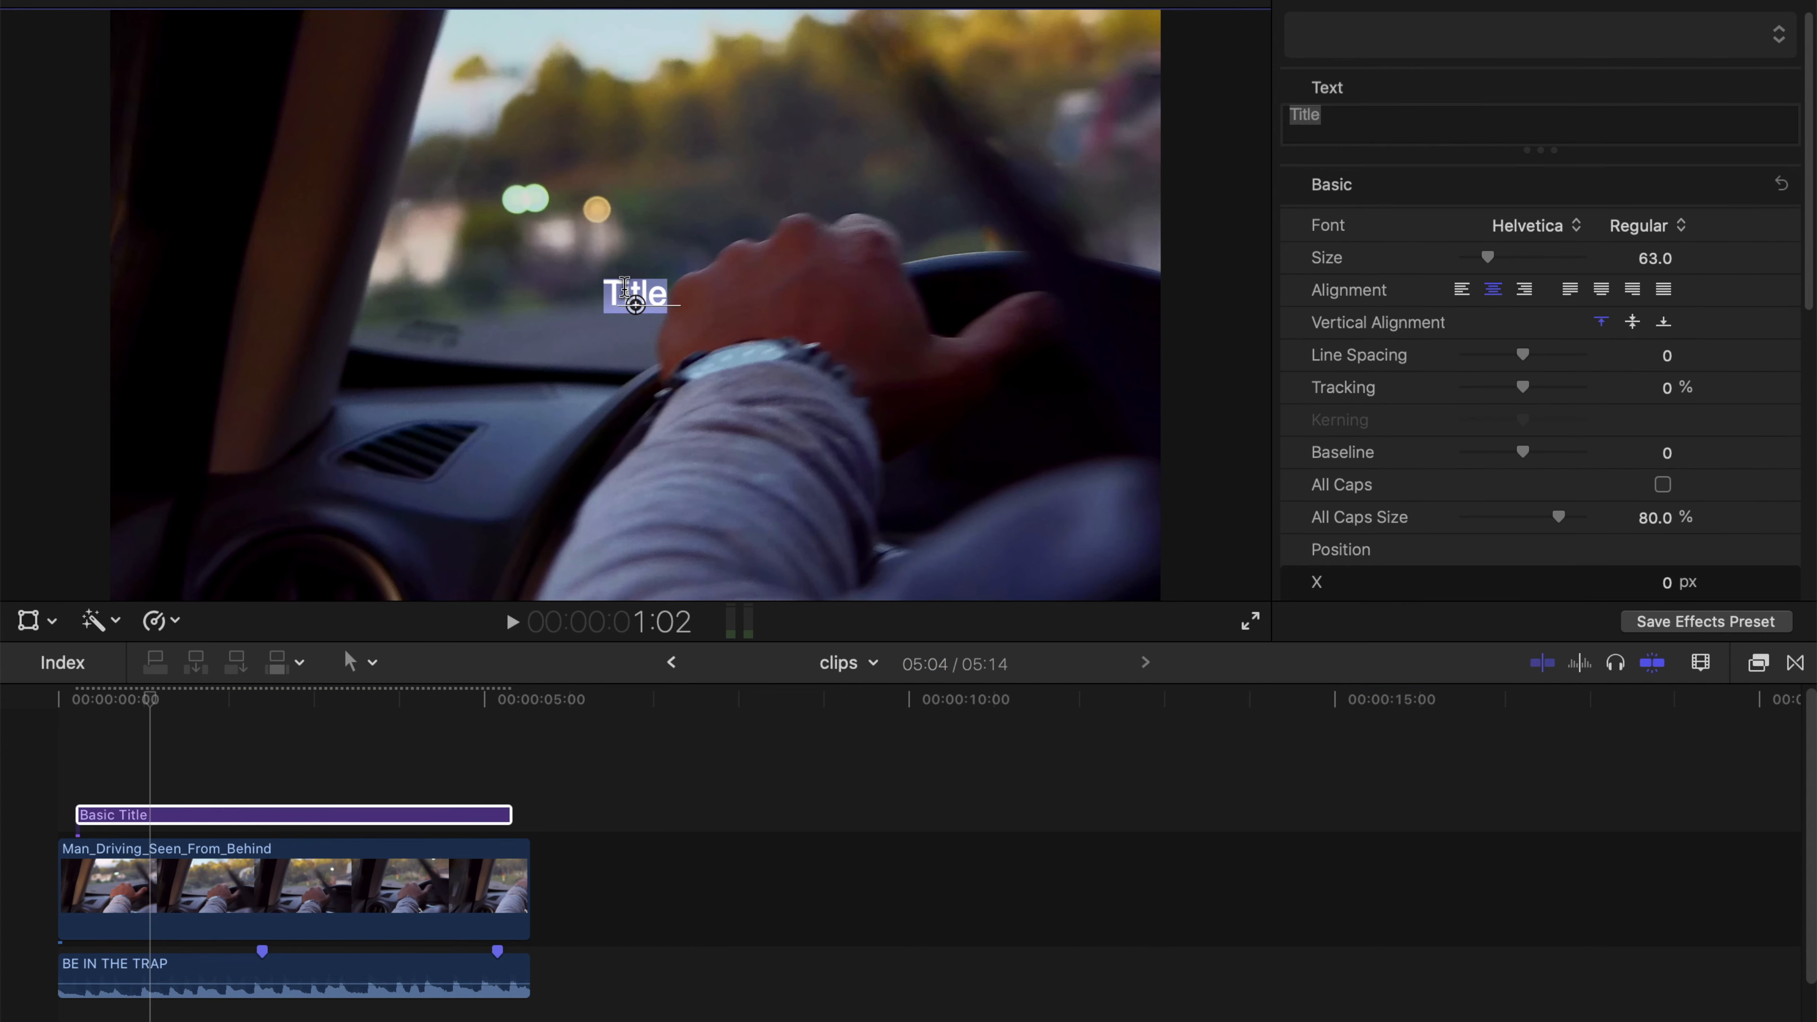
{"action": "type", "text": "RUSH"}
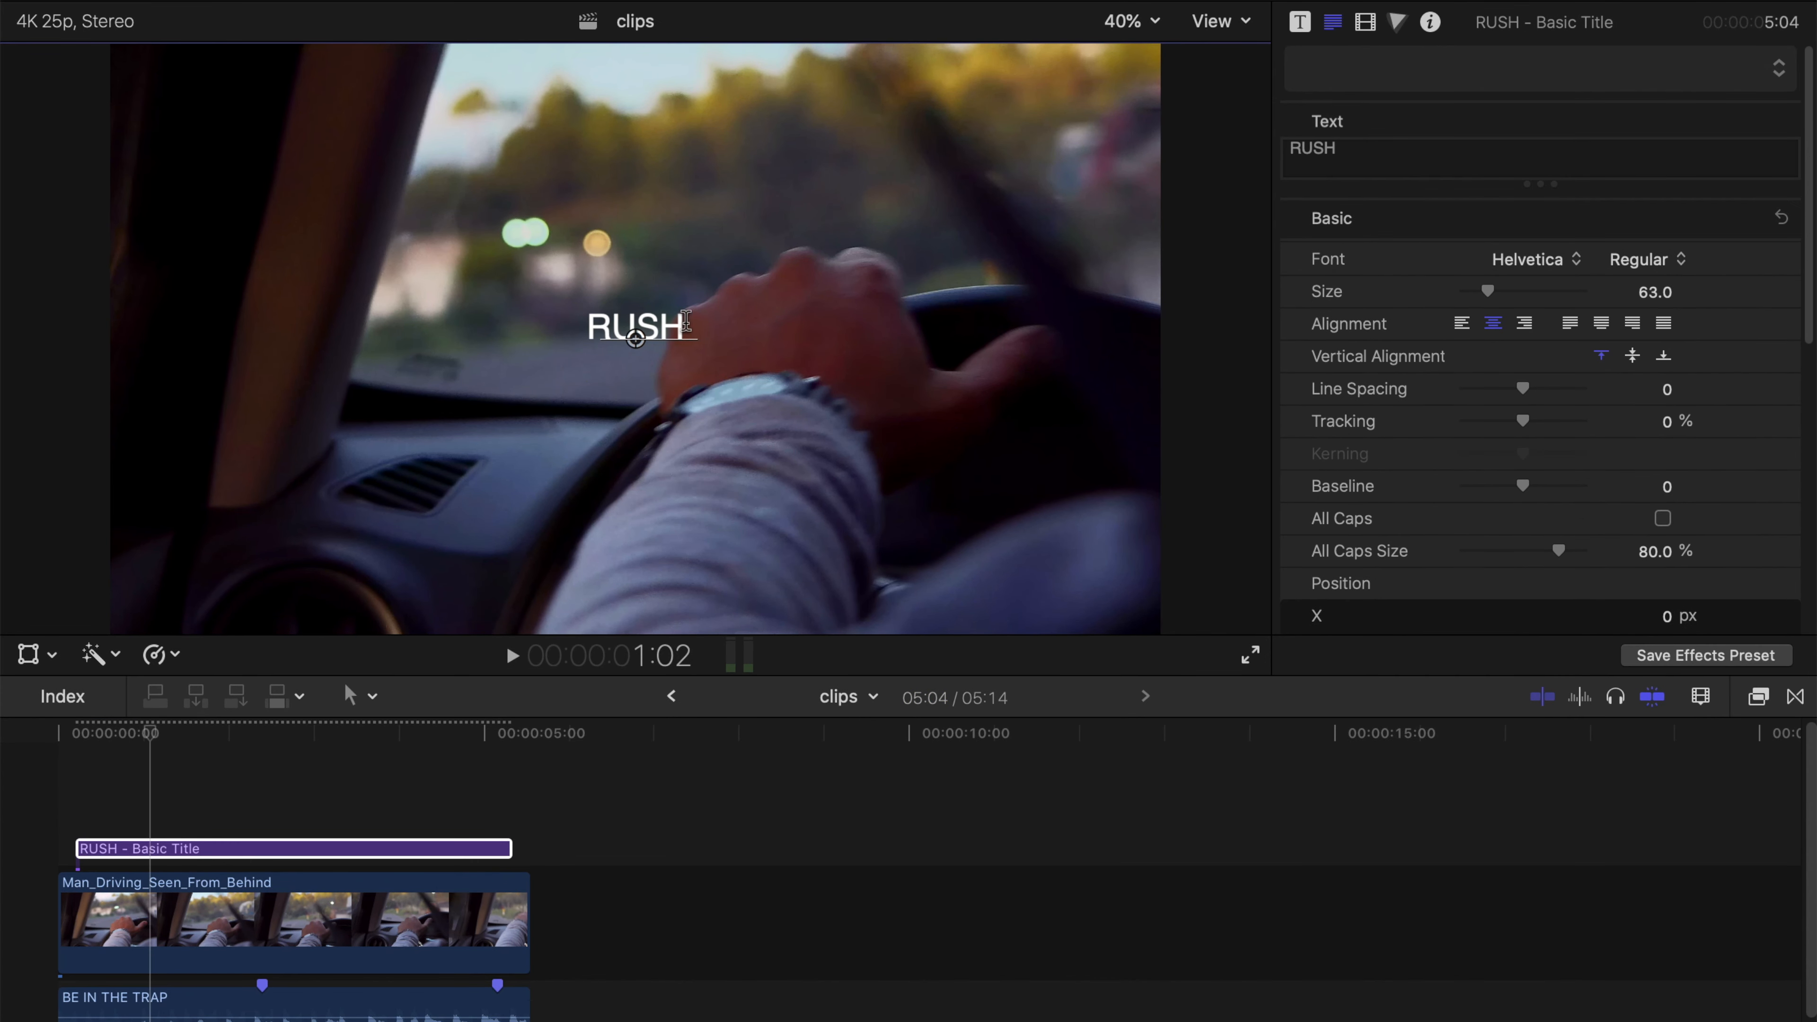
Step: Enlarge the RUSH text to size 261 and move it to the upper-left area of the frame, at about -430 px X
{"action": "left_click_drag", "start_coordinate": [1494, 296], "coordinate": [1570, 293]}
{"action": "left_click_drag", "start_coordinate": [641, 281], "coordinate": [435, 275]}
{"action": "left_click", "coordinate": [673, 318]}
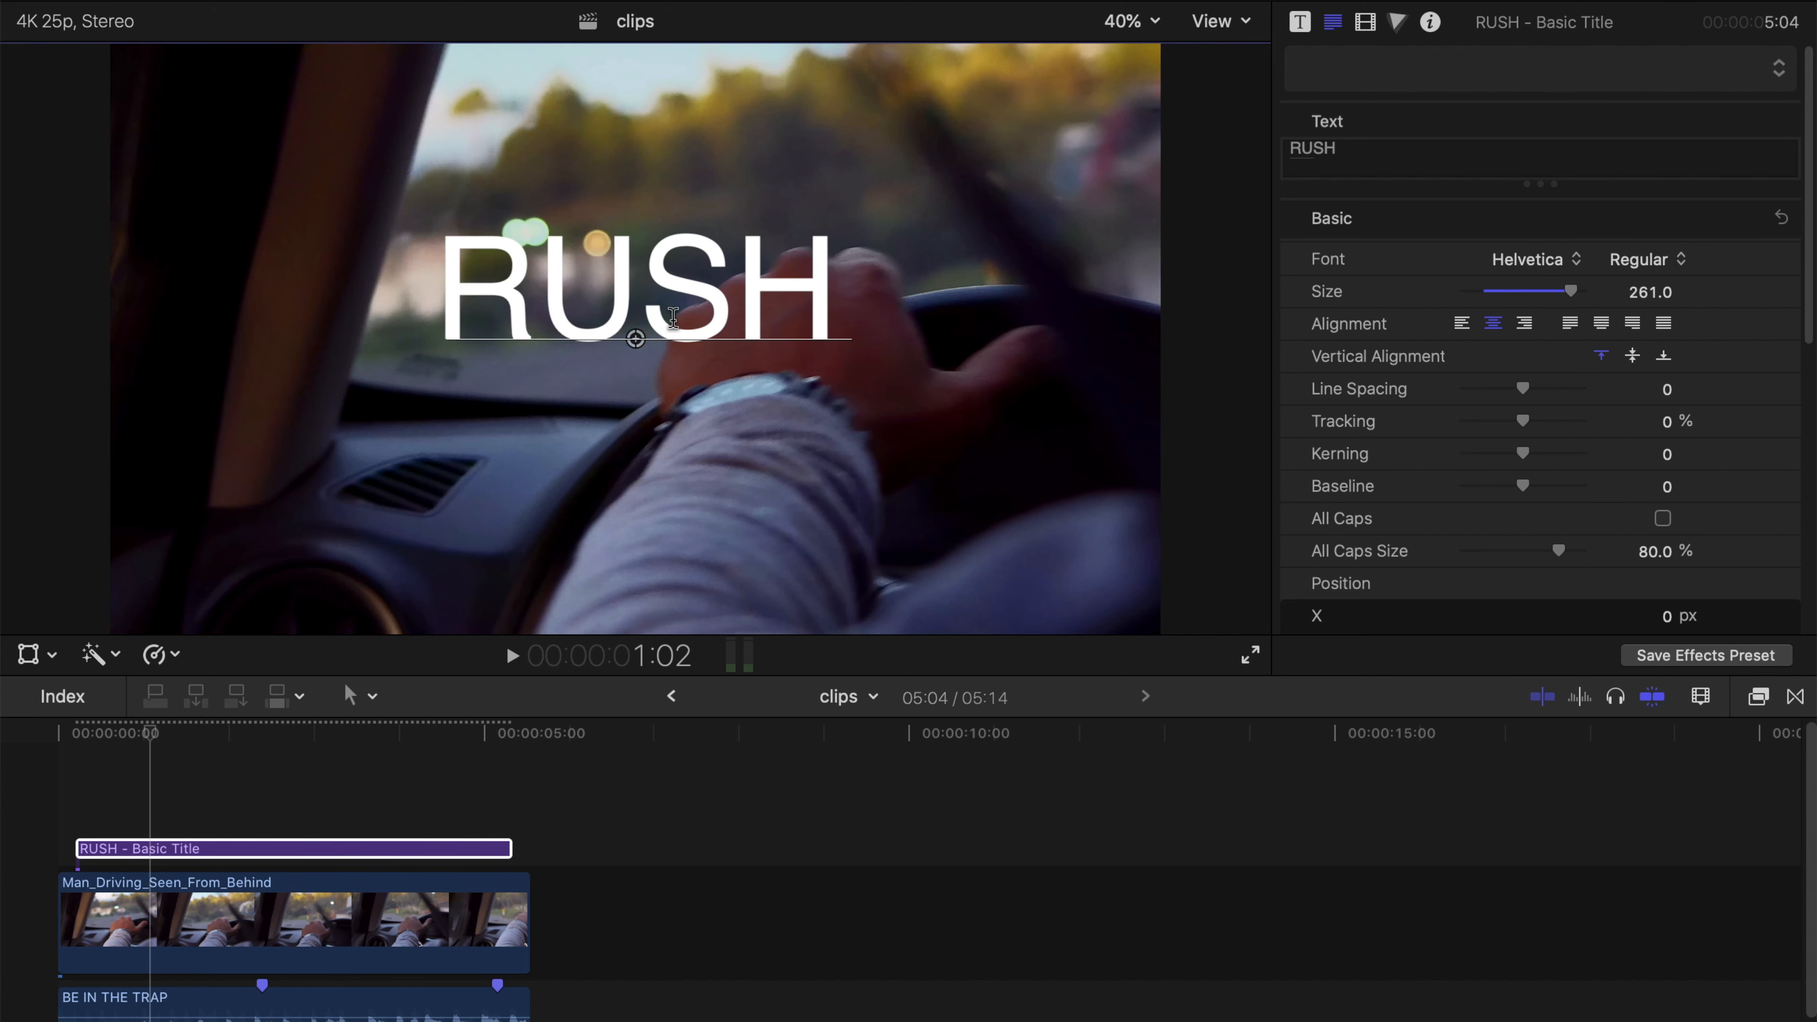
{"action": "left_click", "coordinate": [638, 338]}
{"action": "left_click_drag", "start_coordinate": [639, 338], "coordinate": [399, 285]}
Step: Cut the RUSH title shortly after its start and trim the second part's beginning to a 3:17 duration, leaving a gap
{"action": "left_click", "coordinate": [141, 740]}
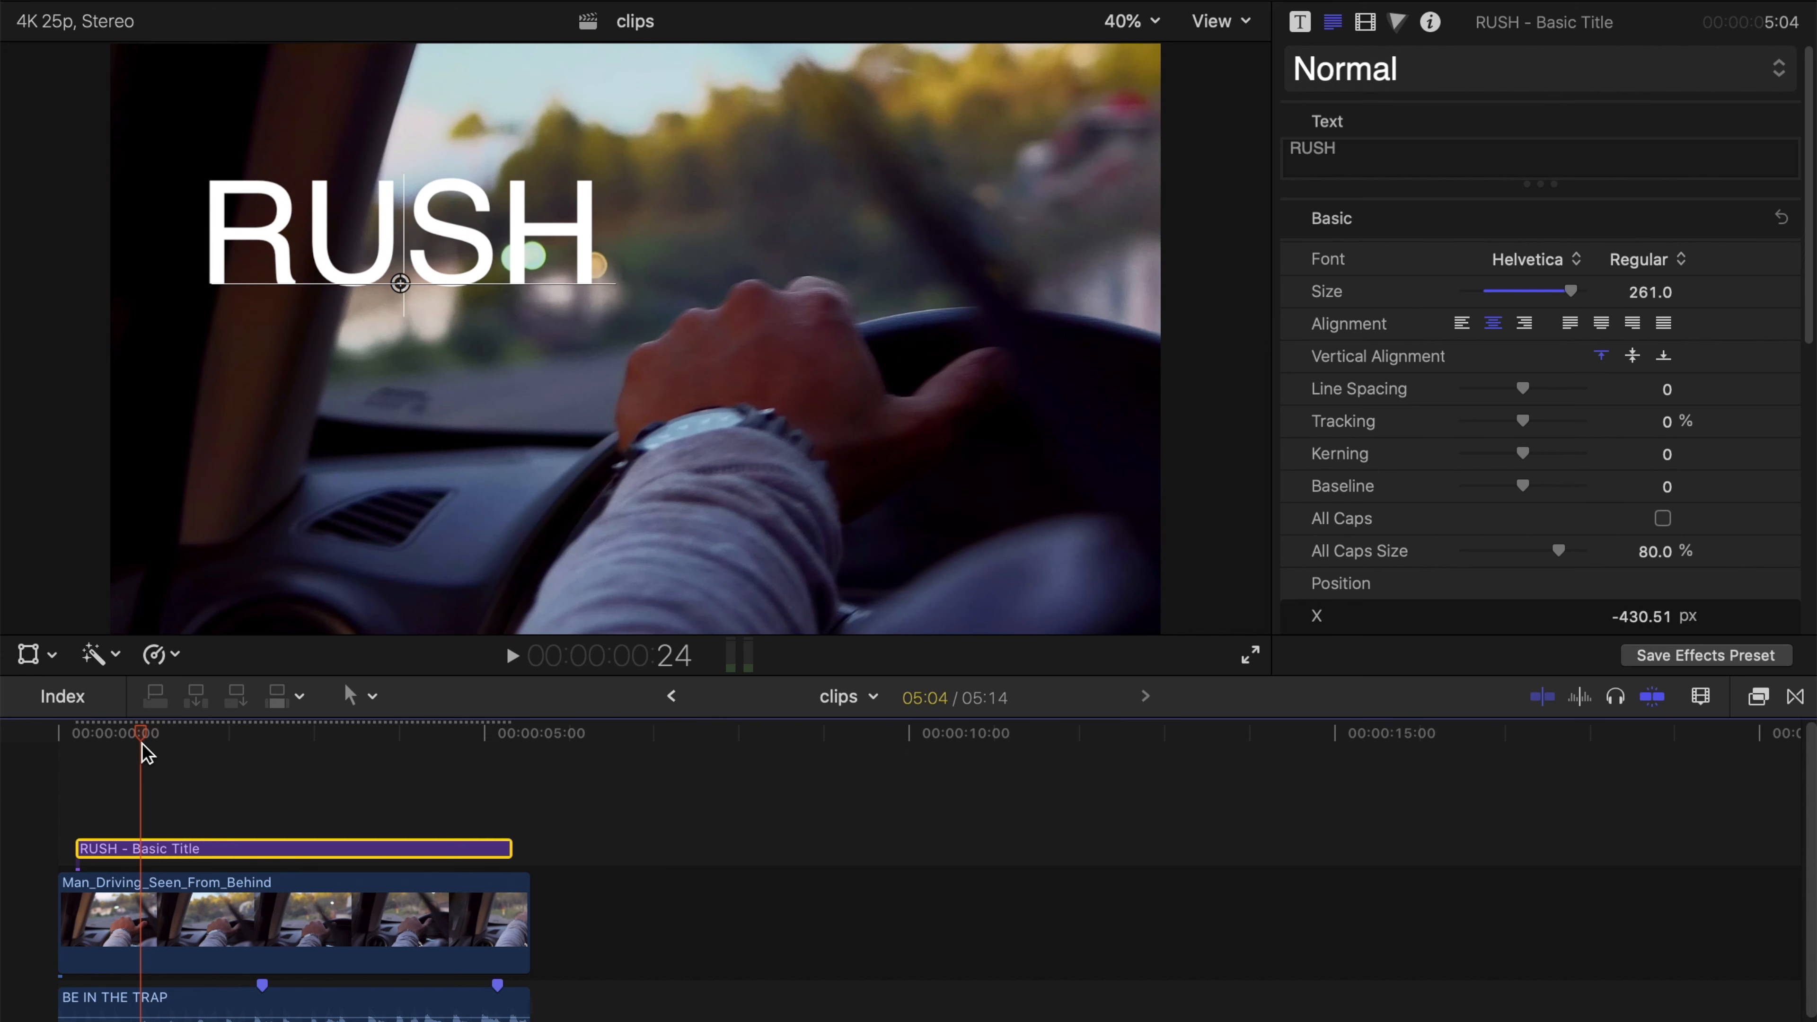
{"action": "key", "text": "b"}
{"action": "left_click", "coordinate": [98, 848]}
{"action": "key", "text": "a"}
{"action": "left_click", "coordinate": [121, 854]}
{"action": "left_click_drag", "start_coordinate": [97, 852], "coordinate": [206, 853]}
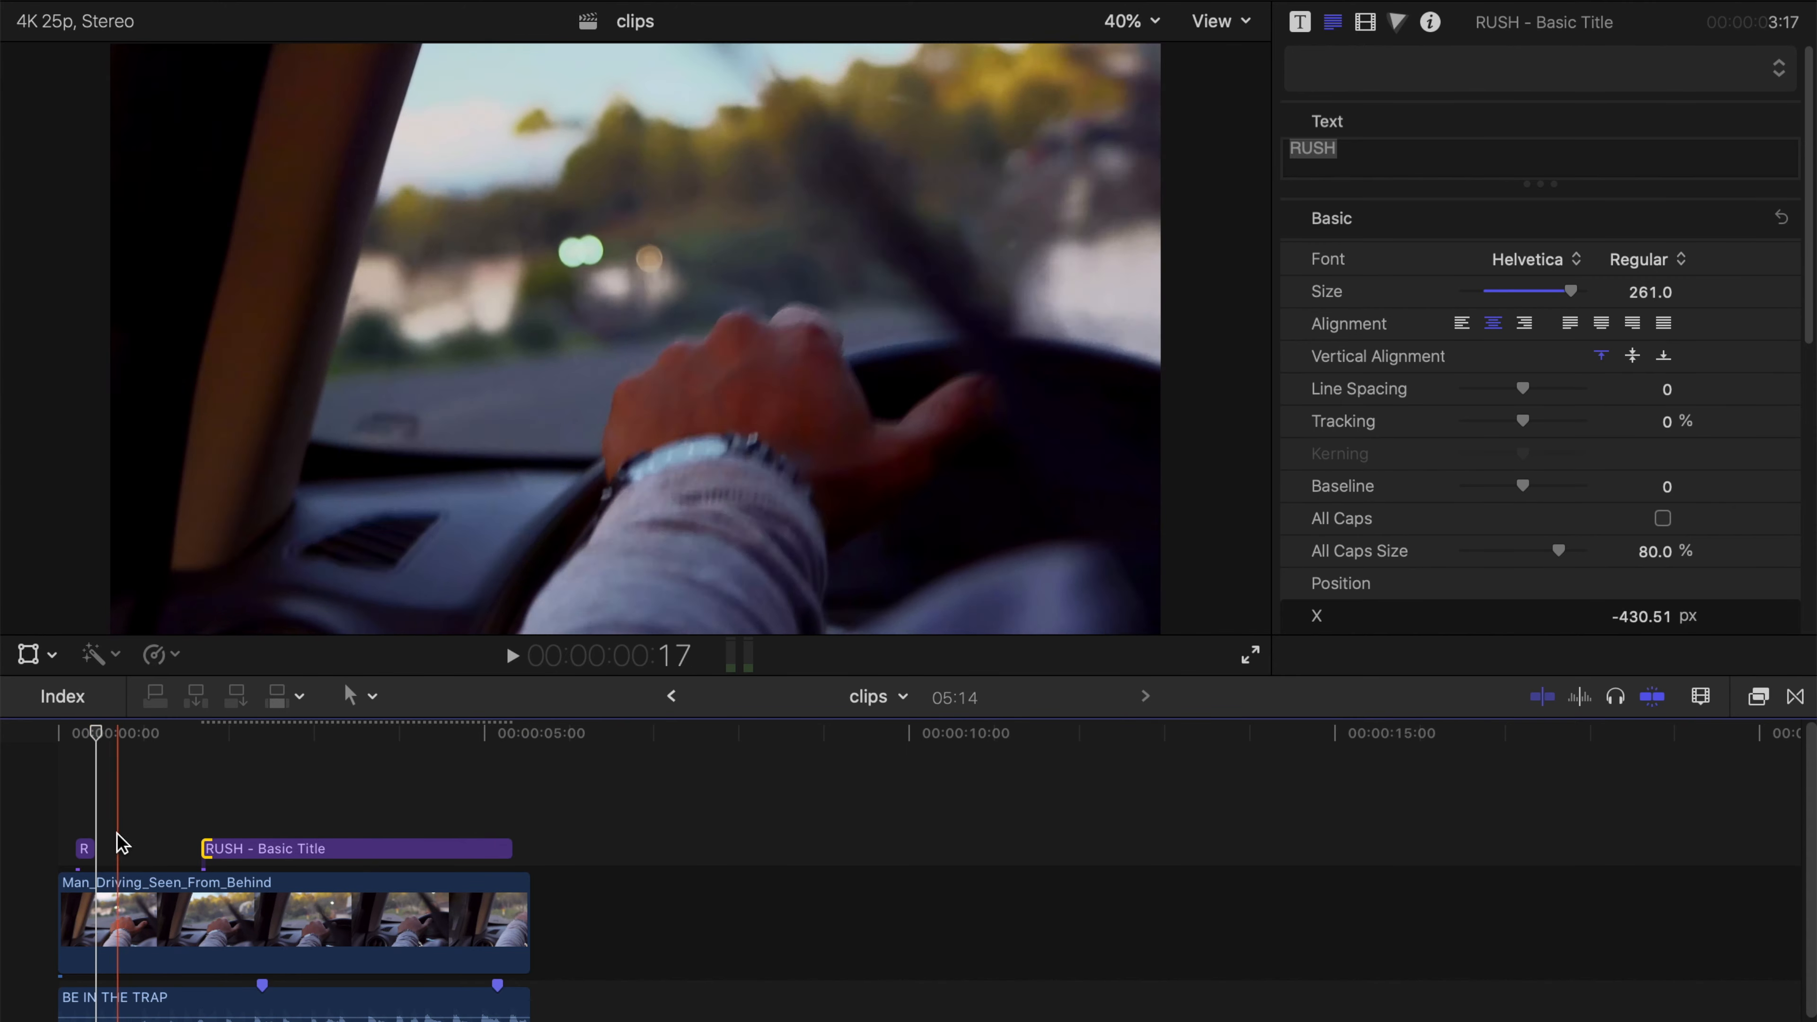
Step: Extend the short first RUSH title slightly and cut a one-frame piece off its end
{"action": "key", "text": "super+equal"}
{"action": "key", "text": "super+equal"}
{"action": "key", "text": "super+equal"}
{"action": "key", "text": "super+equal"}
{"action": "key", "text": "super+equal"}
{"action": "key", "text": "super+minus"}
{"action": "key", "text": "super+minus"}
{"action": "left_click_drag", "start_coordinate": [293, 849], "coordinate": [308, 849]}
{"action": "key", "text": "b"}
{"action": "left_click", "coordinate": [297, 849]}
{"action": "key", "text": "a"}
Step: Copy the one-frame RUSH title and paste nine copies of it one after another
{"action": "left_click", "coordinate": [313, 850]}
{"action": "key", "text": "super+c"}
{"action": "left_click", "coordinate": [322, 732]}
{"action": "key", "text": "super+v"}
{"action": "key", "text": "super+v"}
{"action": "key", "text": "super+v"}
{"action": "key", "text": "super+v"}
{"action": "key", "text": "super+v"}
{"action": "key", "text": "super+v"}
{"action": "key", "text": "super+v"}
{"action": "key", "text": "super+v"}
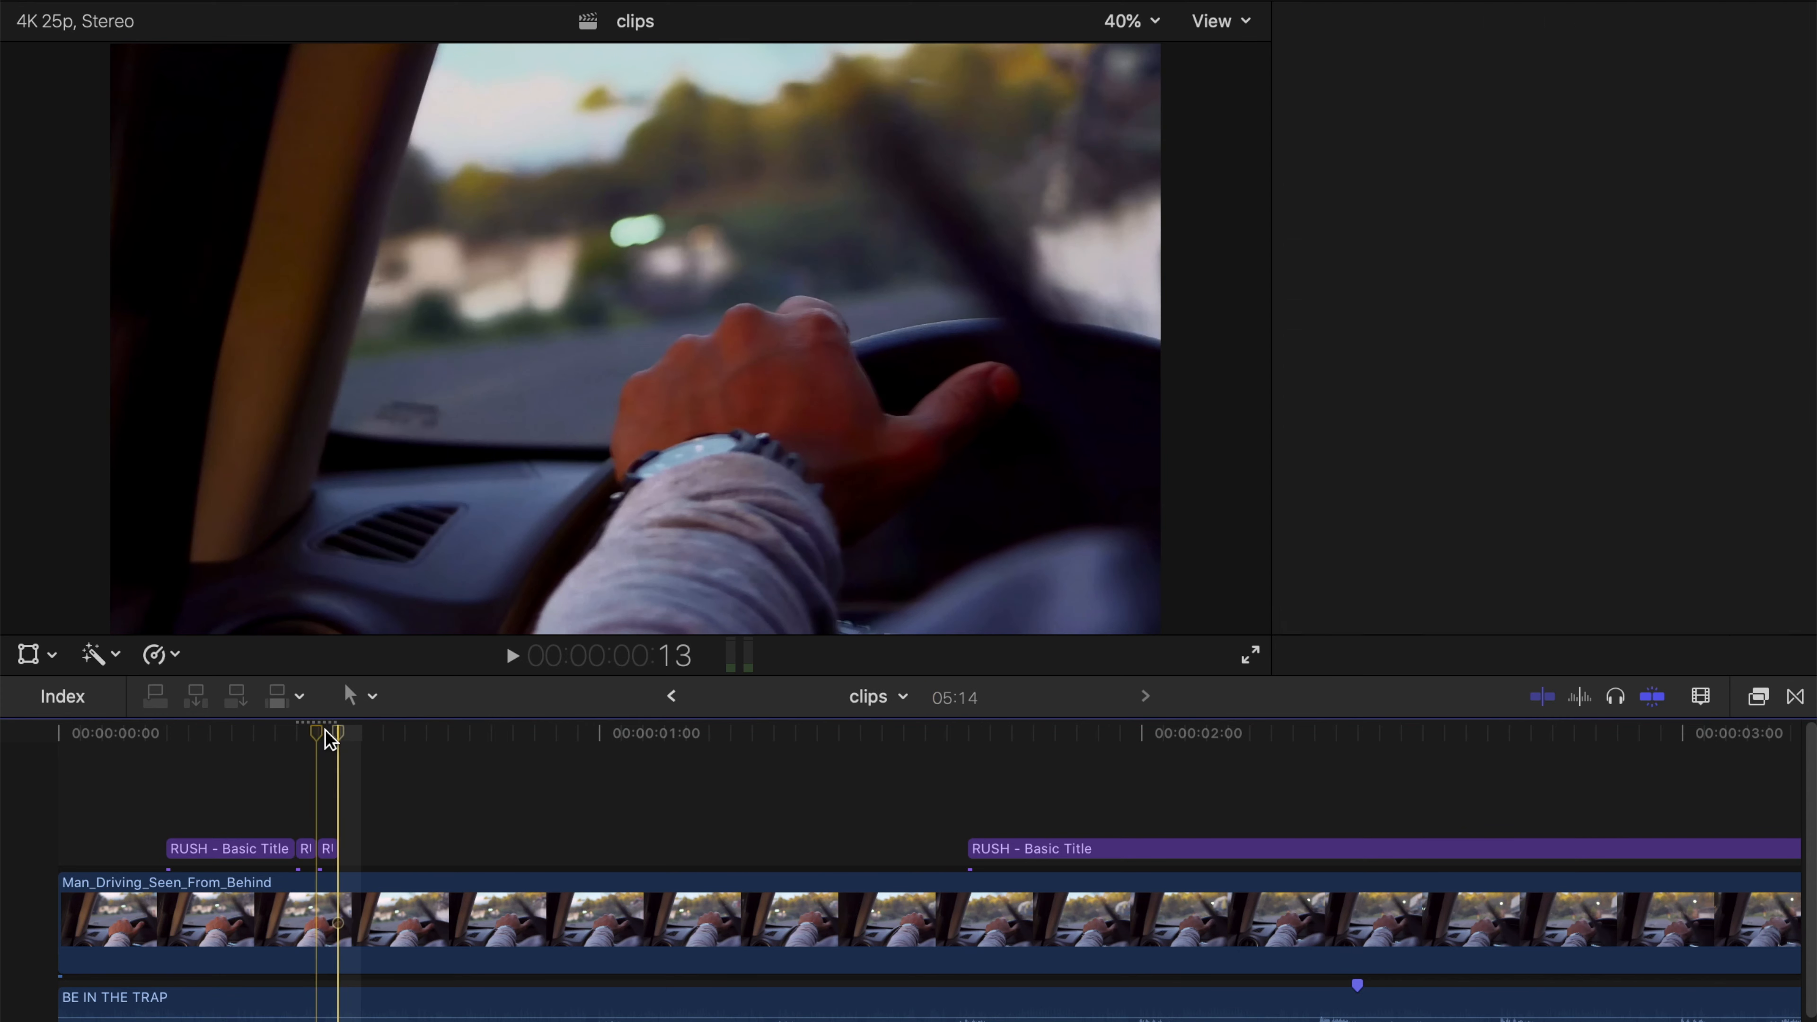
{"action": "key", "text": "super+v"}
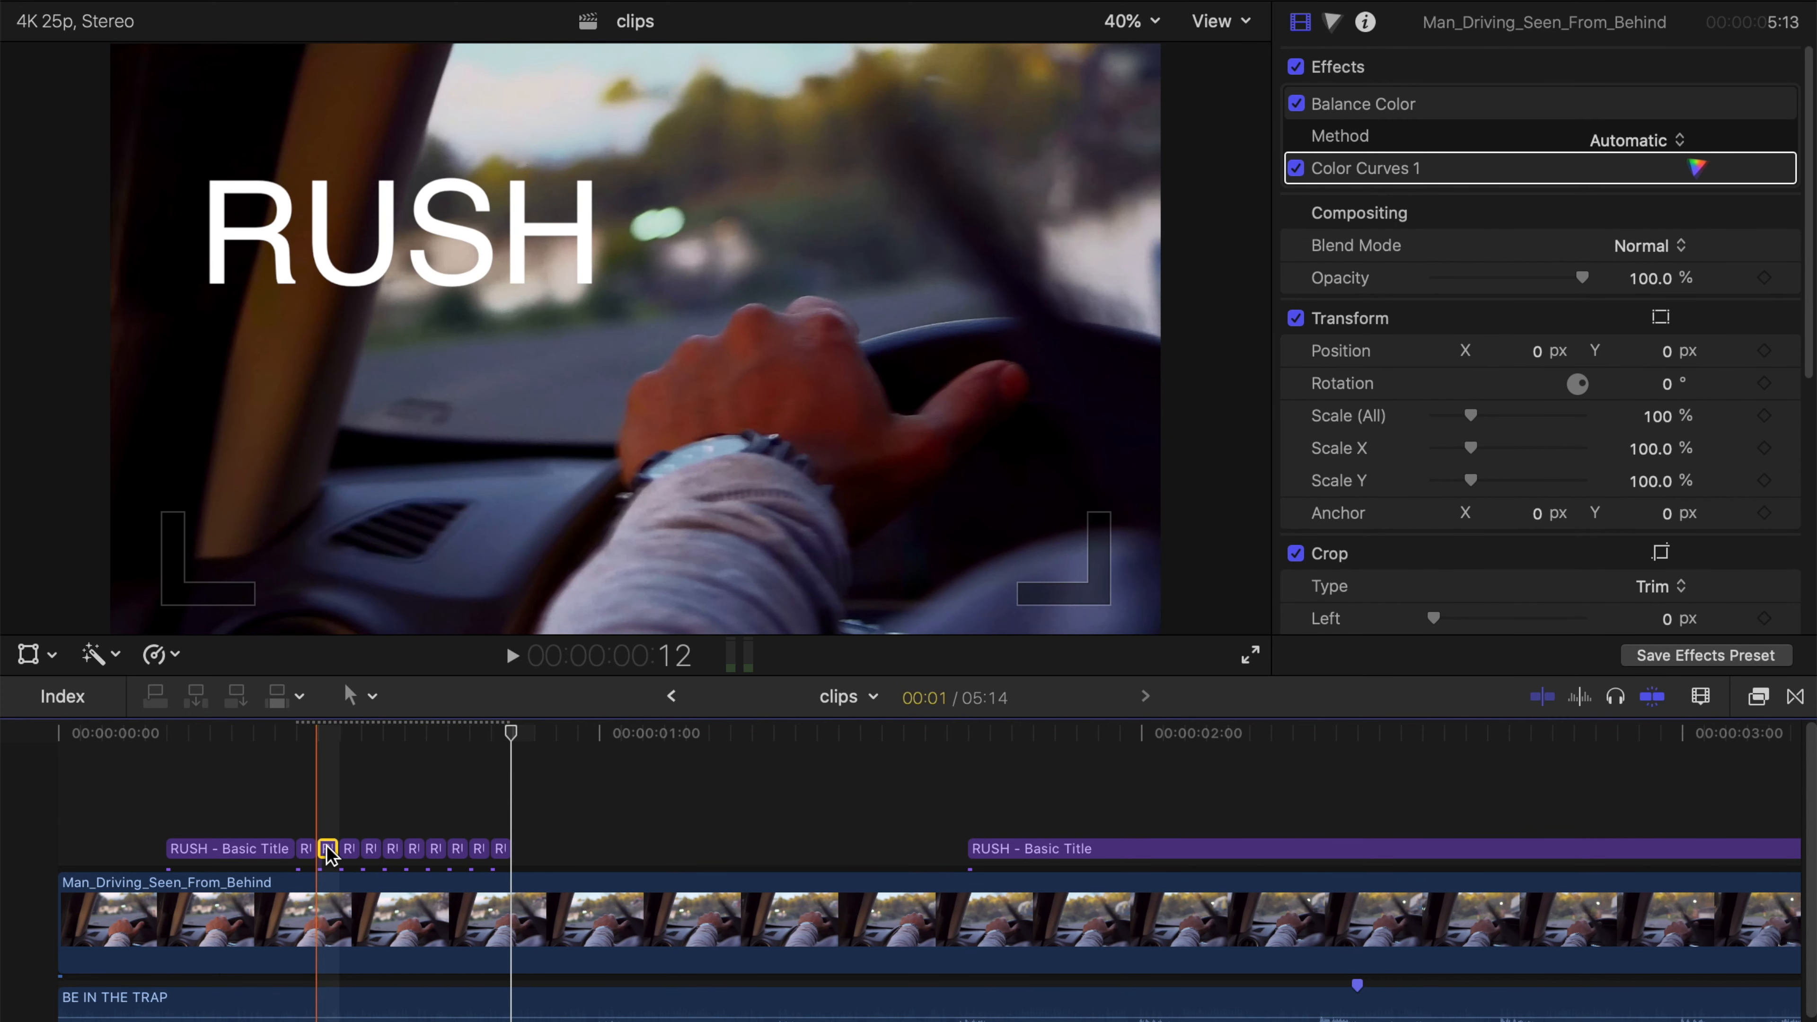
Step: Disable the one-frame titles in pairs, leaving every third one enabled, and append two more pieces to continue the flicker pattern
{"action": "left_click", "coordinate": [350, 850]}
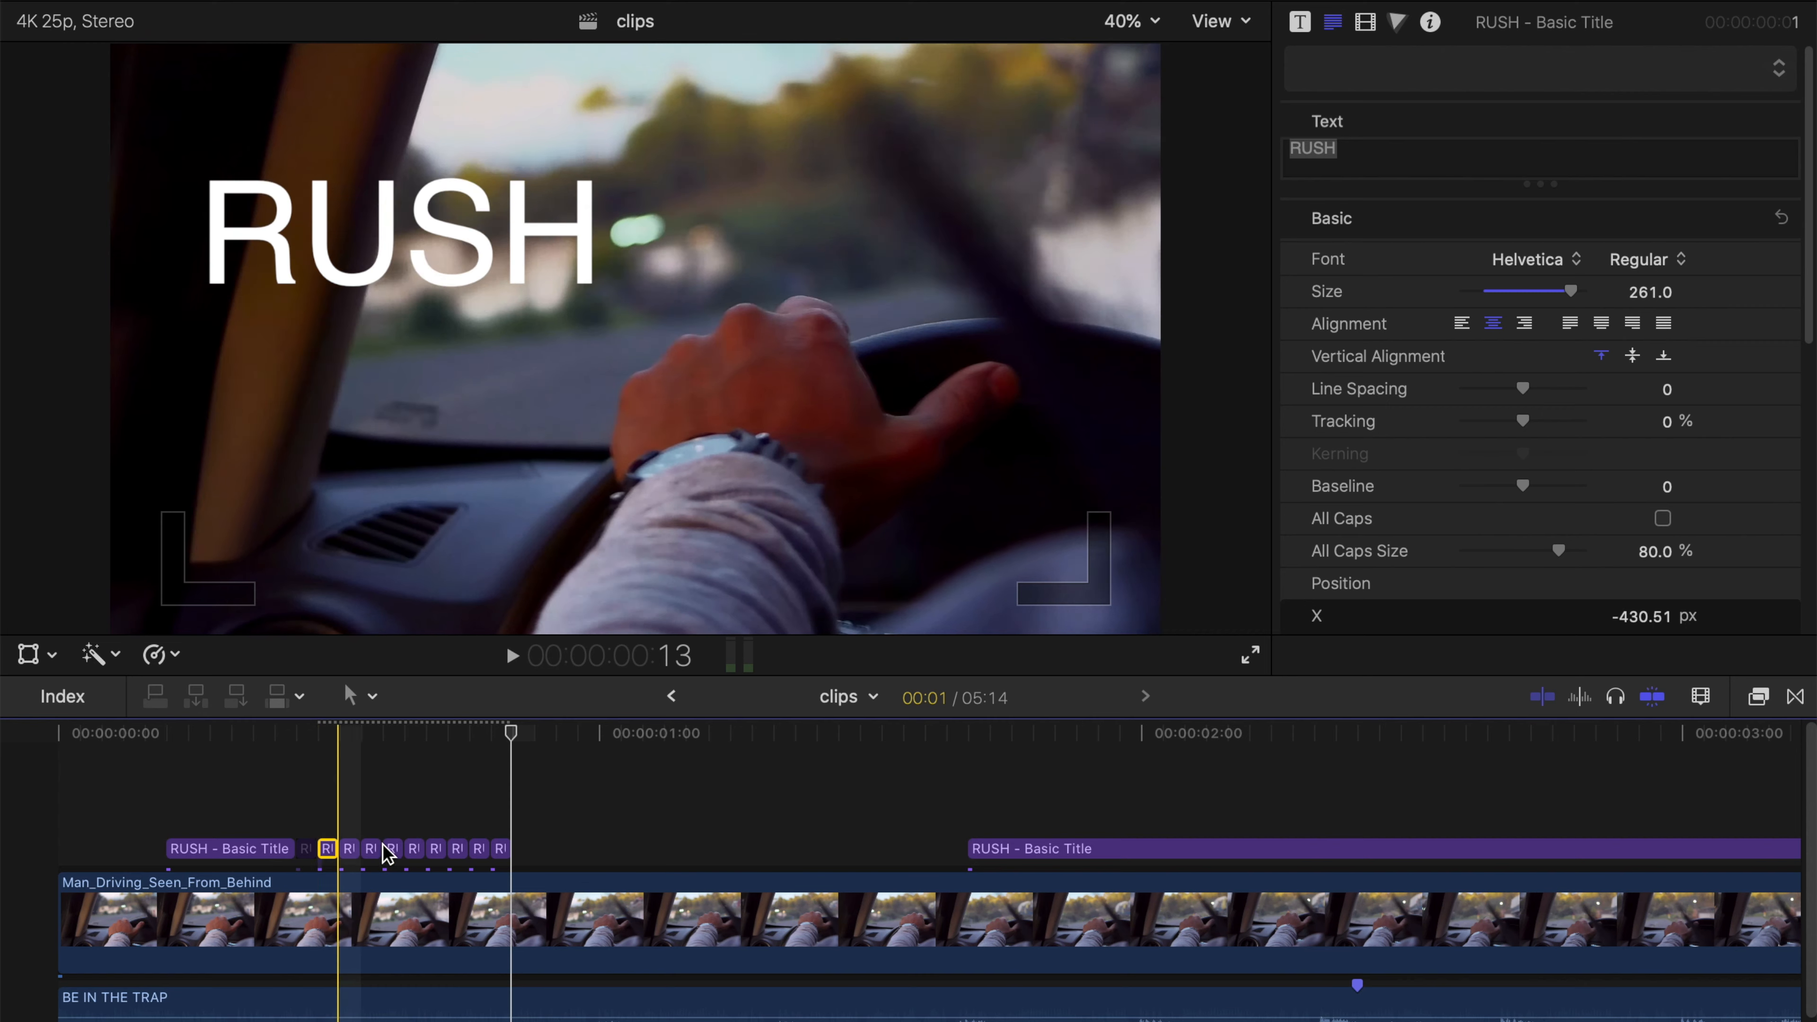
{"action": "key", "text": "v"}
{"action": "left_click", "coordinate": [377, 847]}
{"action": "key", "text": "v"}
{"action": "left_click", "coordinate": [436, 850]}
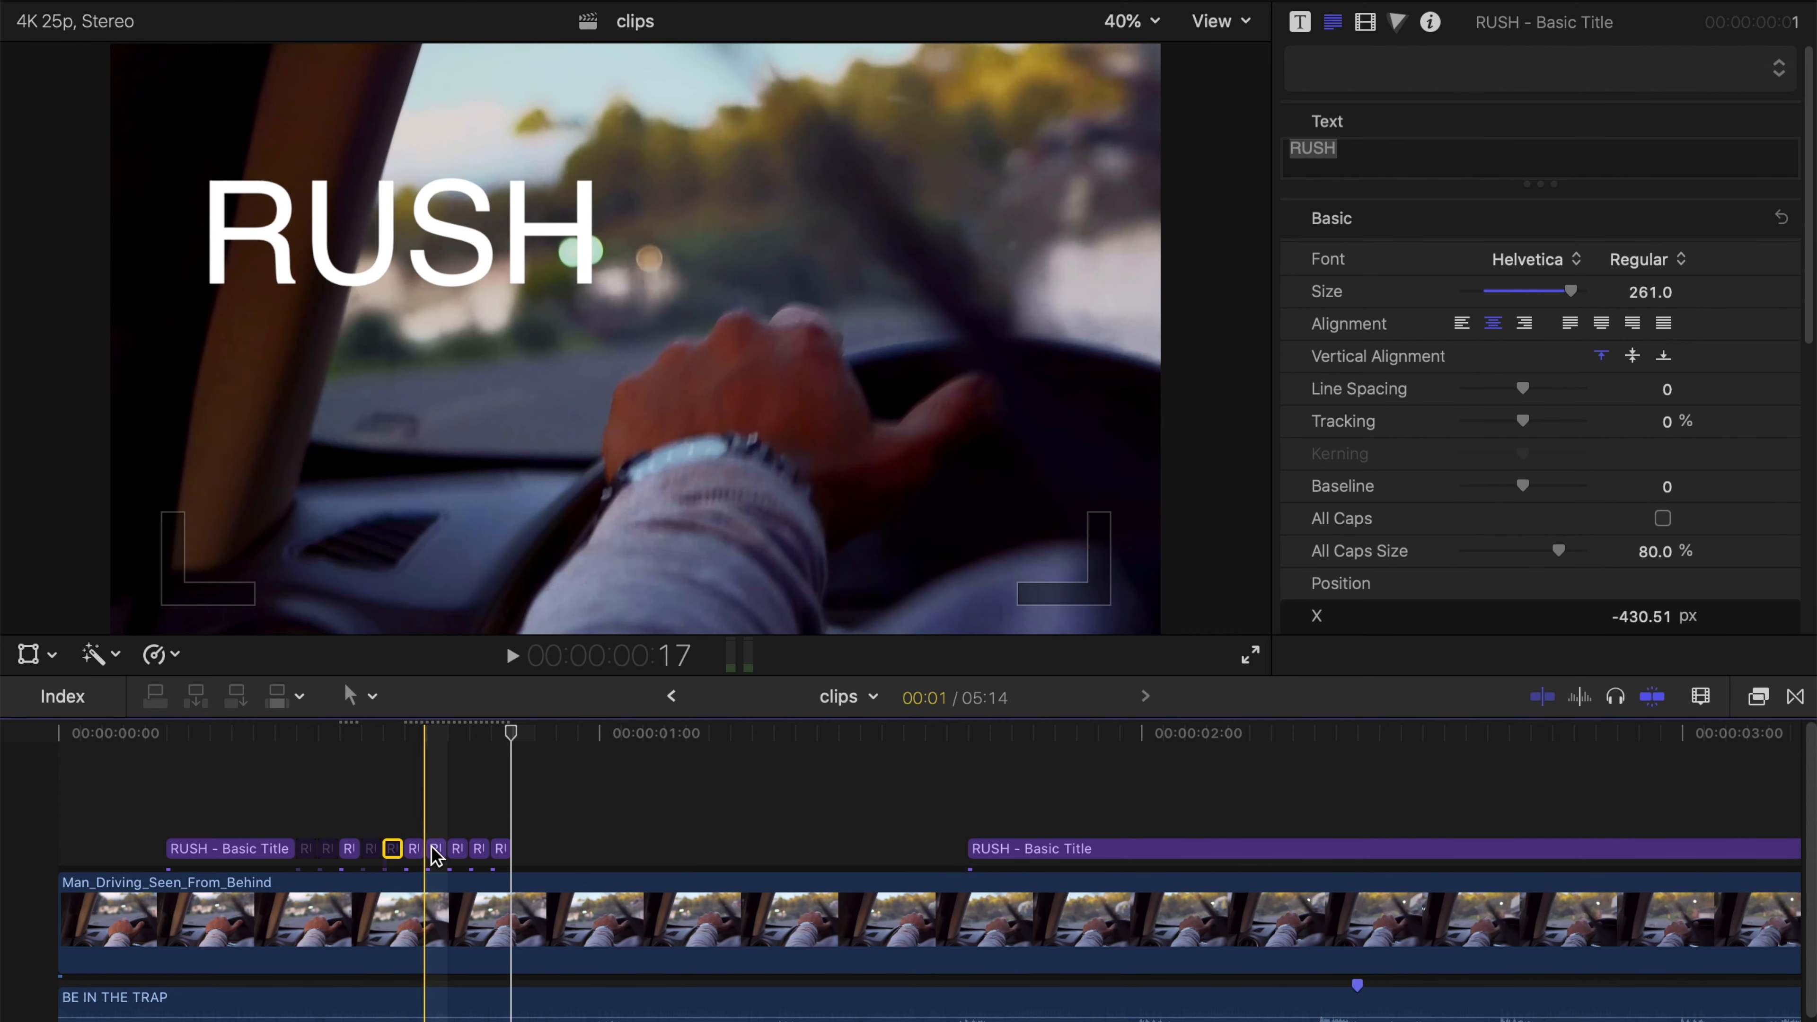
{"action": "key", "text": "v"}
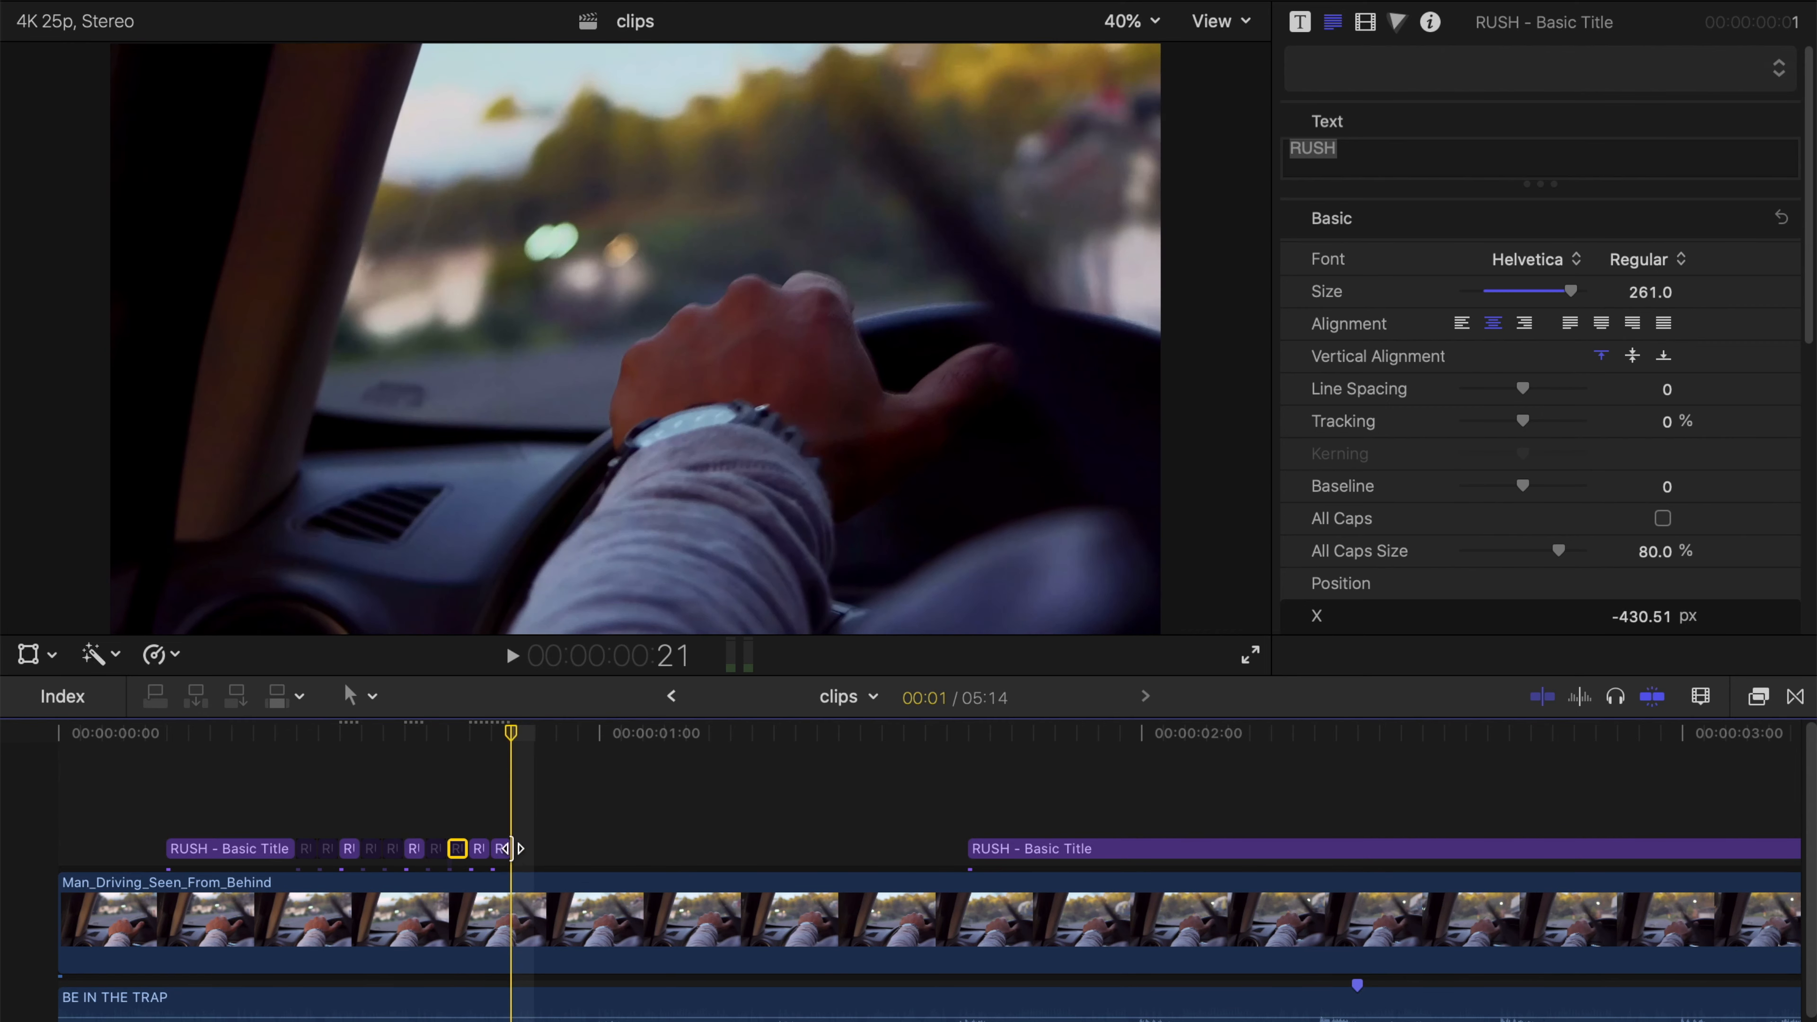
{"action": "key", "text": "alt+v"}
{"action": "key", "text": "alt+v"}
{"action": "left_click", "coordinate": [500, 849]}
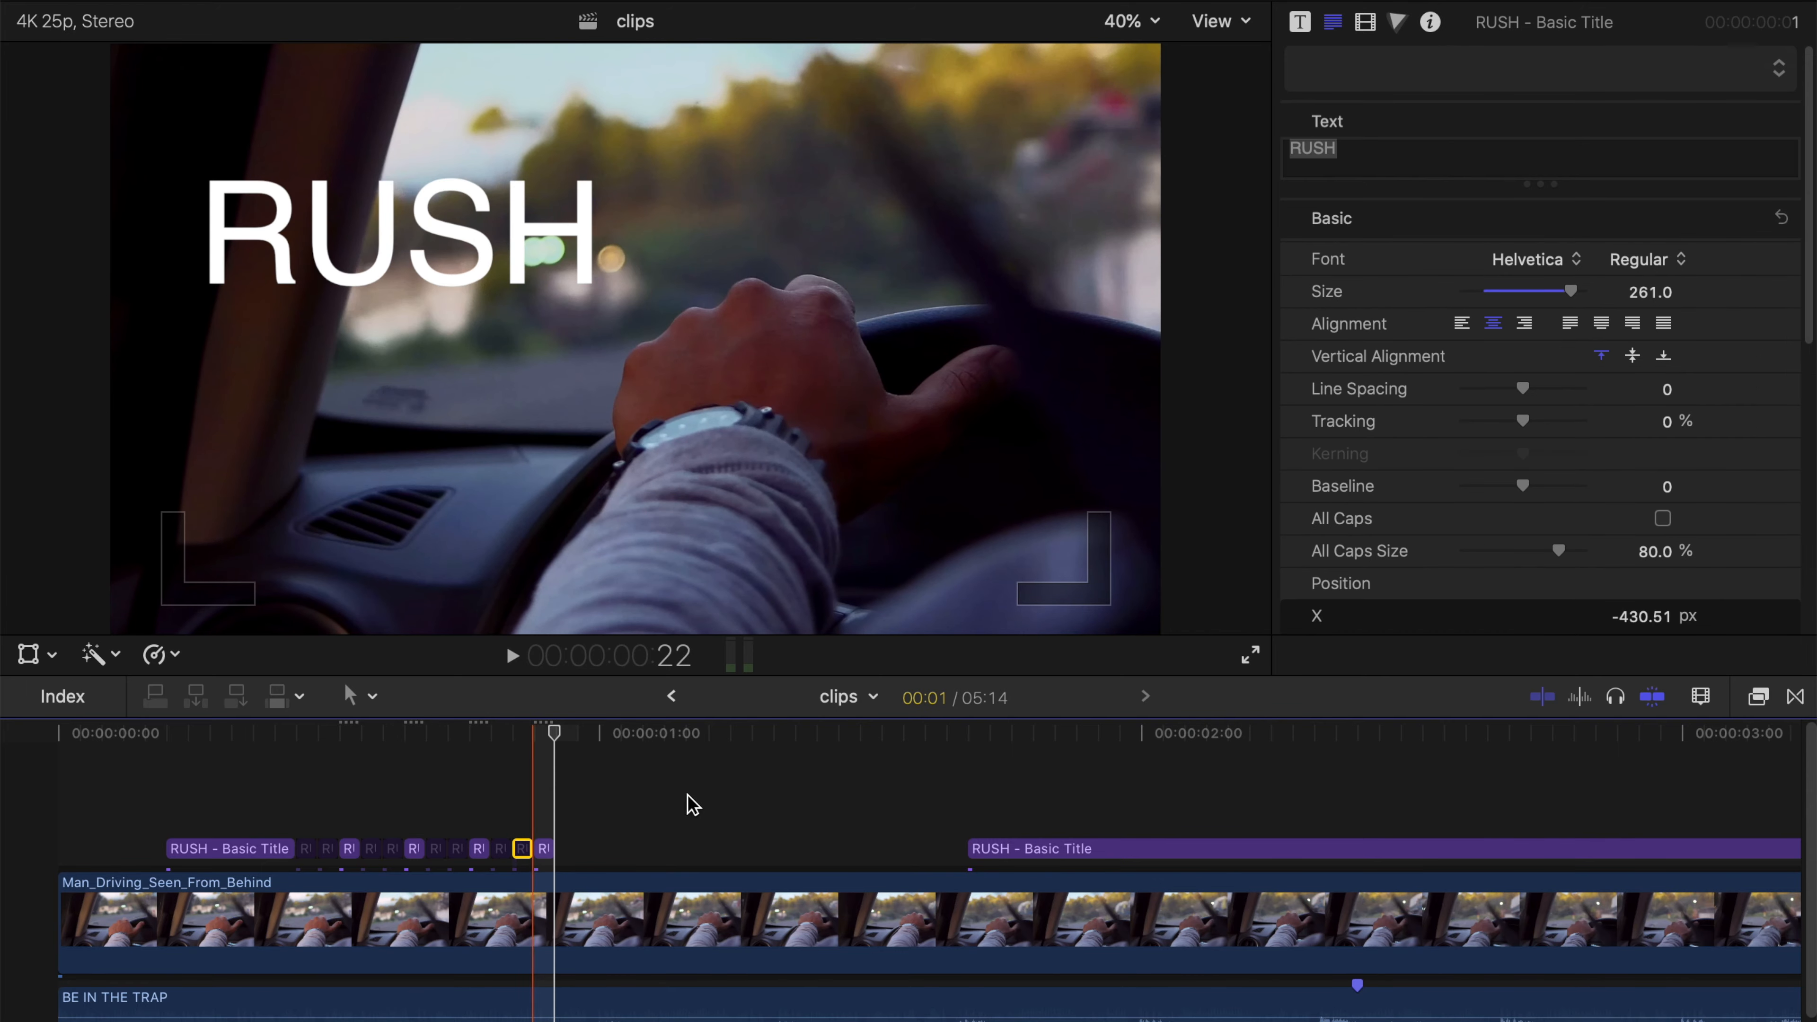
Step: Duplicate the two-second RUSH title directly above itself in the timeline
{"action": "left_click", "coordinate": [580, 938]}
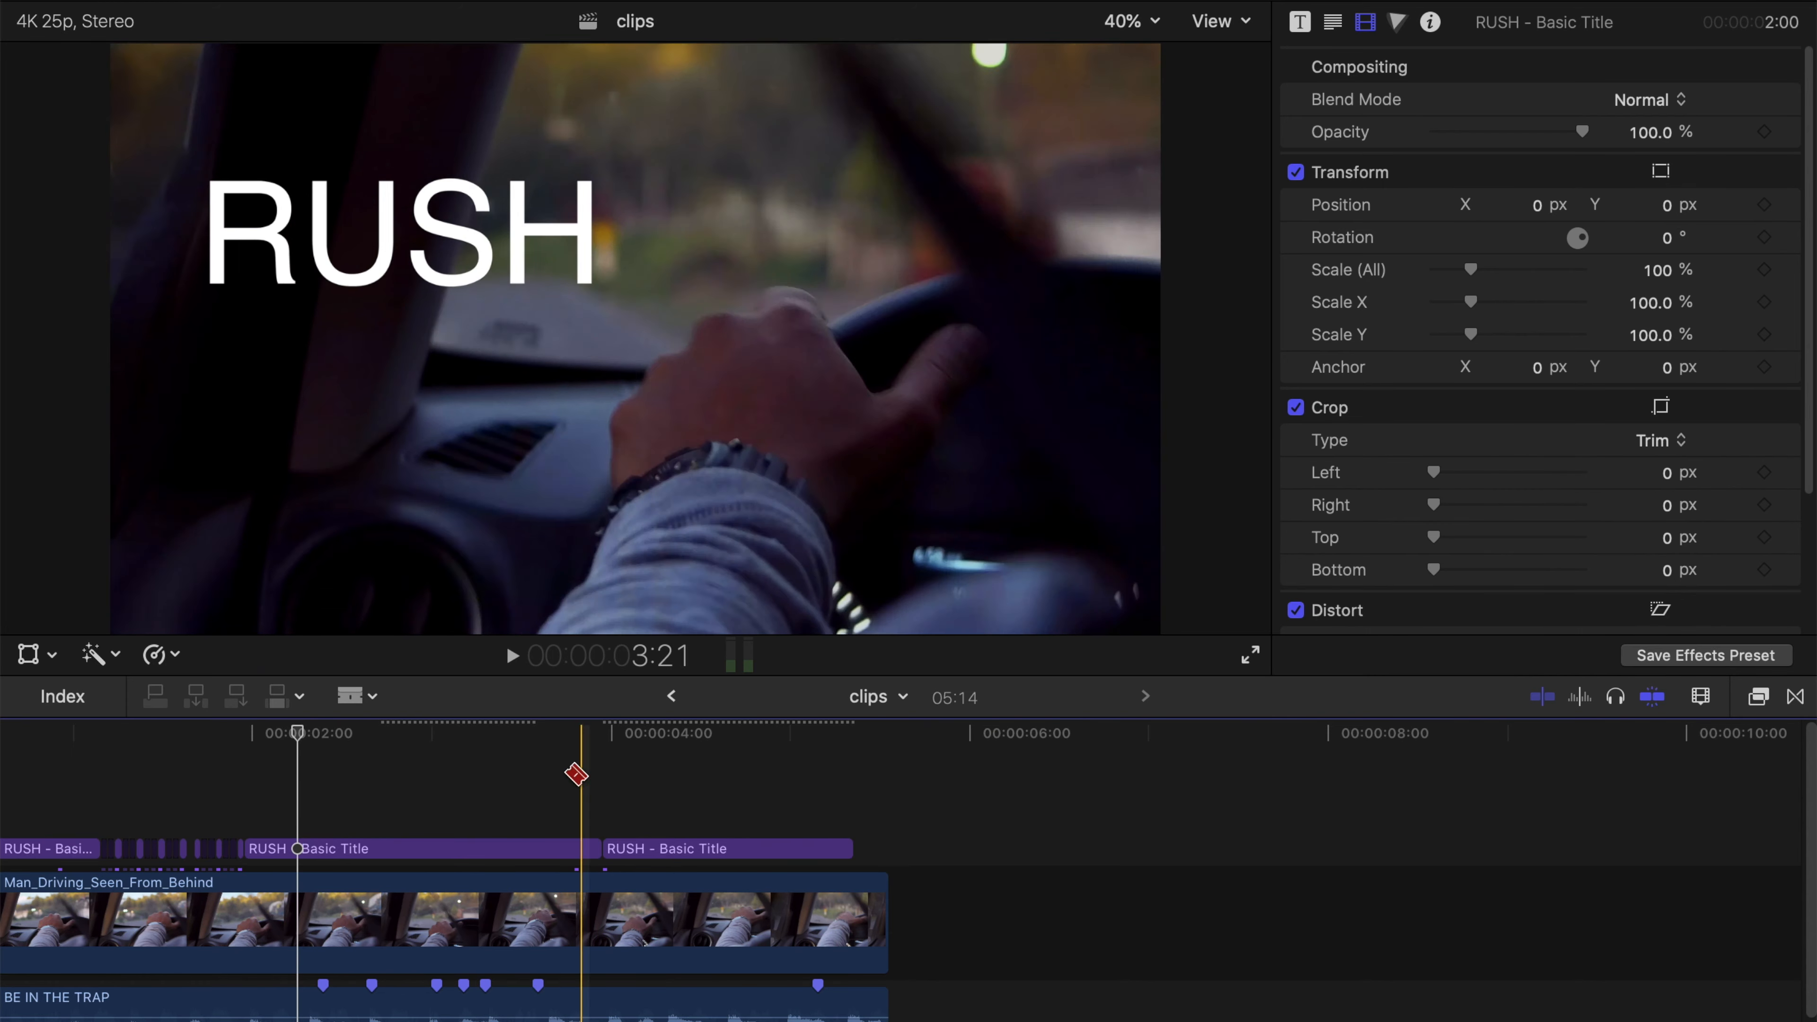
{"action": "left_click", "coordinate": [413, 852]}
{"action": "left_click_drag", "start_coordinate": [412, 852], "coordinate": [375, 791]}
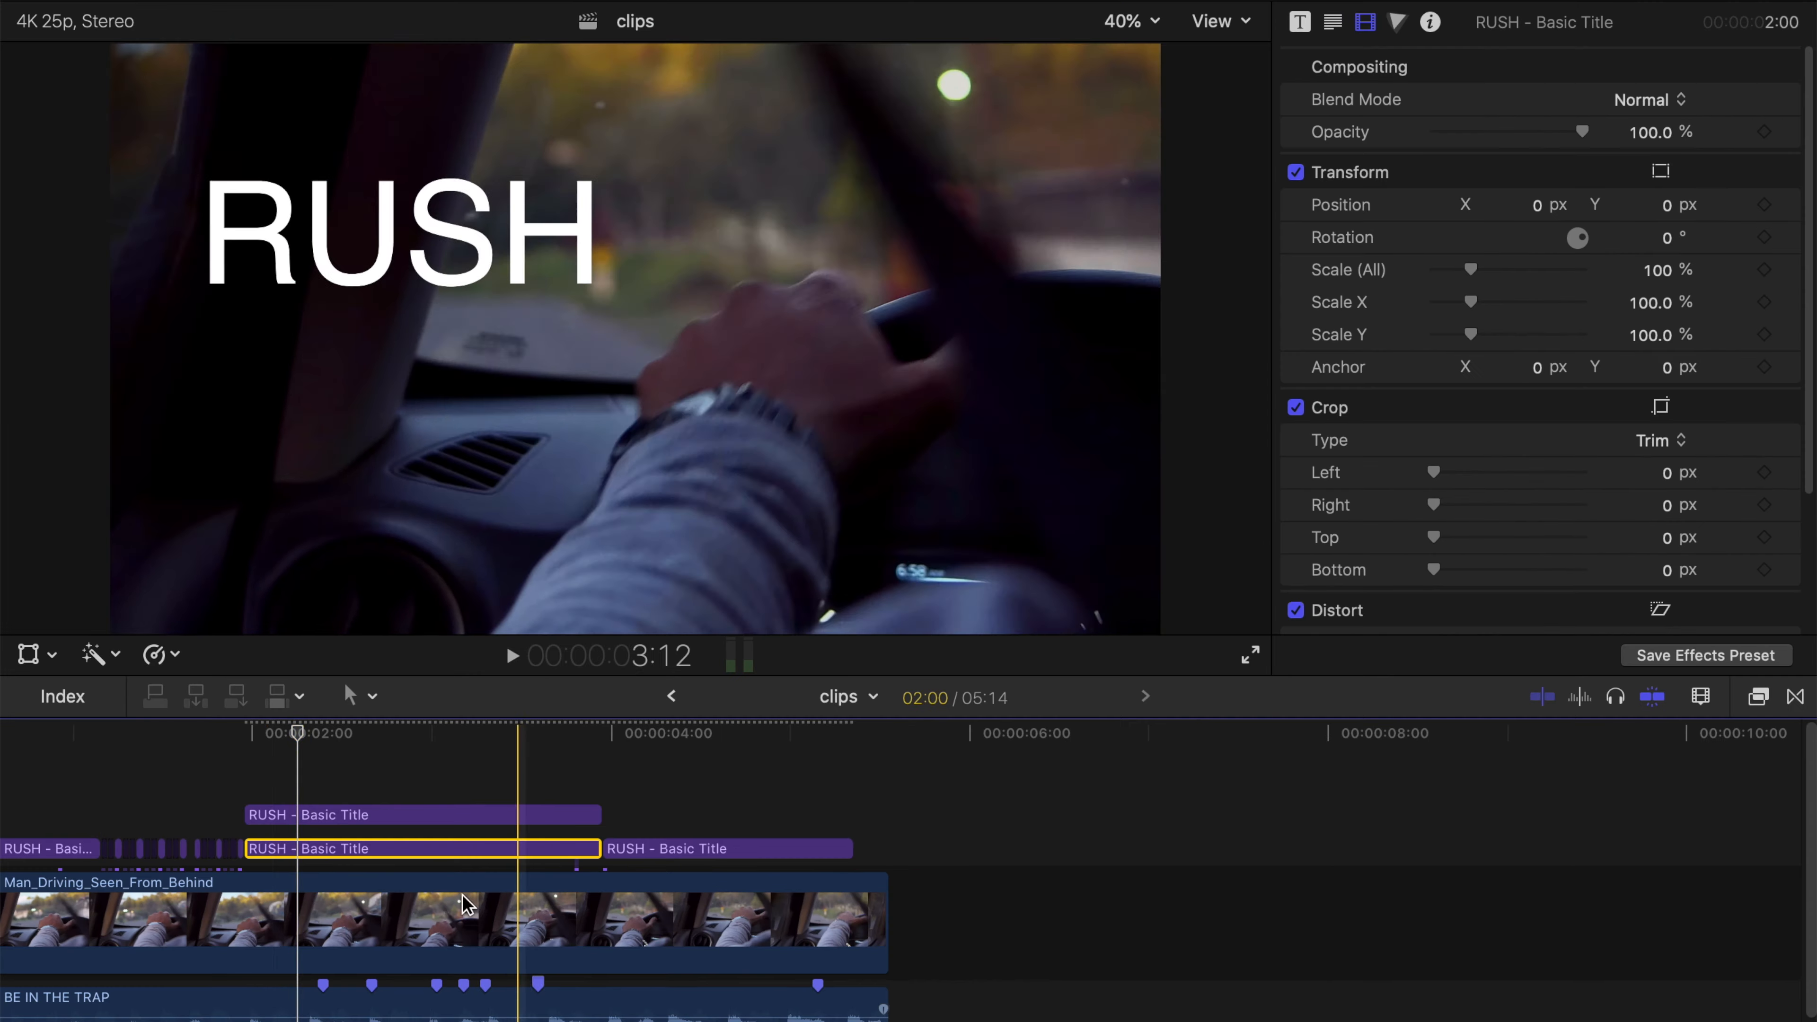
Step: Set the upper RUSH title's top crop to 680 px
{"action": "left_click", "coordinate": [284, 813]}
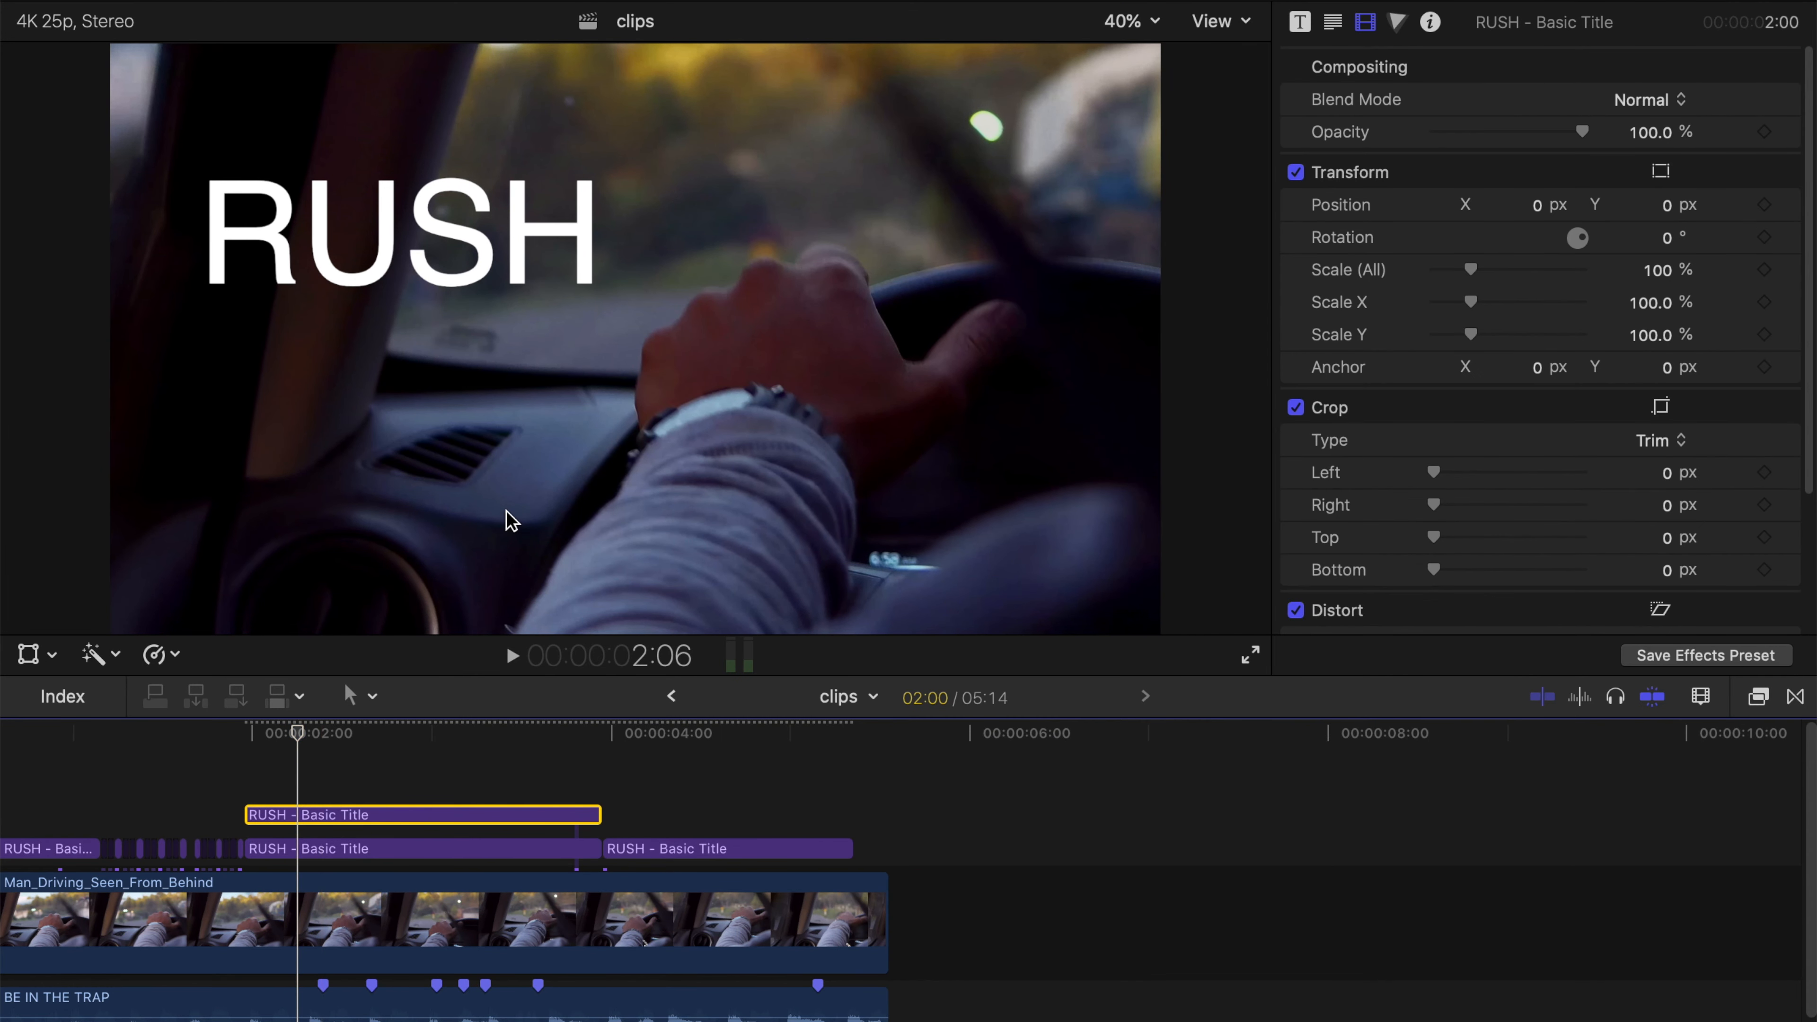
{"action": "scroll", "coordinate": [1505, 352], "scroll_direction": "down", "scroll_amount": 3}
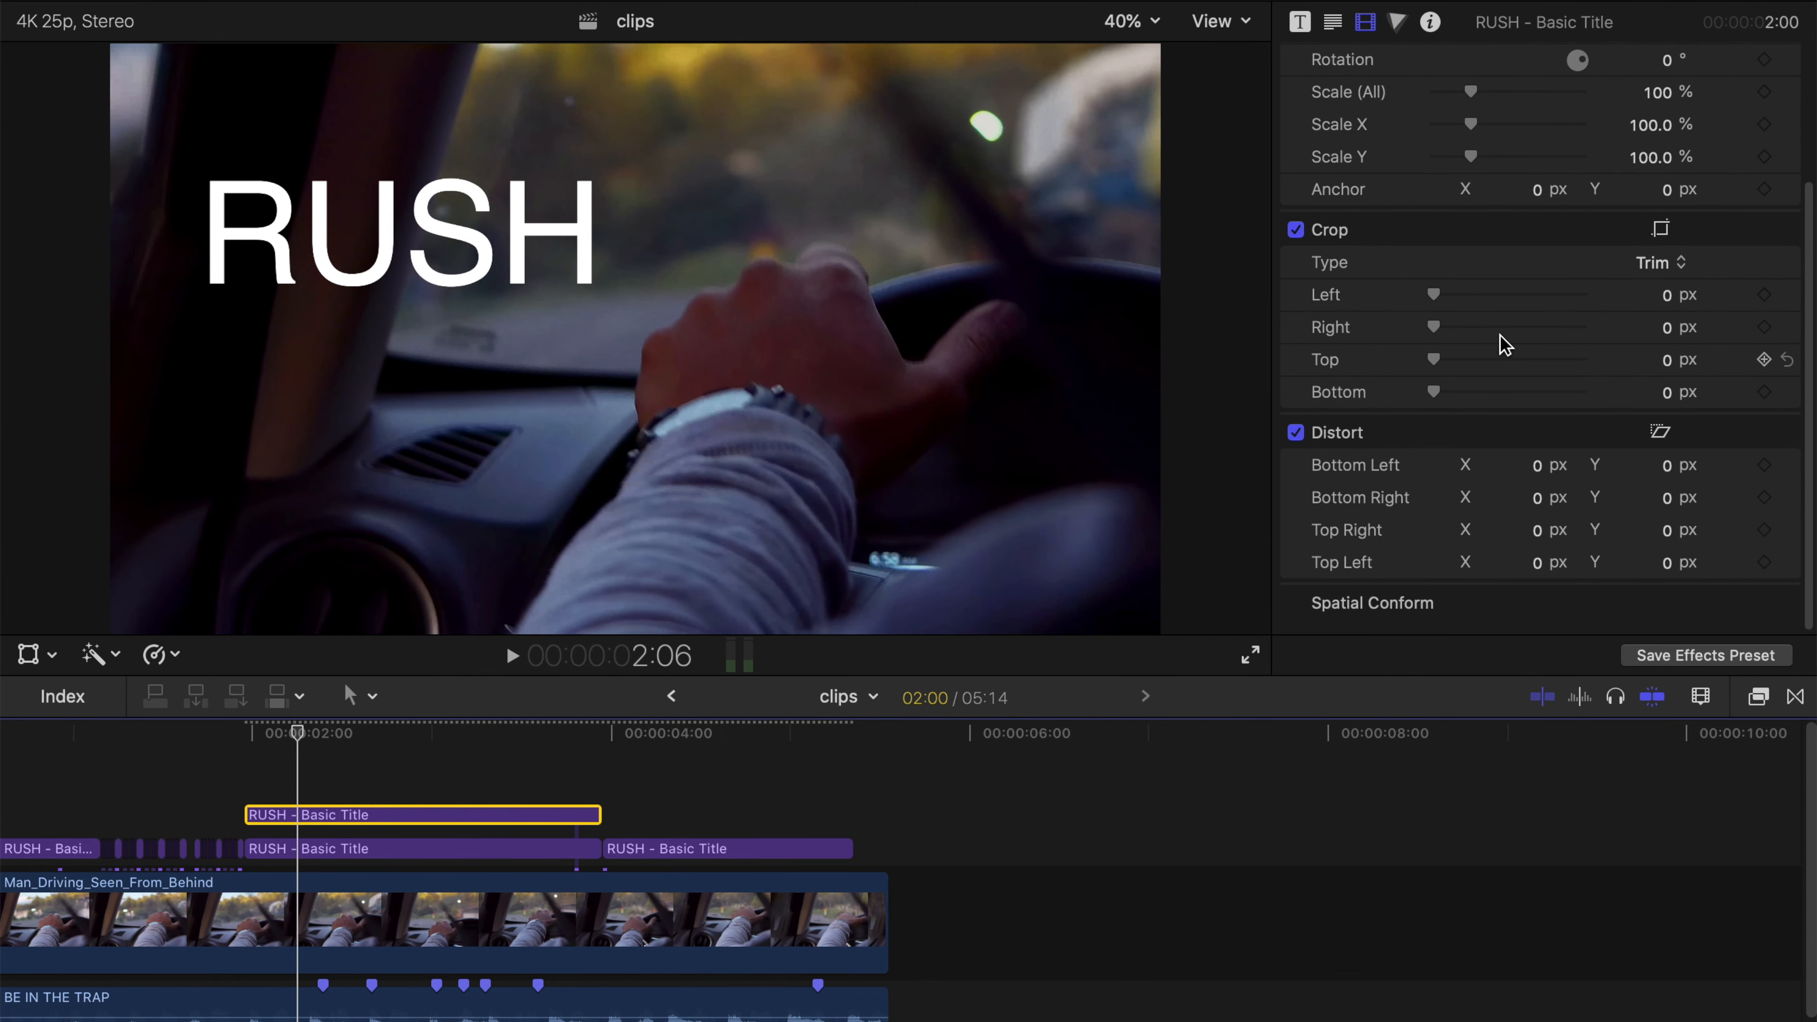
{"action": "left_click", "coordinate": [1665, 361]}
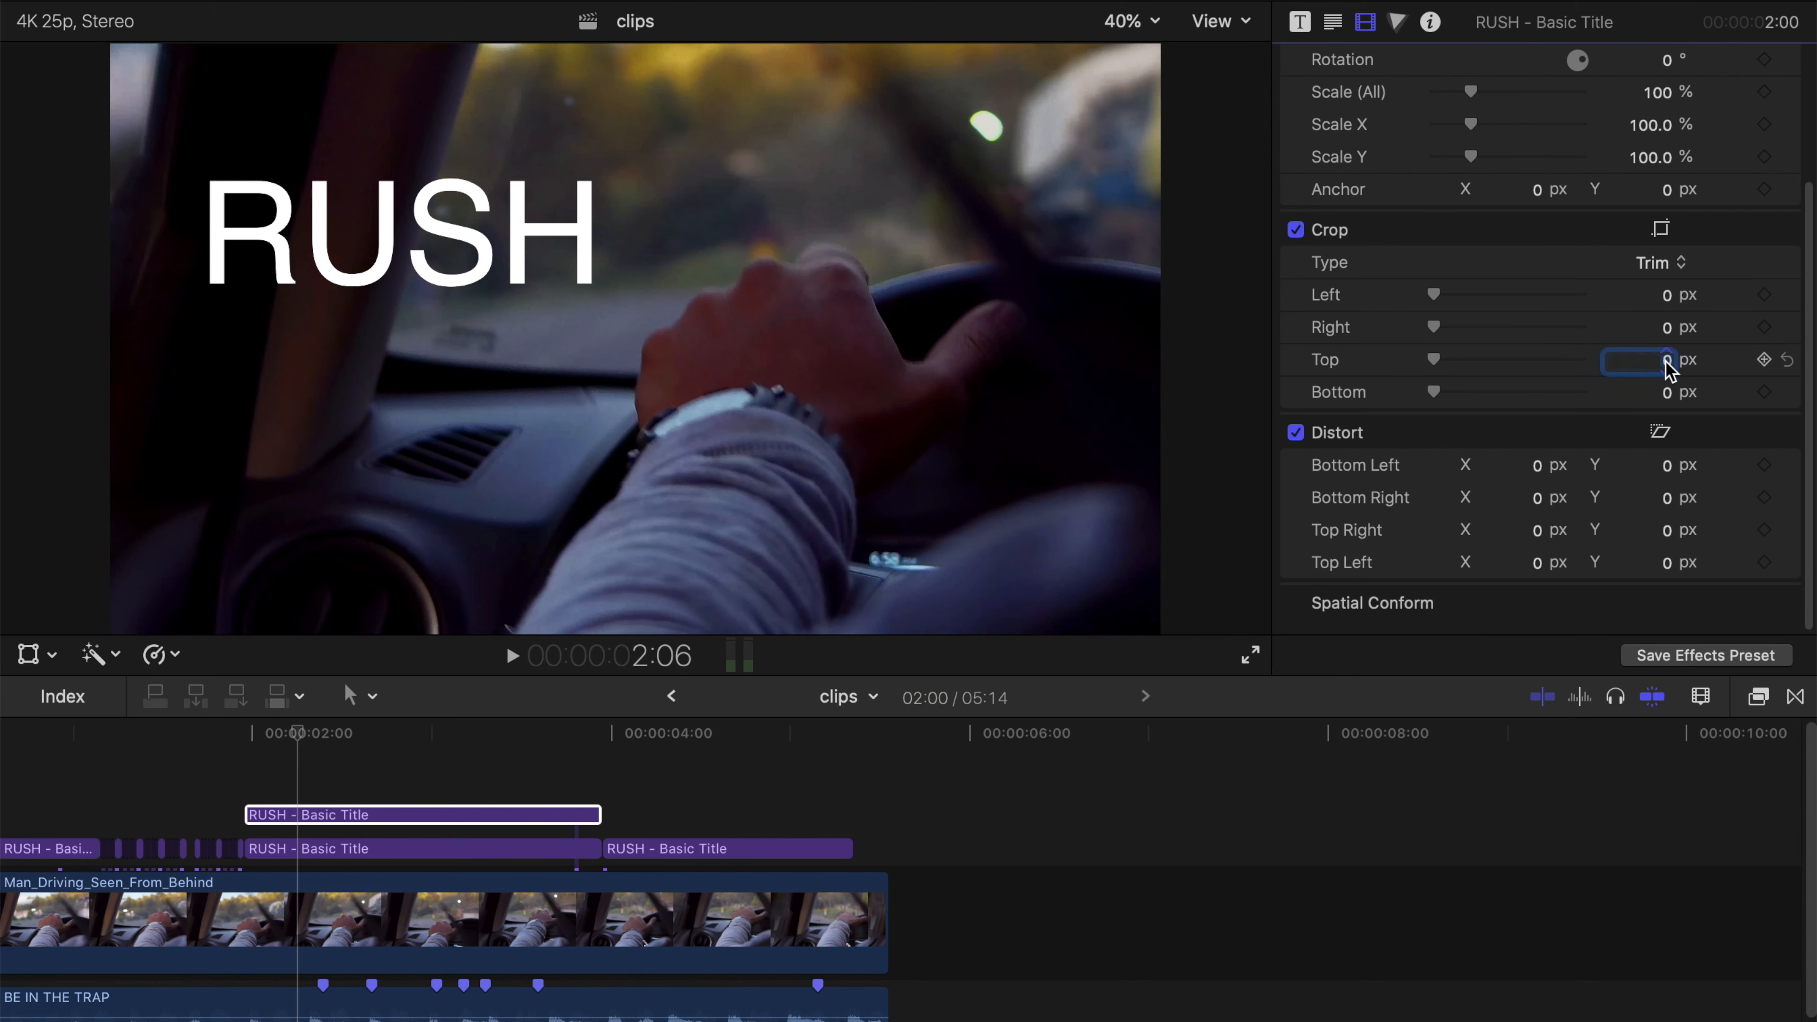
{"action": "type", "text": "680"}
{"action": "key", "text": "Return"}
Step: Temporarily disable the lower RUSH title to check the upper title's crop, and enable it again
{"action": "left_click", "coordinate": [427, 847]}
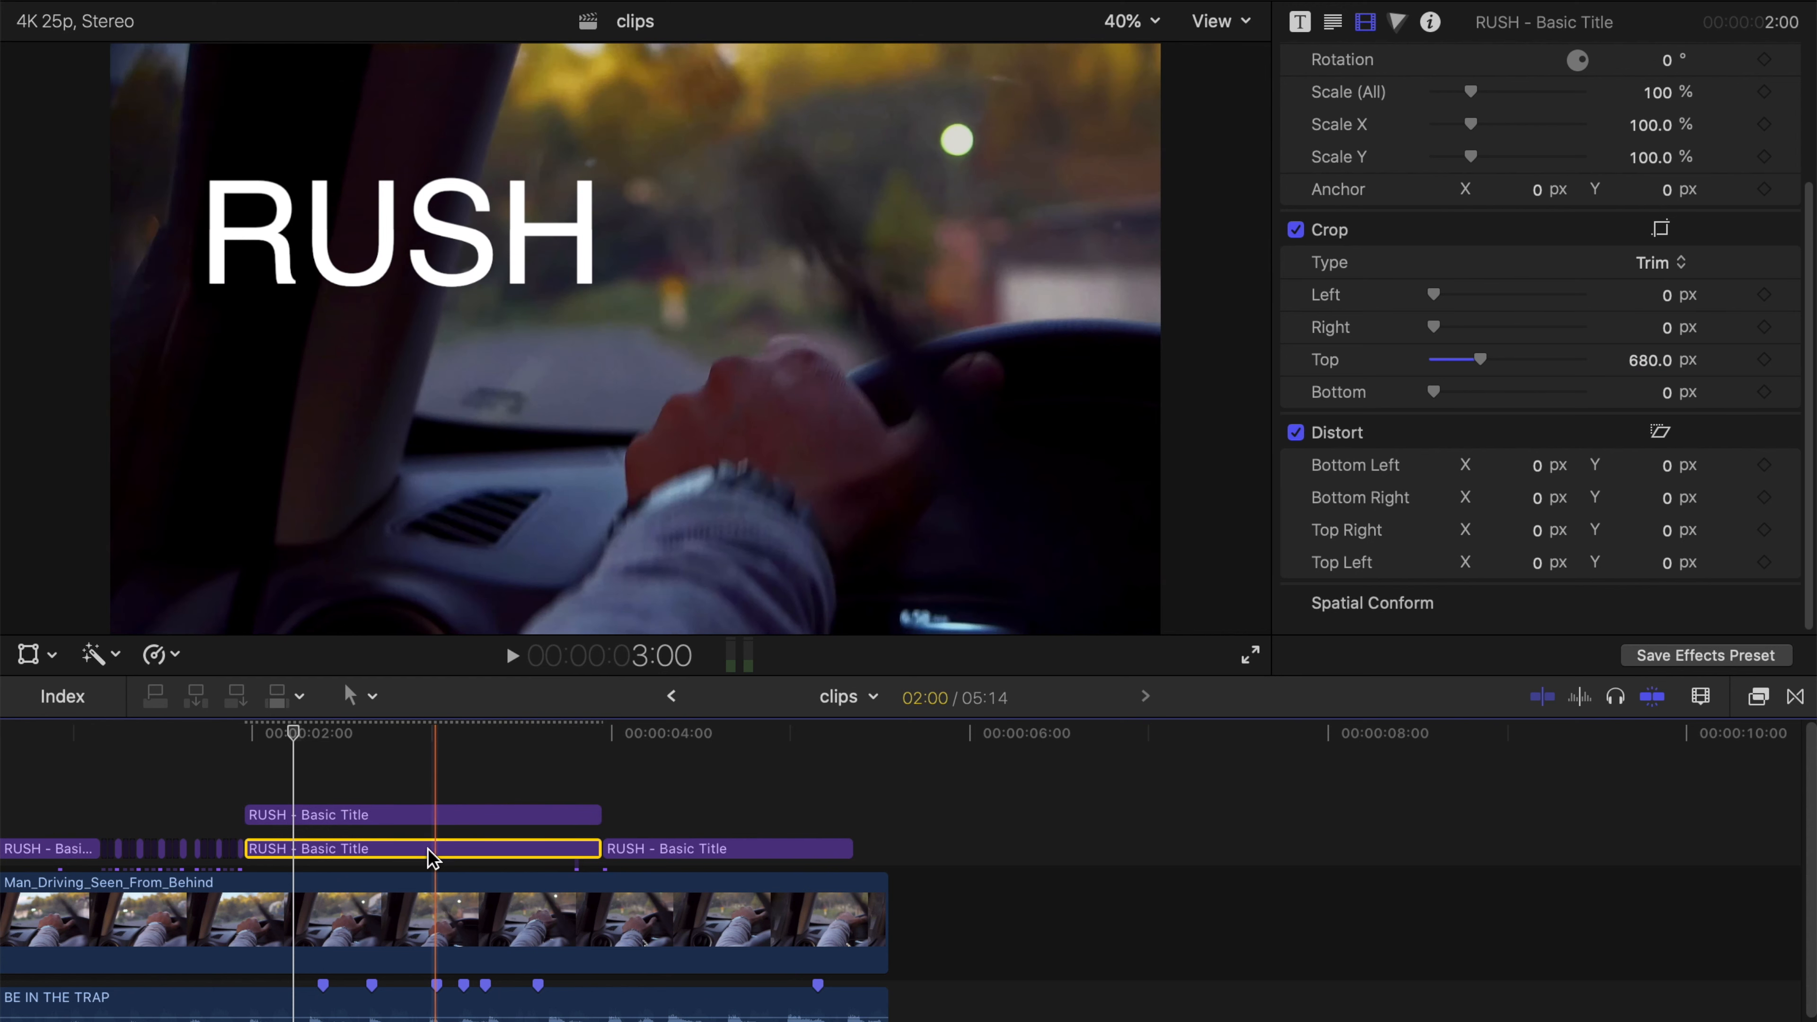
{"action": "key", "text": "v"}
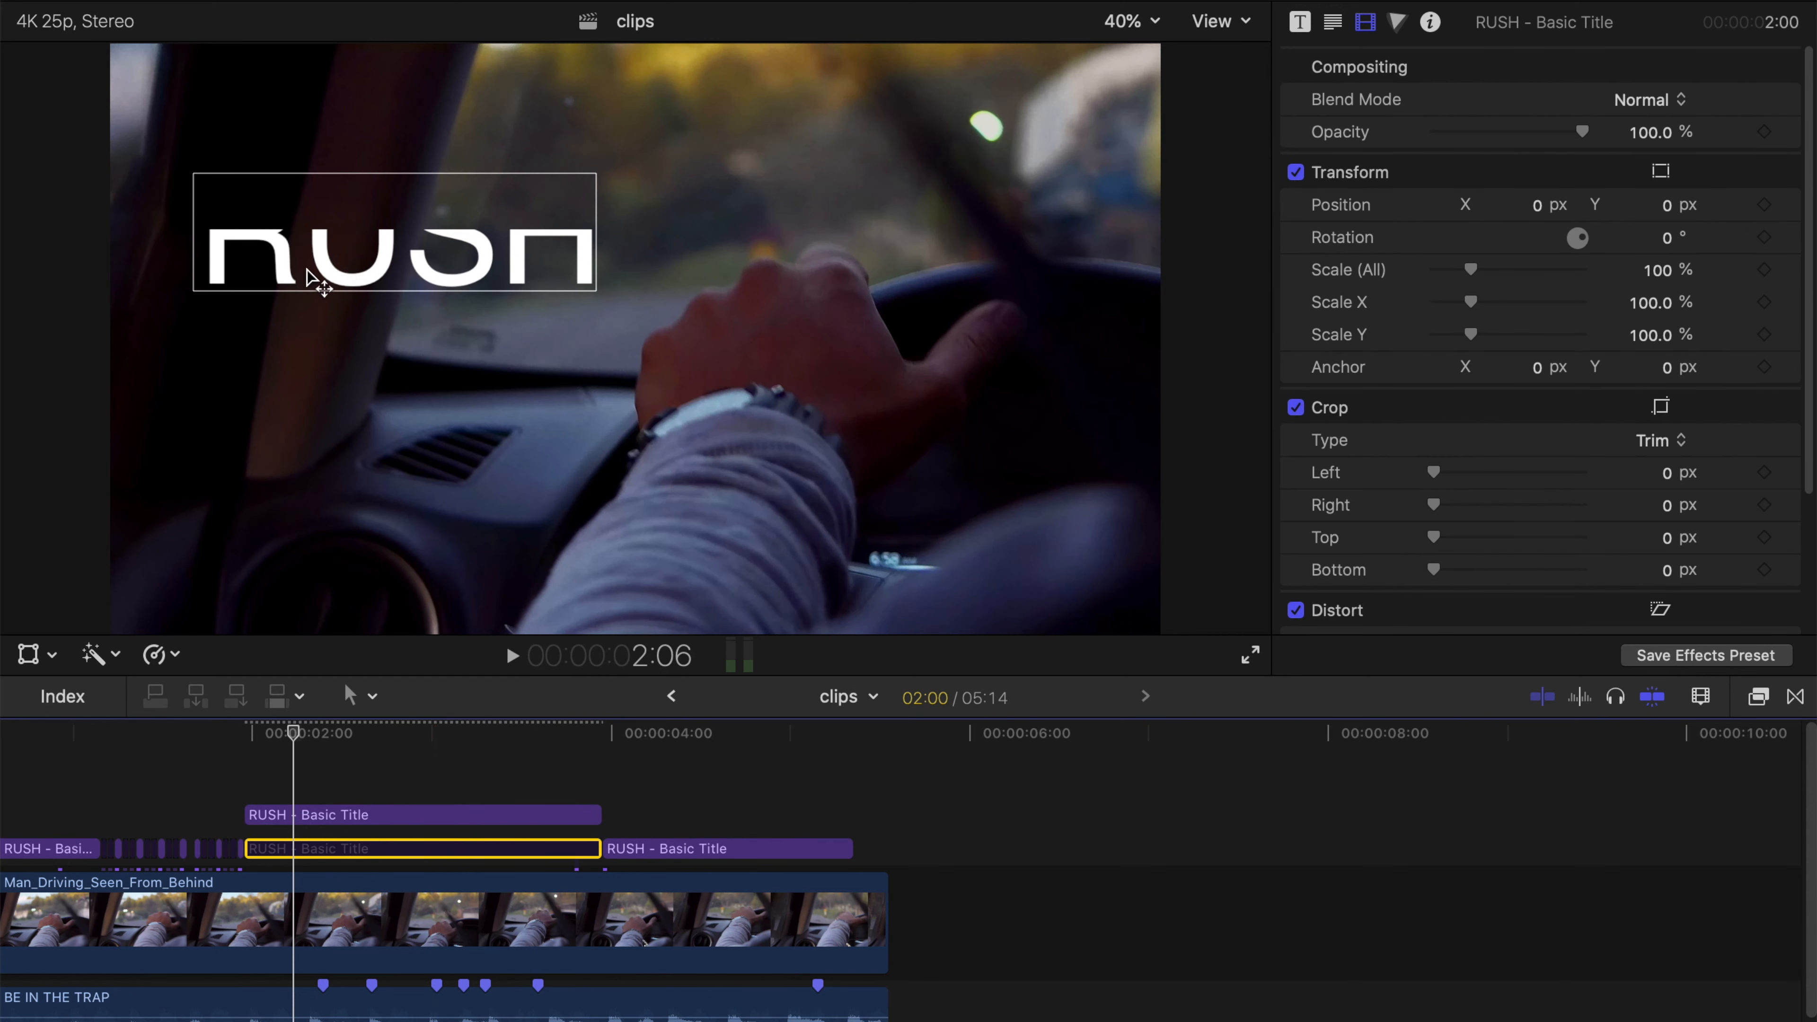
{"action": "key", "text": "v"}
Step: Disable the upper RUSH title and set the lower title's bottom crop to 1480 px
{"action": "left_click", "coordinate": [346, 818]}
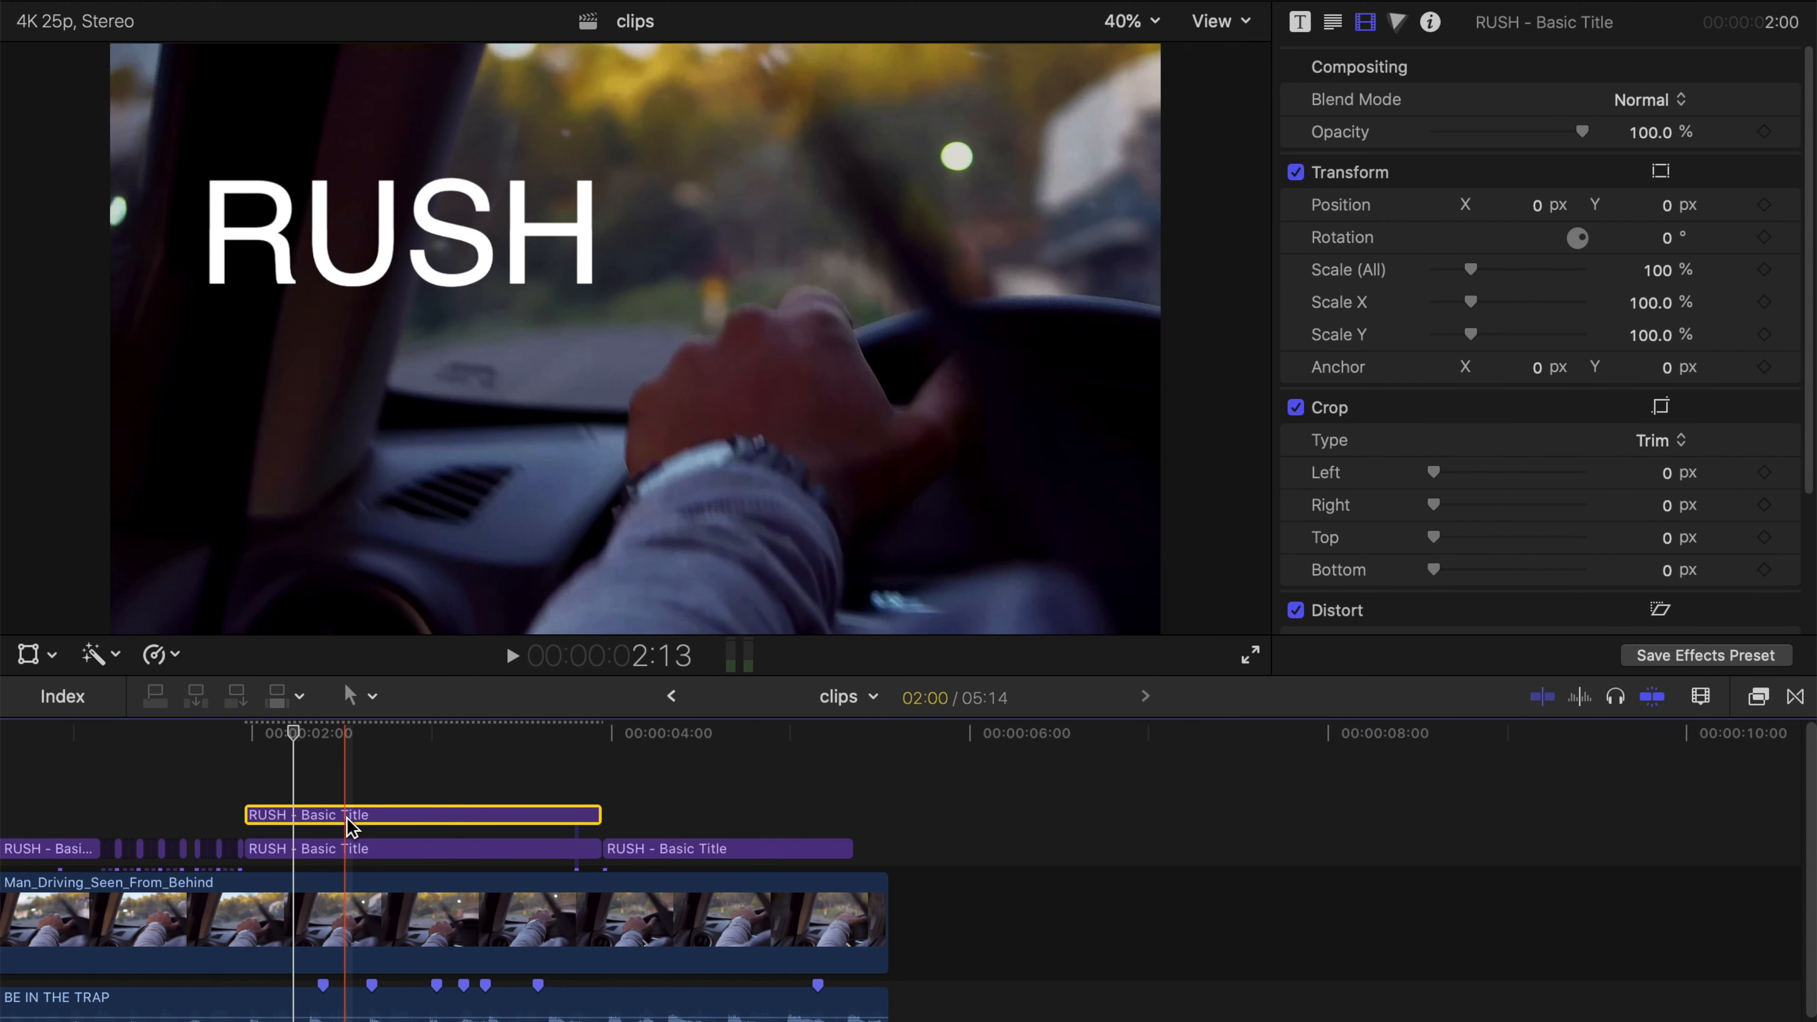
{"action": "key", "text": "v"}
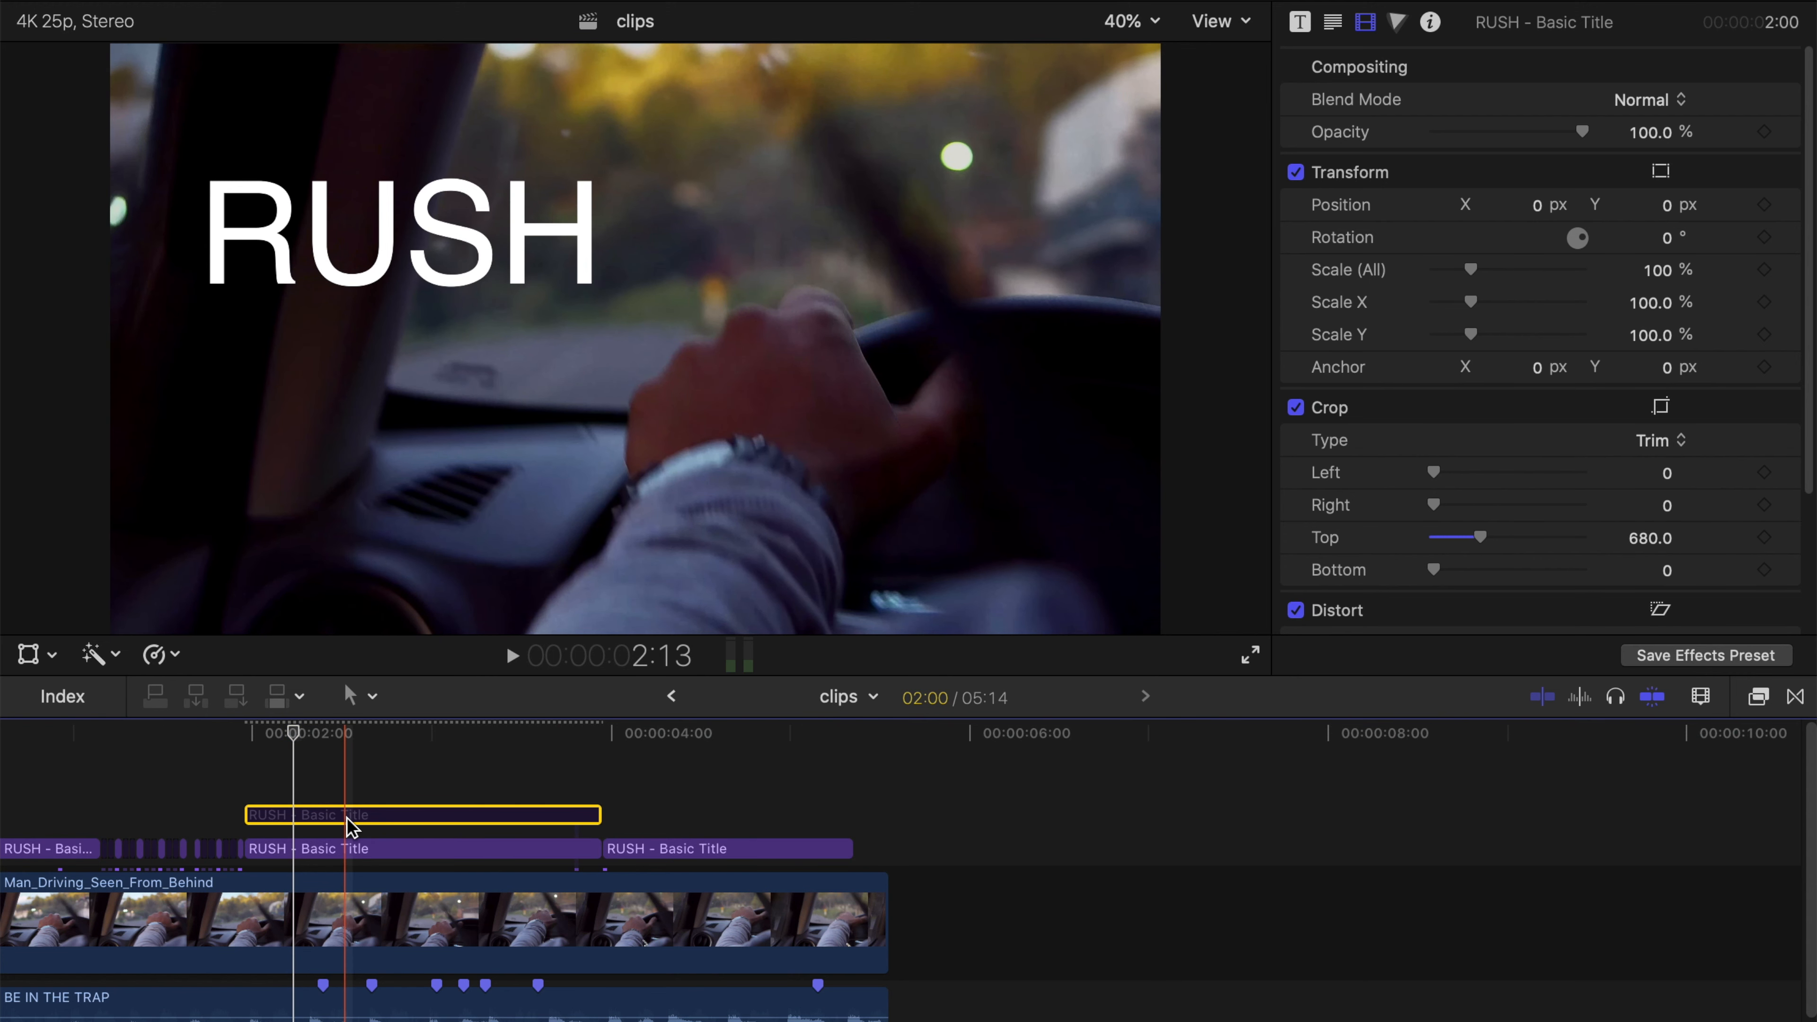
{"action": "left_click", "coordinate": [554, 852]}
{"action": "left_click", "coordinate": [1661, 545]}
{"action": "left_click", "coordinate": [1665, 571]}
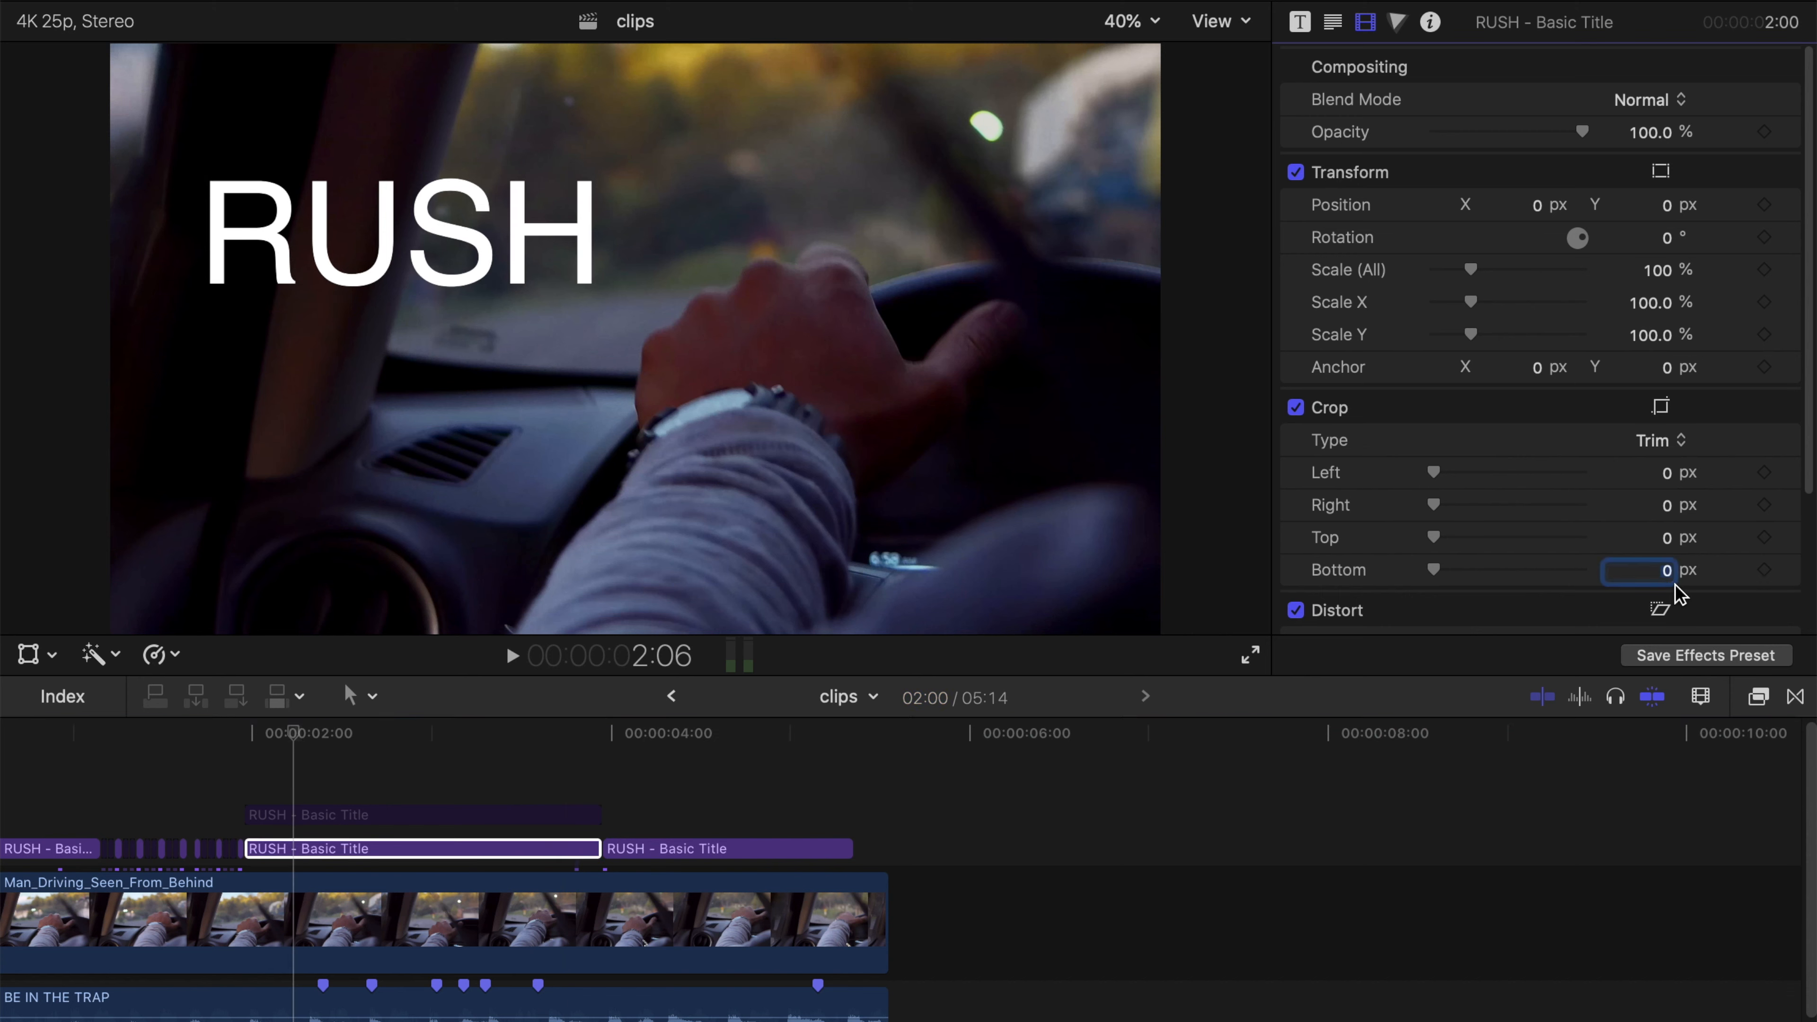
{"action": "type", "text": "1480"}
{"action": "key", "text": "Return"}
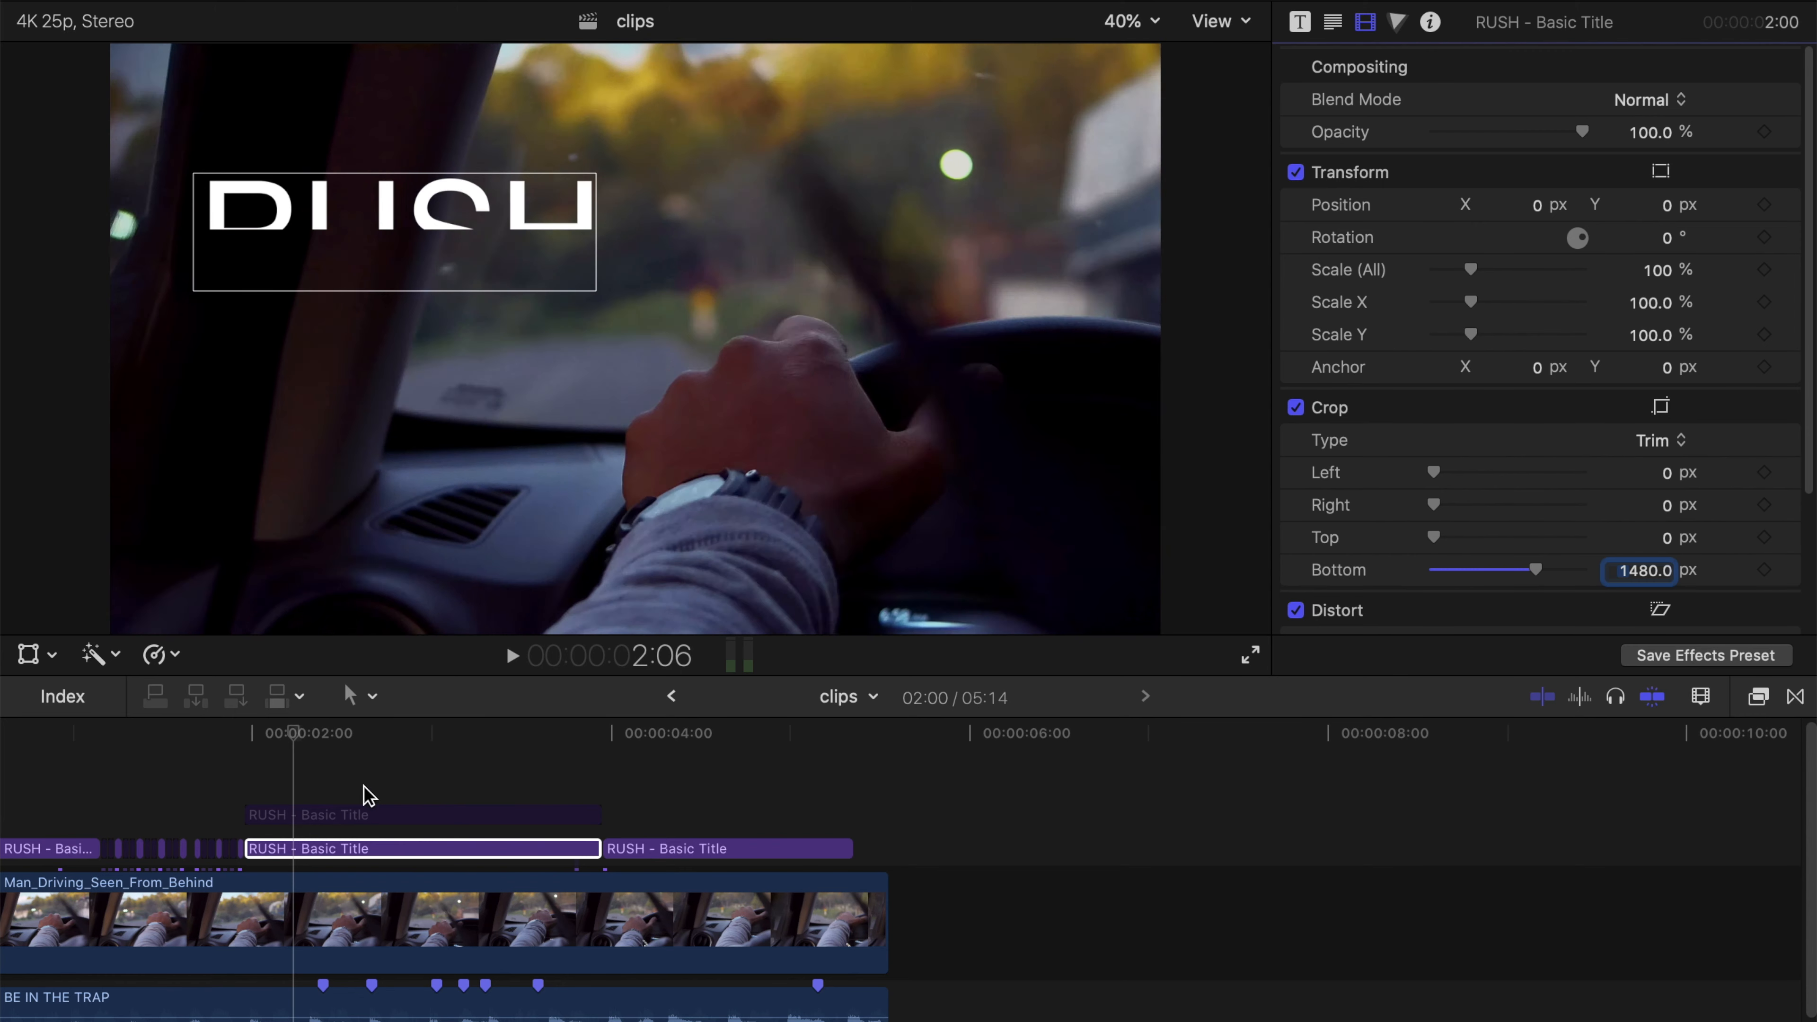
Step: Re-enable the upper RUSH title and keyframe the lower title's X position at 104 px
{"action": "left_click", "coordinate": [280, 819]}
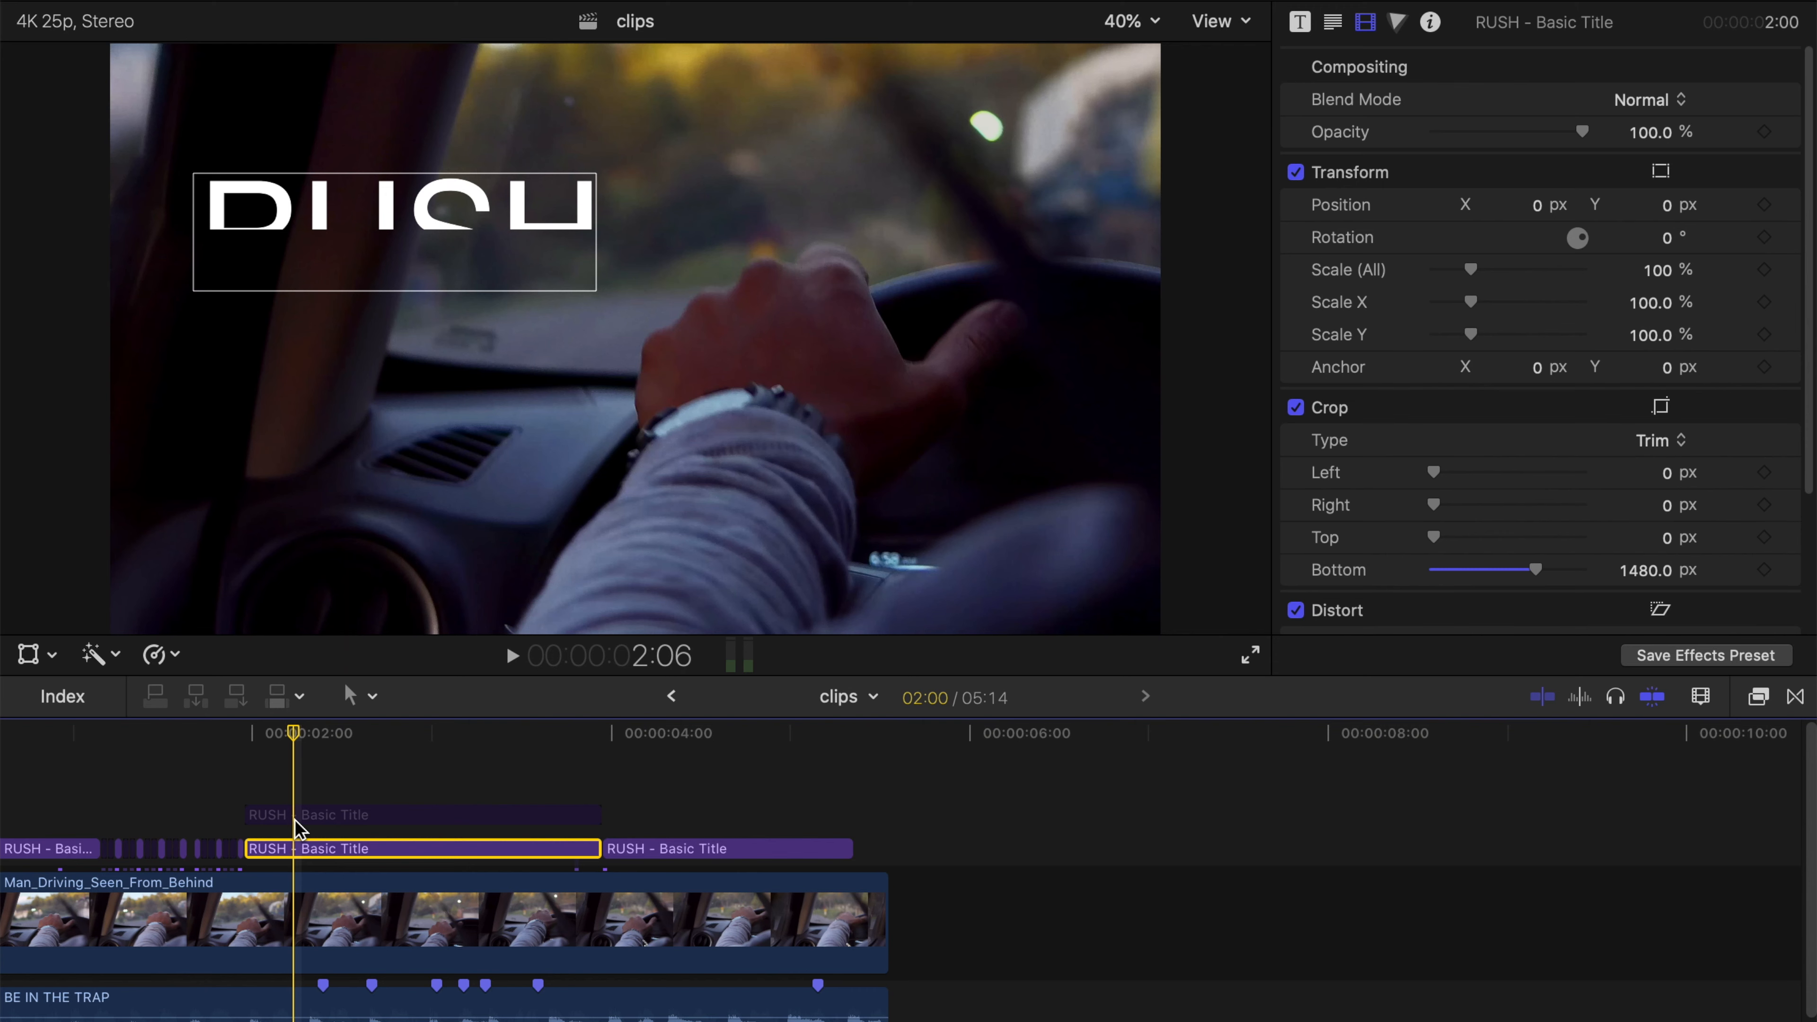
{"action": "left_click_drag", "start_coordinate": [296, 819], "coordinate": [295, 820]}
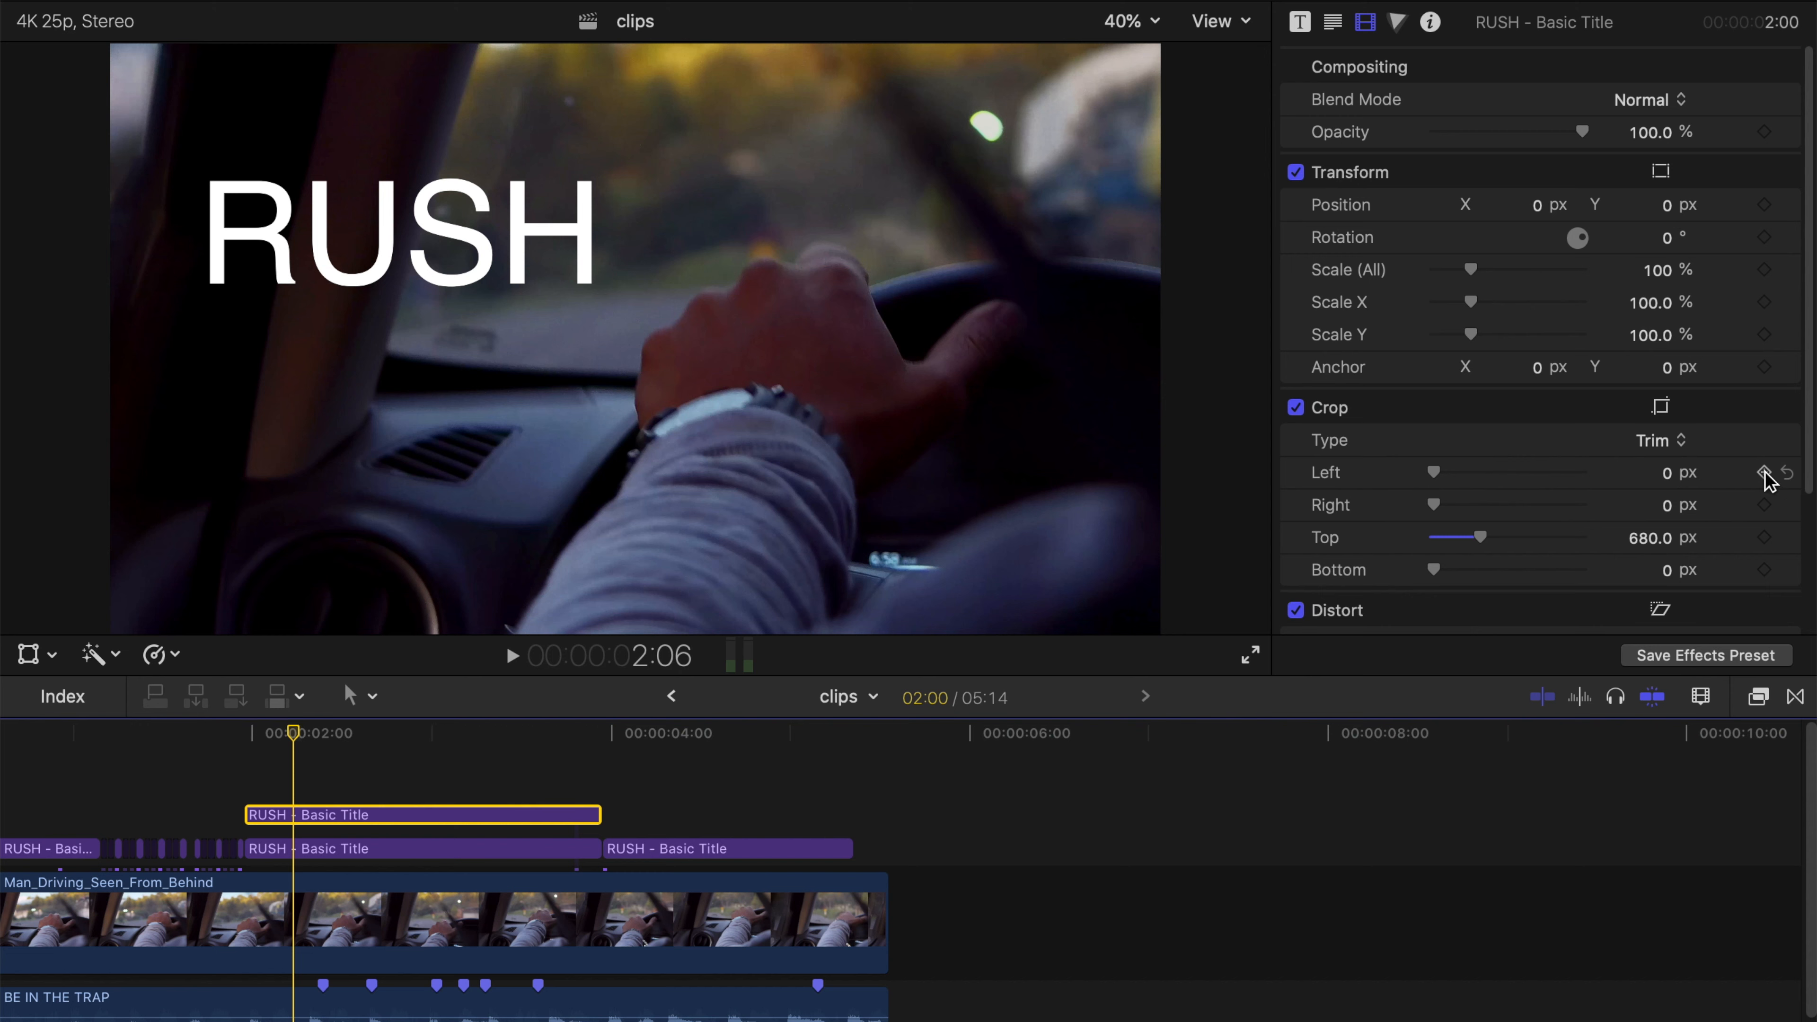
{"action": "key", "text": "super+Down"}
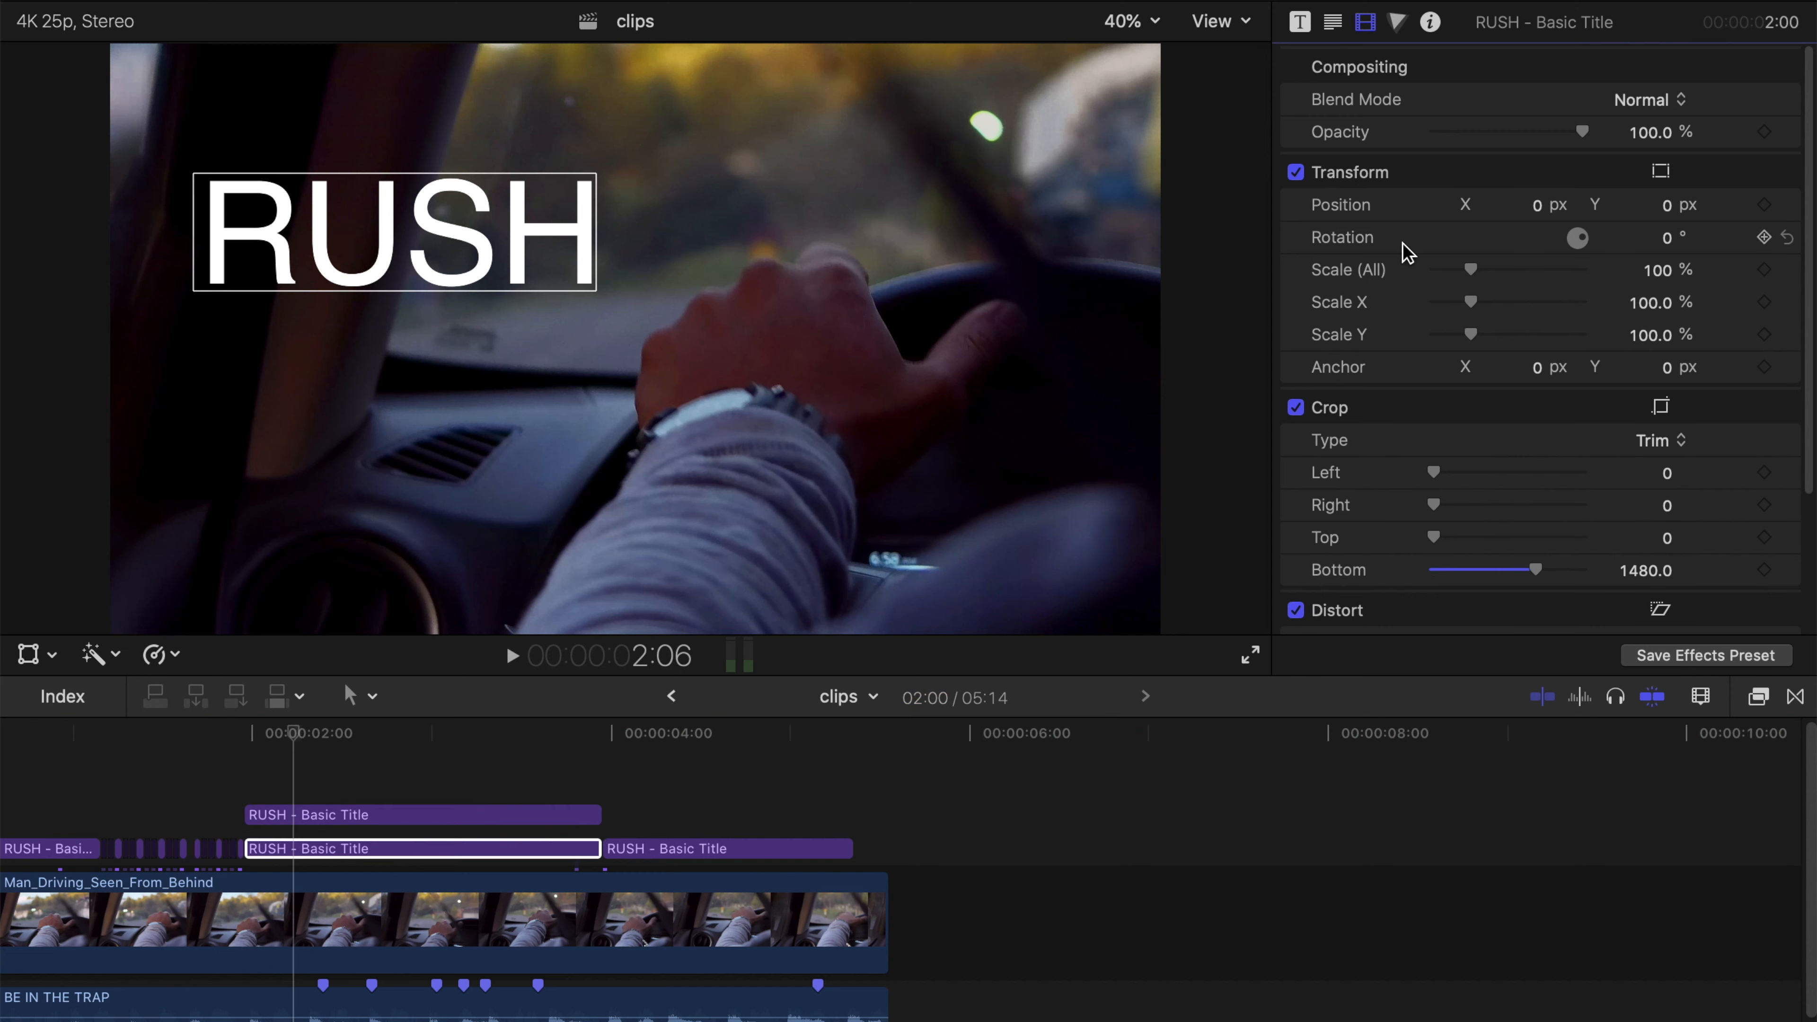
{"action": "left_click", "coordinate": [1765, 206]}
{"action": "left_click_drag", "start_coordinate": [1536, 213], "coordinate": [1574, 214]}
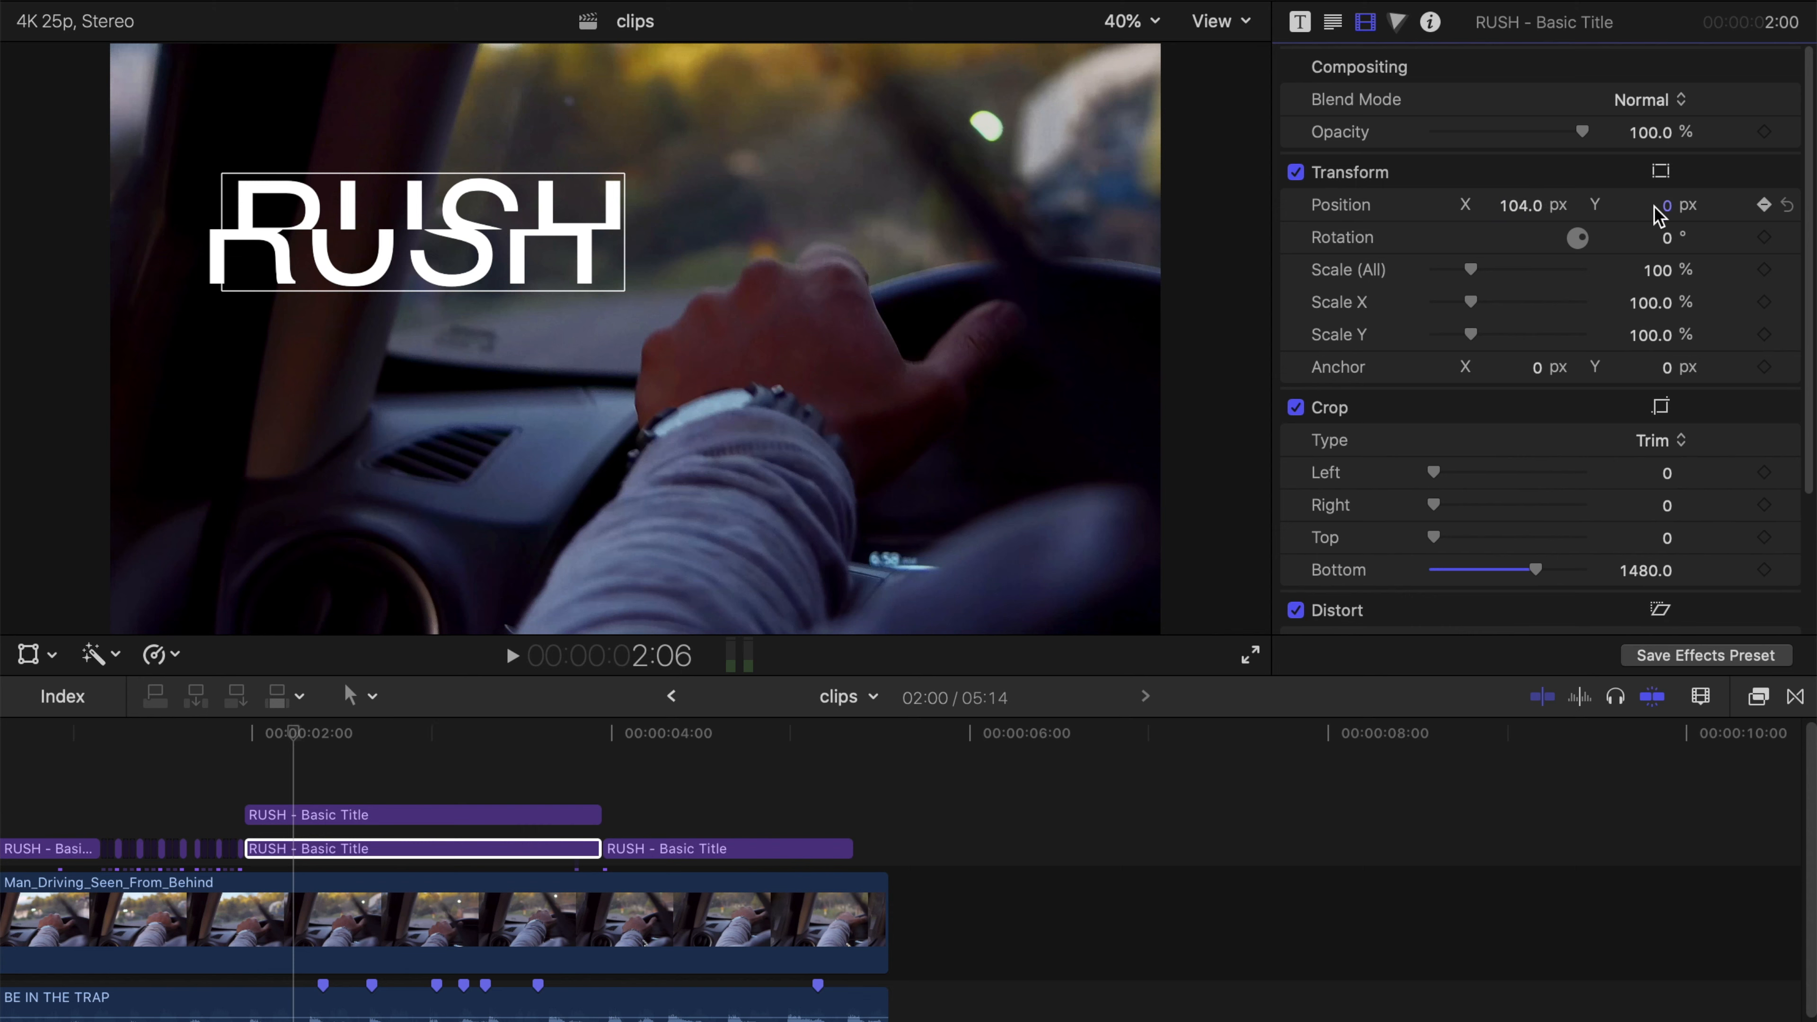
{"action": "left_click_drag", "start_coordinate": [546, 184], "coordinate": [710, 134]}
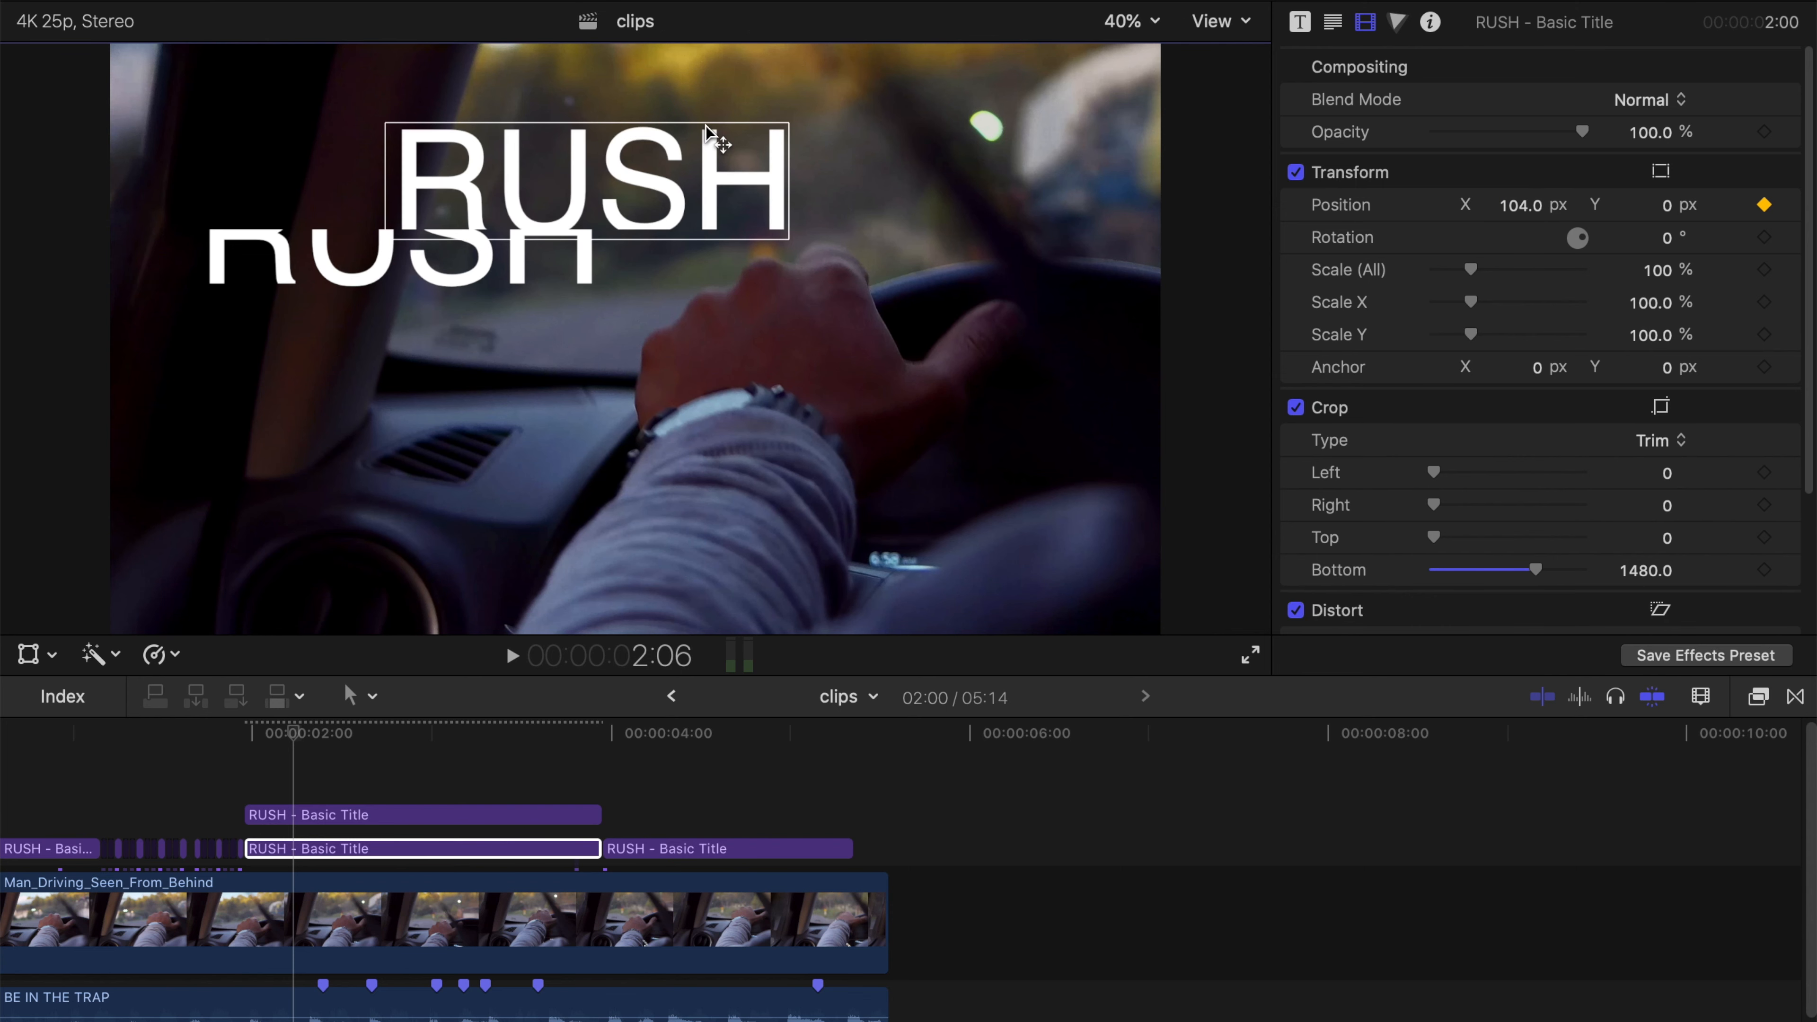
{"action": "key", "text": "super+z"}
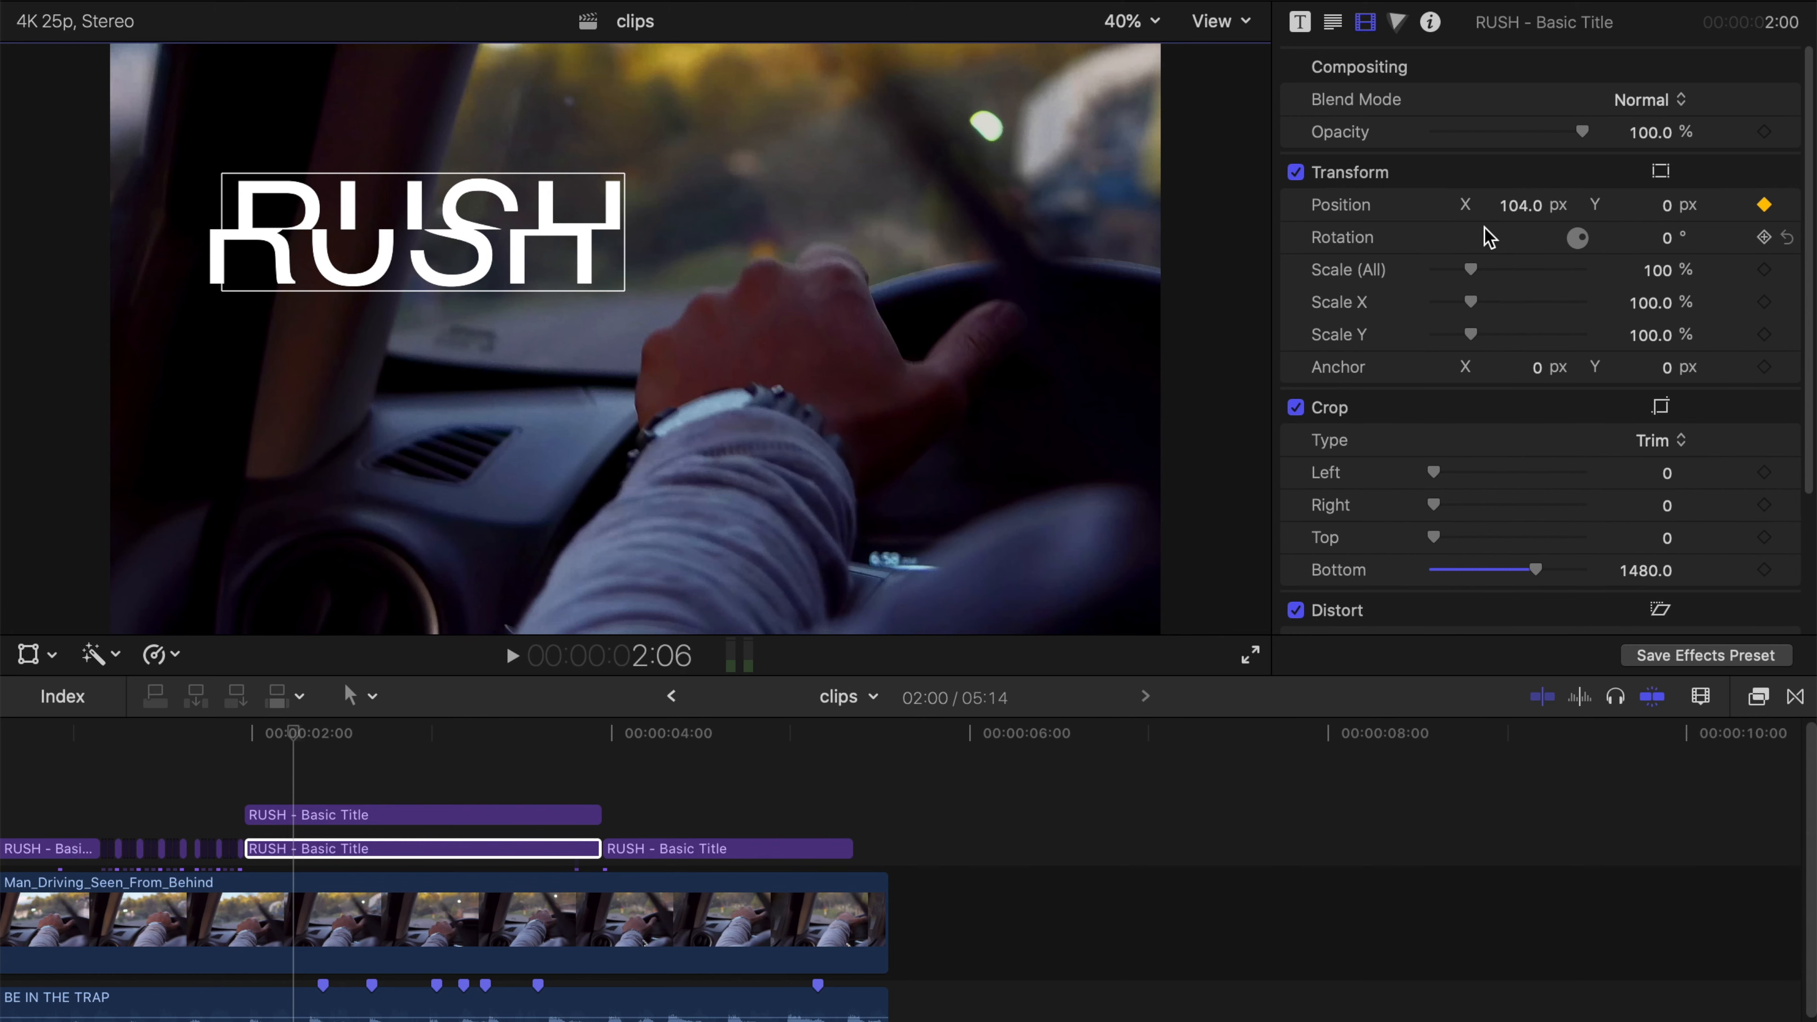
Step: Keyframe the lower RUSH title's X position at successive points to just past 3:07, shifting its half of the text sideways by varying amounts
{"action": "key", "text": "space"}
{"action": "key", "text": "Right"}
{"action": "key", "text": "Right"}
{"action": "key", "text": "Right"}
{"action": "left_click_drag", "start_coordinate": [1536, 209], "coordinate": [1535, 203]}
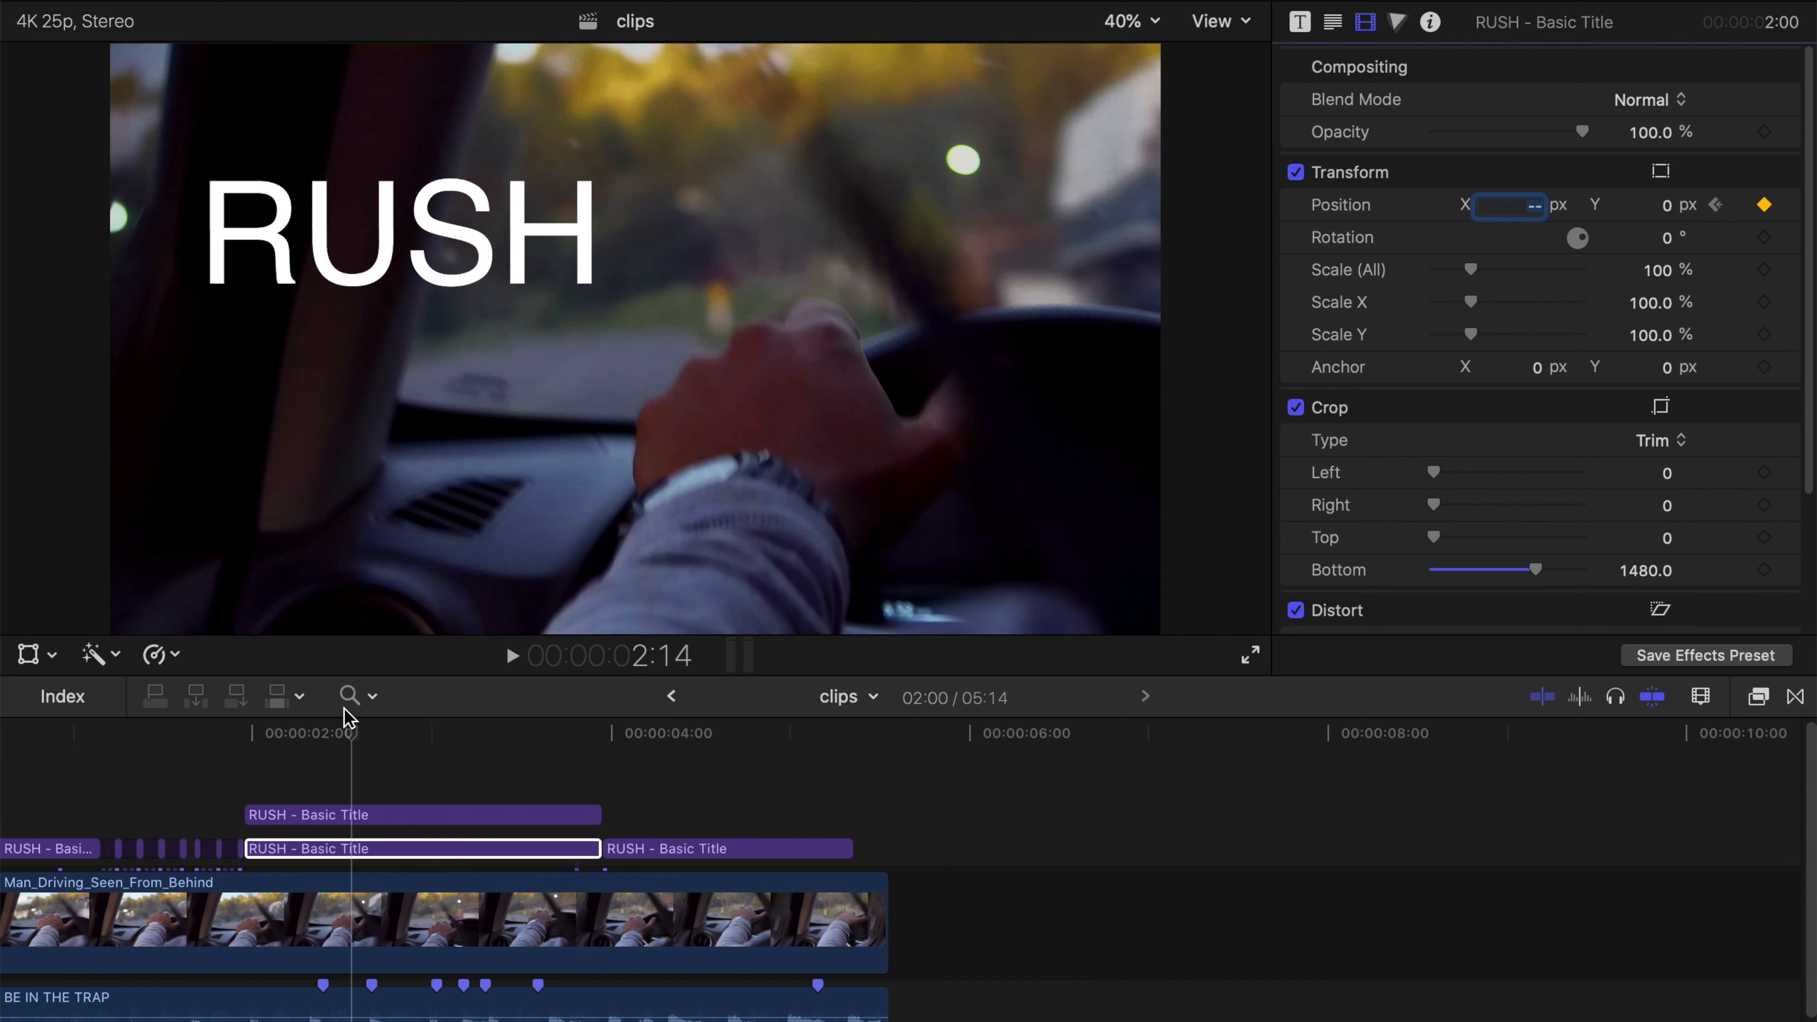
{"action": "left_click_drag", "start_coordinate": [349, 737], "coordinate": [364, 739]}
{"action": "left_click_drag", "start_coordinate": [1538, 208], "coordinate": [1538, 223]}
{"action": "left_click_drag", "start_coordinate": [361, 740], "coordinate": [484, 743]}
{"action": "left_click_drag", "start_coordinate": [1537, 206], "coordinate": [1536, 212]}
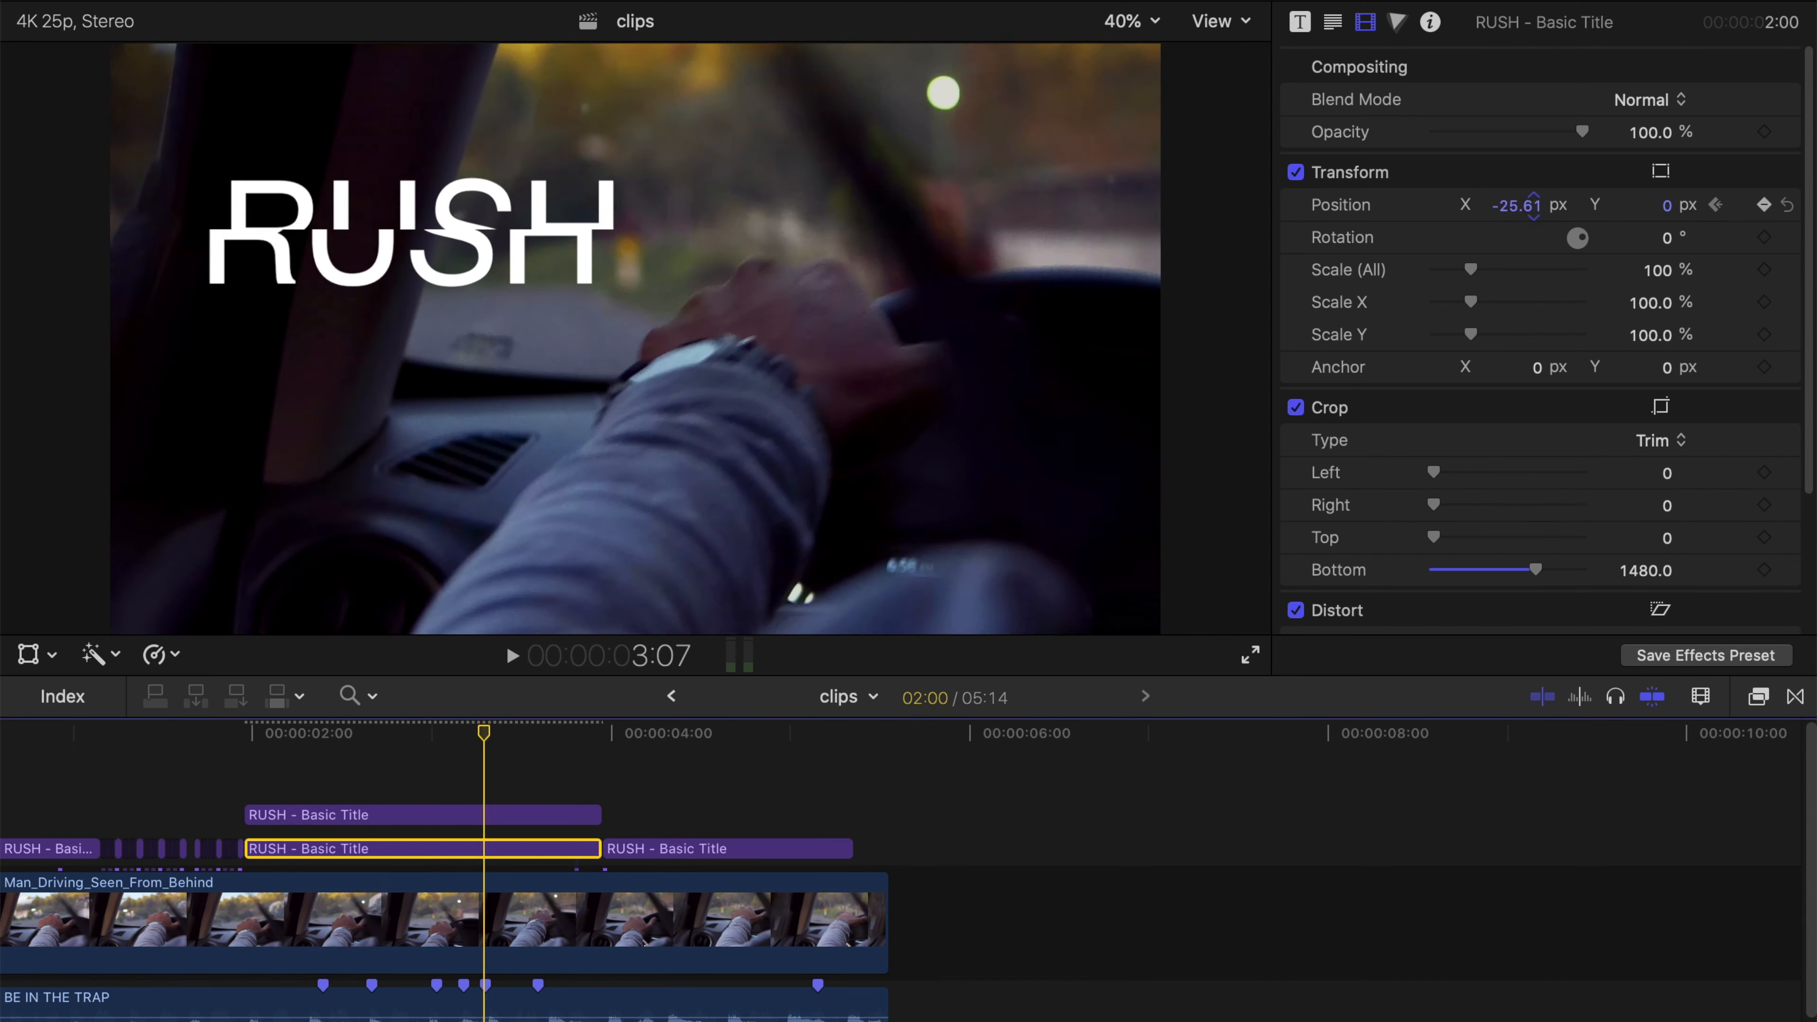
{"action": "left_click_drag", "start_coordinate": [485, 741], "coordinate": [506, 742]}
{"action": "left_click_drag", "start_coordinate": [1537, 208], "coordinate": [1536, 204]}
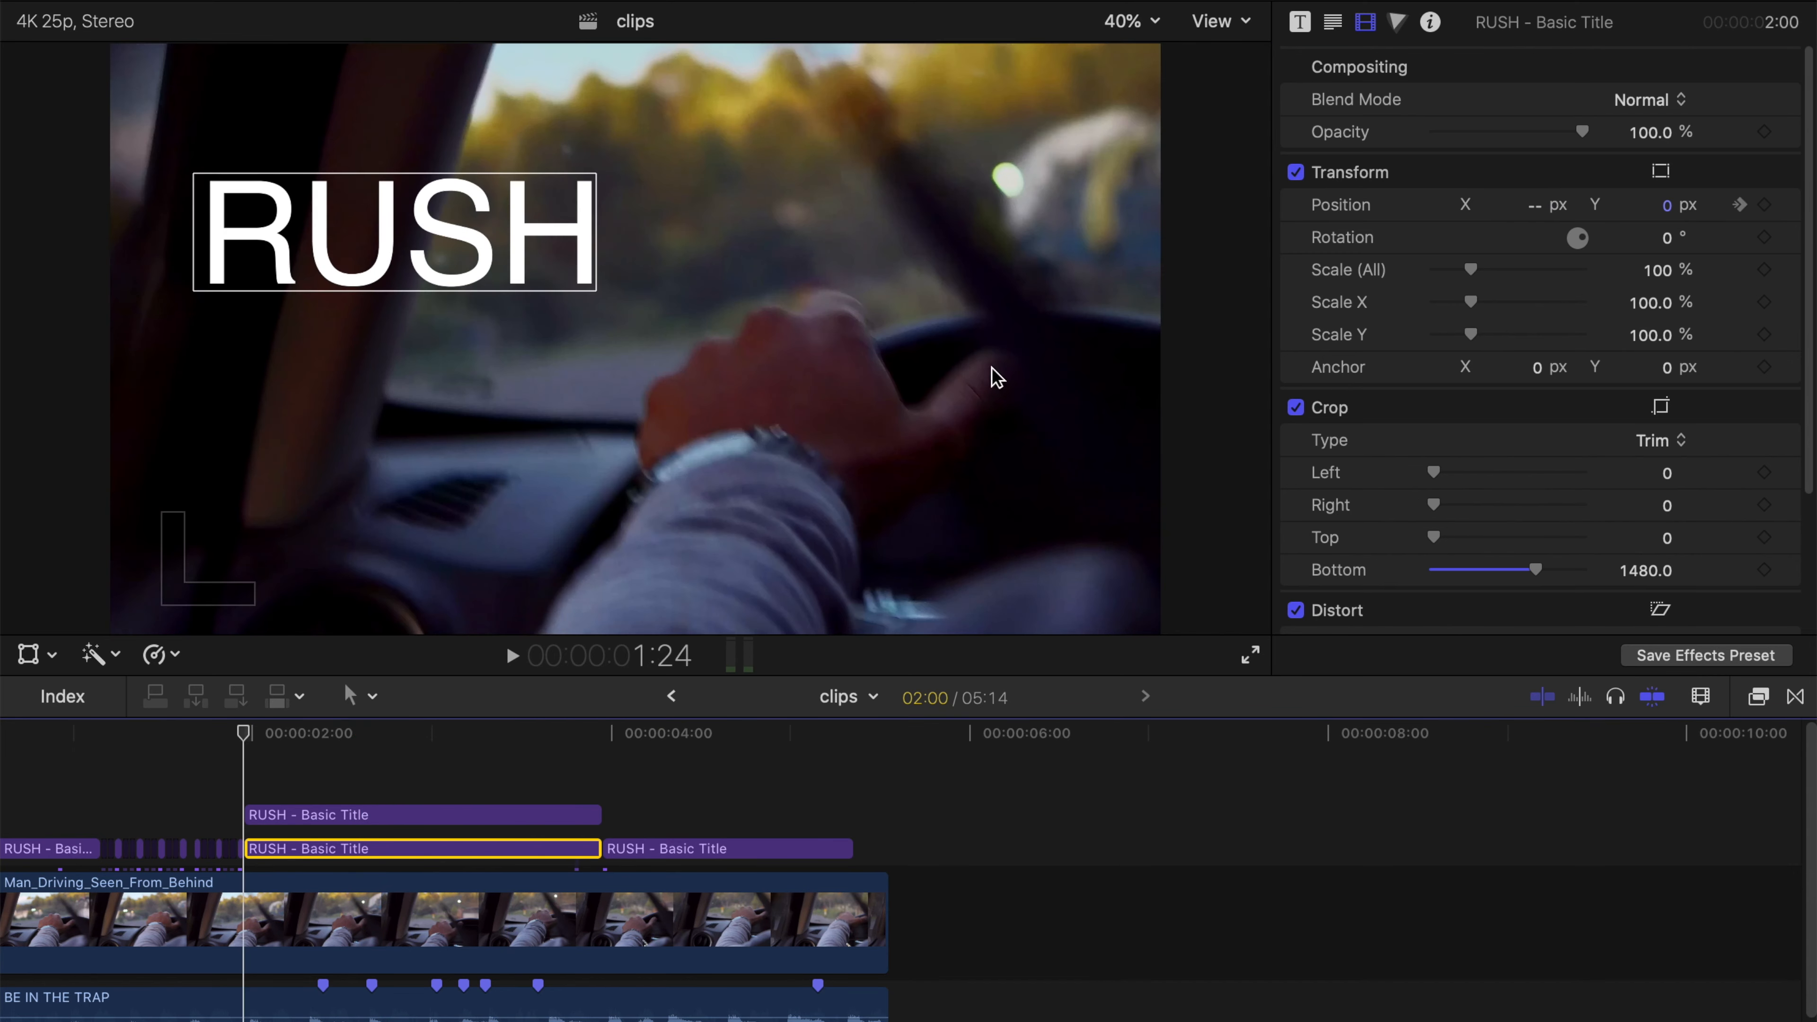
Step: Review the lower title's sideways movement frame by frame from the start of the title at 1:24
{"action": "key", "text": "space"}
{"action": "key", "text": "Right"}
{"action": "key", "text": "Right"}
{"action": "key", "text": "Right"}
{"action": "key", "text": "Right"}
{"action": "key", "text": "Right"}
{"action": "key", "text": "Right"}
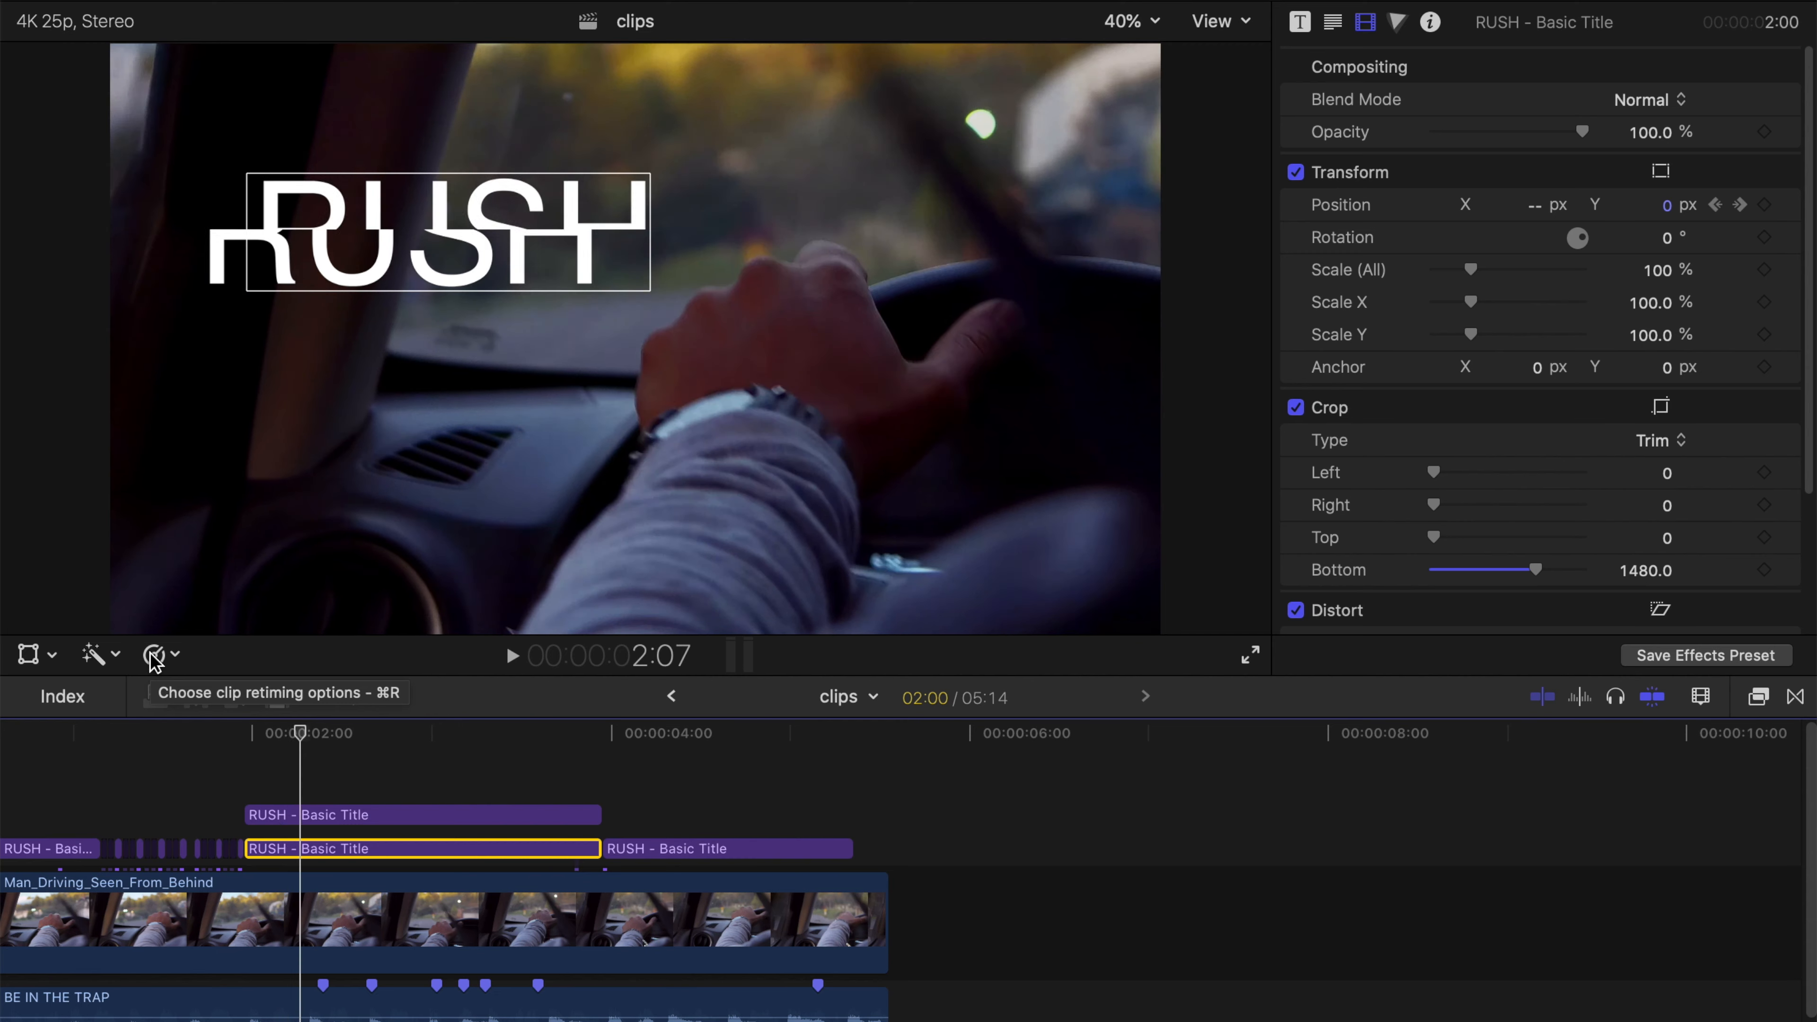
Step: Reset the upper RUSH title's X position to 0 px and add a position keyframe at 2:10
{"action": "key", "text": "super+Up"}
{"action": "left_click_drag", "start_coordinate": [1536, 205], "coordinate": [1536, 202]}
{"action": "key", "text": "Right"}
{"action": "key", "text": "Right"}
{"action": "key", "text": "Right"}
{"action": "key", "text": "Right"}
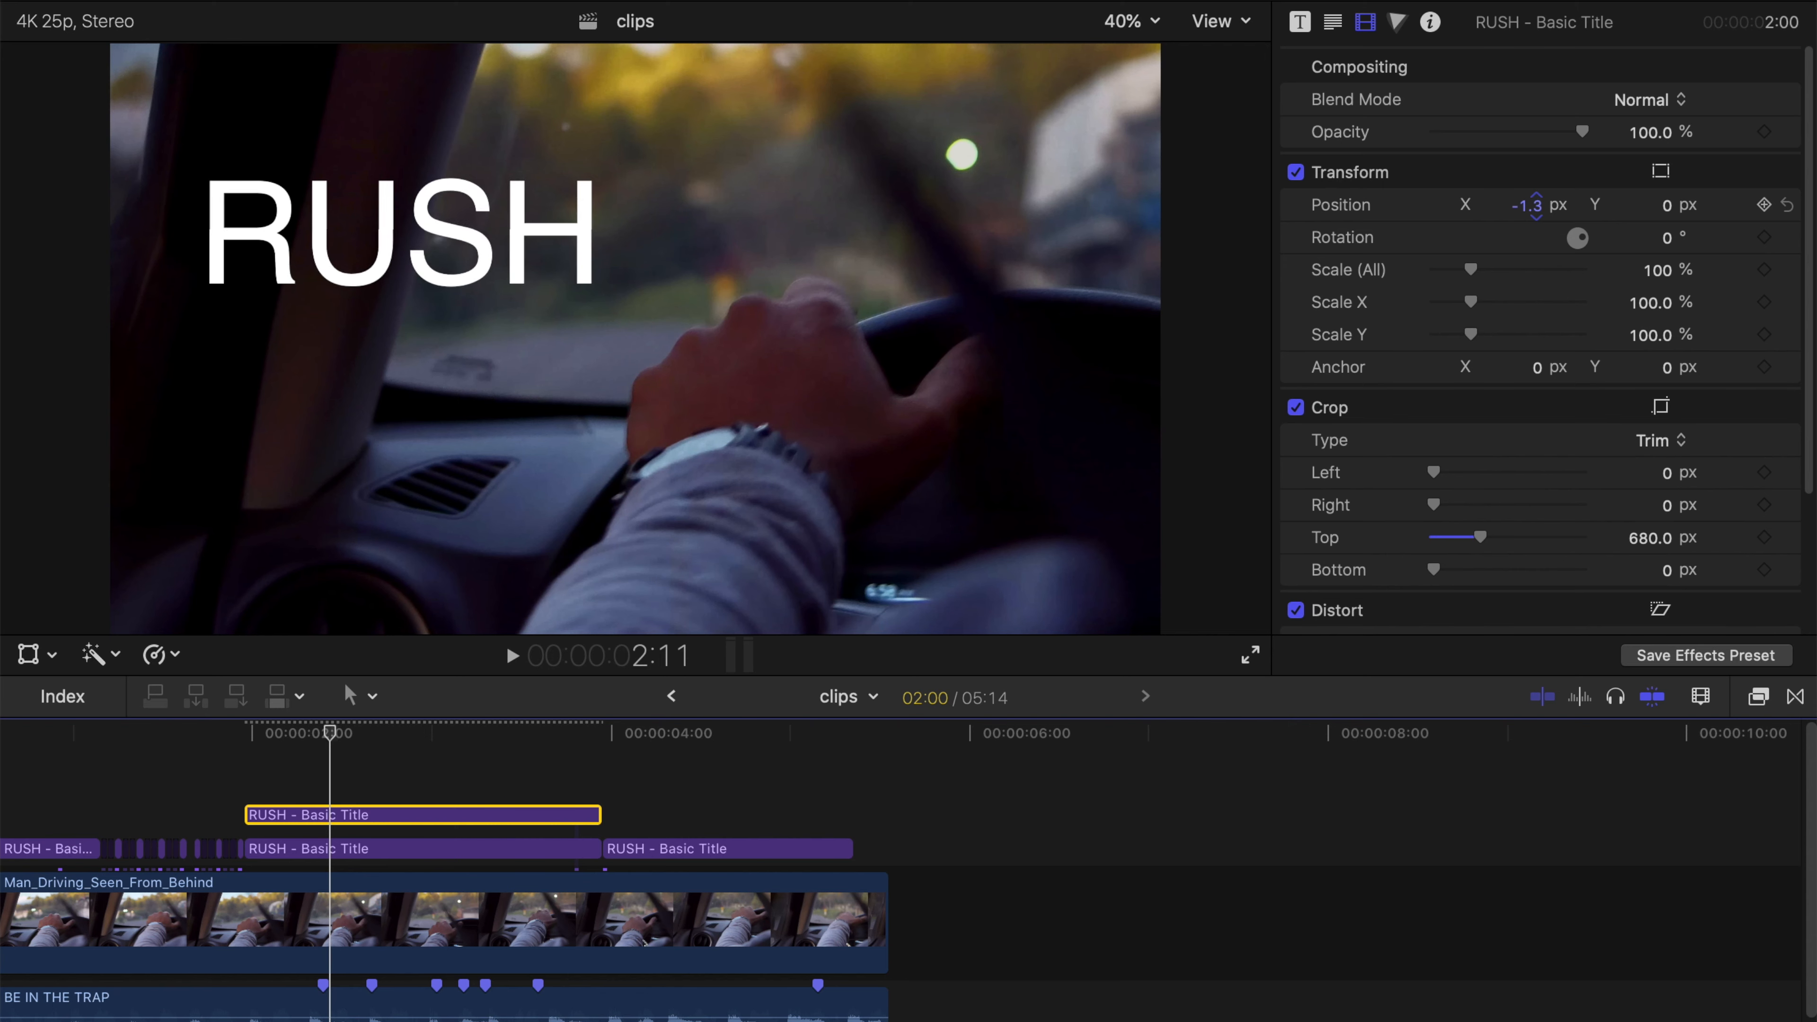
{"action": "left_click", "coordinate": [1531, 205]}
{"action": "type", "text": "0"}
{"action": "mouse_move", "coordinate": [329, 733]}
{"action": "left_mouse_down"}
{"action": "mouse_move", "coordinate": [195, 733]}
{"action": "mouse_move", "coordinate": [323, 742]}
{"action": "left_mouse_up"}
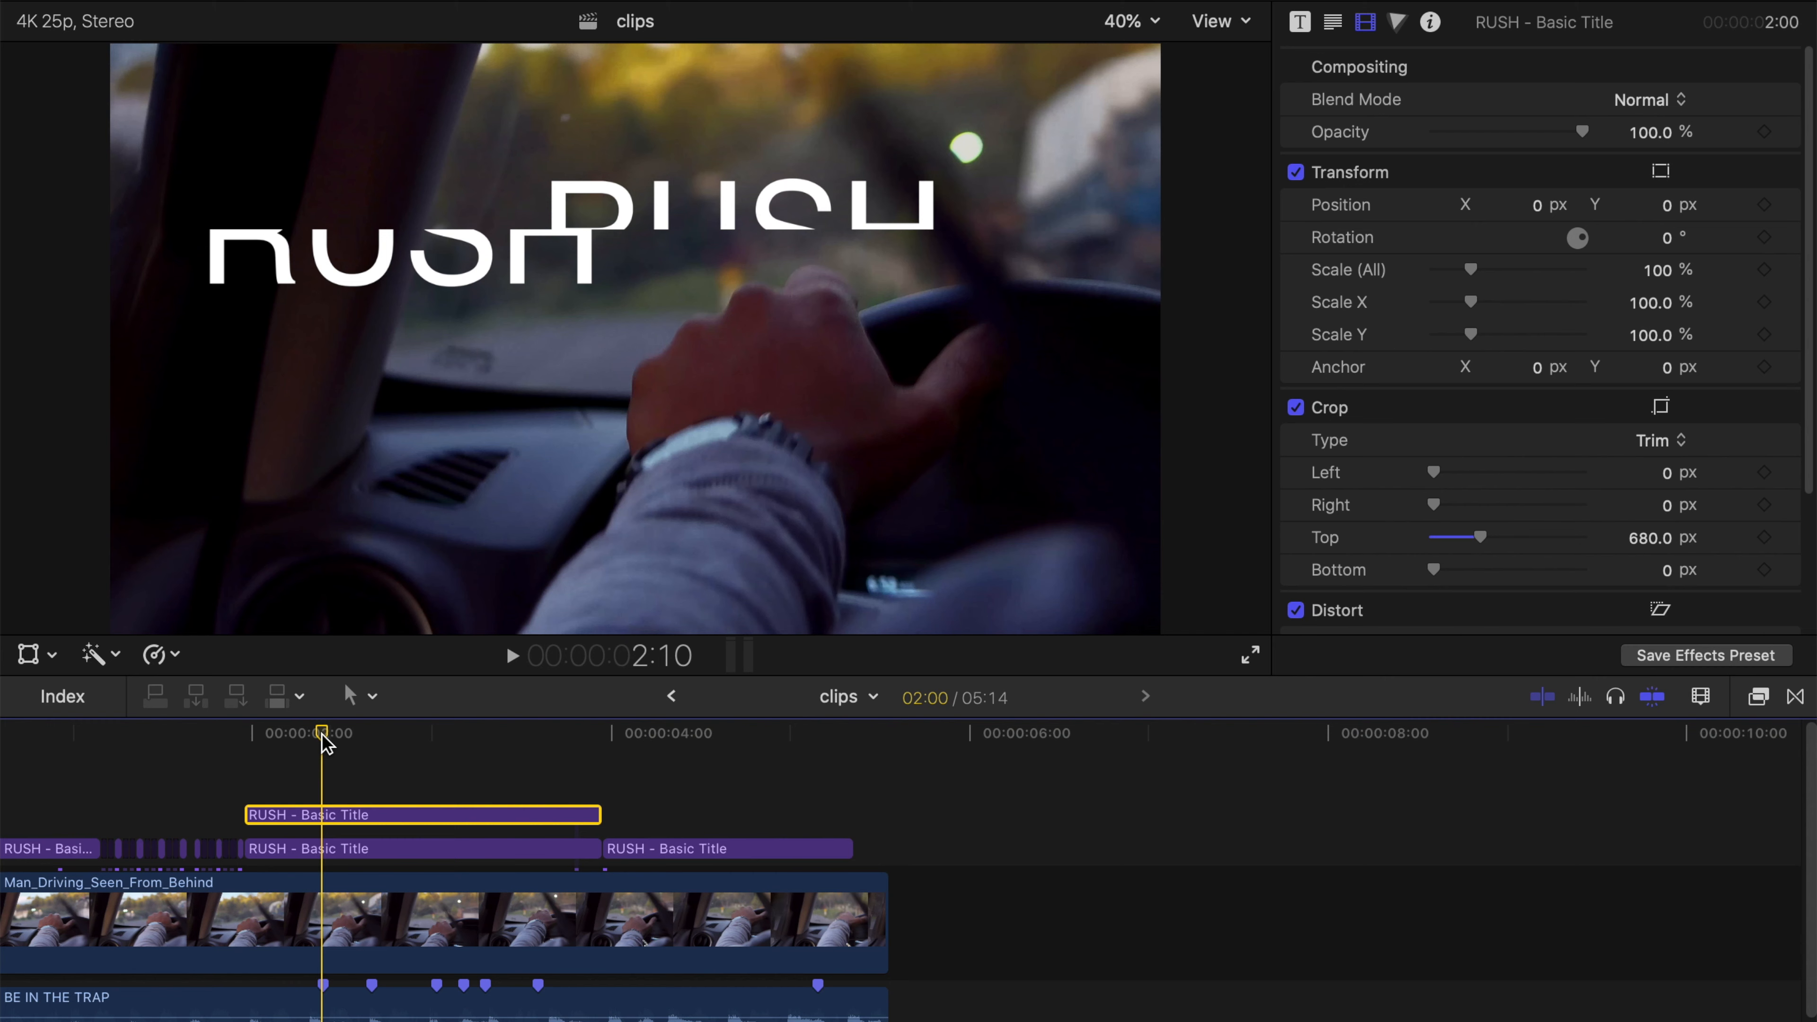
{"action": "left_click", "coordinate": [1765, 204]}
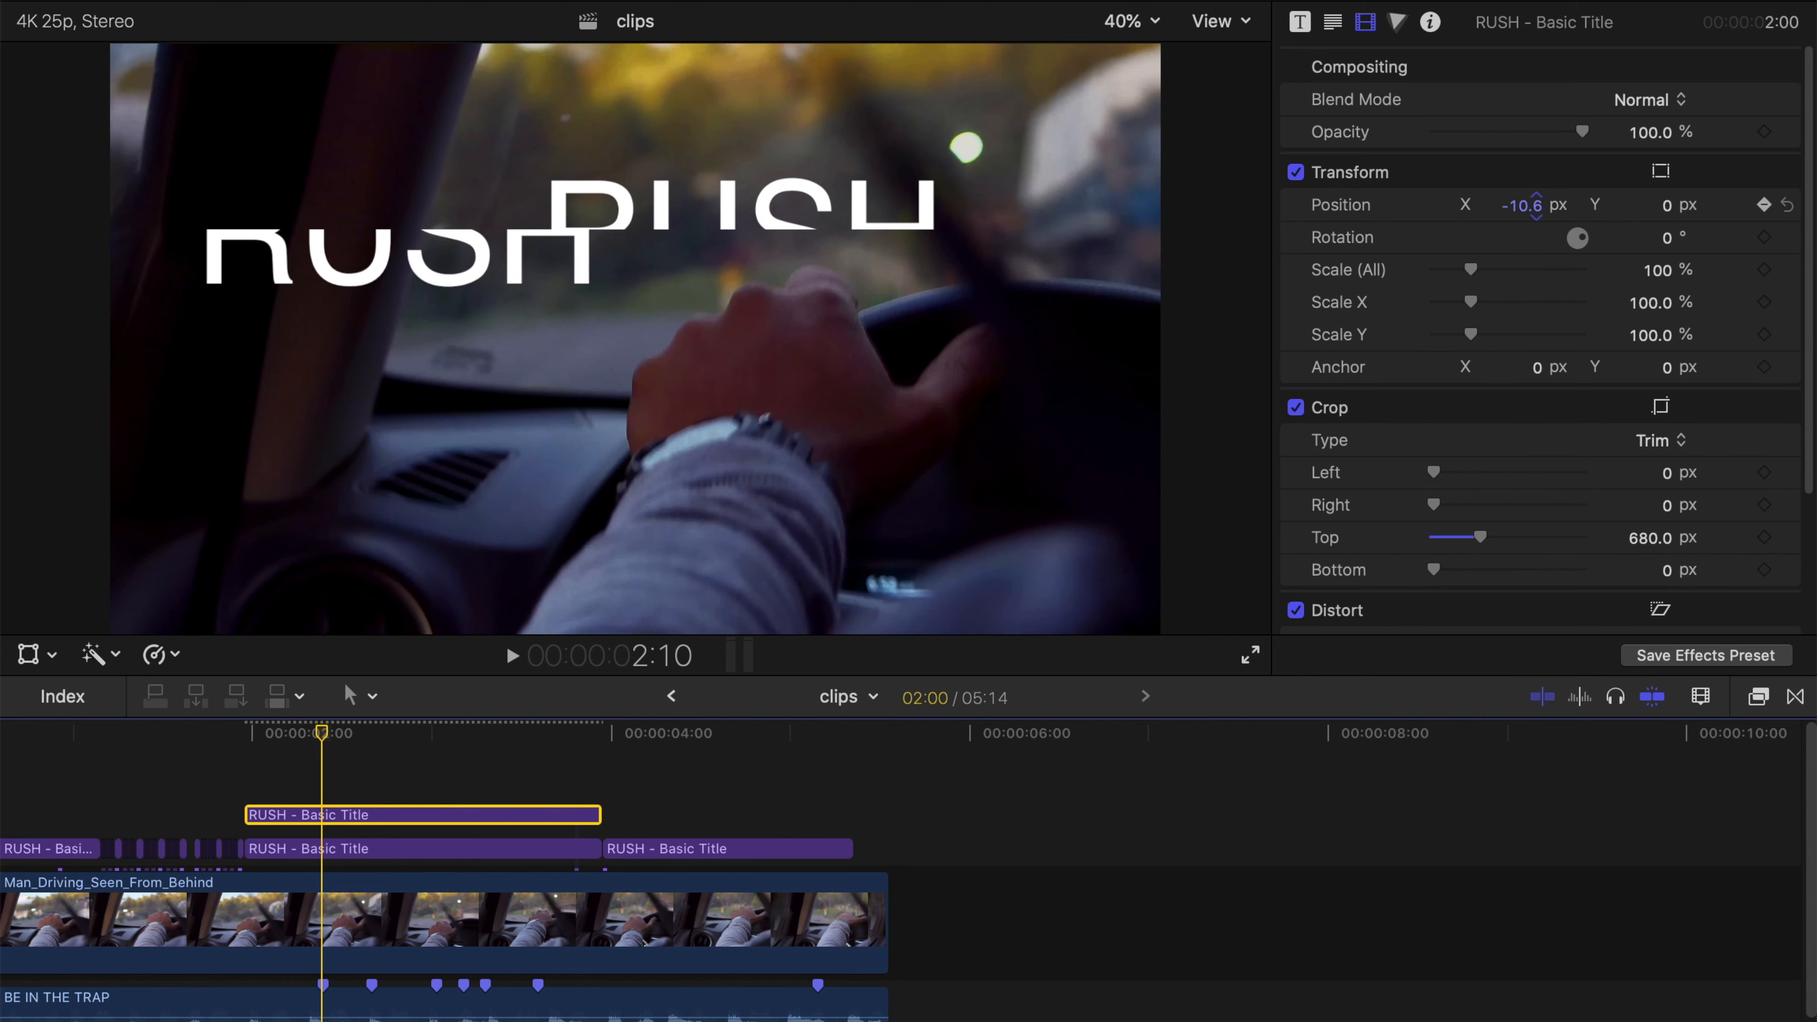
Step: Keyframe the upper title's X position at points up to 2:15, offsetting its half of the text well to the left
{"action": "left_click_drag", "start_coordinate": [1537, 206], "coordinate": [1540, 215]}
{"action": "mouse_move", "coordinate": [321, 733]}
{"action": "left_mouse_down"}
{"action": "mouse_move", "coordinate": [243, 733]}
{"action": "mouse_move", "coordinate": [297, 733]}
{"action": "left_mouse_up"}
{"action": "left_click", "coordinate": [1745, 205]}
{"action": "left_click", "coordinate": [1538, 210]}
{"action": "left_click_drag", "start_coordinate": [1538, 209], "coordinate": [1538, 176]}
{"action": "left_click", "coordinate": [324, 740]}
{"action": "left_click_drag", "start_coordinate": [325, 741], "coordinate": [350, 734]}
{"action": "left_click_drag", "start_coordinate": [1534, 206], "coordinate": [1534, 193]}
{"action": "key", "text": "Right"}
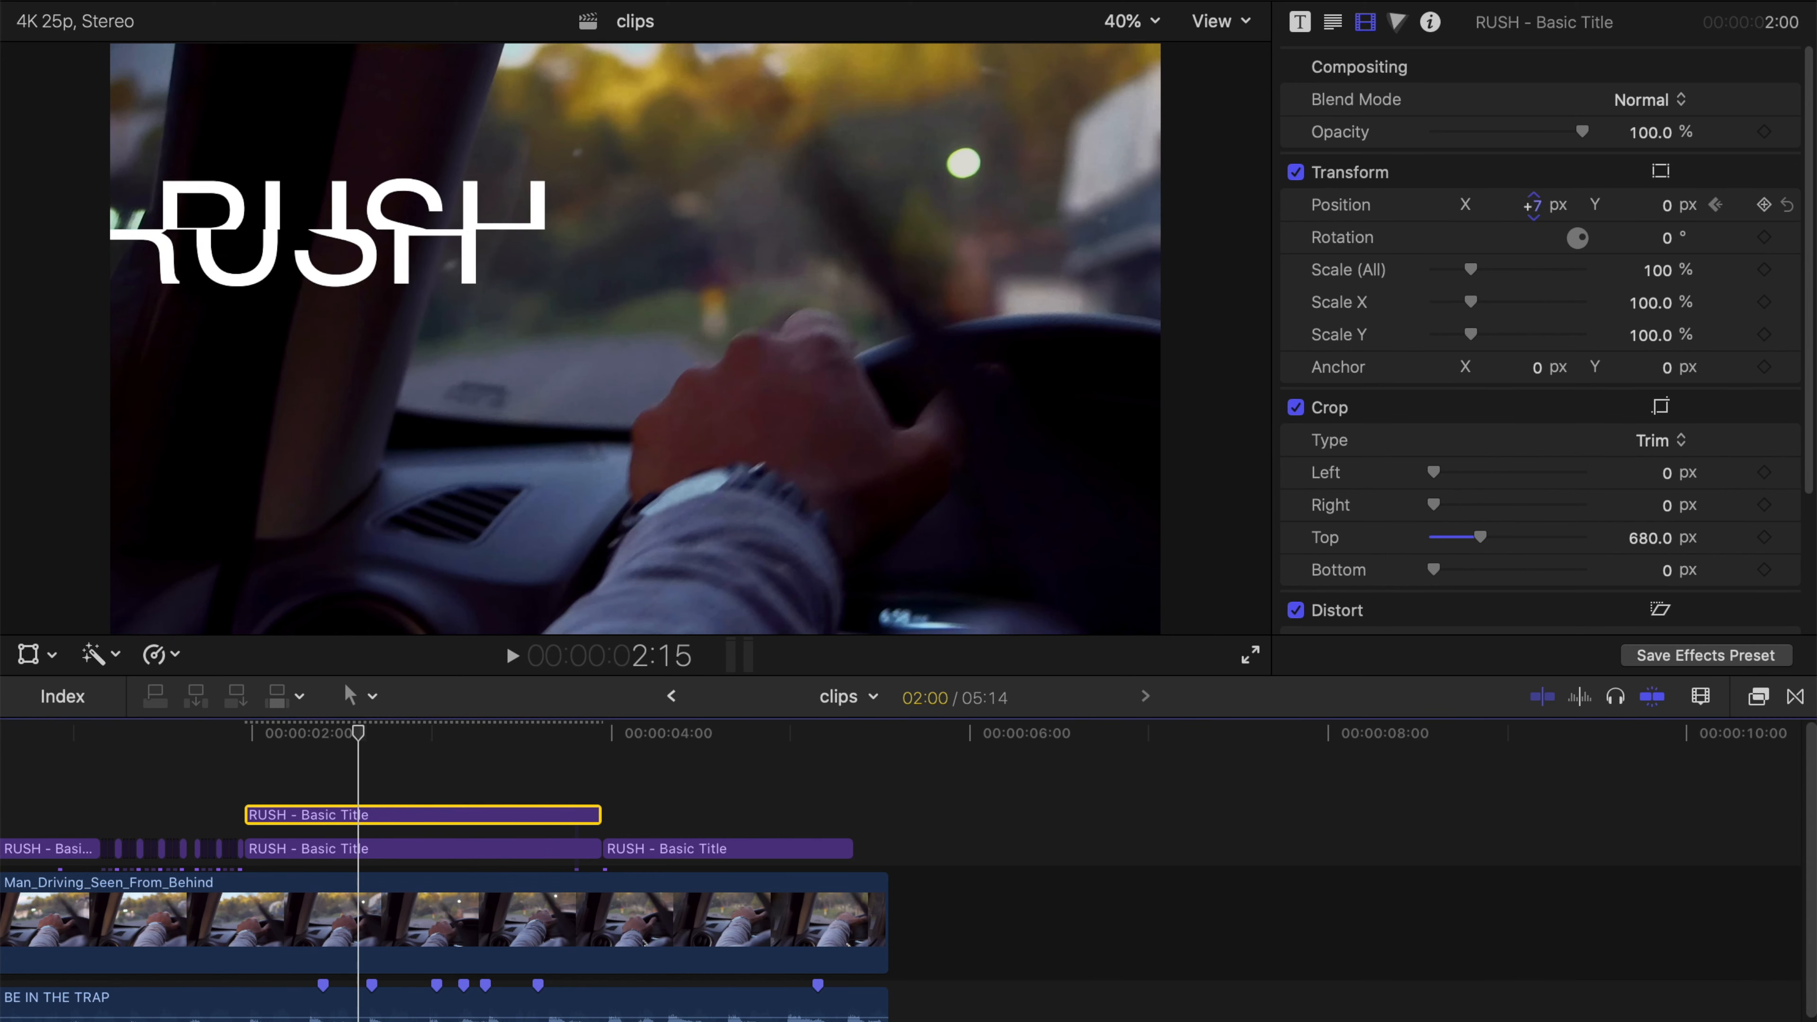
Step: Continue the upper title's X position keyframes through 2:24, swinging its half of the text to the right
{"action": "key", "text": "Right"}
{"action": "key", "text": "Right"}
{"action": "key", "text": "Right"}
{"action": "key", "text": "Right"}
{"action": "key", "text": "Right"}
{"action": "key", "text": "Right"}
{"action": "key", "text": "Right"}
{"action": "key", "text": "Right"}
{"action": "key", "text": "Right"}
{"action": "key", "text": "Right"}
{"action": "key", "text": "Right"}
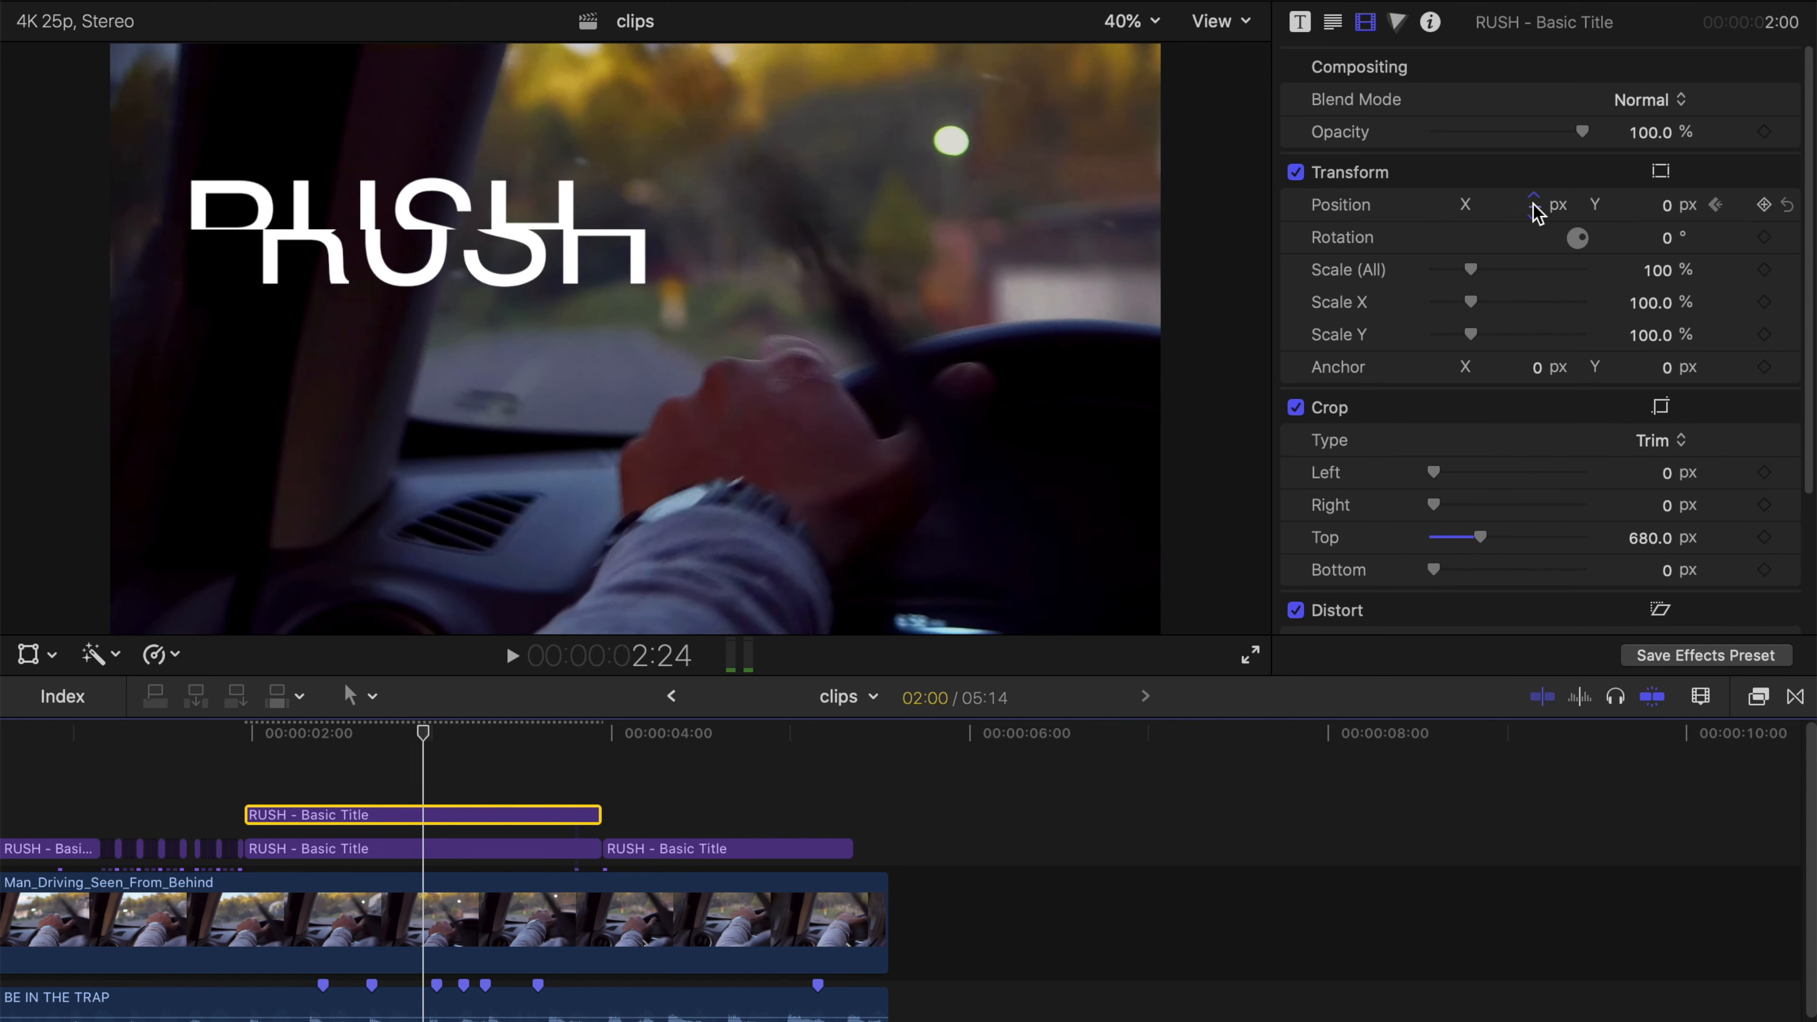
Step: Keyframe the upper title's X position through 3:09, bringing the two halves of the text nearly back into line
{"action": "key", "text": "Right"}
{"action": "key", "text": "Right"}
{"action": "key", "text": "Right"}
{"action": "key", "text": "Right"}
{"action": "key", "text": "Right"}
{"action": "key", "text": "Right"}
{"action": "key", "text": "Right"}
{"action": "key", "text": "Right"}
{"action": "key", "text": "Right"}
{"action": "key", "text": "Right"}
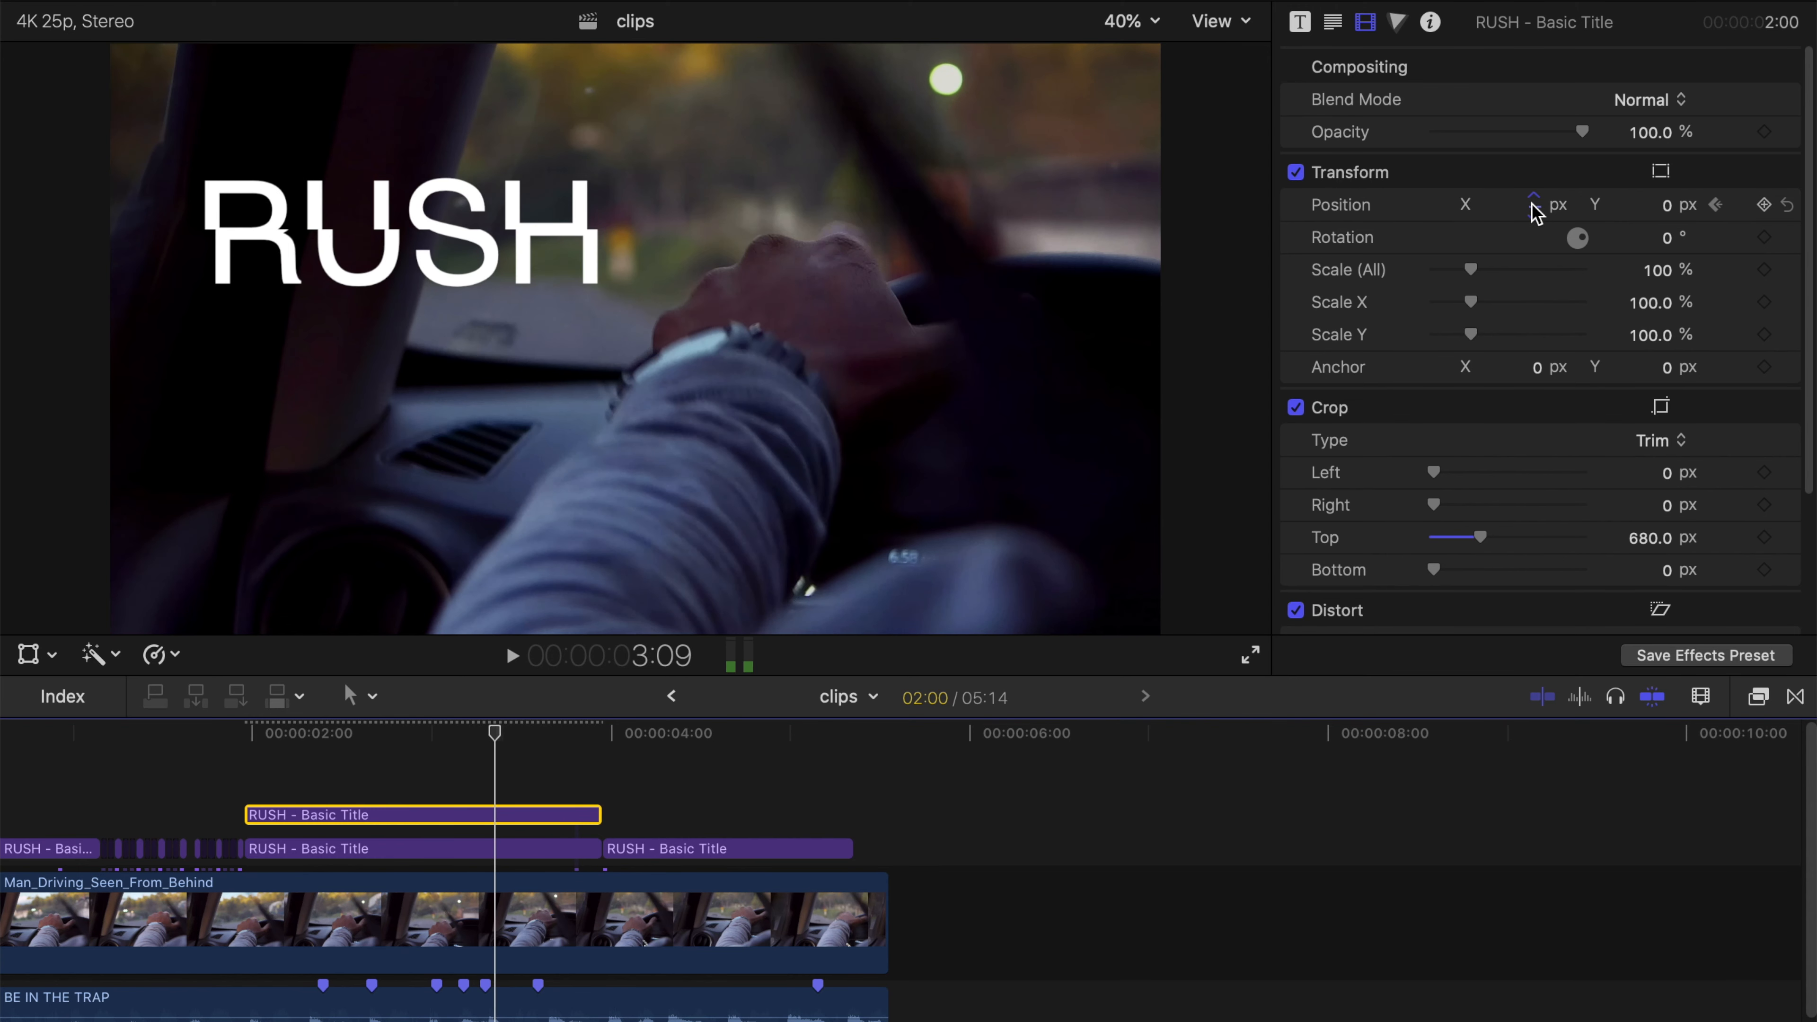
{"action": "left_click", "coordinate": [1534, 207]}
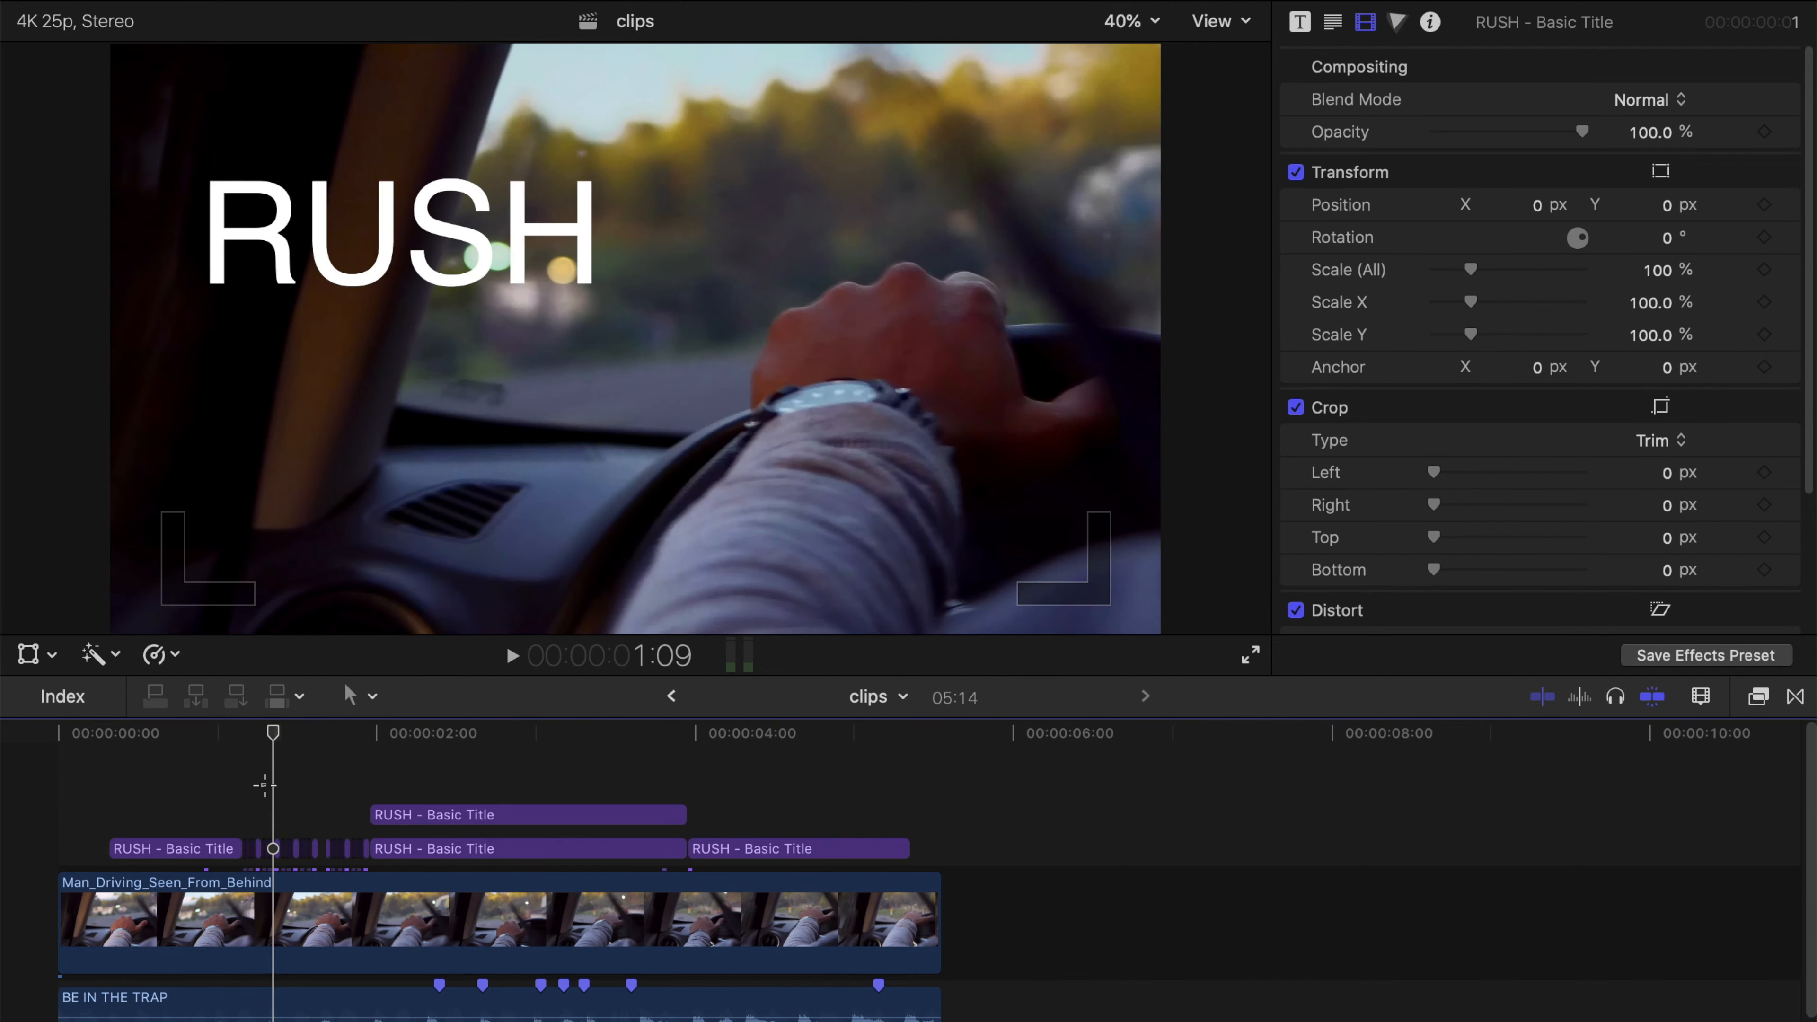
Step: Copy the run of seven one-frame title pieces to 3:24 and shift the final RUSH title along to make room
{"action": "left_click", "coordinate": [261, 788]}
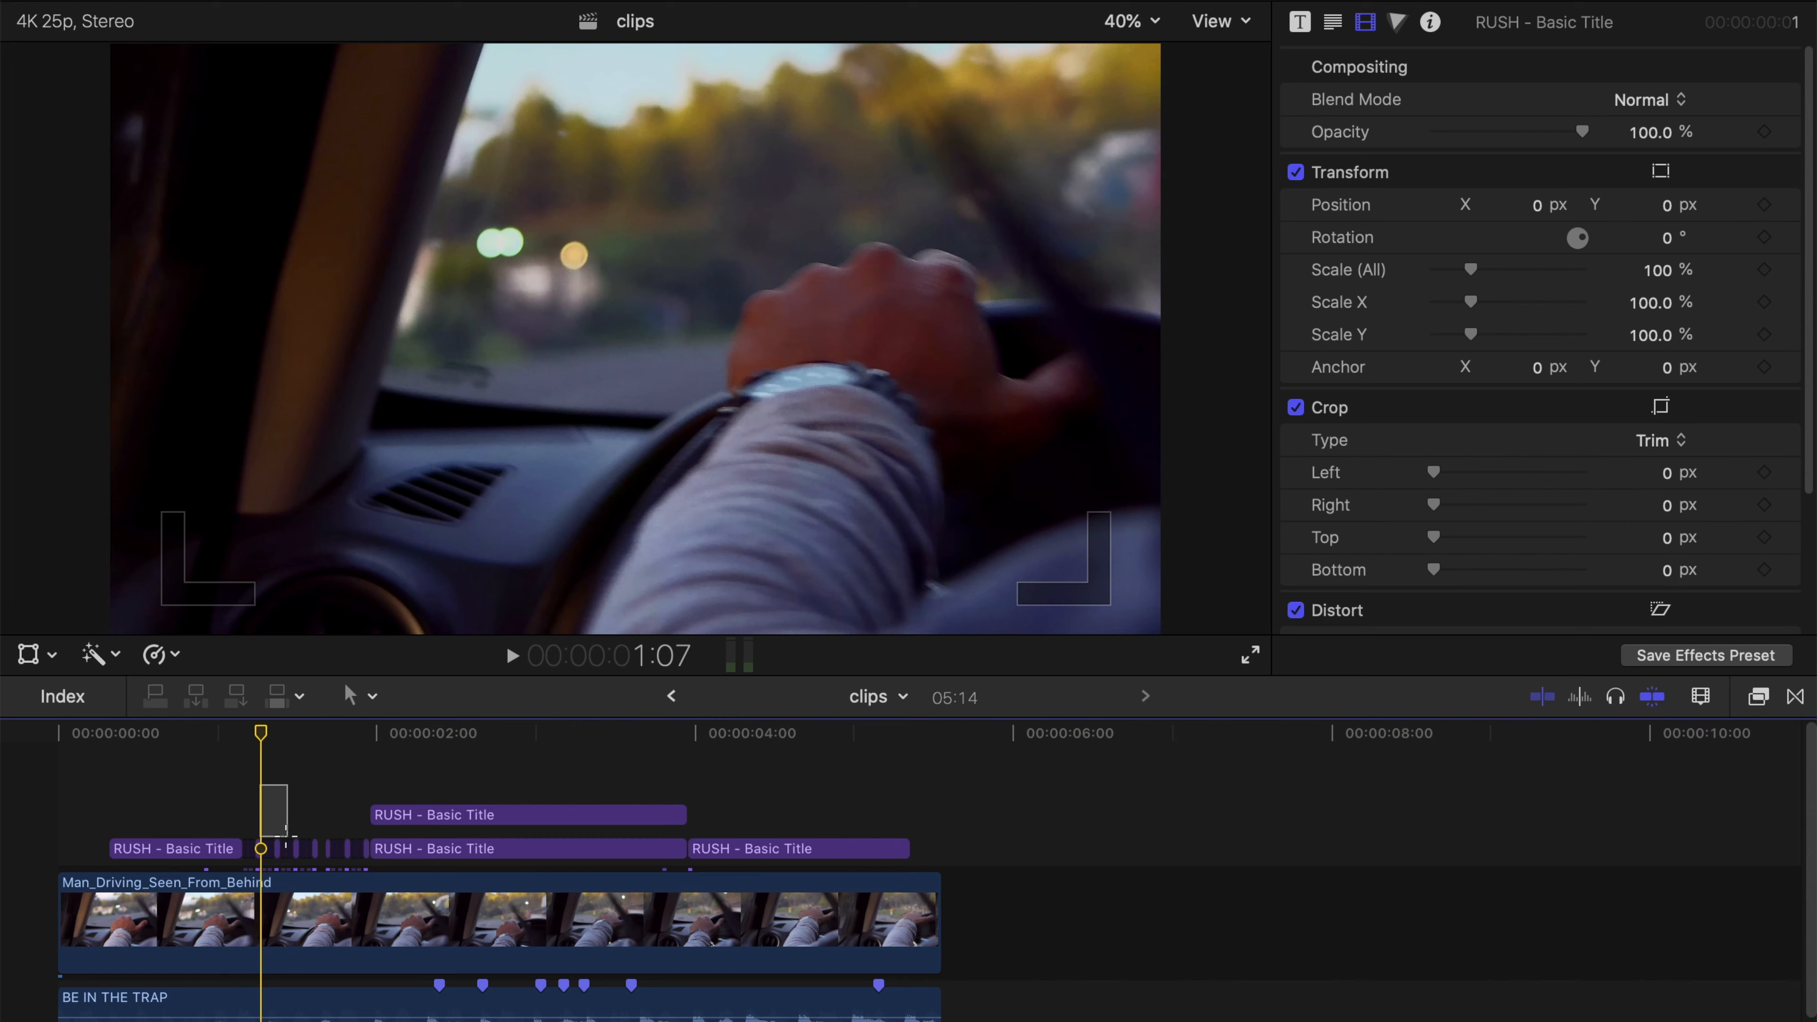
{"action": "left_click_drag", "start_coordinate": [287, 830], "coordinate": [297, 852]}
{"action": "left_click", "coordinate": [685, 741]}
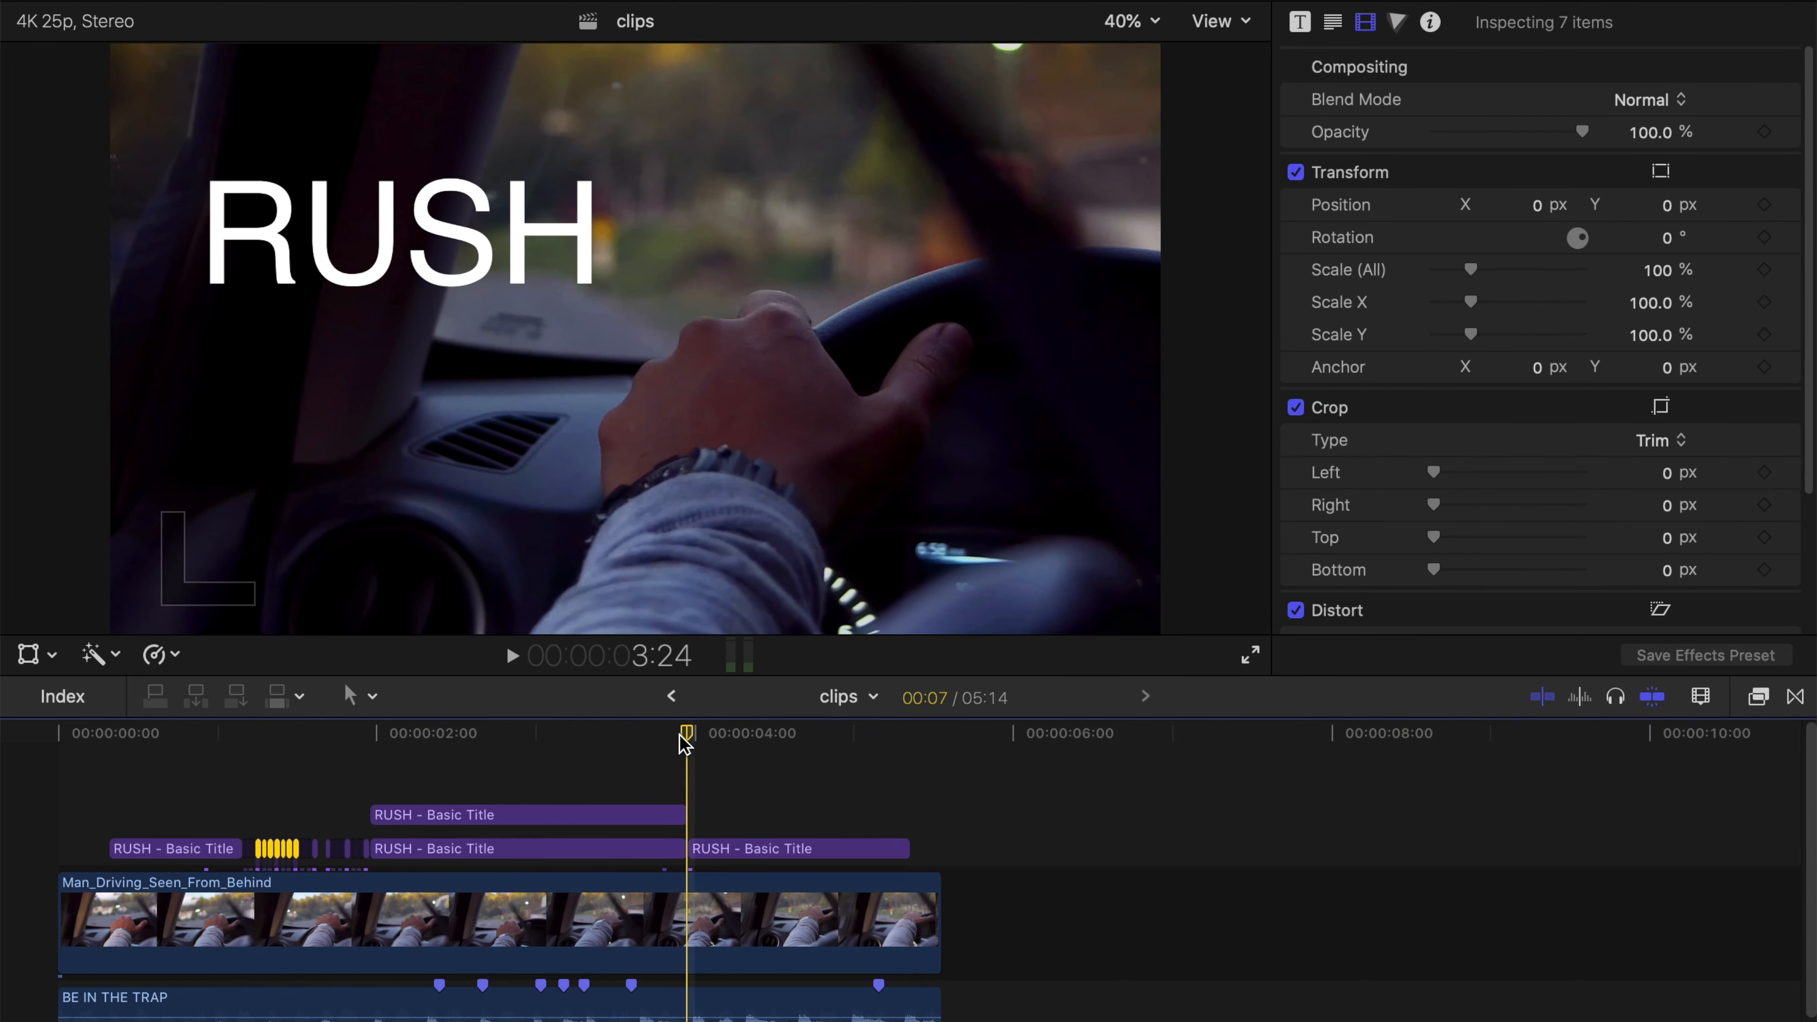
{"action": "key", "text": "super+v"}
{"action": "left_click_drag", "start_coordinate": [698, 858], "coordinate": [804, 852]}
Step: Duplicate two adjacent disabled one-frame pieces into the gap between the pasted run and the final RUSH title
{"action": "key", "text": "super+equal"}
{"action": "key", "text": "super+equal"}
{"action": "key", "text": "super+equal"}
{"action": "left_click", "coordinate": [797, 836]}
{"action": "left_click", "coordinate": [651, 850]}
{"action": "left_click", "coordinate": [678, 852], "text": "super"}
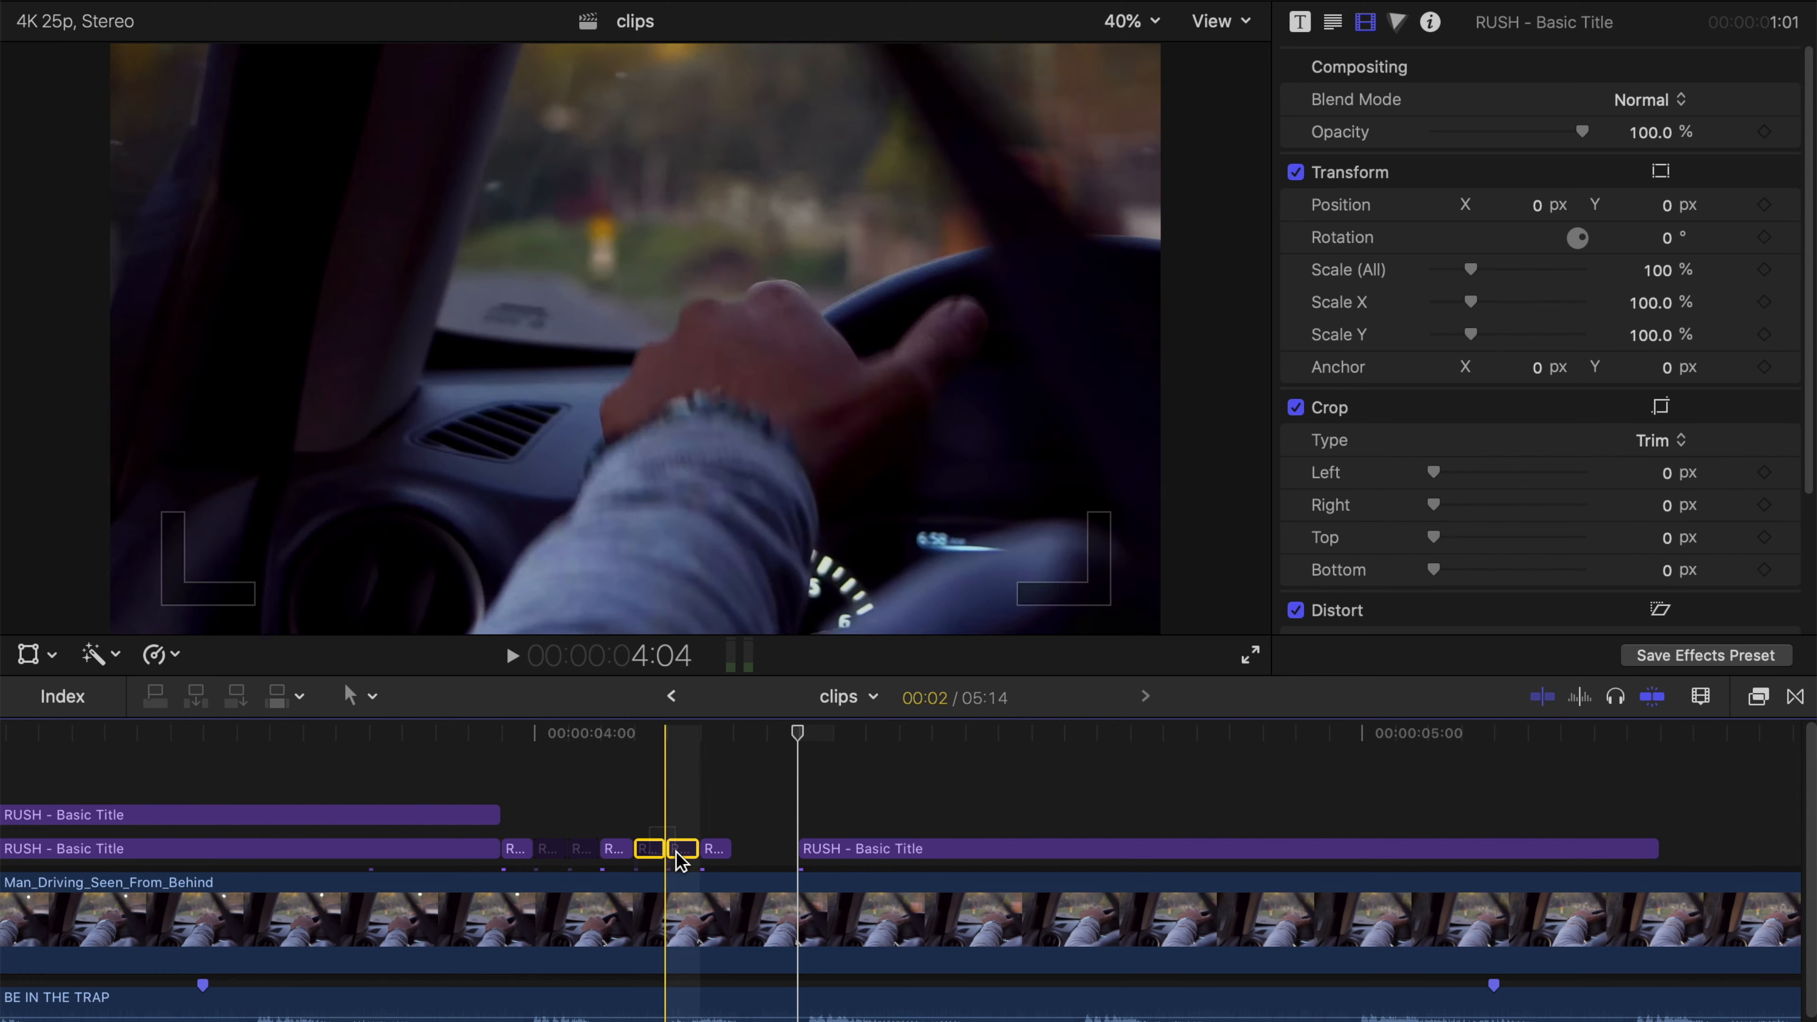
{"action": "left_click", "coordinate": [739, 734]}
{"action": "key", "text": "super+v"}
Step: Split the final RUSH title at 4:16 and at the audio marker just after 5:00, and duplicate the middle section above itself
{"action": "left_click", "coordinate": [849, 741]}
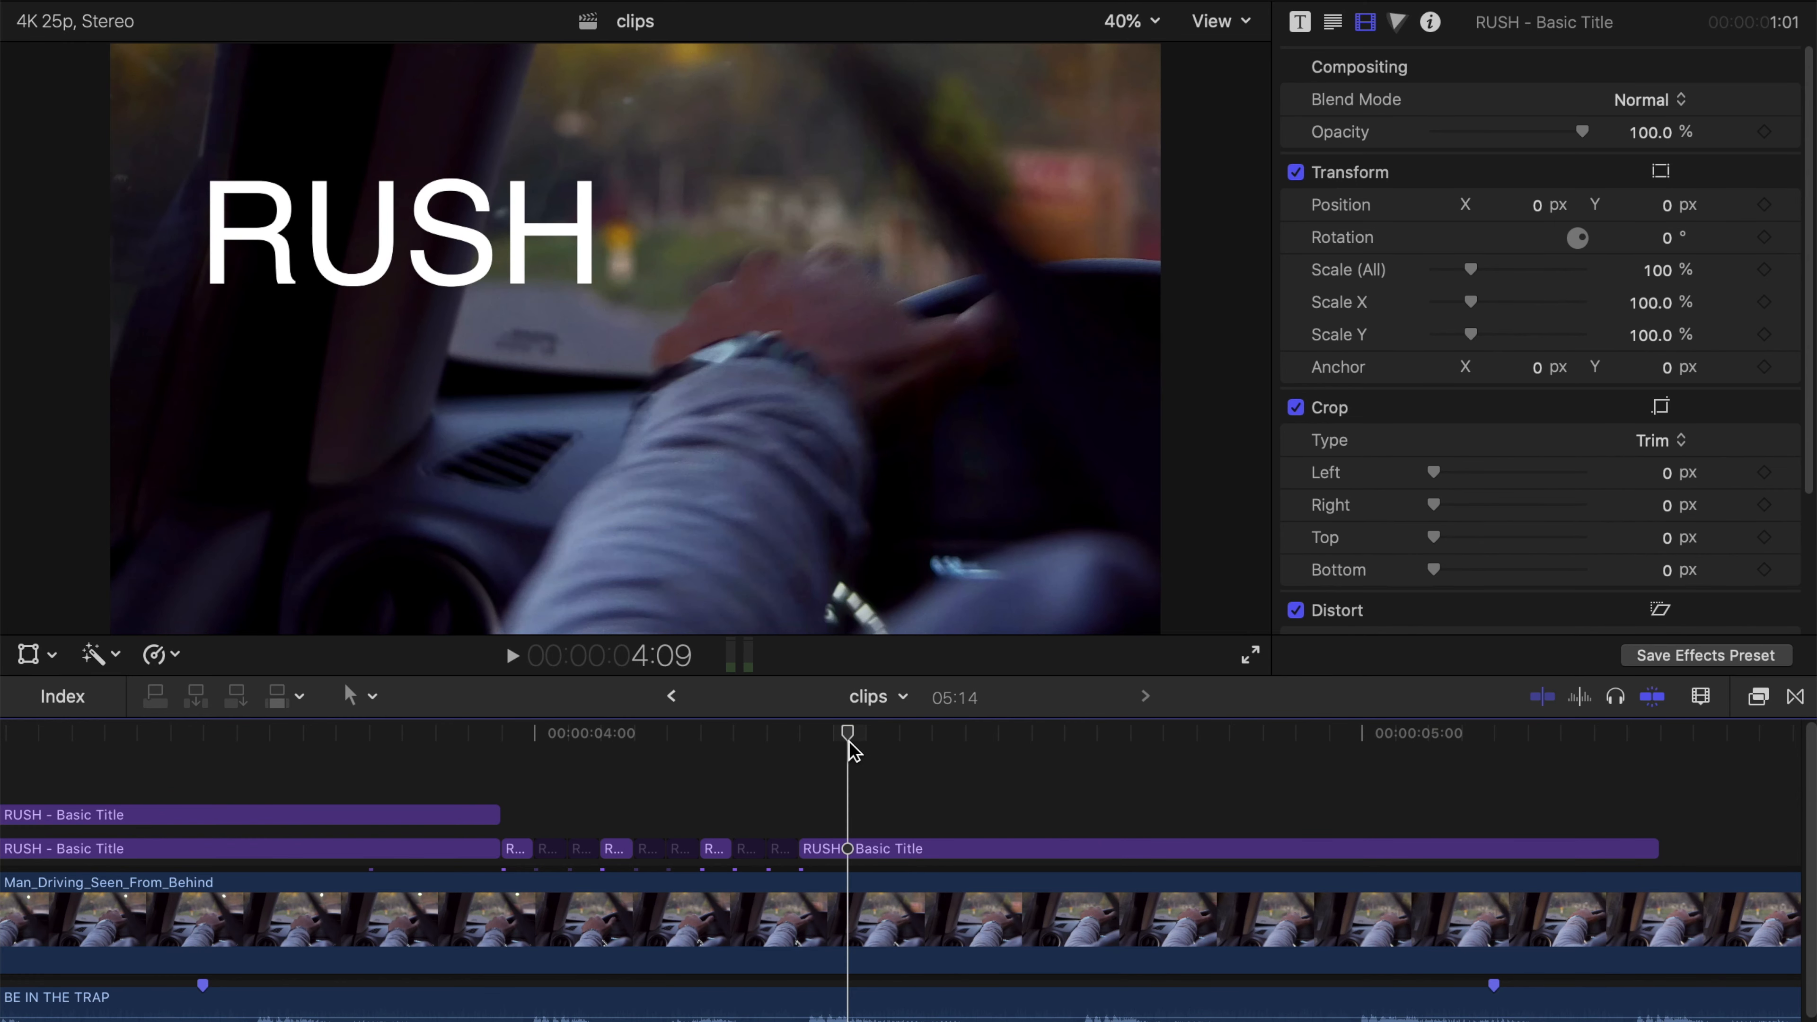
{"action": "key", "text": "b"}
{"action": "left_click", "coordinate": [1070, 849]}
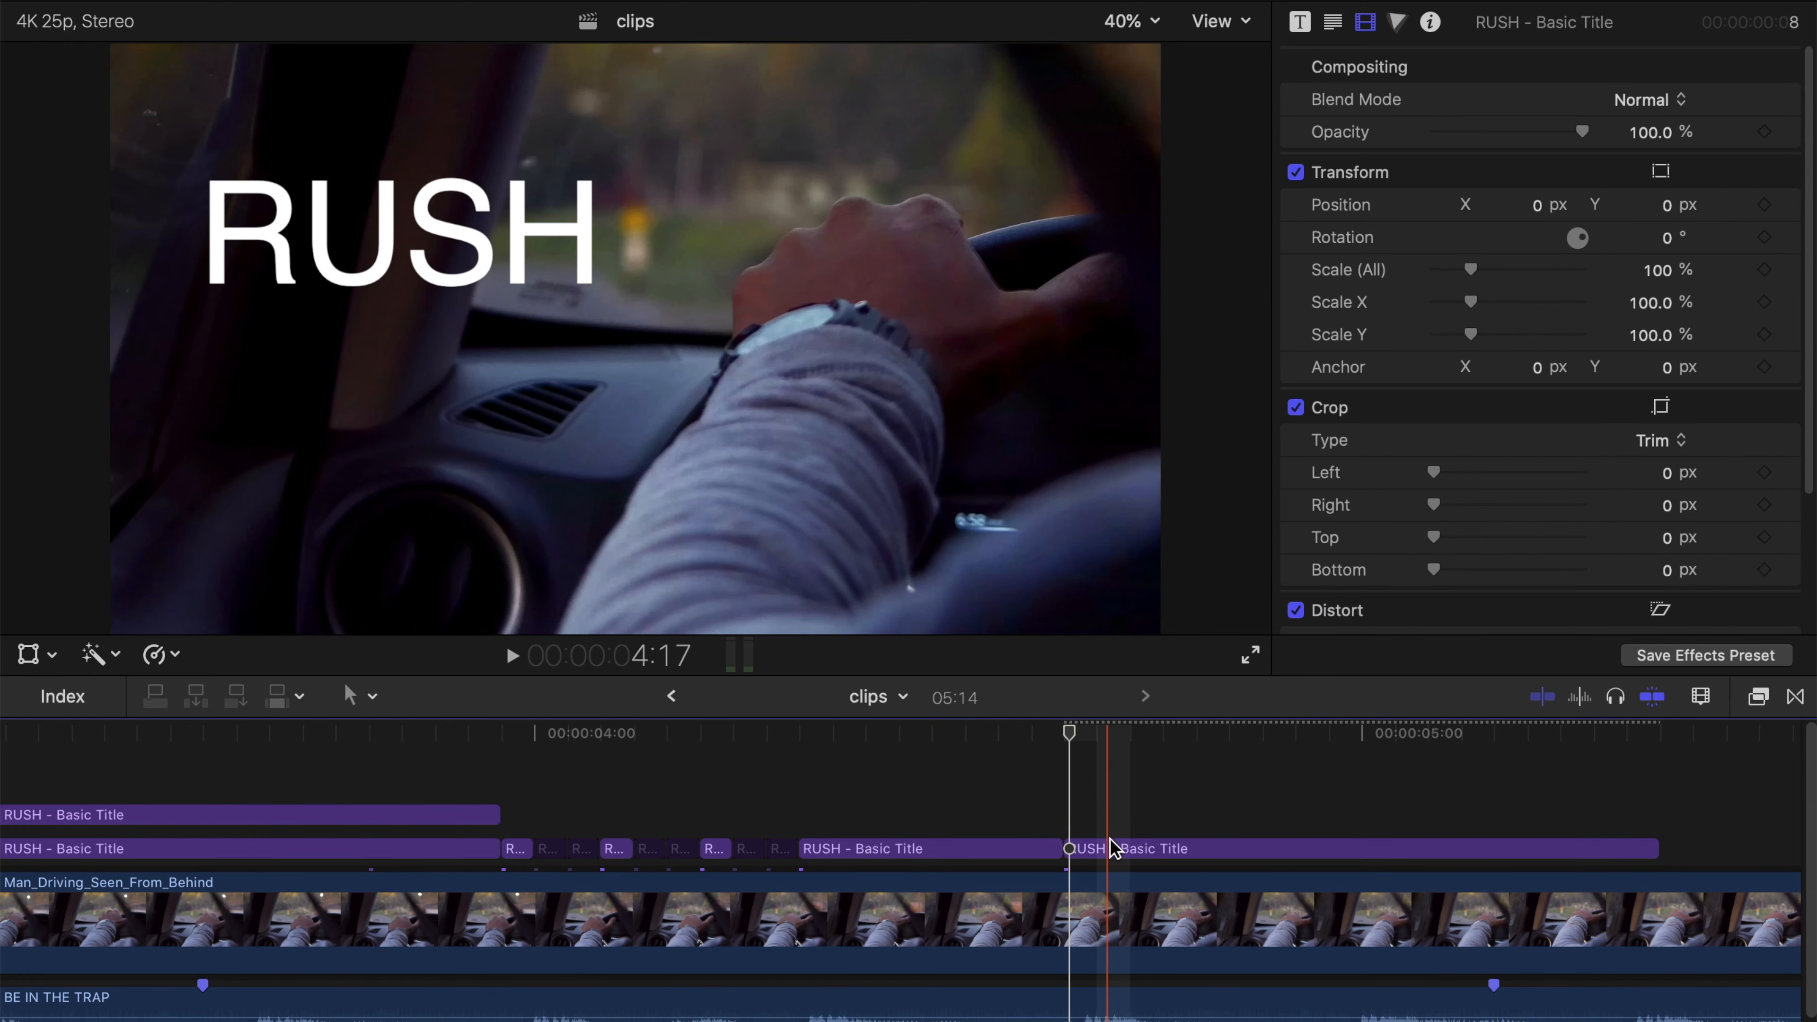
{"action": "left_click", "coordinate": [1471, 850]}
{"action": "left_click", "coordinate": [1505, 851]}
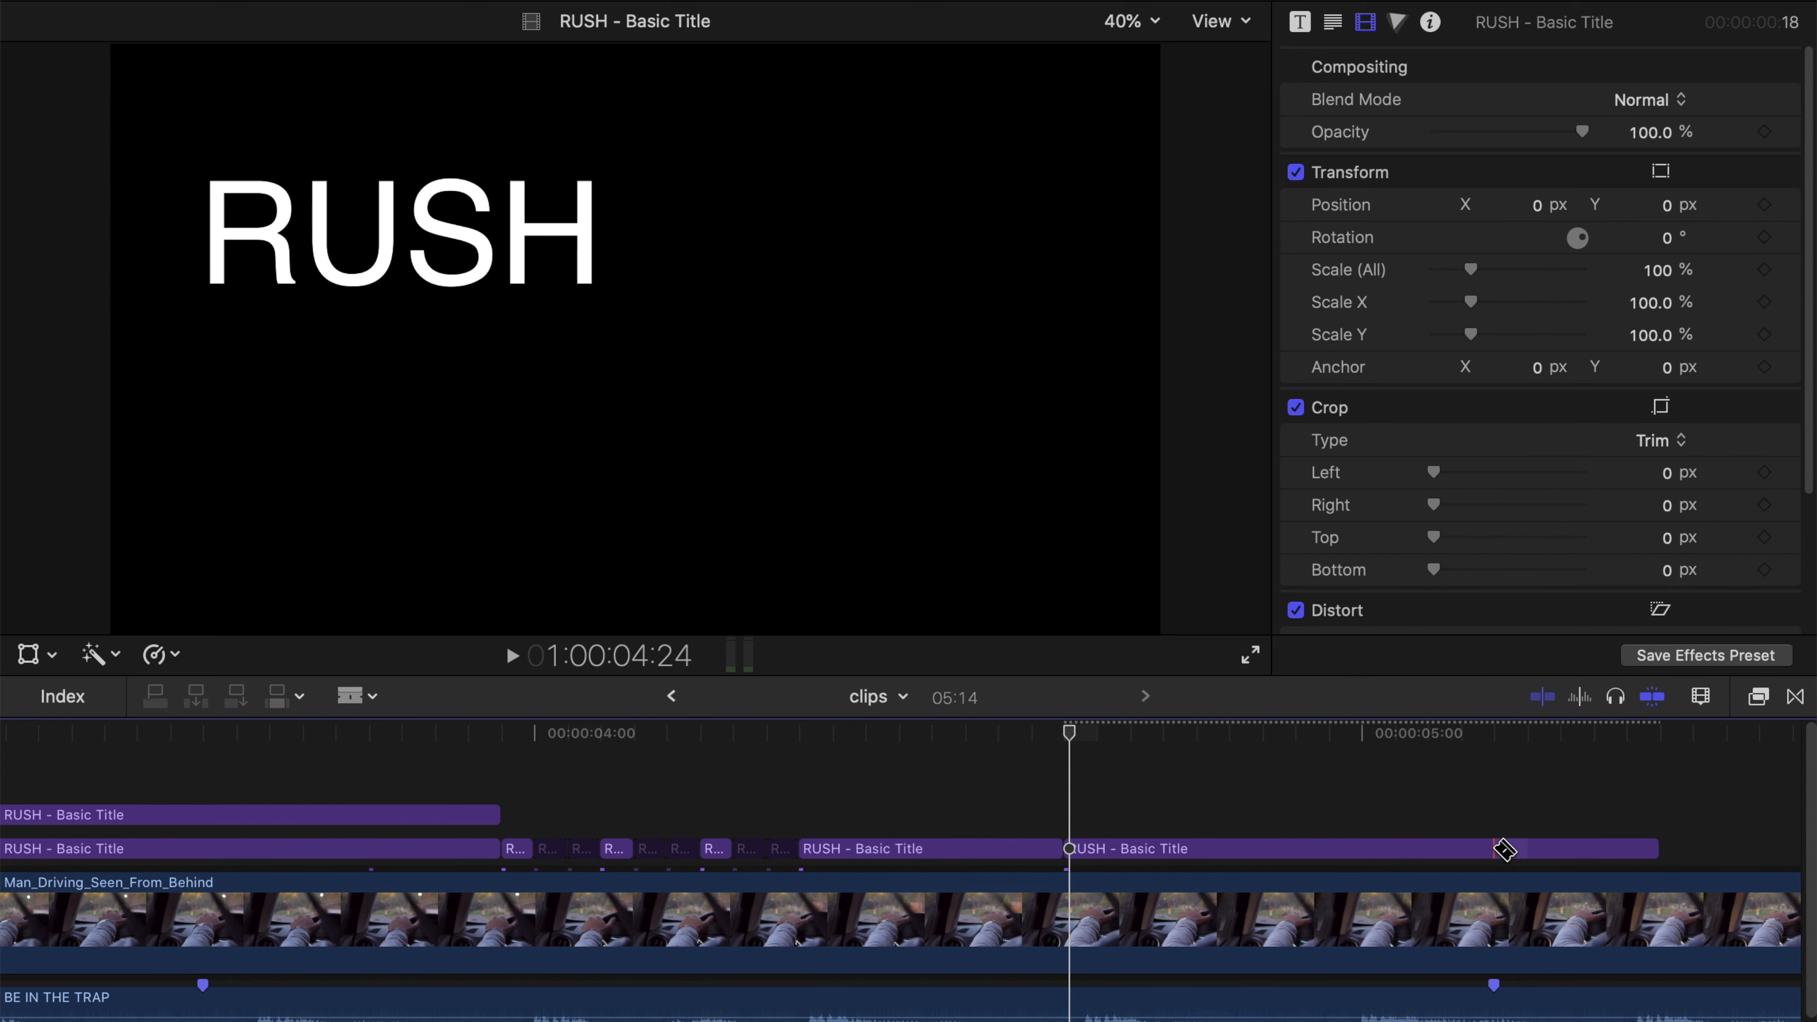
{"action": "key", "text": "a"}
{"action": "left_click_drag", "start_coordinate": [1367, 859], "coordinate": [1377, 856]}
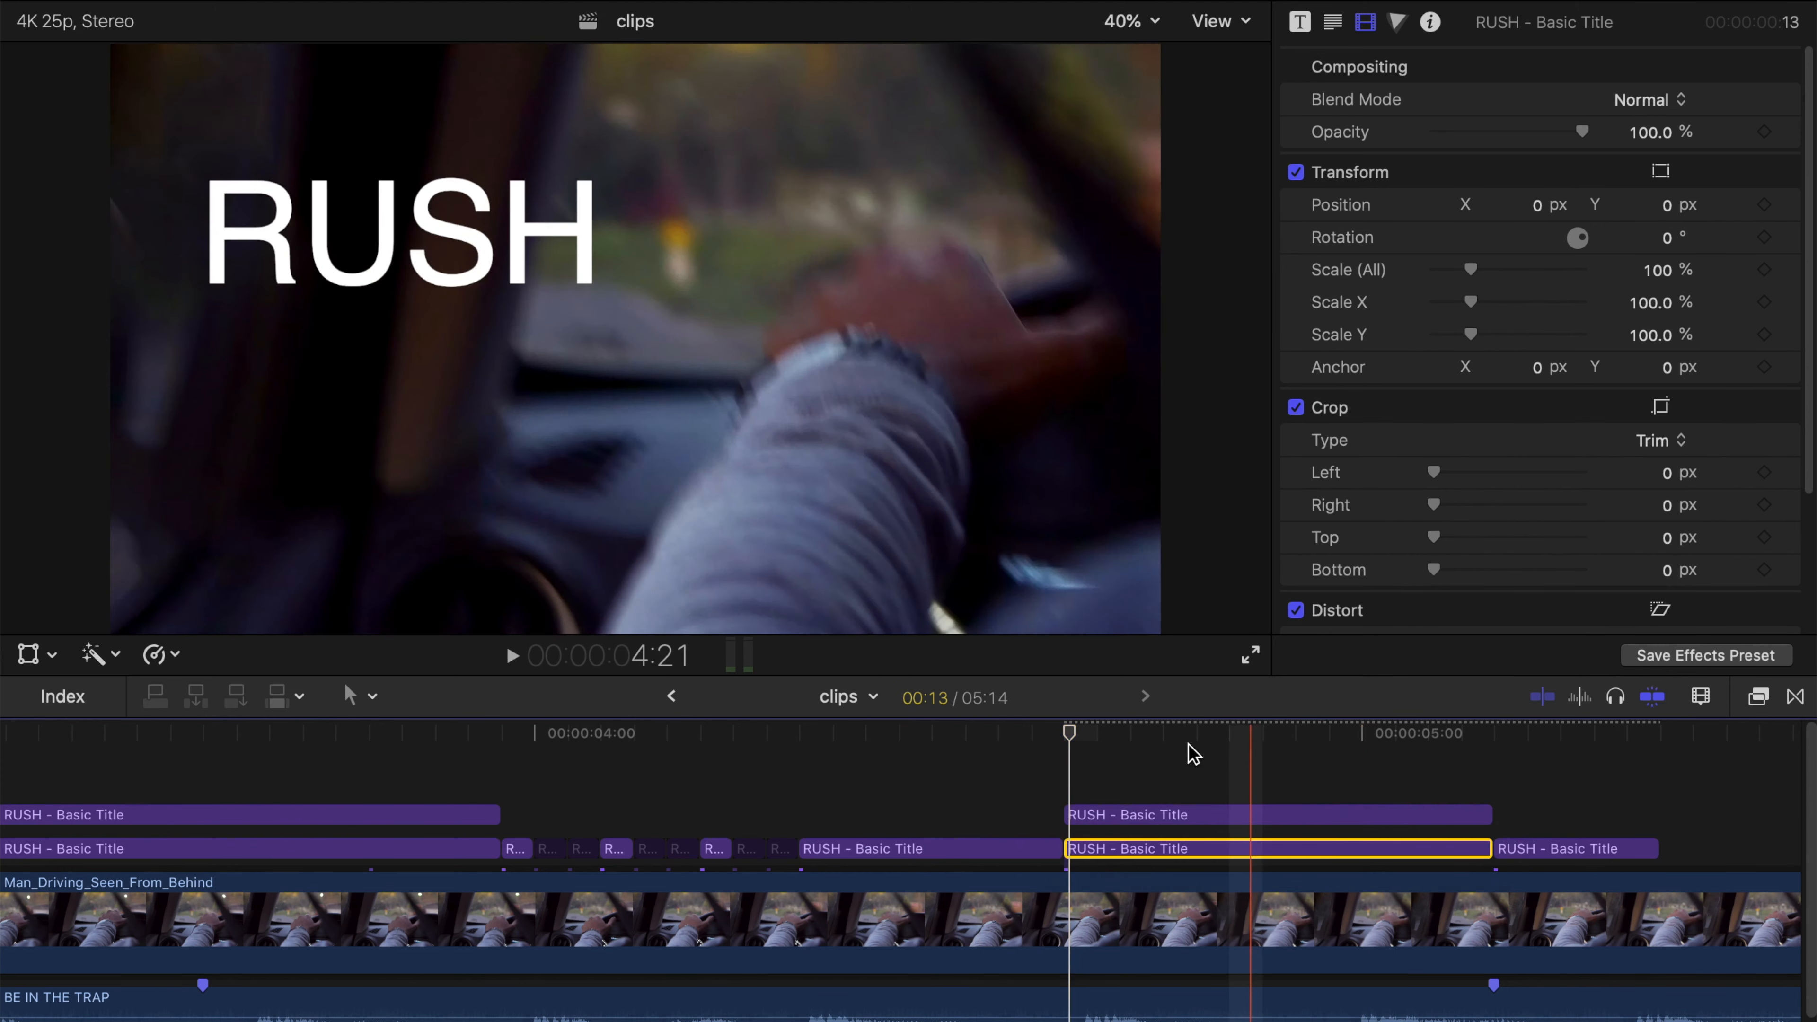
Step: Disable the lower middle title and set the left crop of the copy above it to 1090 px, isolating SH
{"action": "left_click", "coordinate": [1142, 814]}
{"action": "scroll", "coordinate": [1585, 430], "scroll_direction": "down", "scroll_amount": 2}
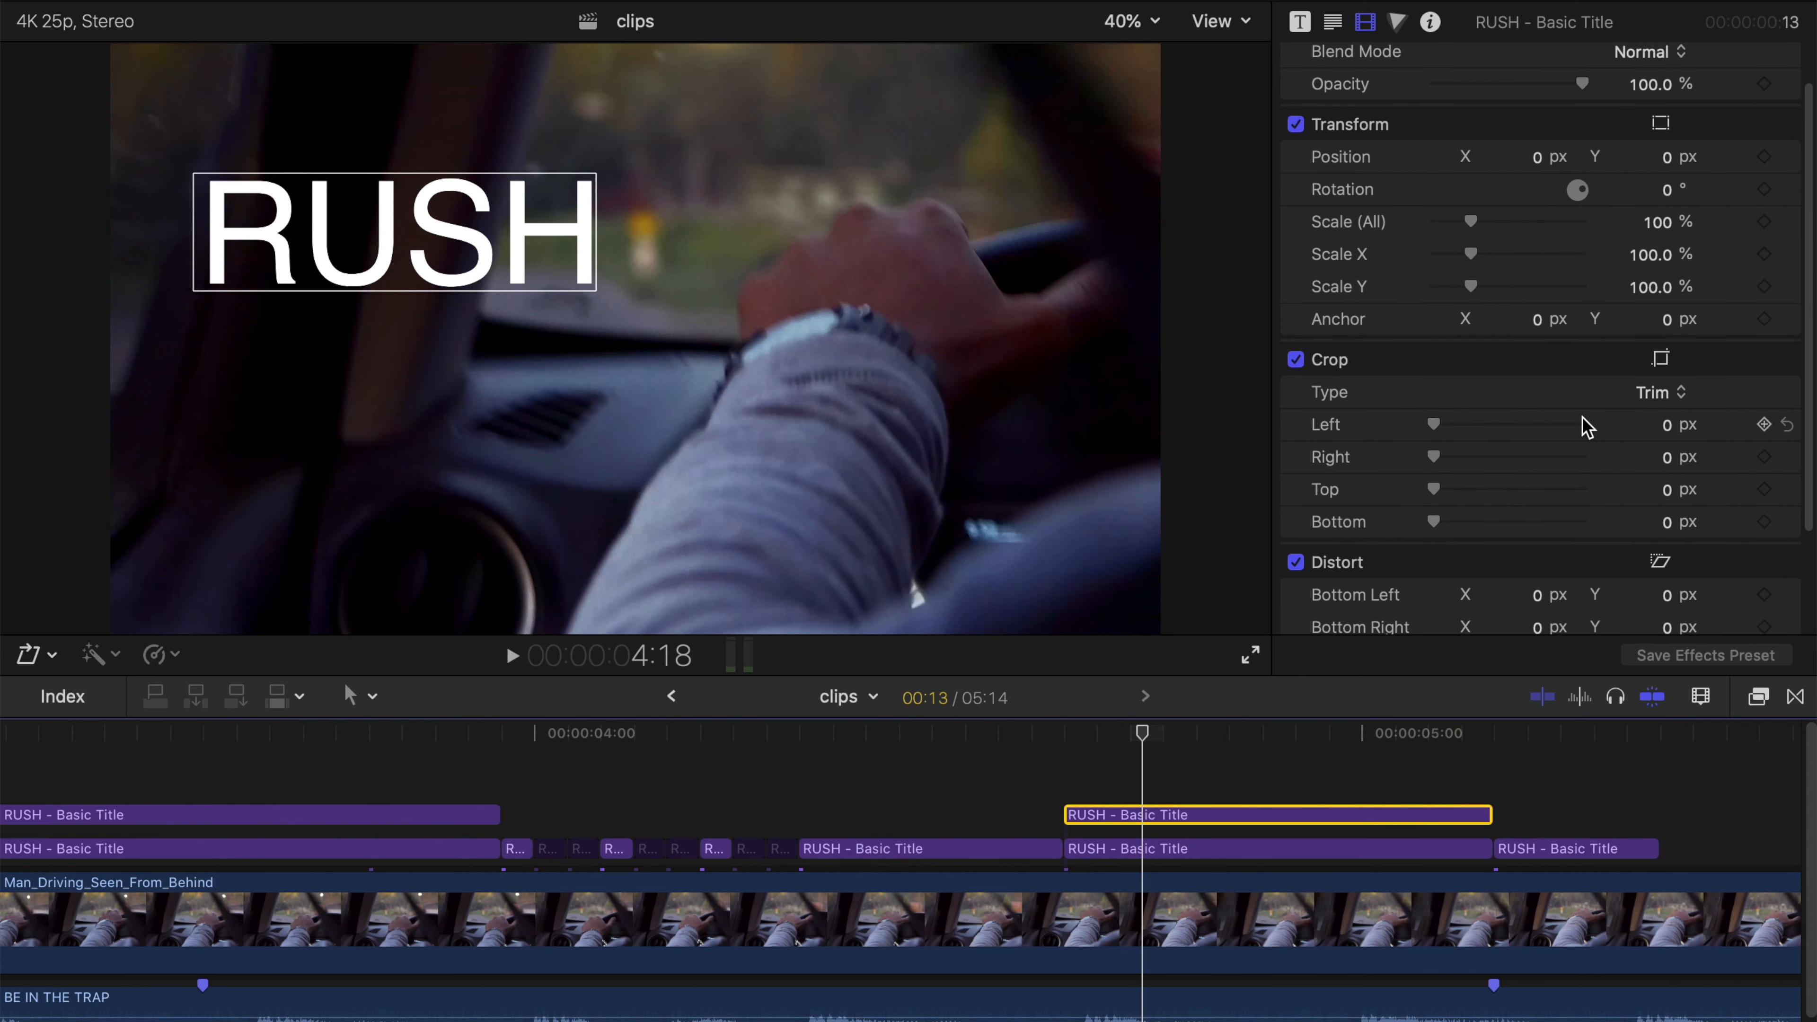
{"action": "left_click_drag", "start_coordinate": [1434, 421], "coordinate": [1492, 421]}
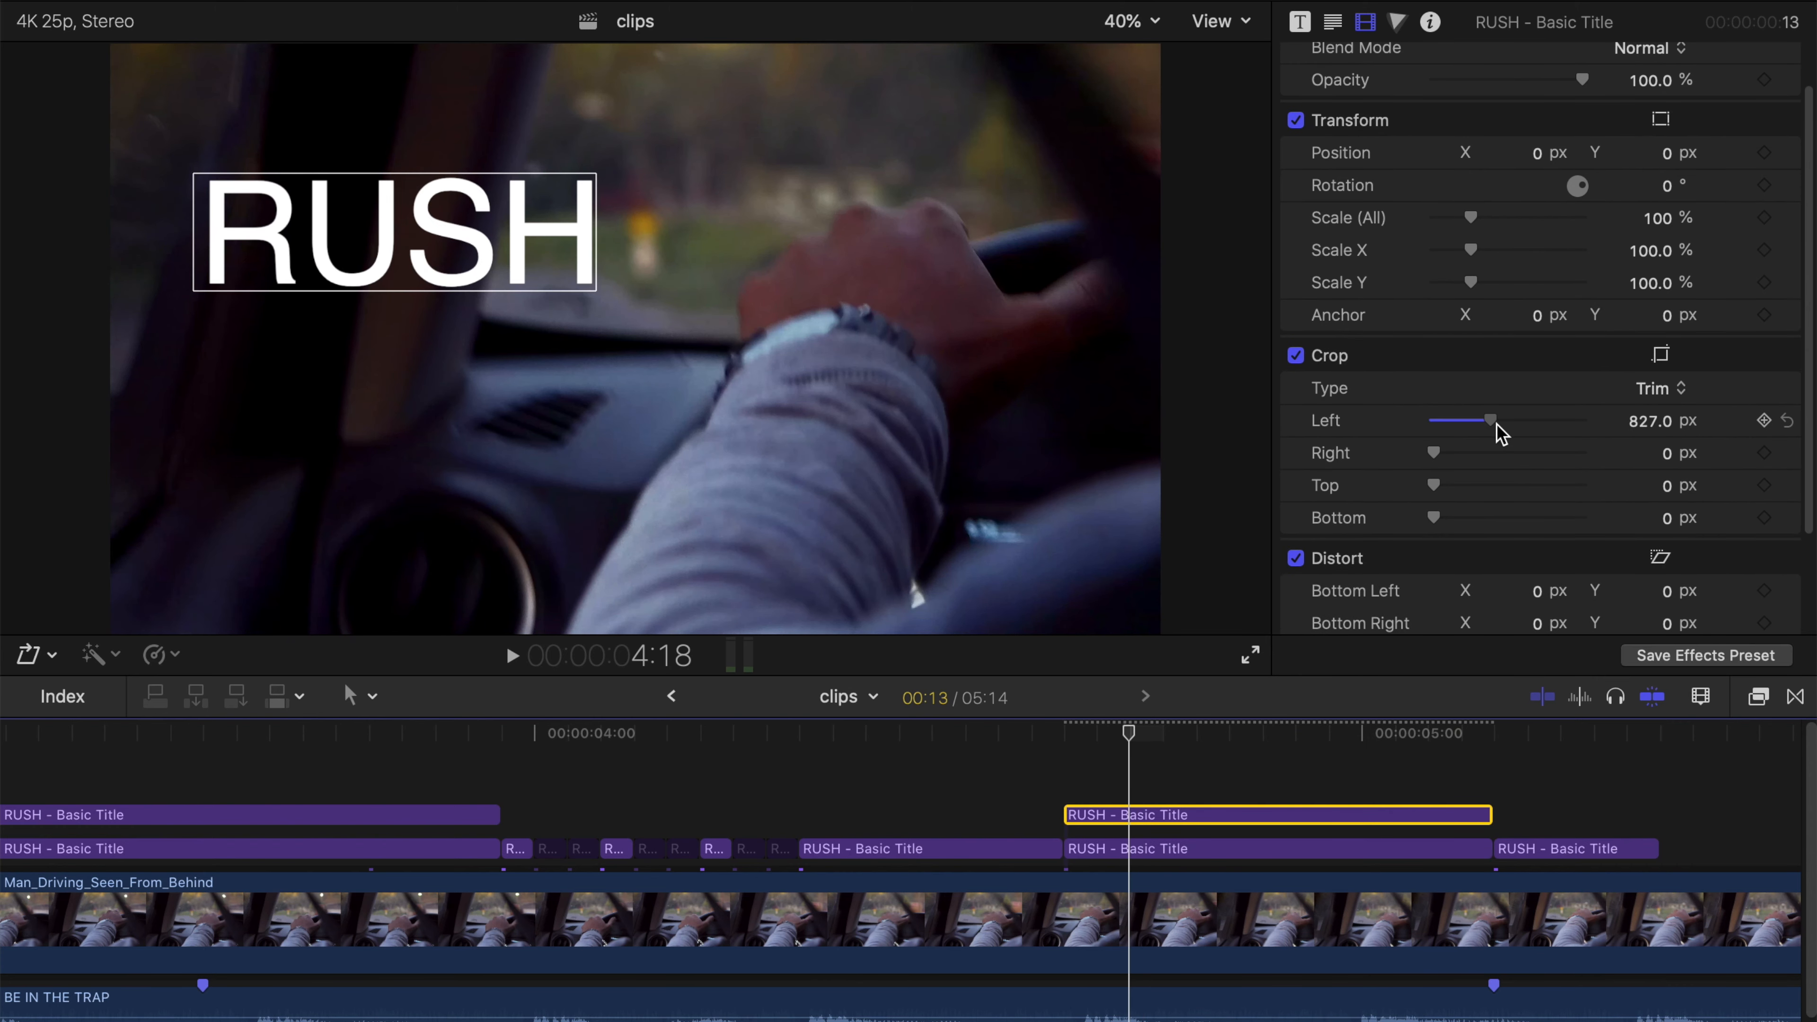
{"action": "left_click", "coordinate": [1148, 849]}
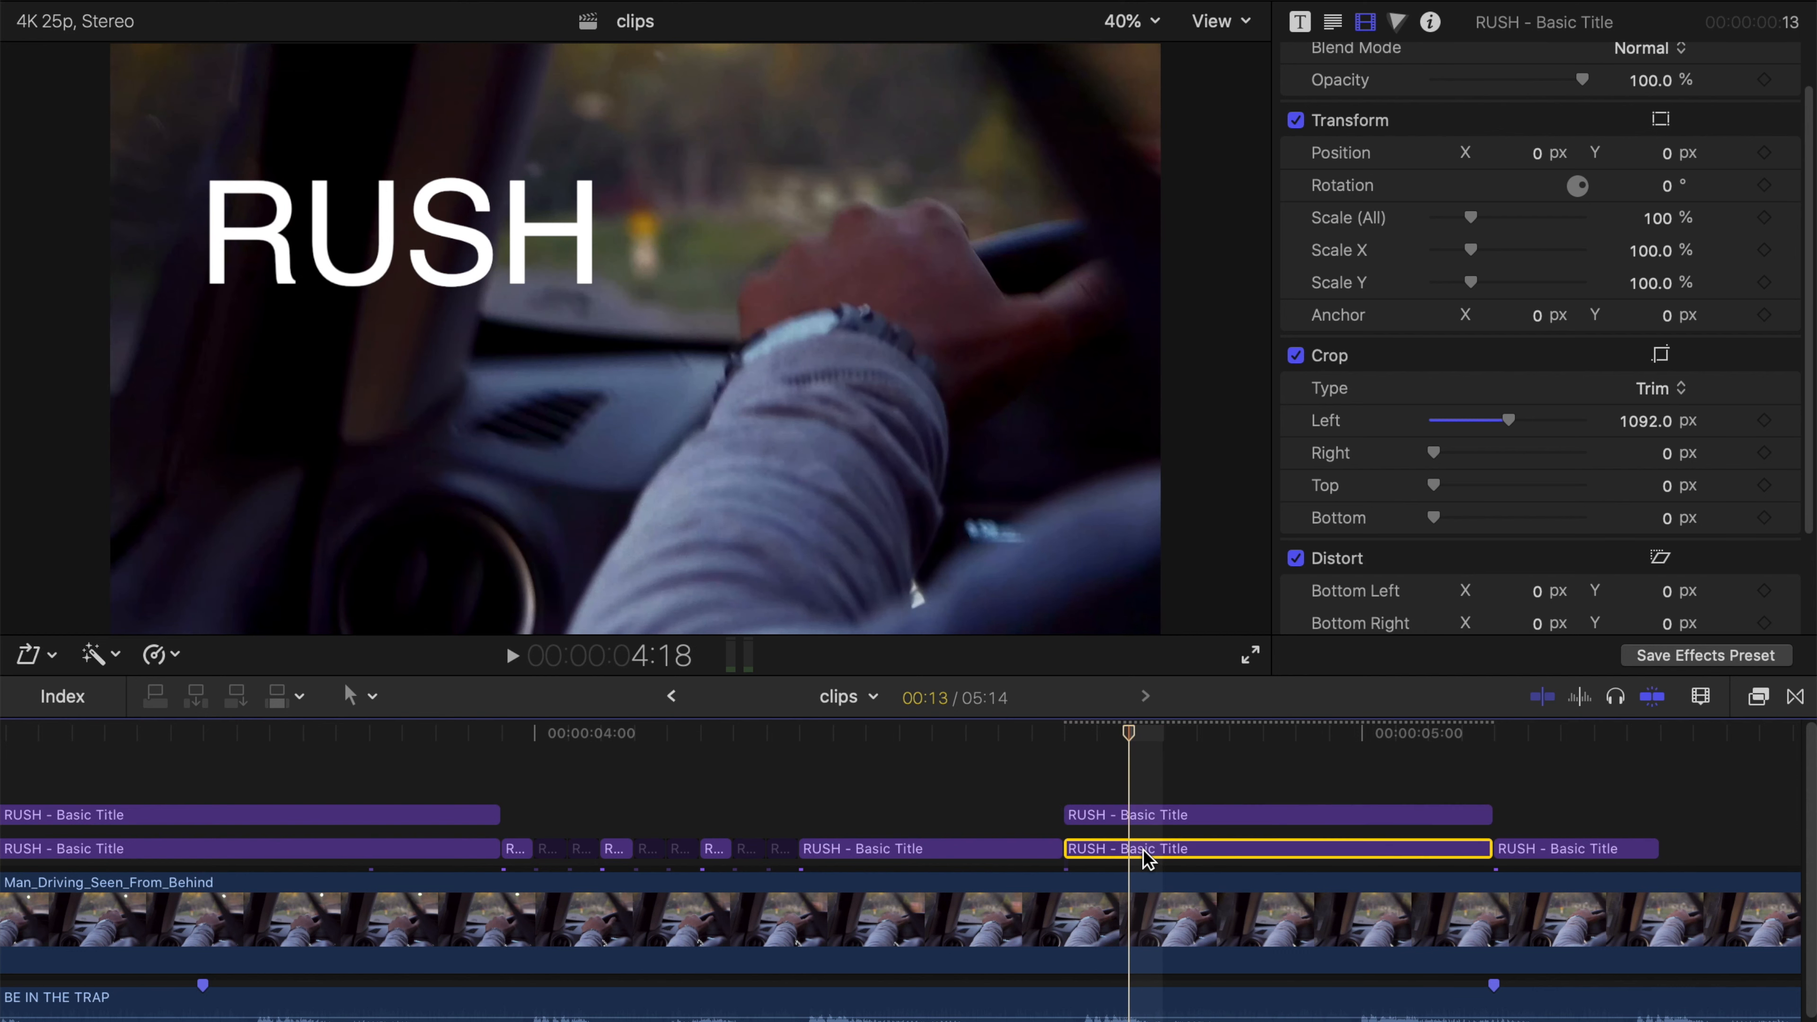
{"action": "left_click", "coordinate": [1142, 811]}
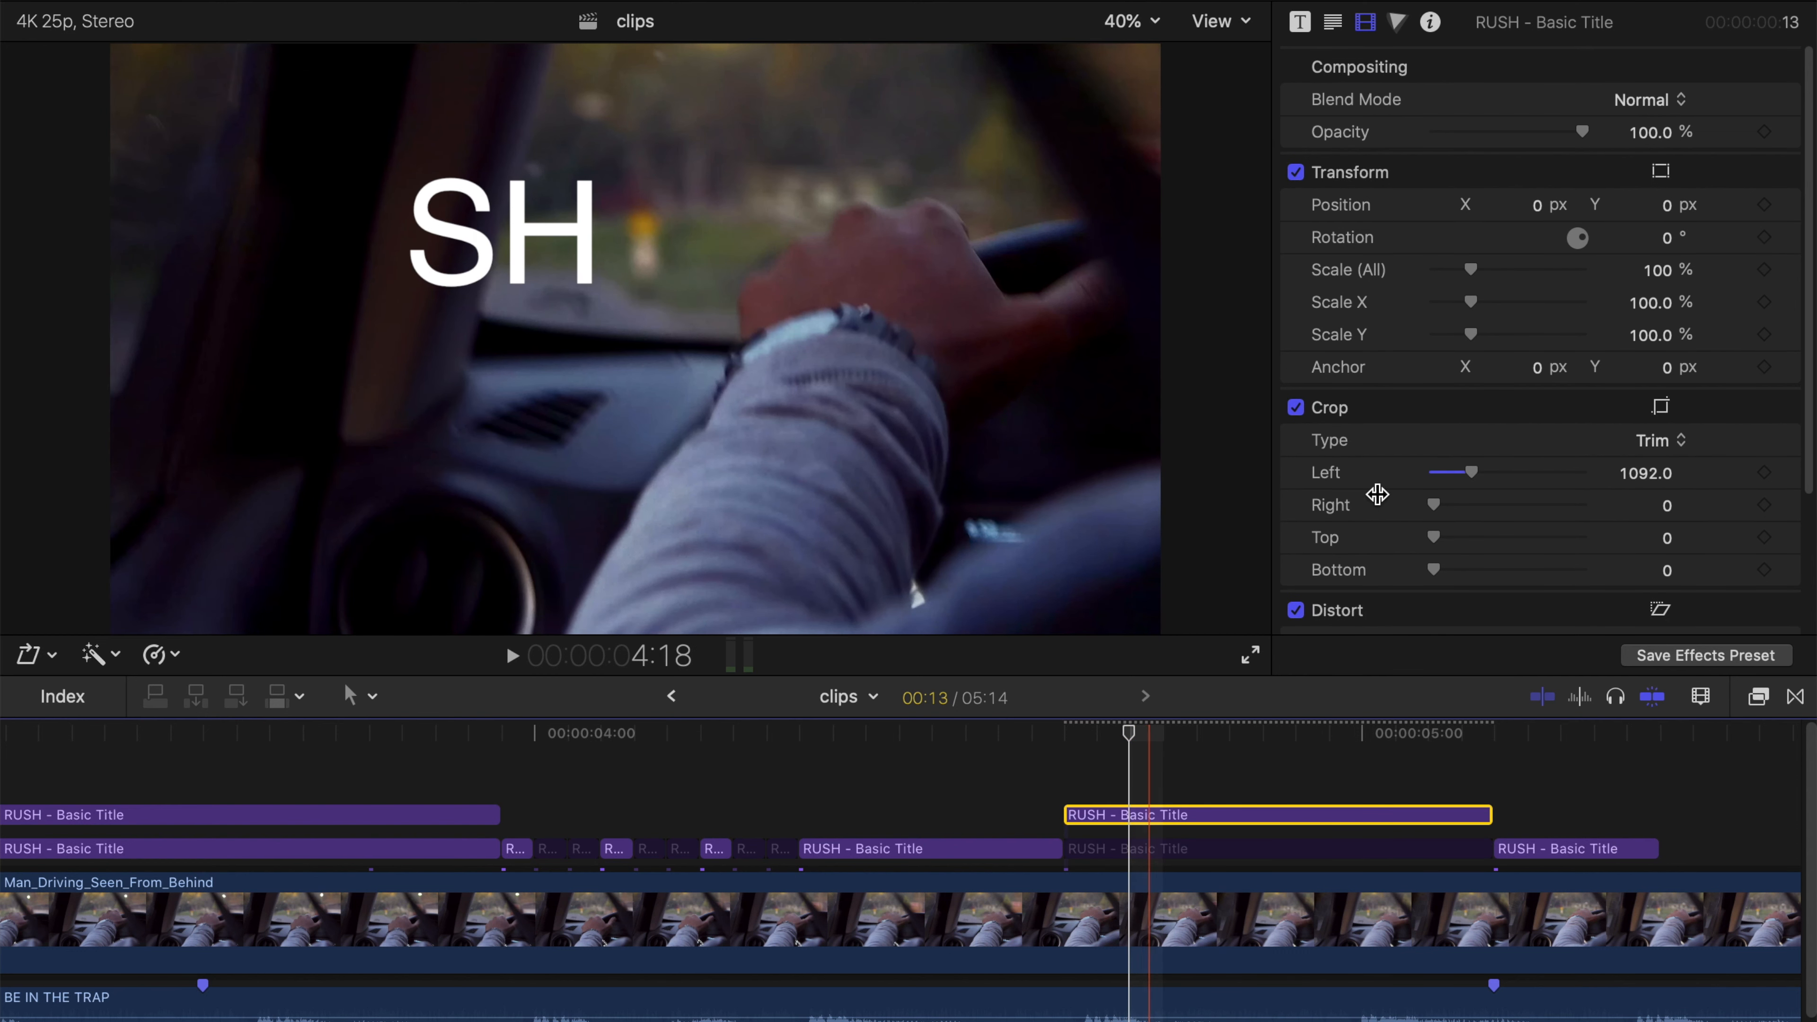
{"action": "left_click", "coordinate": [1653, 478]}
{"action": "type", "text": "1"}
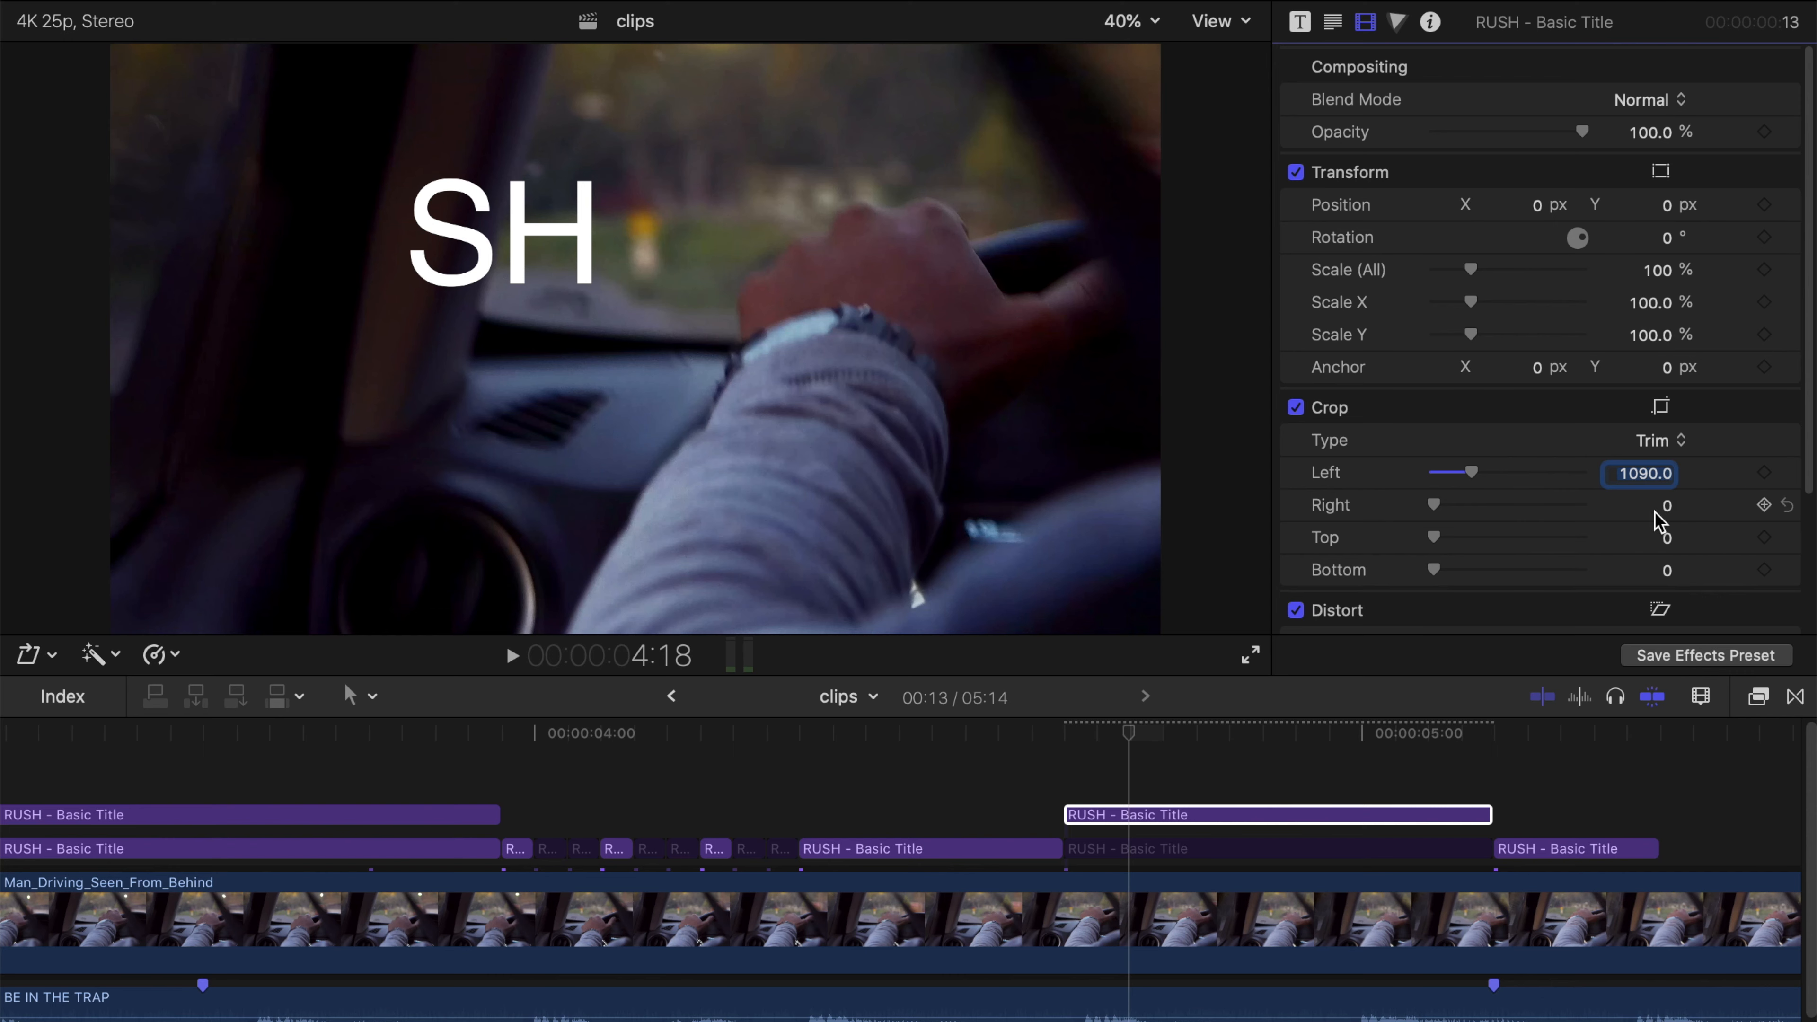
Step: Play the end of the sequence and toggle the cropped upper title off and on to check it
{"action": "left_click", "coordinate": [1298, 820]}
{"action": "key", "text": "space"}
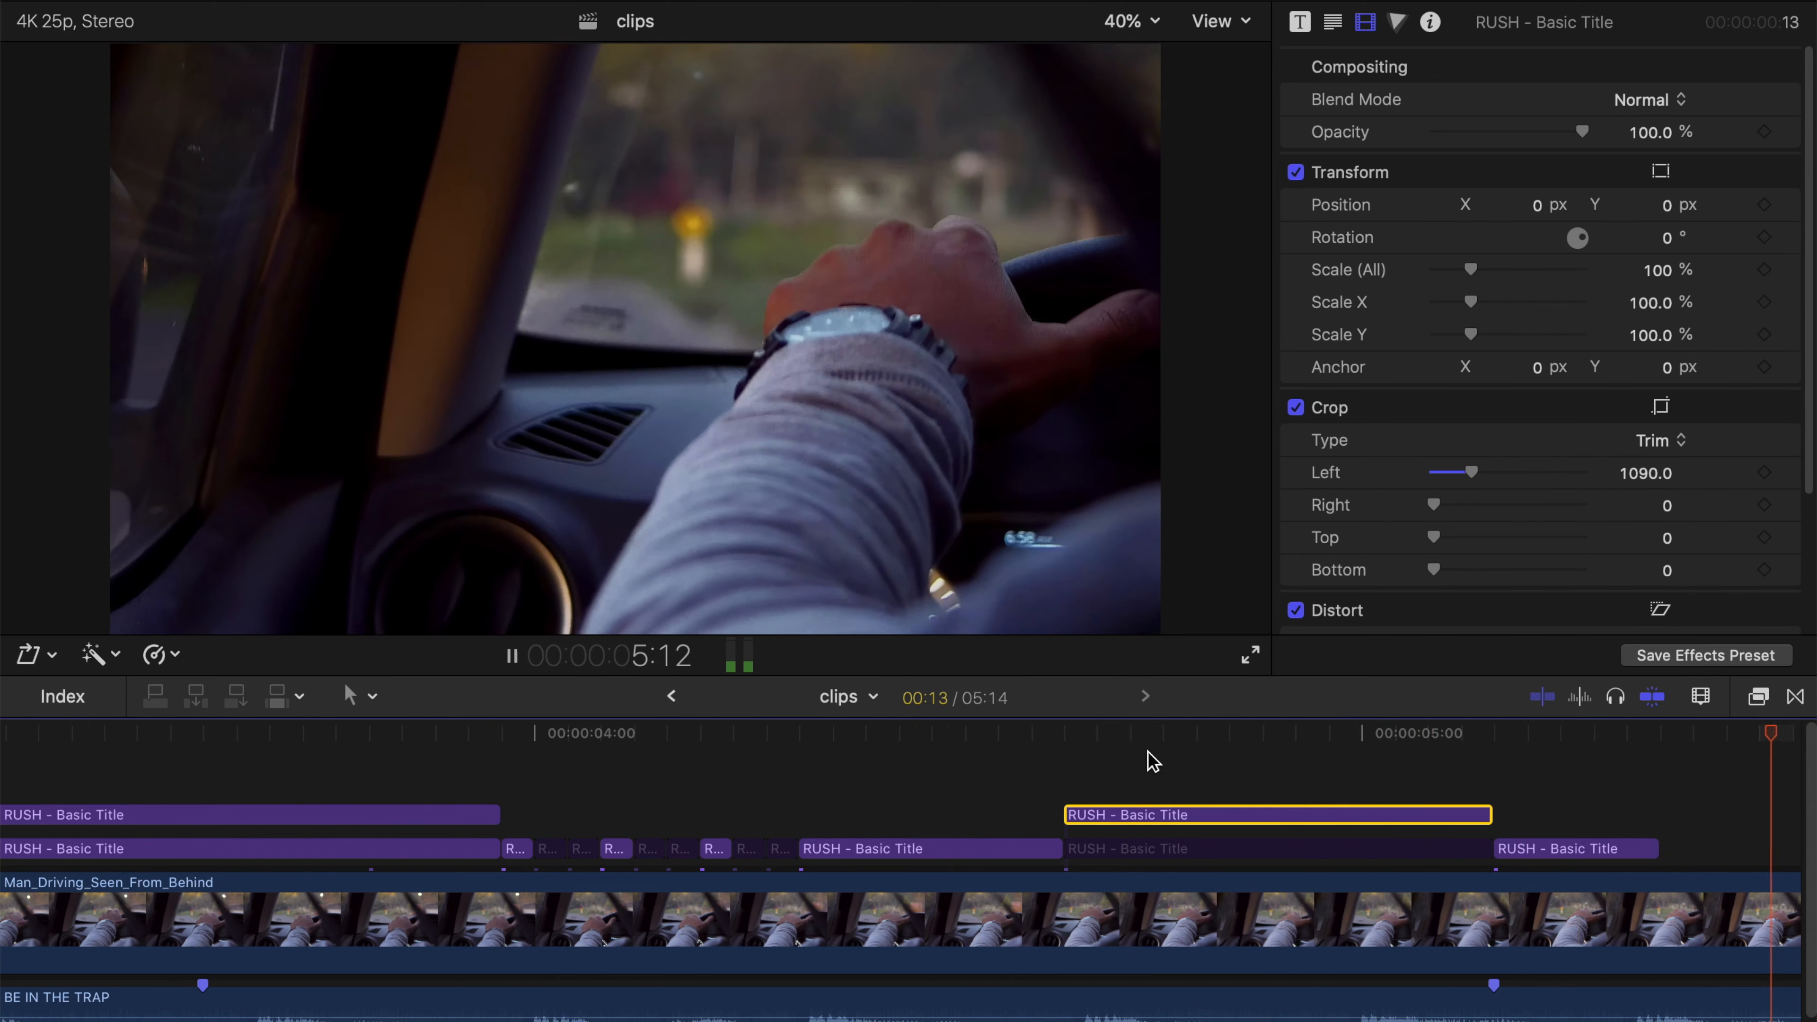
{"action": "left_click", "coordinate": [1136, 737]}
{"action": "left_click_drag", "start_coordinate": [688, 734], "coordinate": [633, 731]}
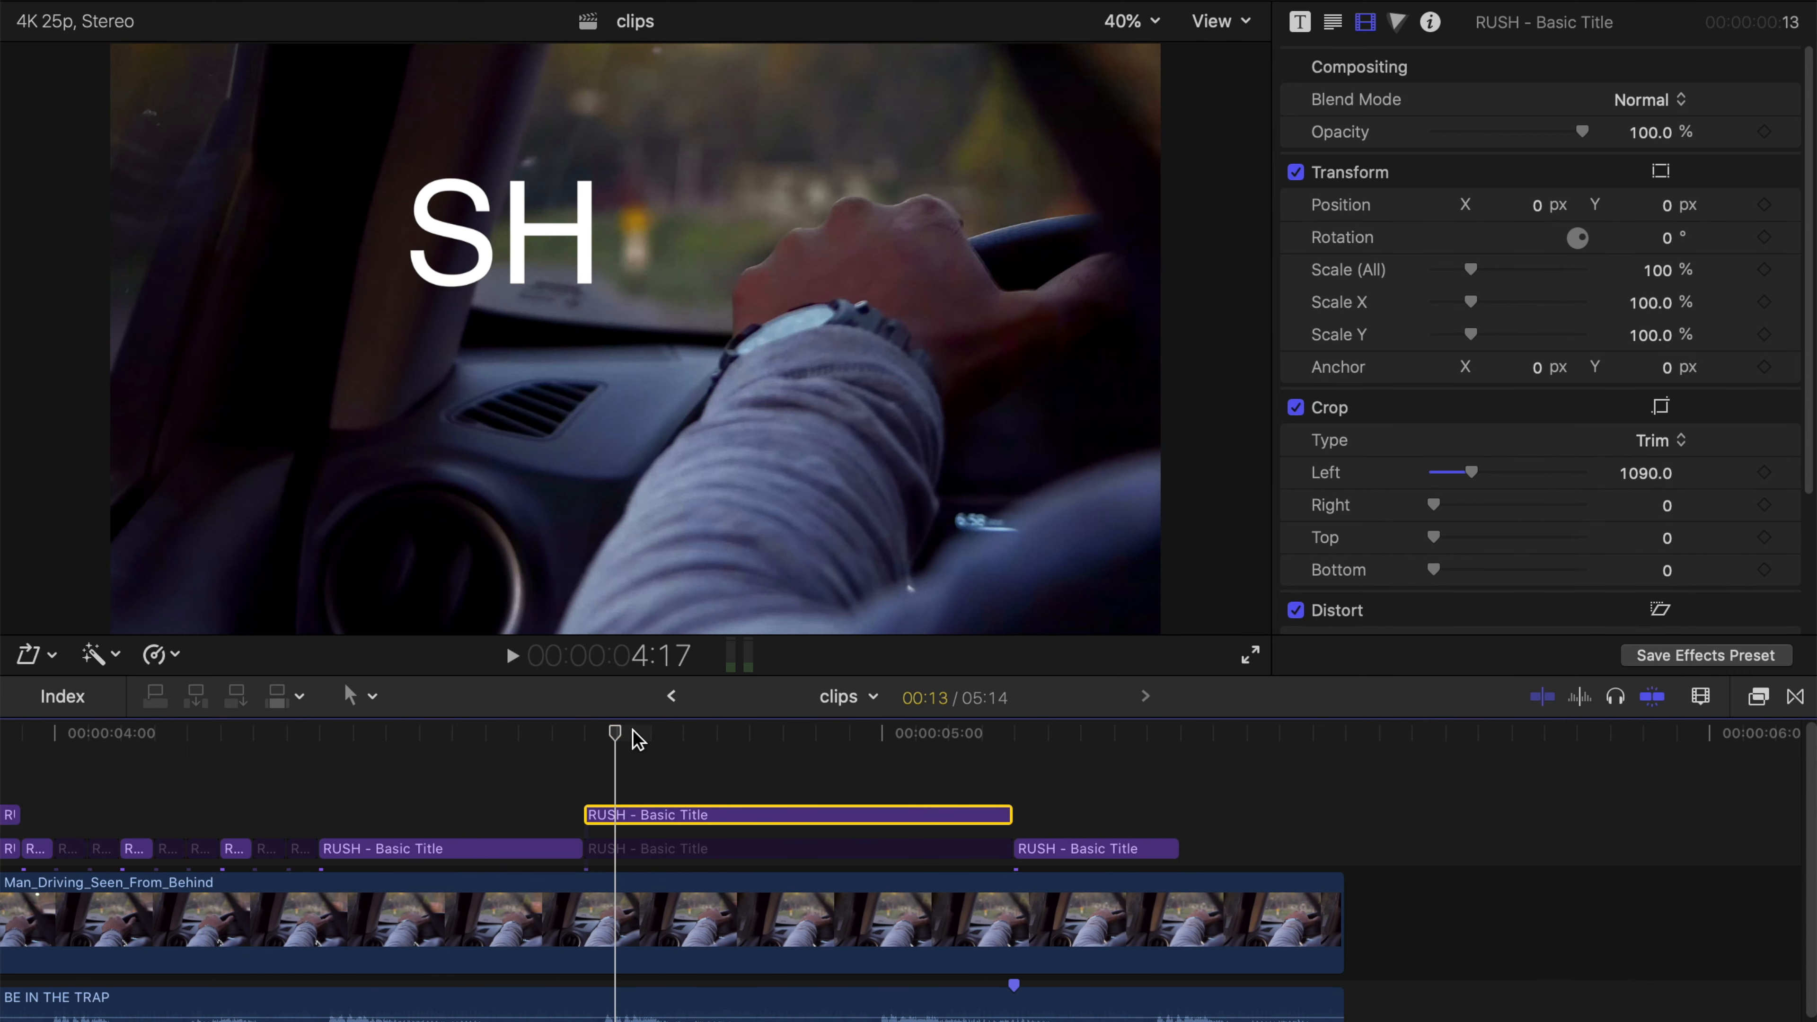
{"action": "key", "text": "v"}
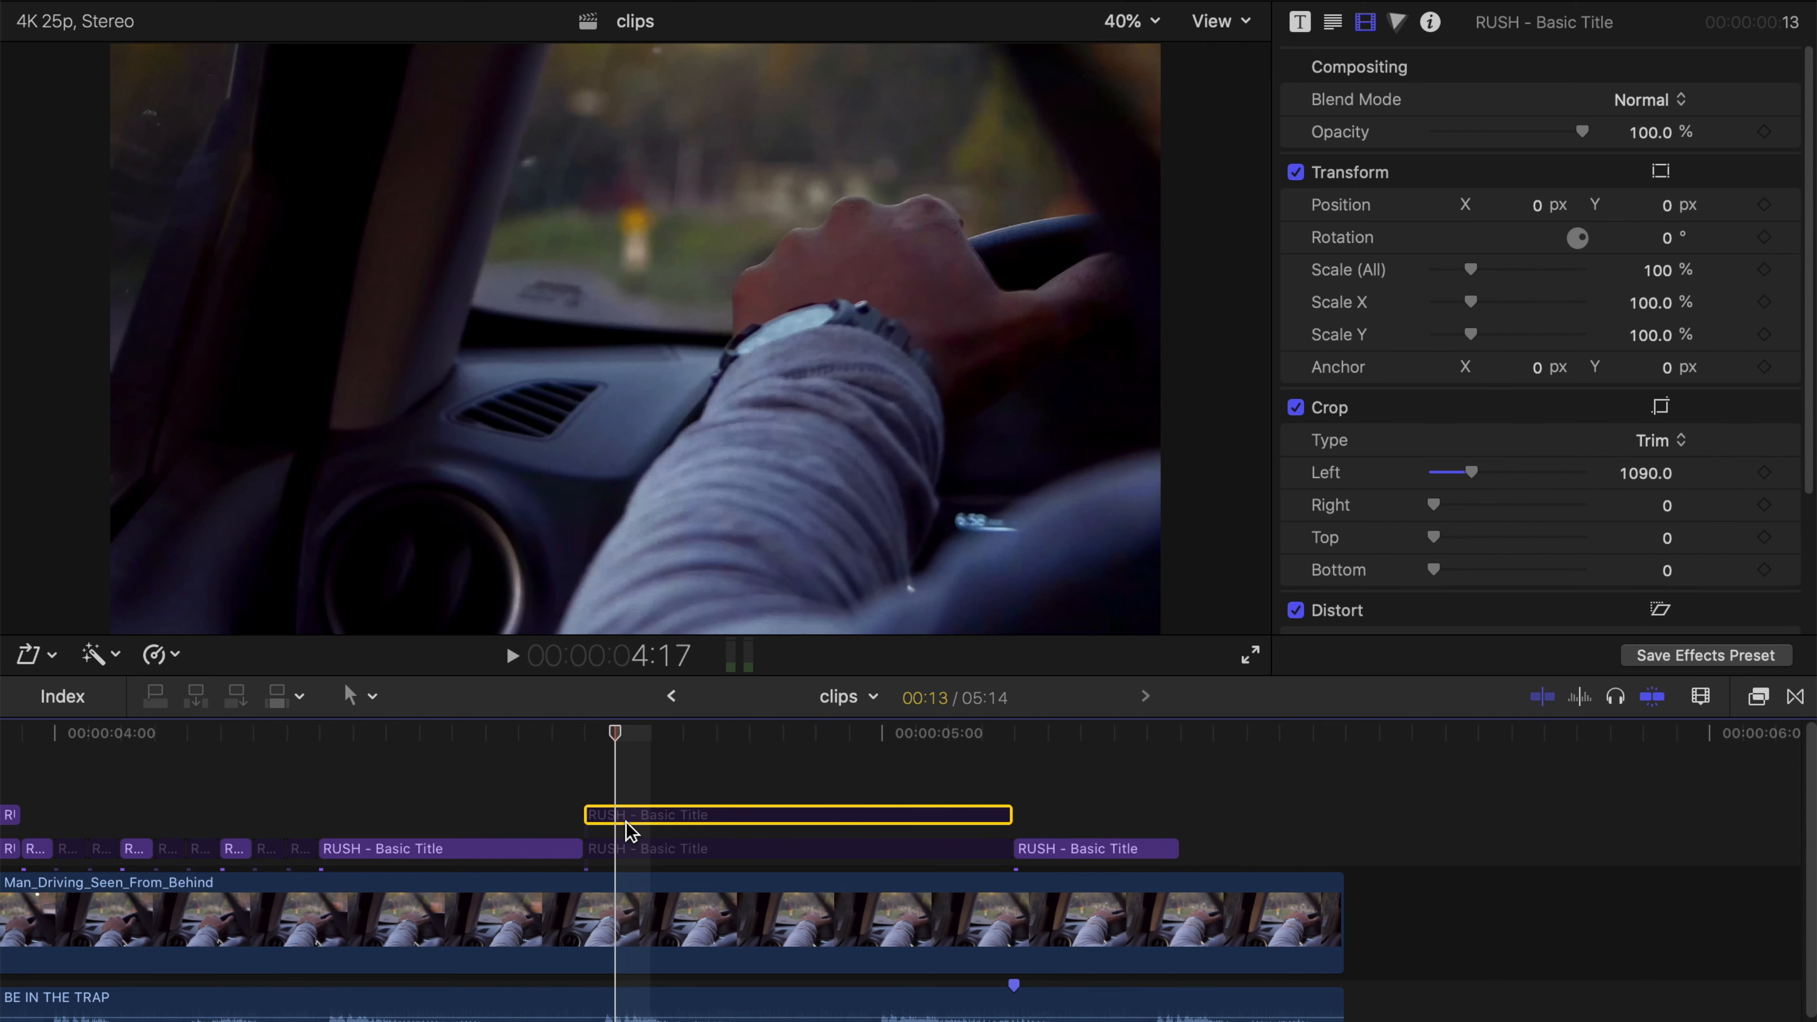
{"action": "key", "text": "v"}
Step: Re-enable the lower middle title and set its right crop to 2770 px with the upper copy temporarily disabled
{"action": "left_click", "coordinate": [629, 842]}
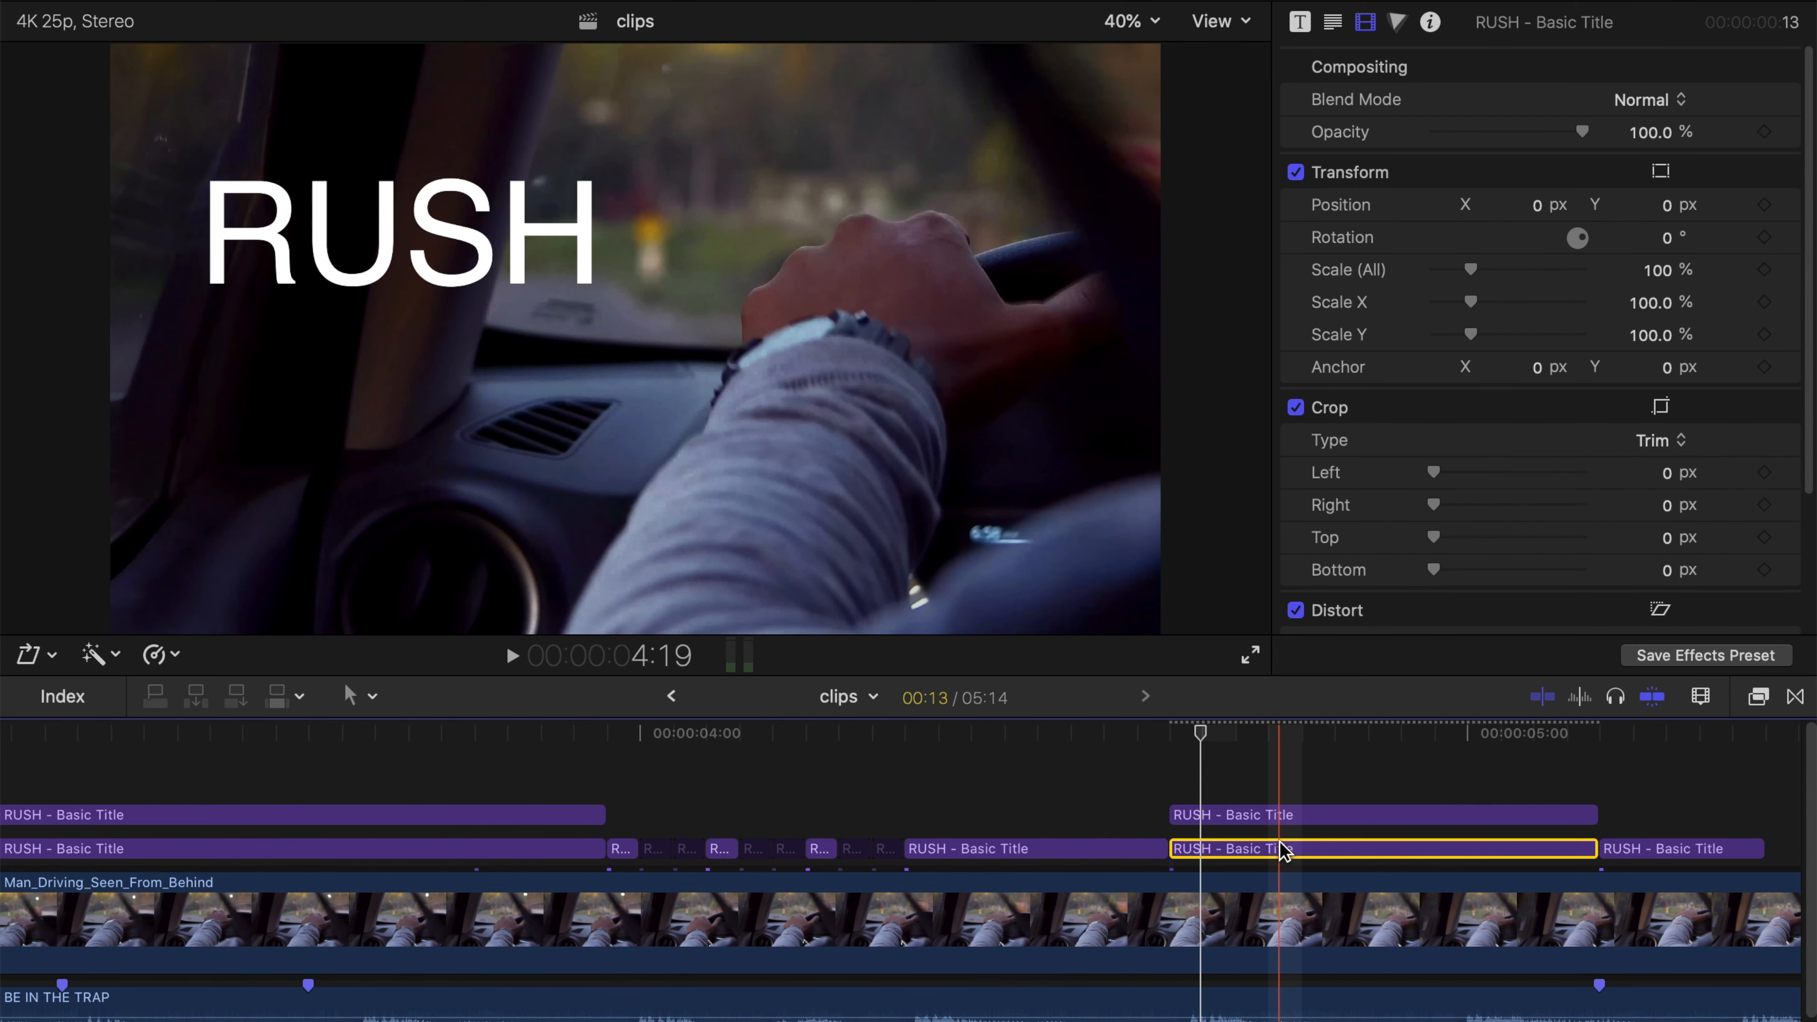
{"action": "left_click", "coordinate": [1261, 814]}
{"action": "key", "text": "v"}
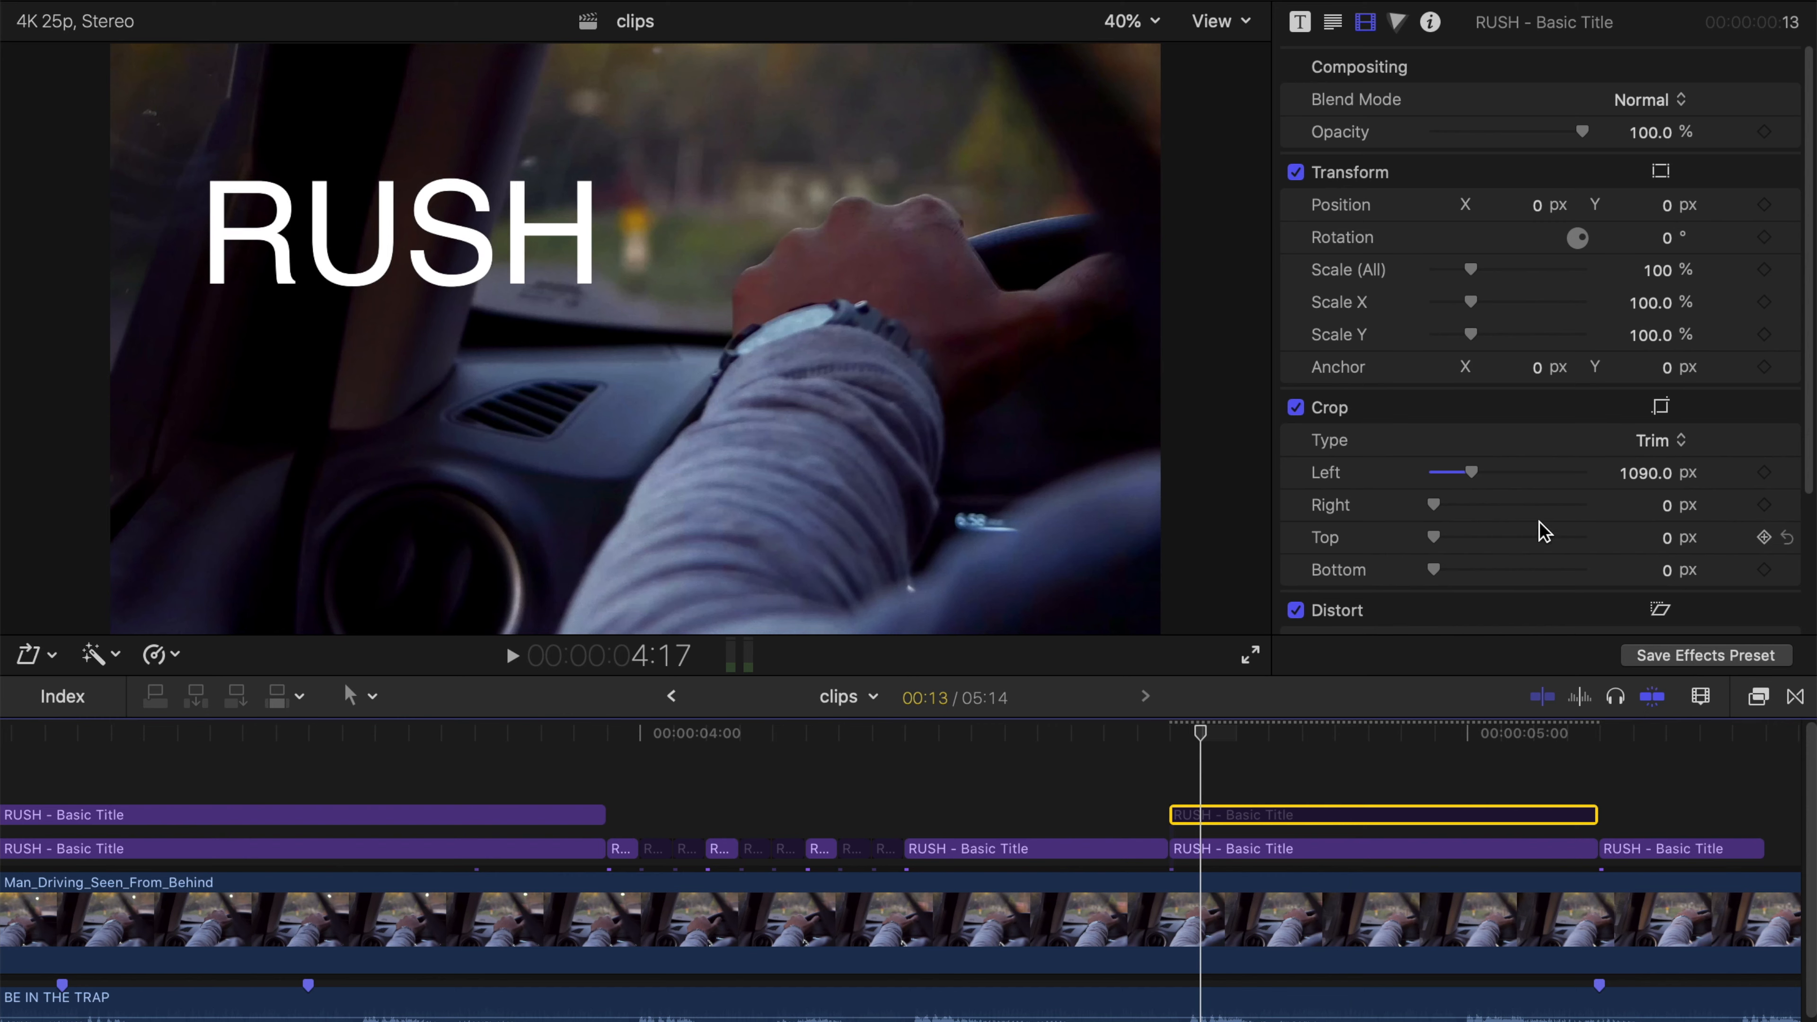
{"action": "key", "text": "super+Down"}
{"action": "left_click_drag", "start_coordinate": [1434, 505], "coordinate": [1532, 516]}
{"action": "left_click", "coordinate": [1299, 815]}
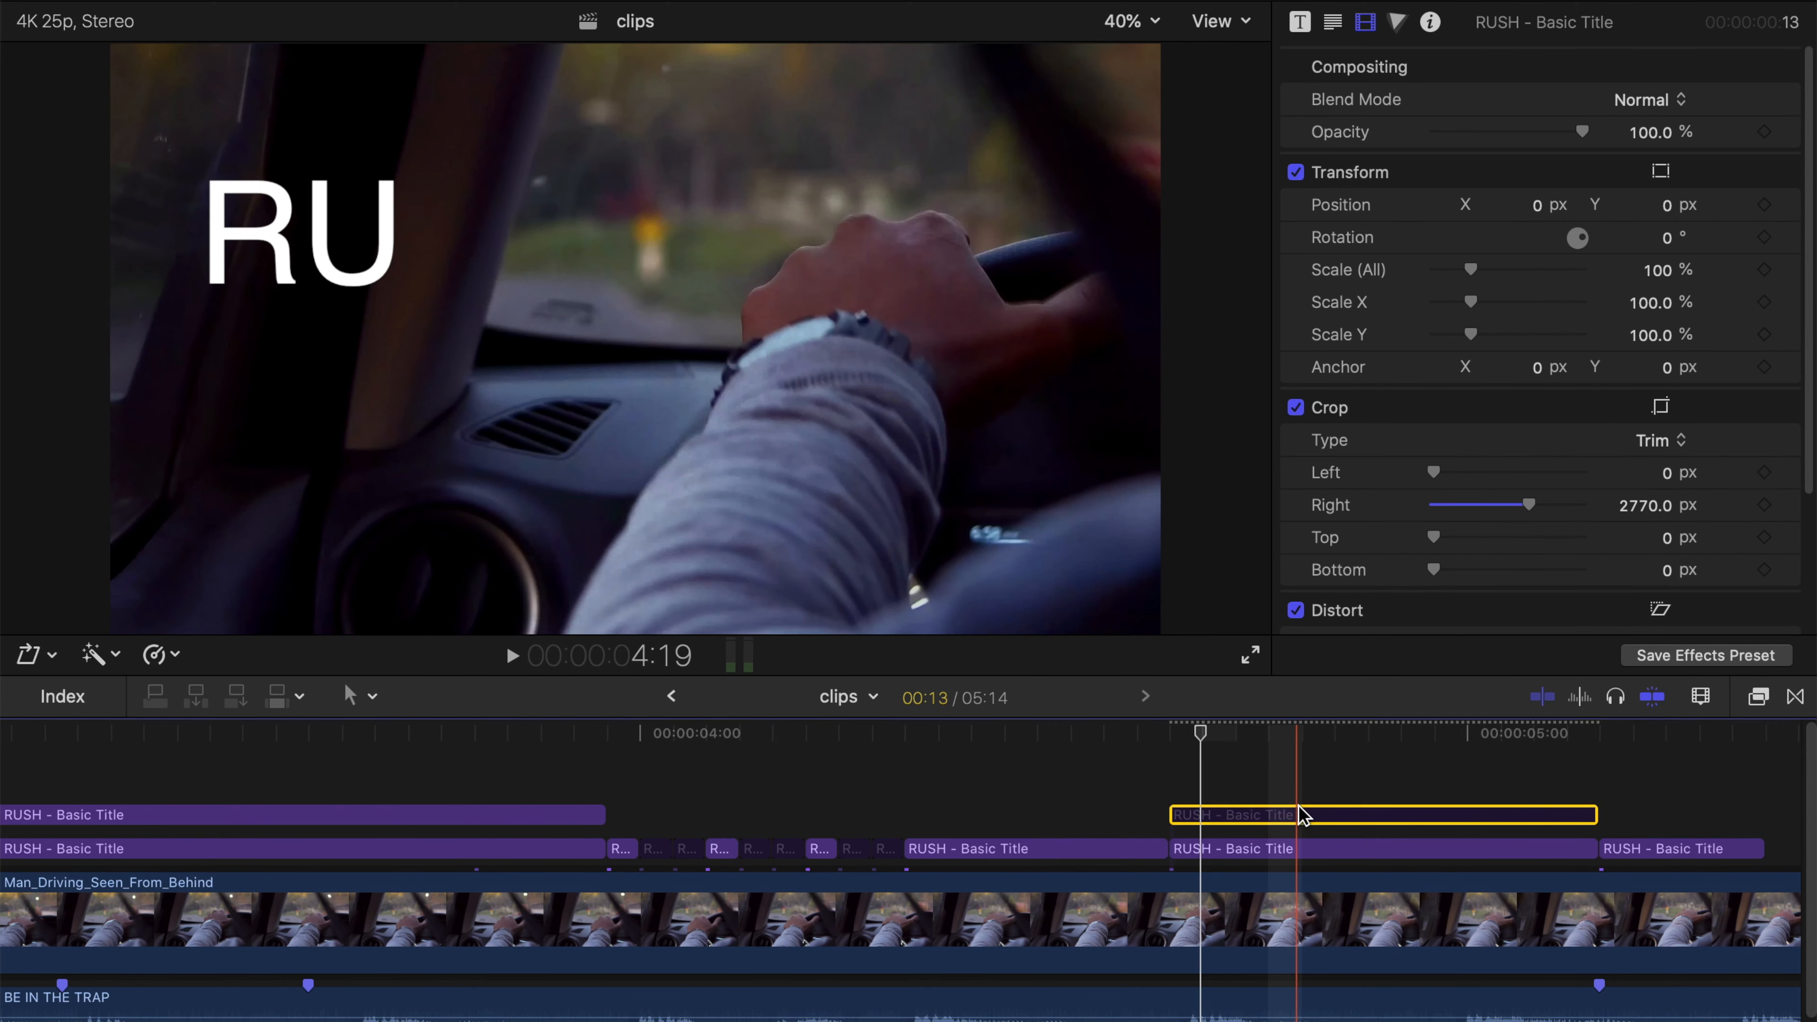
{"action": "key", "text": "v"}
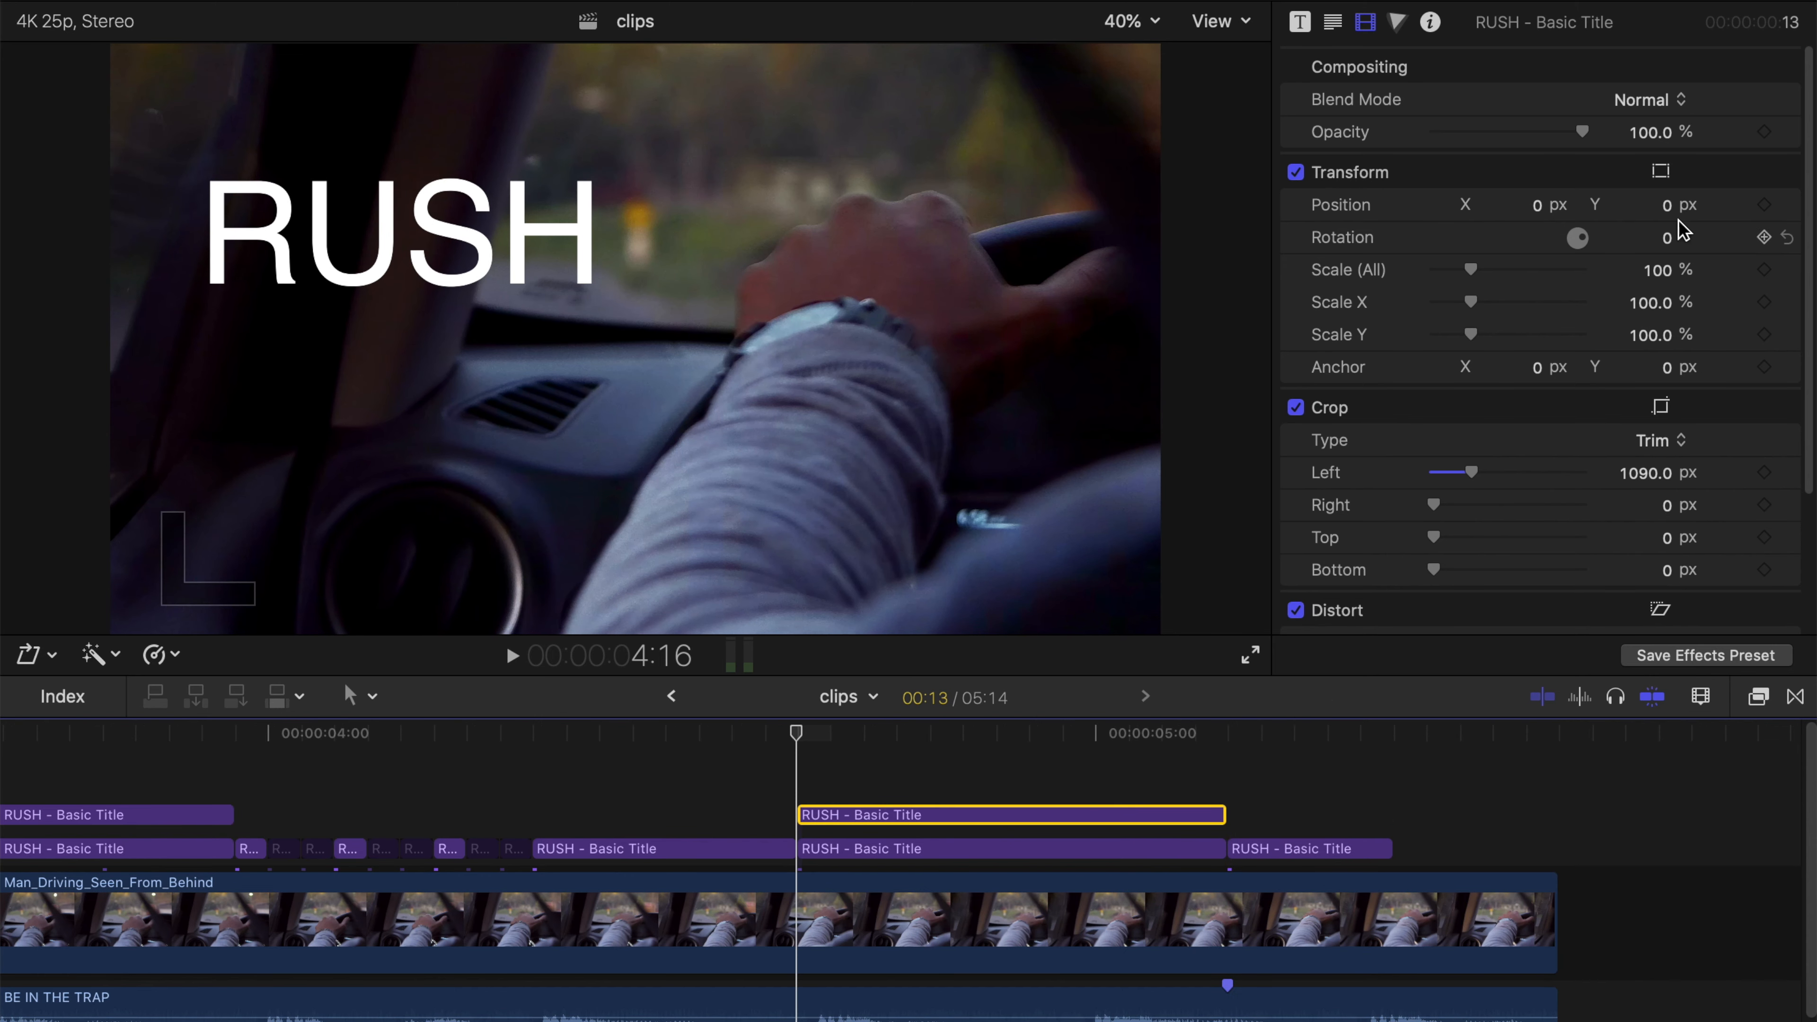
Step: Keyframe the upper SH title's Y position from 0 px at 4:16 through varying vertical offsets to 21.9 px at 5:00
{"action": "left_click", "coordinate": [1764, 205]}
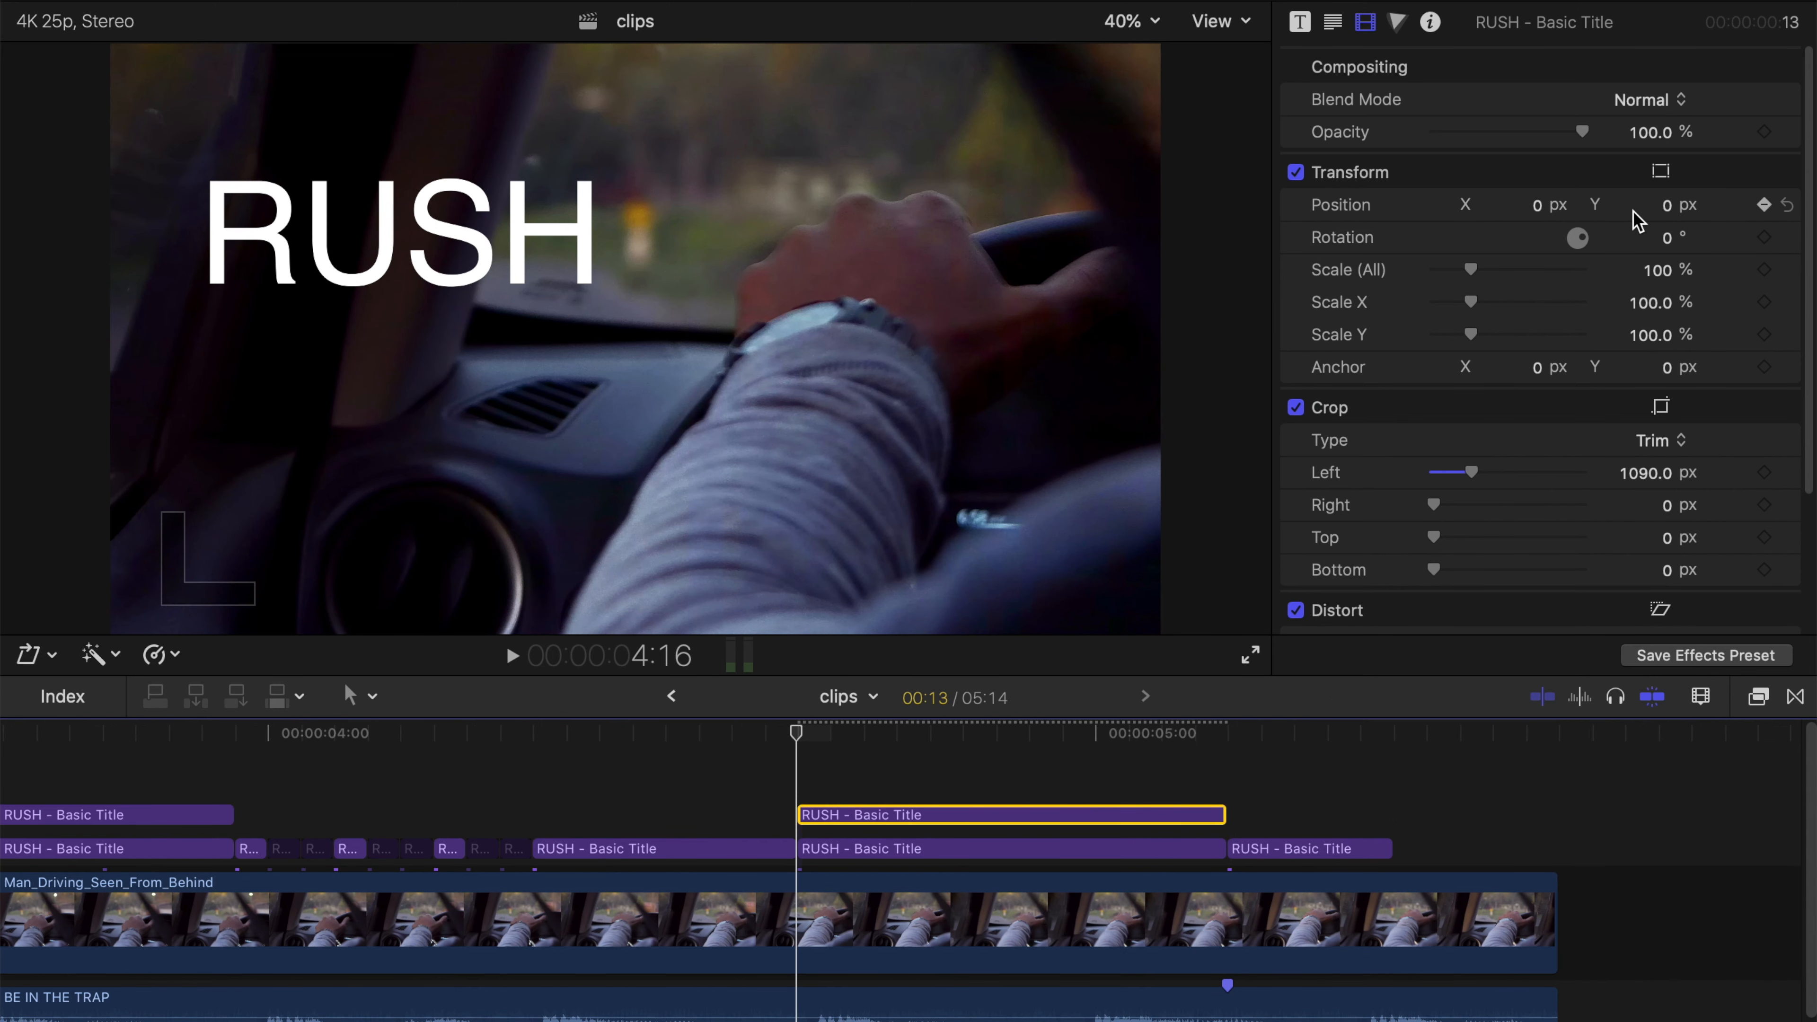
{"action": "left_click_drag", "start_coordinate": [794, 734], "coordinate": [876, 734]}
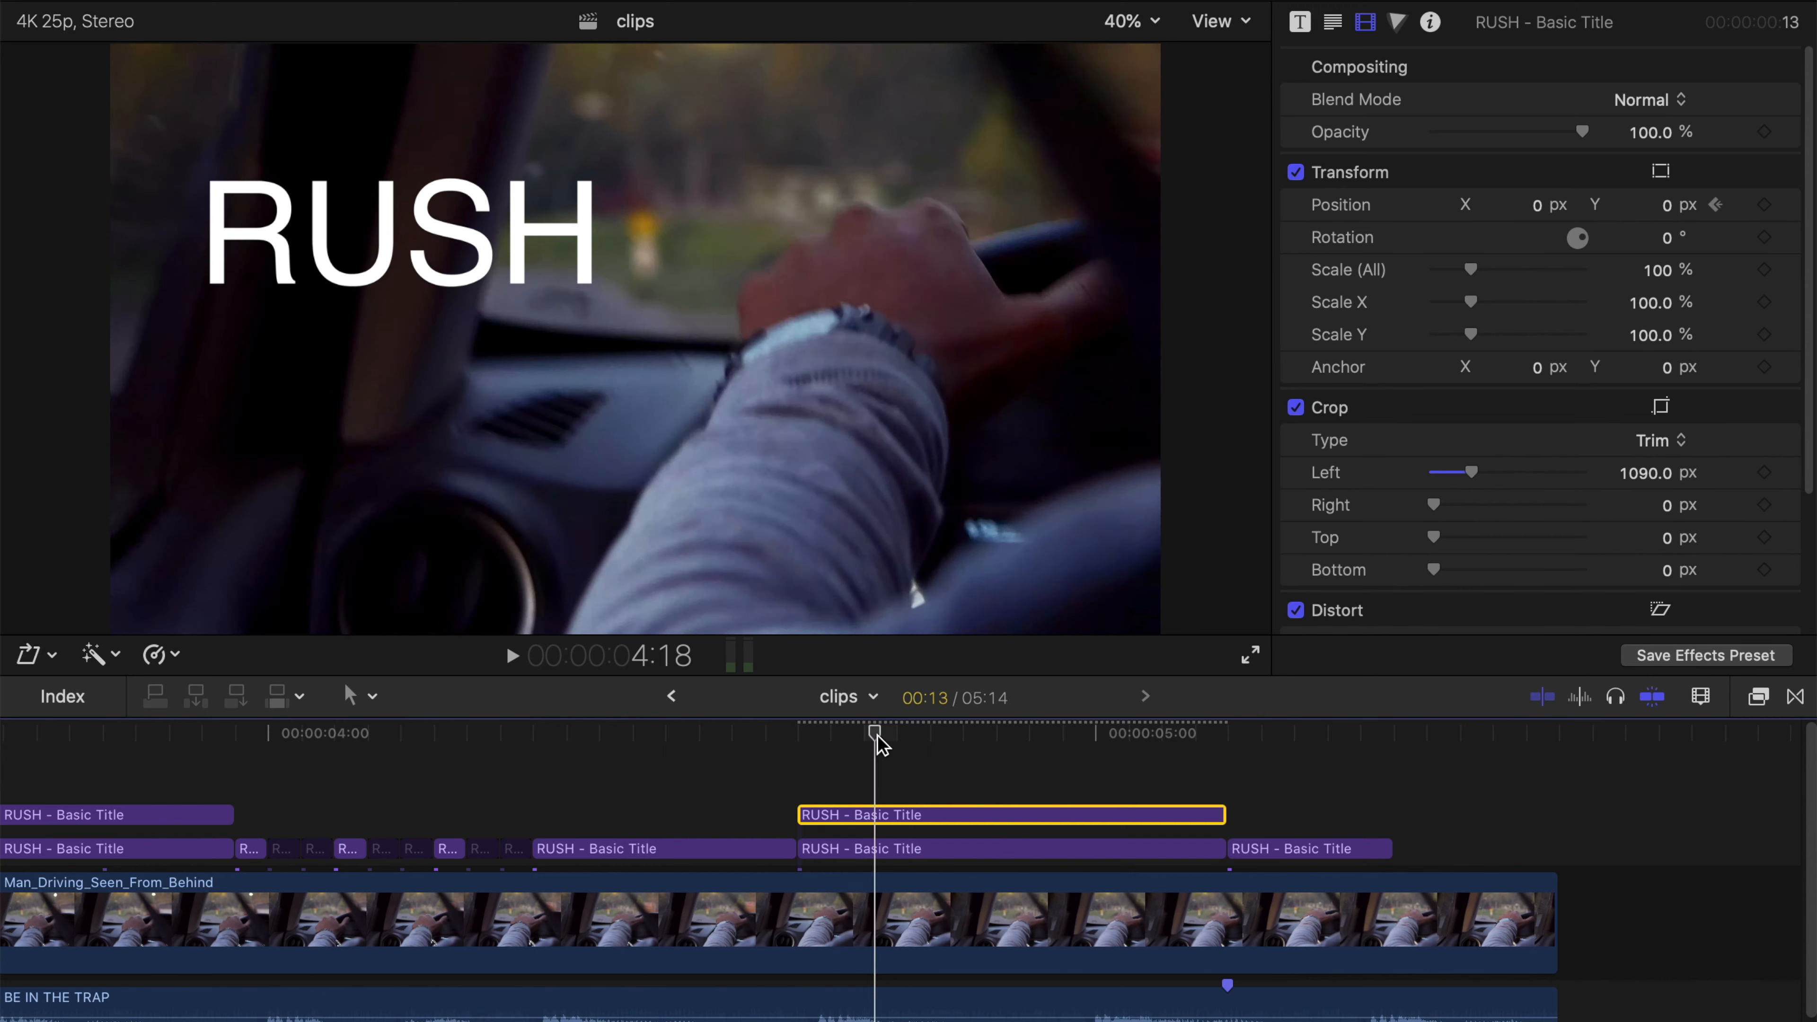
{"action": "left_click_drag", "start_coordinate": [1669, 215], "coordinate": [1669, 128]}
{"action": "left_click_drag", "start_coordinate": [953, 733], "coordinate": [1001, 732]}
{"action": "mouse_move", "coordinate": [1649, 206]}
{"action": "left_mouse_down"}
{"action": "mouse_move", "coordinate": [1649, 330]}
{"action": "mouse_move", "coordinate": [1649, 237]}
{"action": "left_mouse_up"}
{"action": "left_click_drag", "start_coordinate": [737, 733], "coordinate": [1120, 737]}
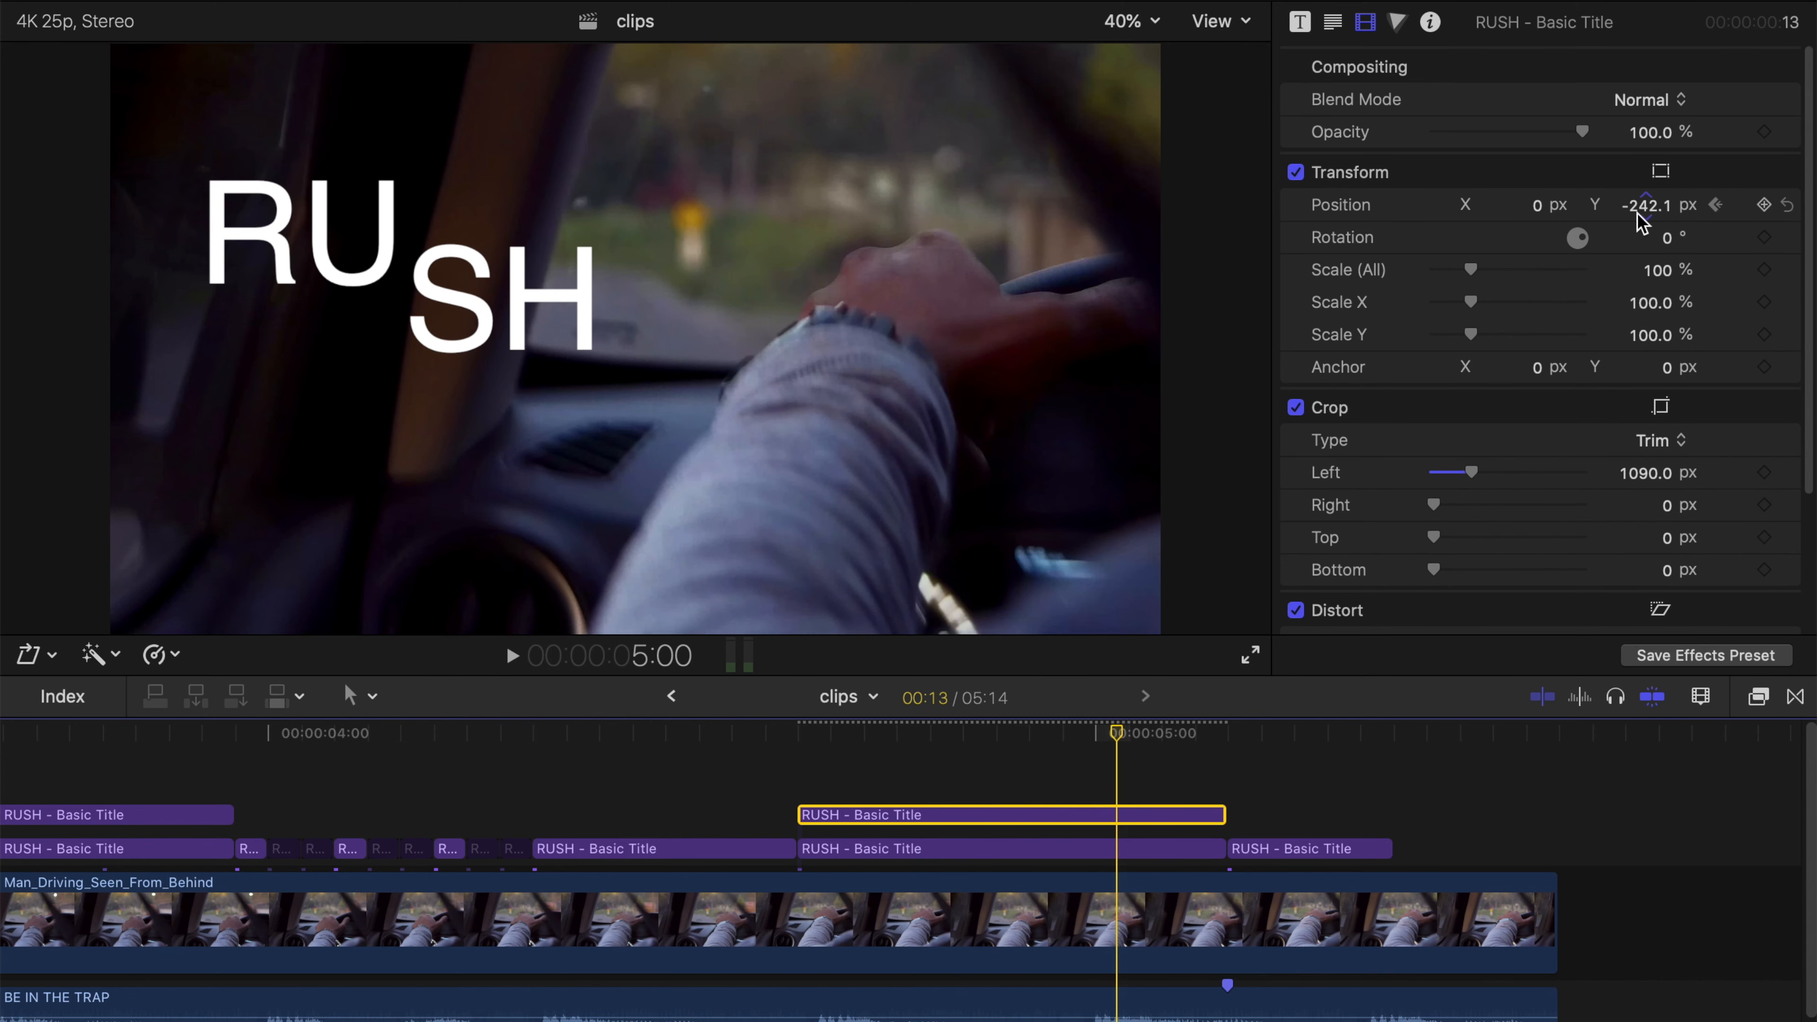
{"action": "mouse_move", "coordinate": [1648, 209]}
{"action": "left_mouse_down"}
{"action": "mouse_move", "coordinate": [1648, 140]}
{"action": "mouse_move", "coordinate": [1647, 206]}
{"action": "left_mouse_up"}
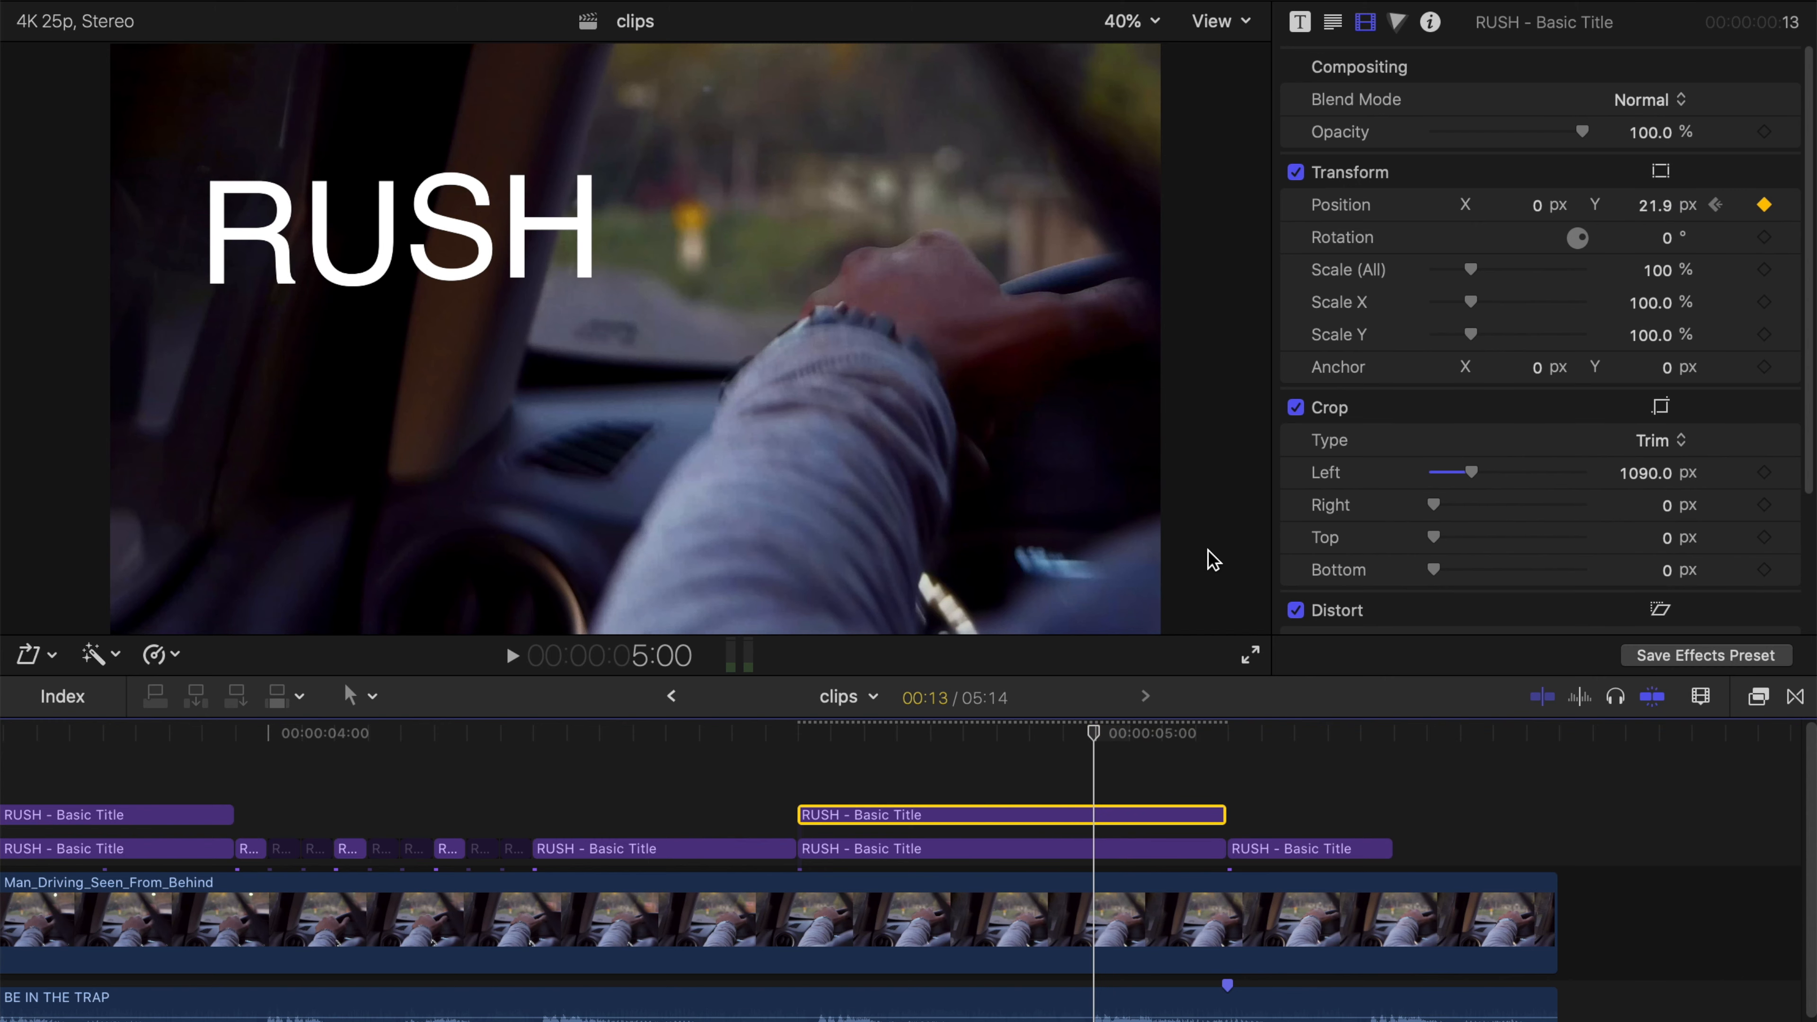
Step: Add a Y position keyframe to the lower RU title at 5:00 and set Y to -113.9 px at 4:17
{"action": "left_click", "coordinate": [1006, 853]}
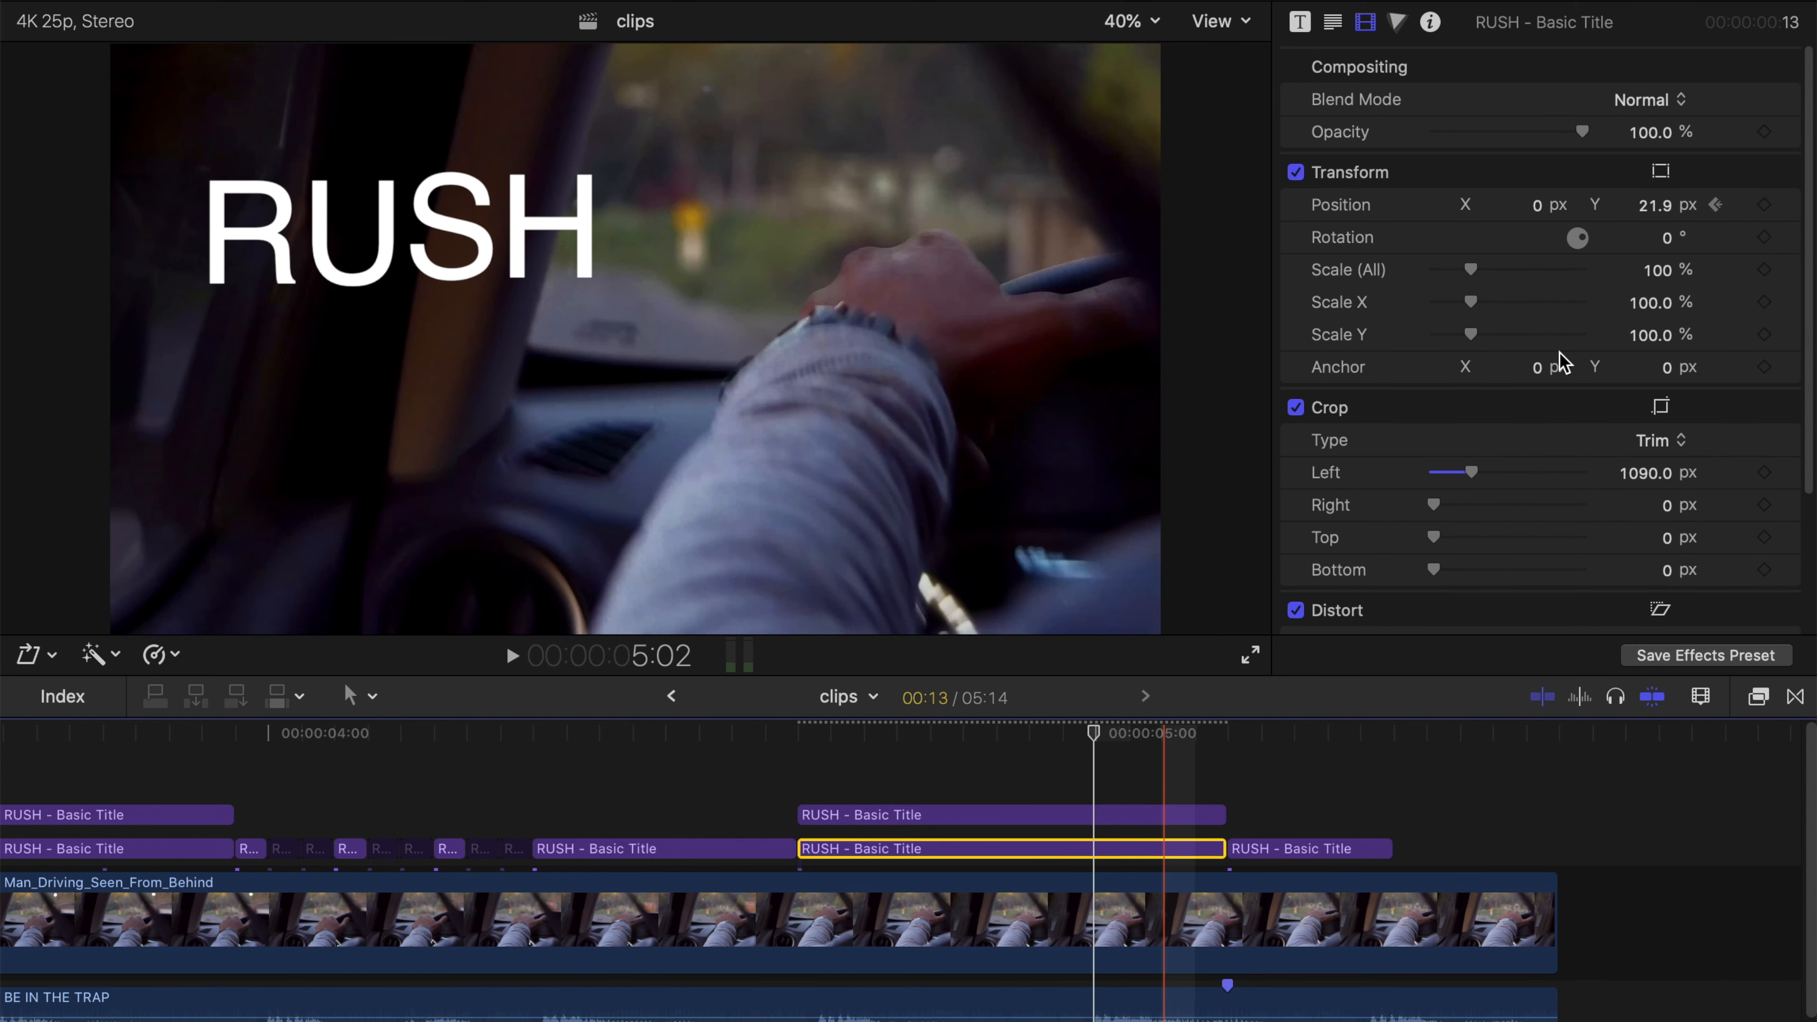
{"action": "left_click", "coordinate": [1764, 208]}
{"action": "mouse_move", "coordinate": [836, 732]}
{"action": "left_mouse_down"}
{"action": "mouse_move", "coordinate": [819, 734]}
{"action": "mouse_move", "coordinate": [838, 733]}
{"action": "left_mouse_up"}
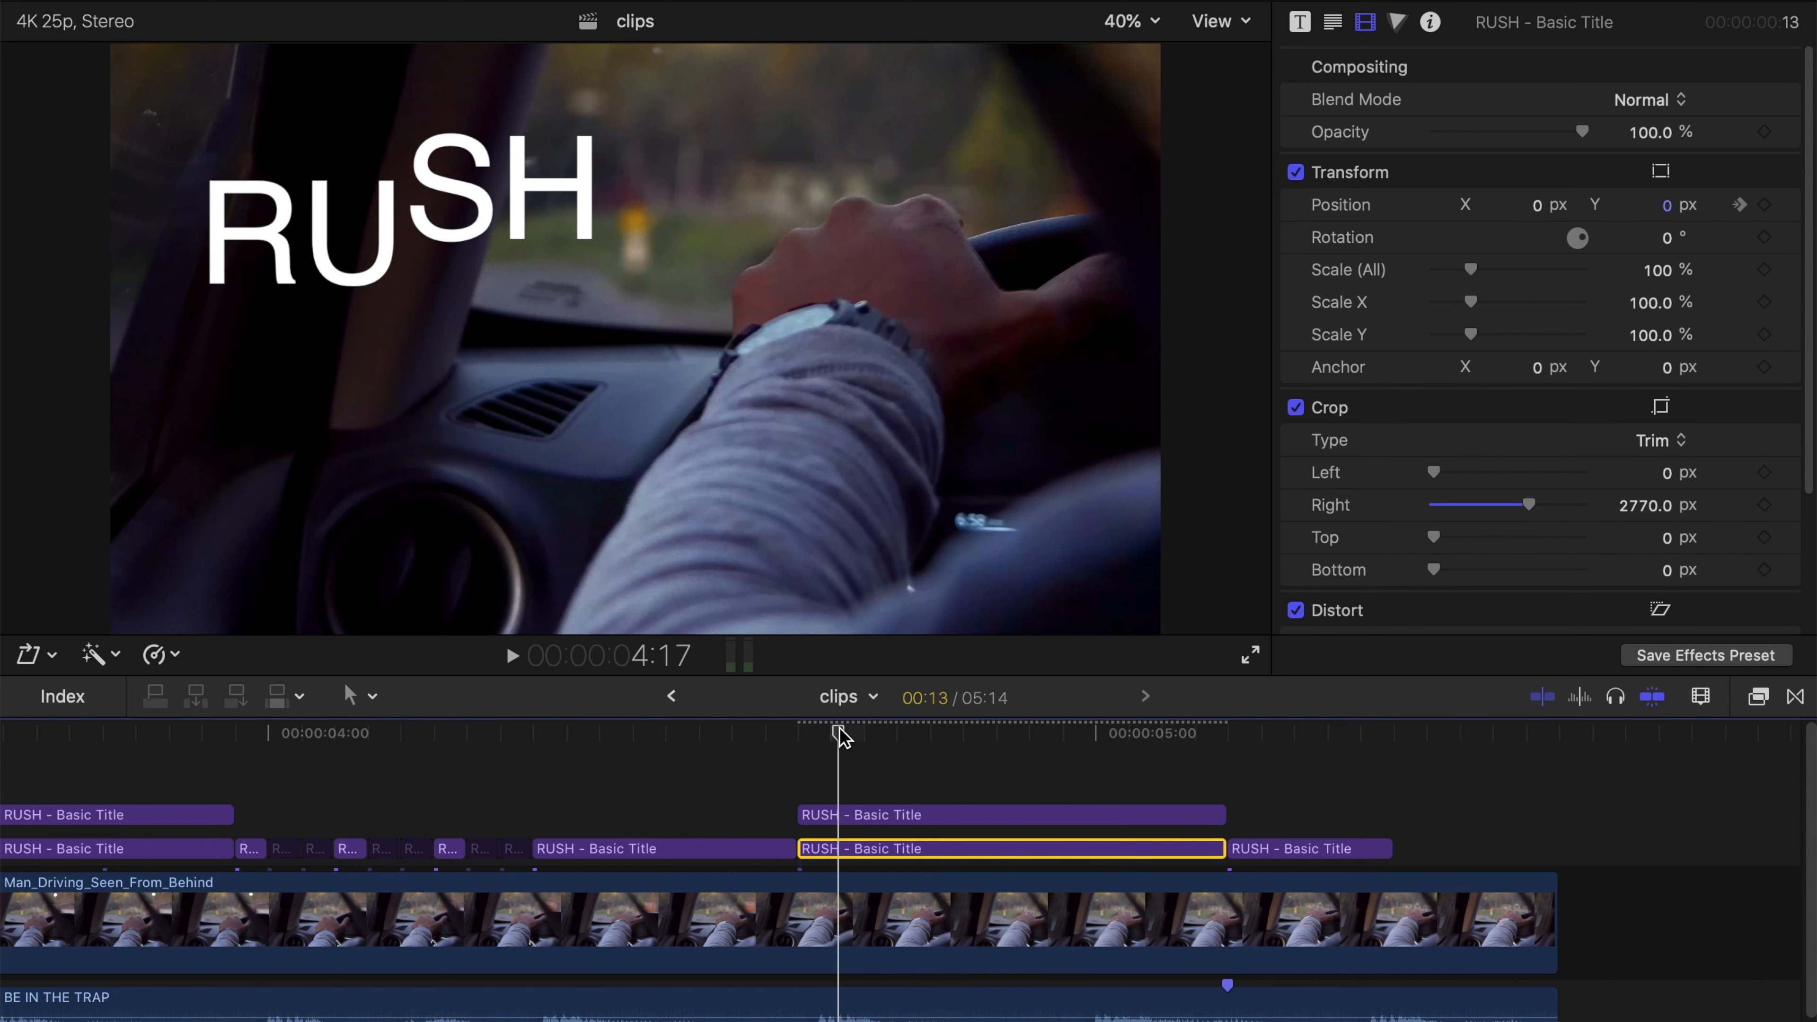
{"action": "left_click", "coordinate": [1541, 204]}
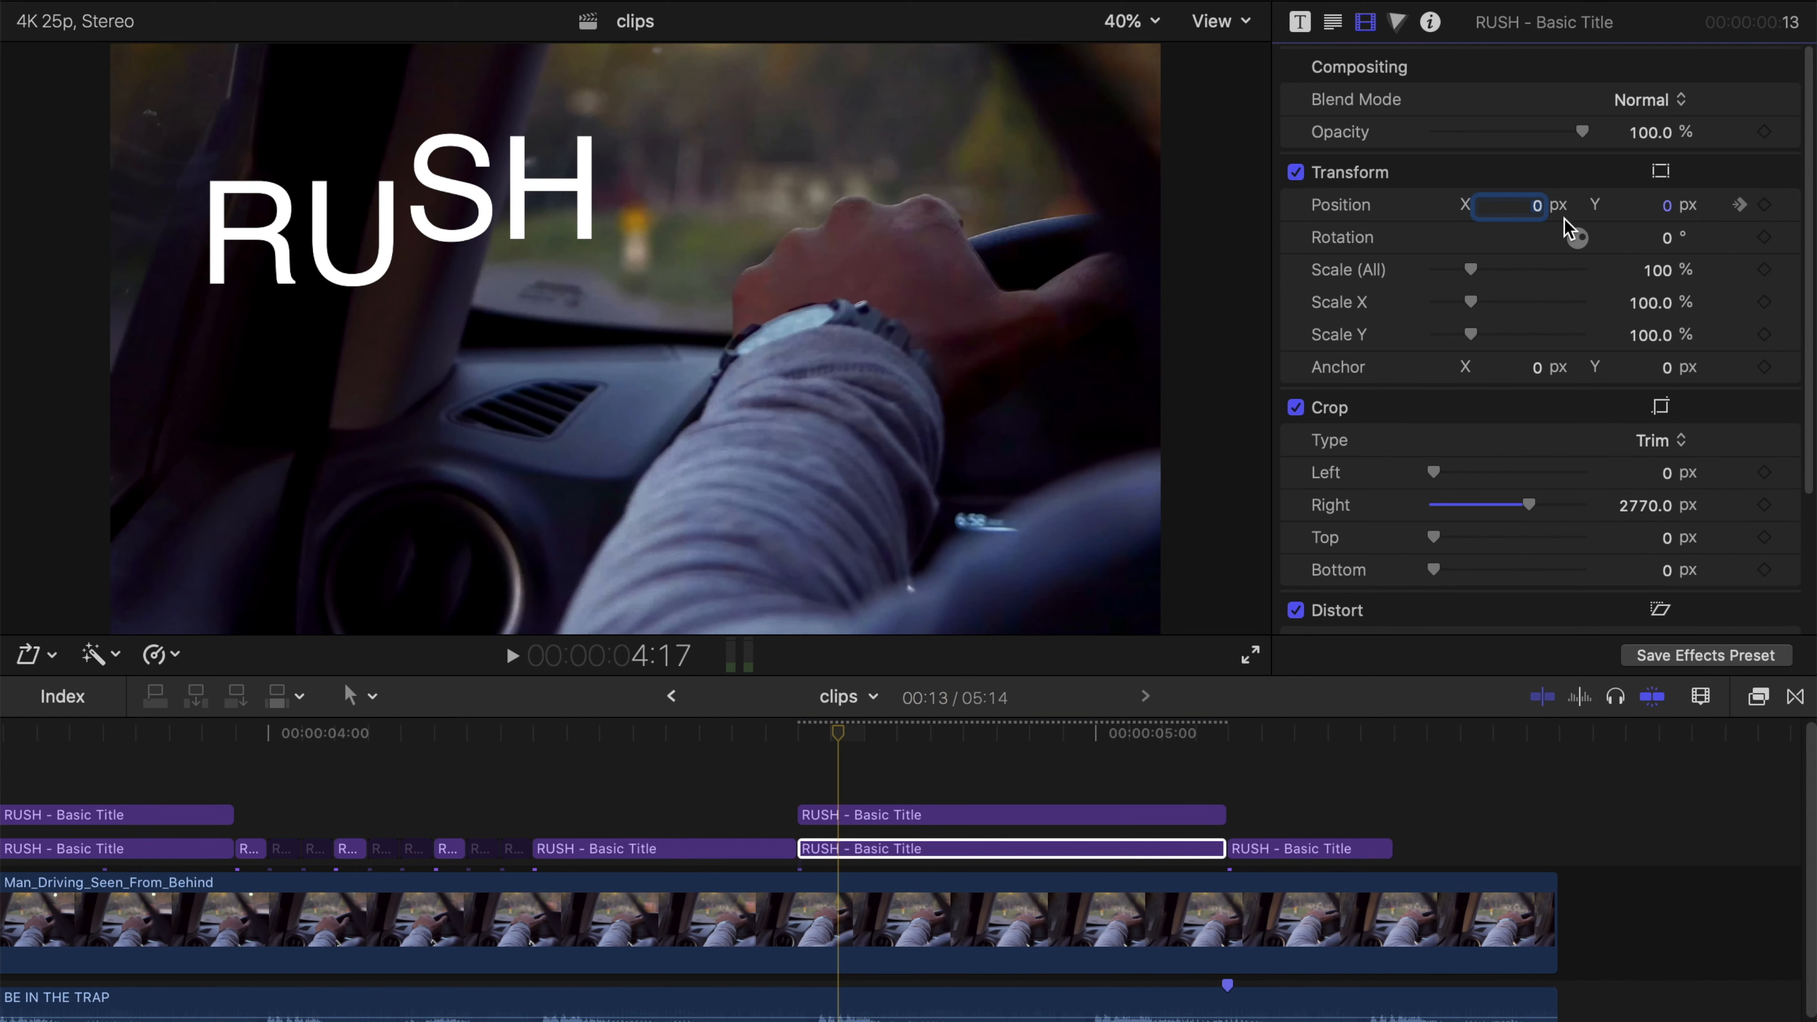
{"action": "left_click_drag", "start_coordinate": [1668, 210], "coordinate": [1668, 272]}
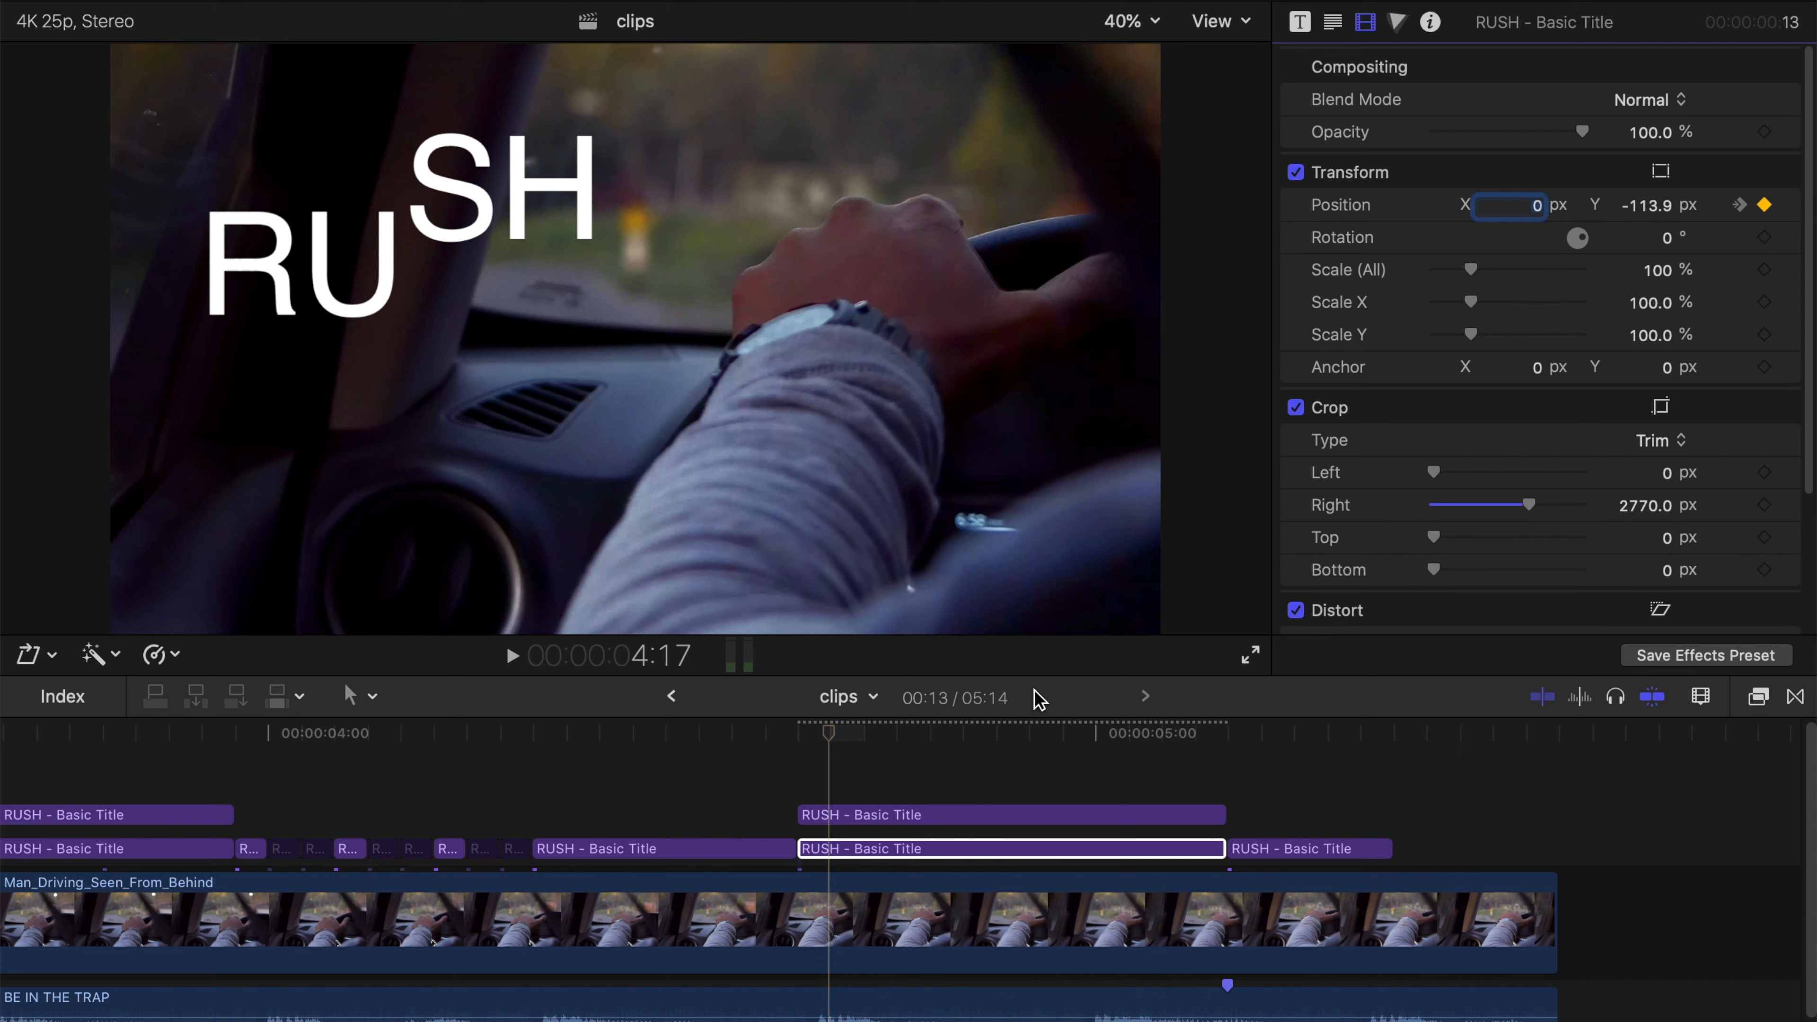
Step: Keyframe the lower RU title's Y position with varying offsets on the following frames, ending at 21.0 px at 5:00
{"action": "key", "text": "Right"}
{"action": "left_click_drag", "start_coordinate": [1659, 211], "coordinate": [1659, 232]}
{"action": "left_click", "coordinate": [953, 736]}
{"action": "left_click_drag", "start_coordinate": [954, 736], "coordinate": [1023, 737]}
{"action": "left_click_drag", "start_coordinate": [1662, 207], "coordinate": [1659, 189]}
{"action": "left_click", "coordinate": [1037, 736]}
{"action": "key", "text": "Right"}
{"action": "left_click_drag", "start_coordinate": [1091, 737], "coordinate": [1120, 746]}
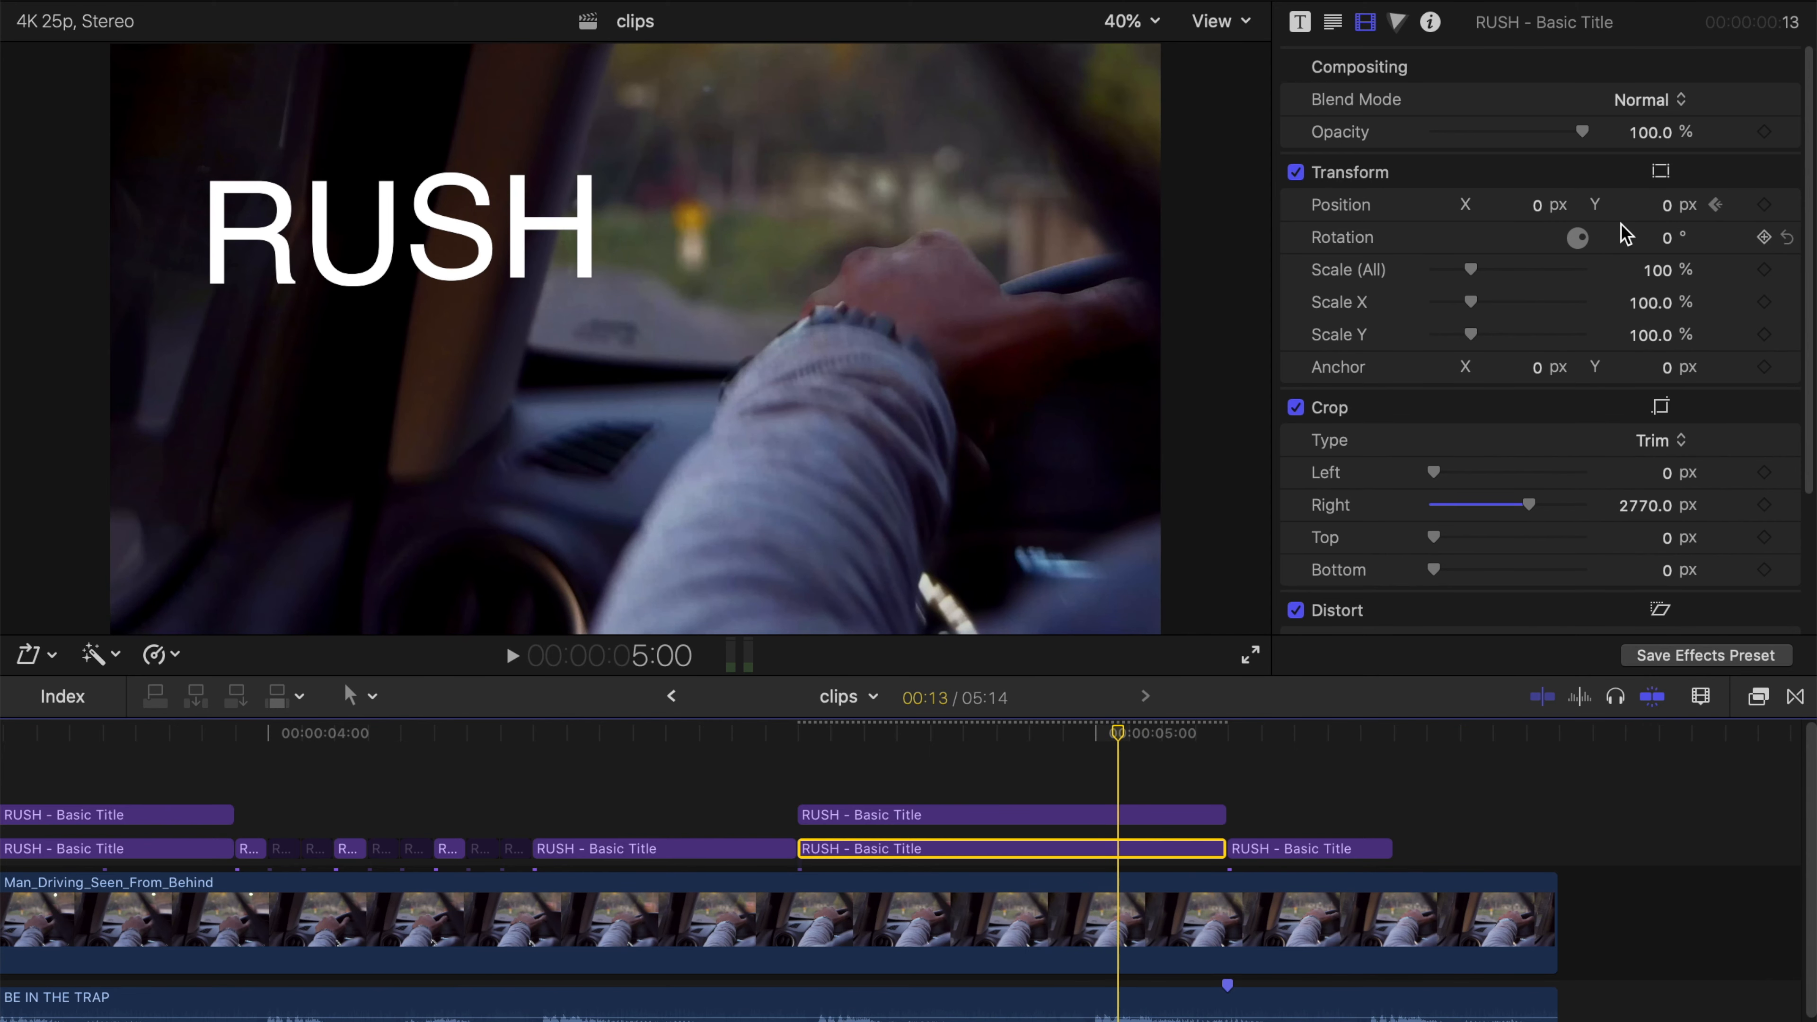
{"action": "left_click_drag", "start_coordinate": [1669, 215], "coordinate": [1669, 204]}
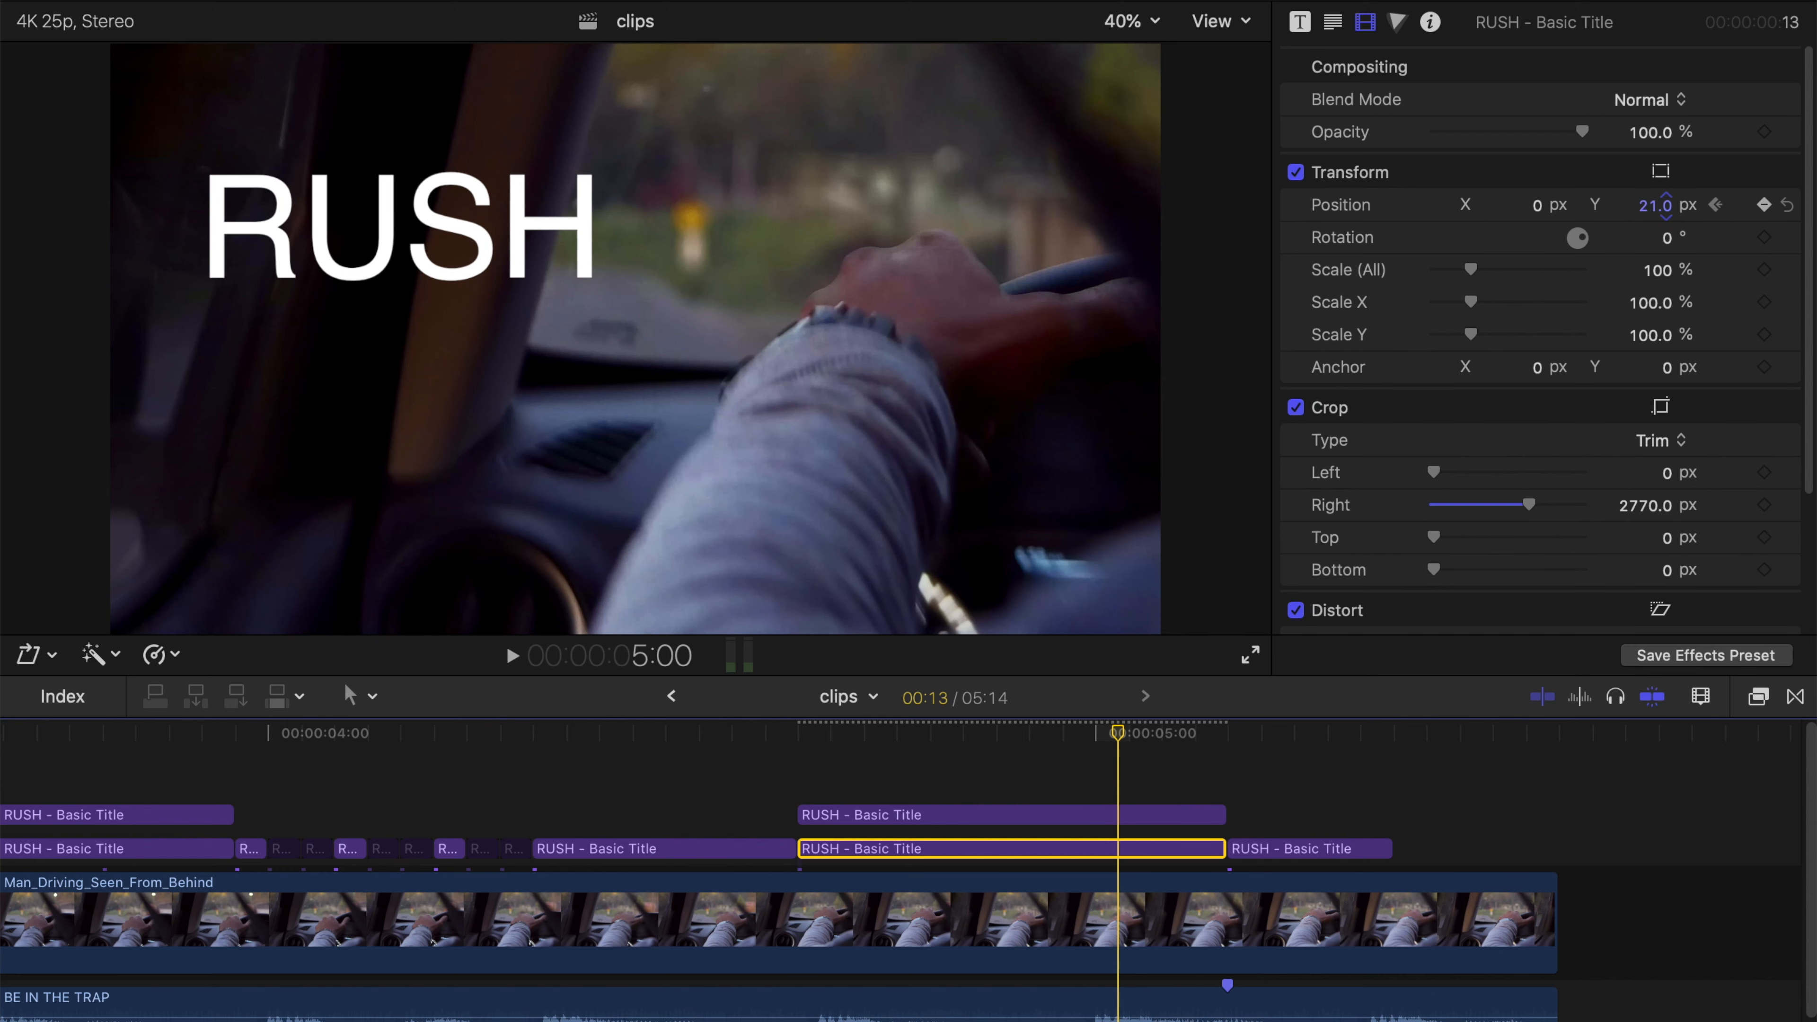
Step: Play the split SH and RU title animation from its start at 4:16
{"action": "left_click", "coordinate": [799, 751]}
{"action": "key", "text": "space"}
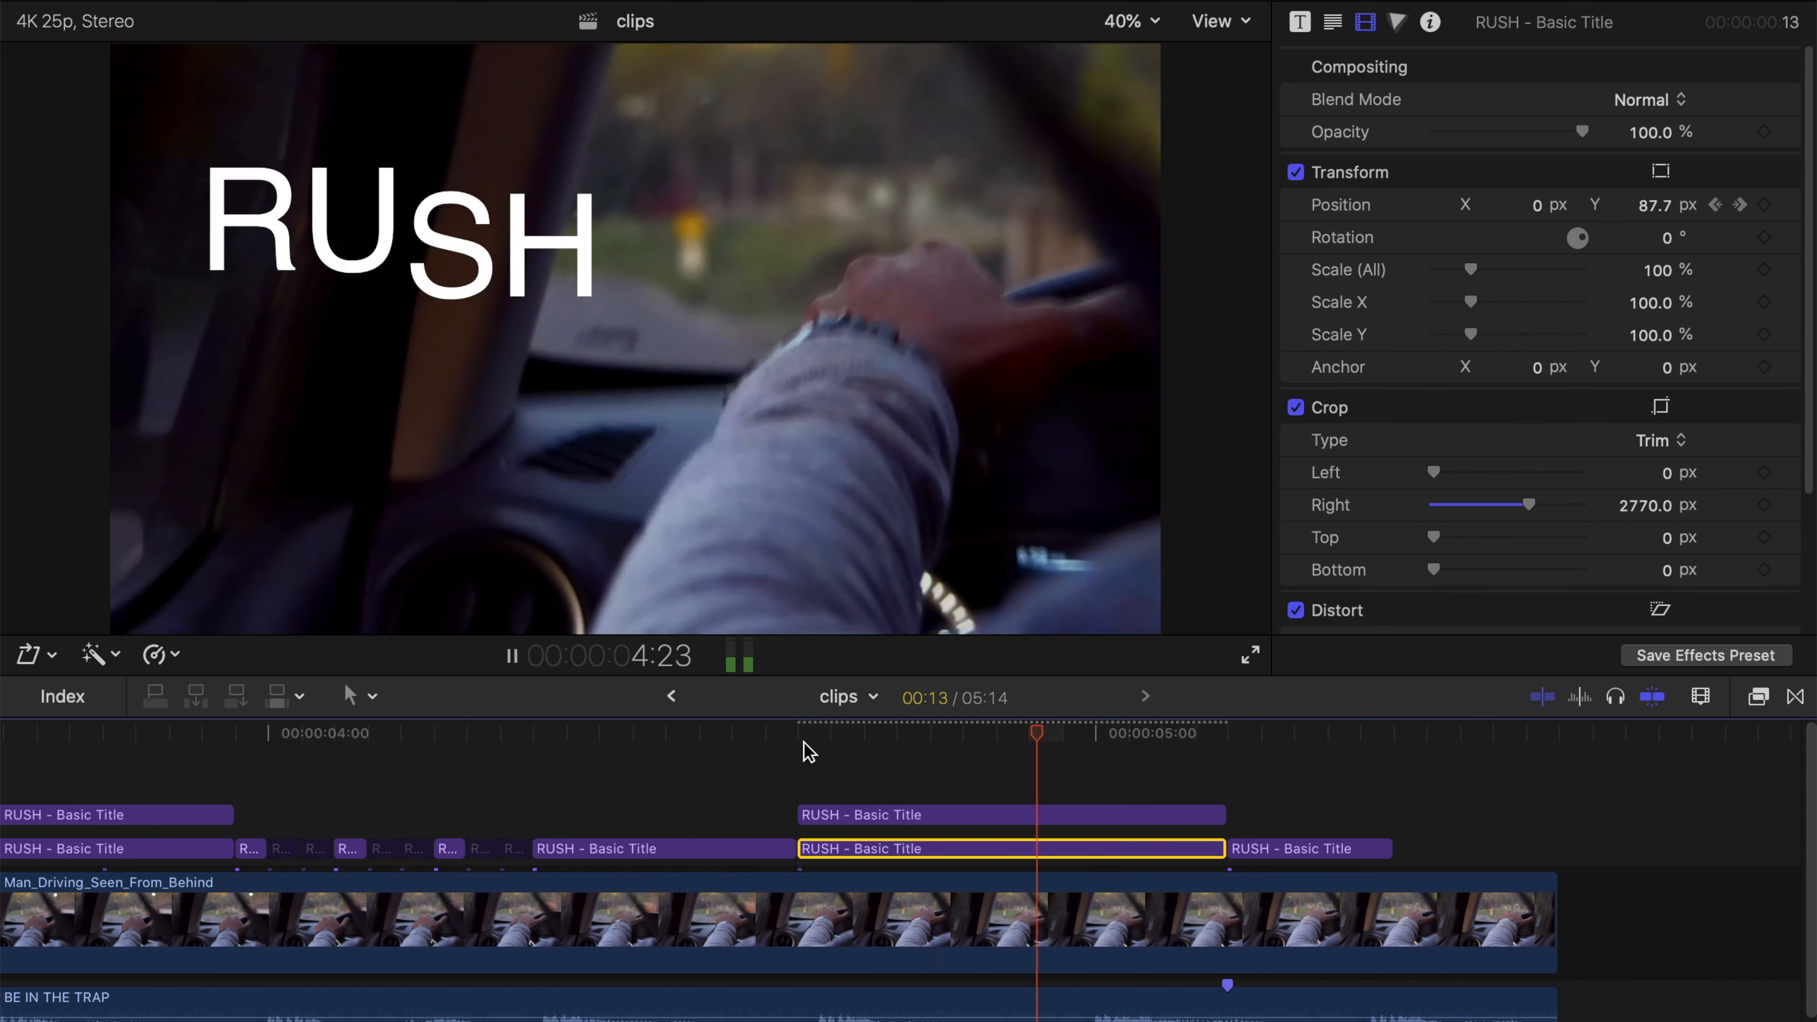
{"action": "left_click", "coordinate": [804, 751]}
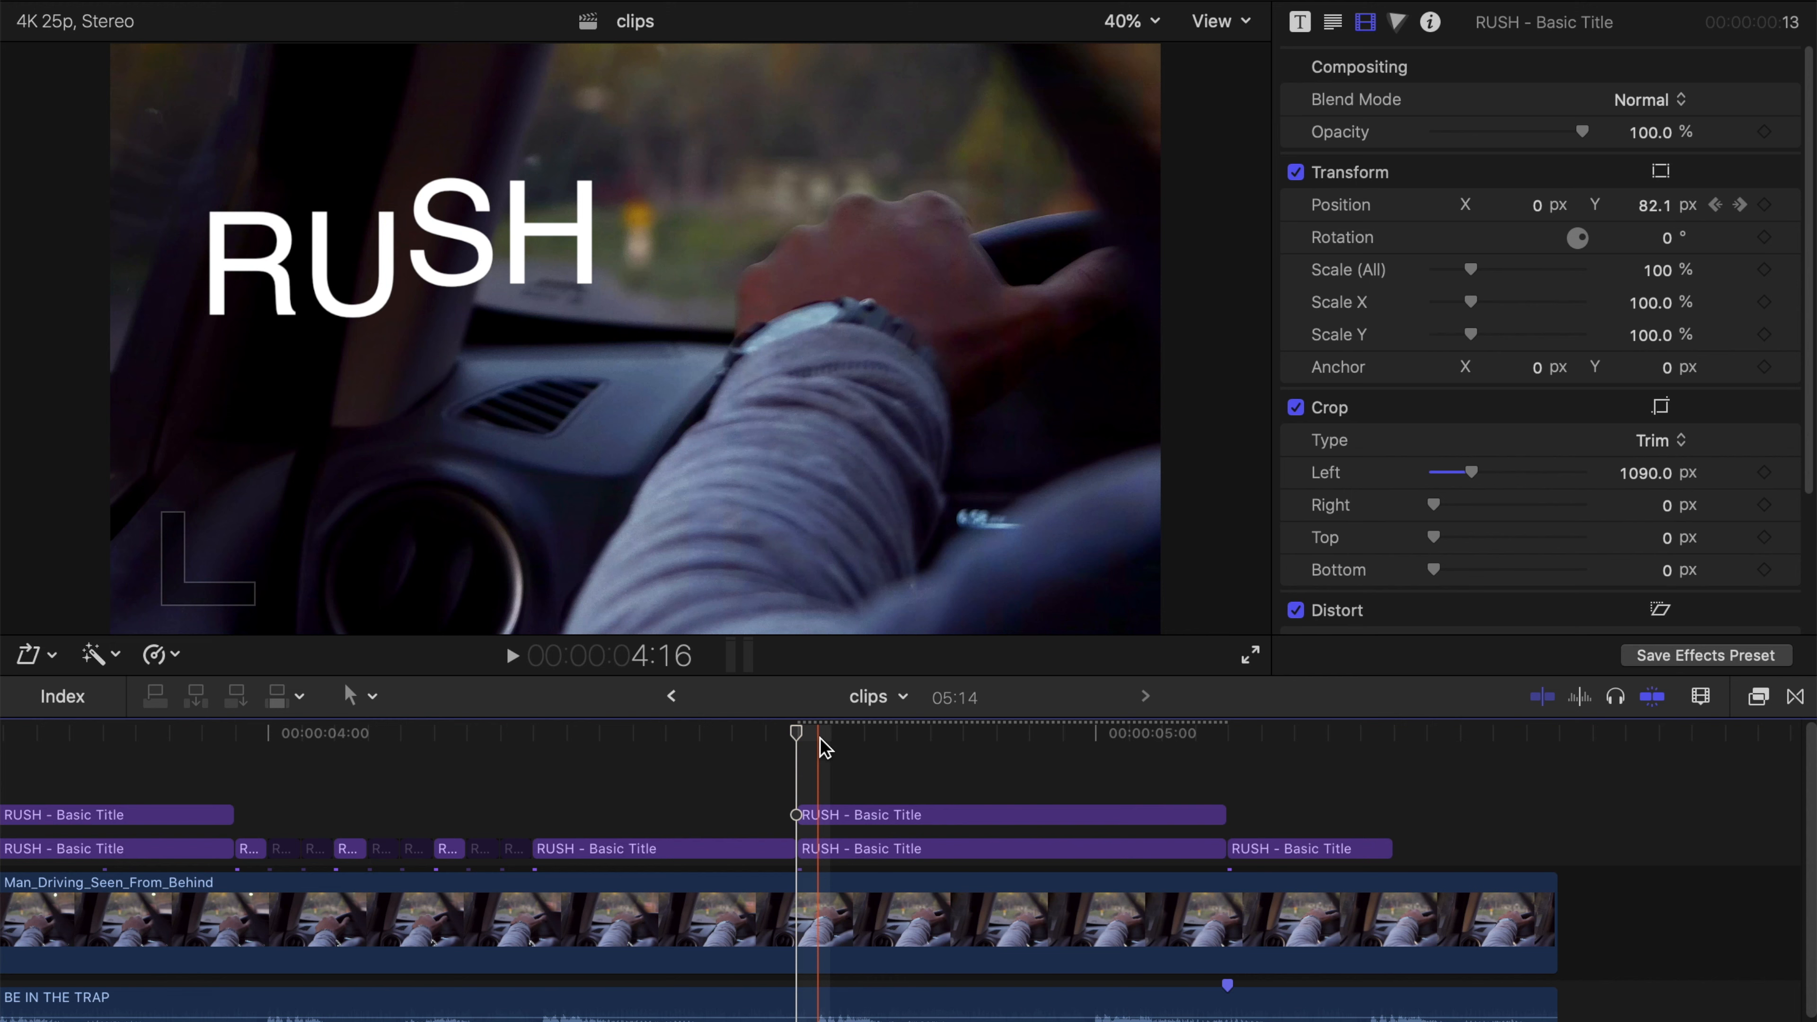
Step: Find the Prism effect and apply it to both the upper SH title and the lower RU title
{"action": "left_click", "coordinate": [1748, 703]}
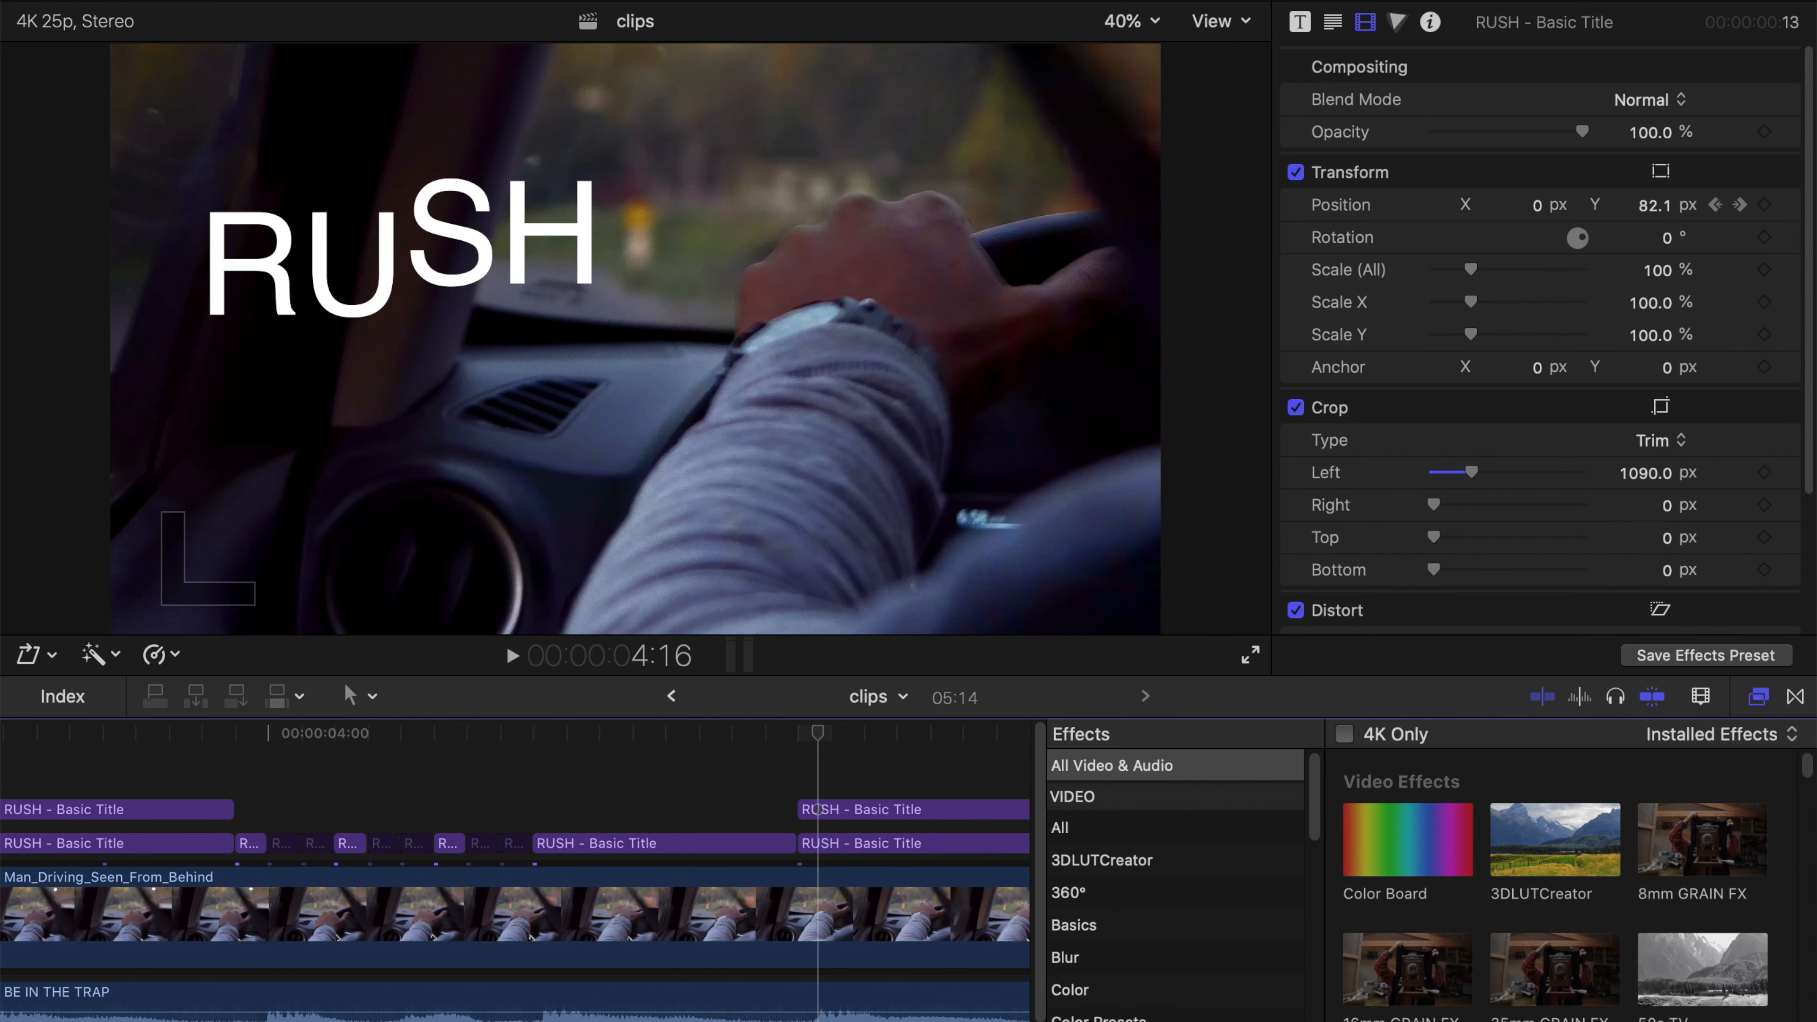
{"action": "type", "text": "prism"}
{"action": "left_click_drag", "start_coordinate": [1342, 802], "coordinate": [884, 814]}
{"action": "left_click_drag", "start_coordinate": [1367, 801], "coordinate": [891, 843]}
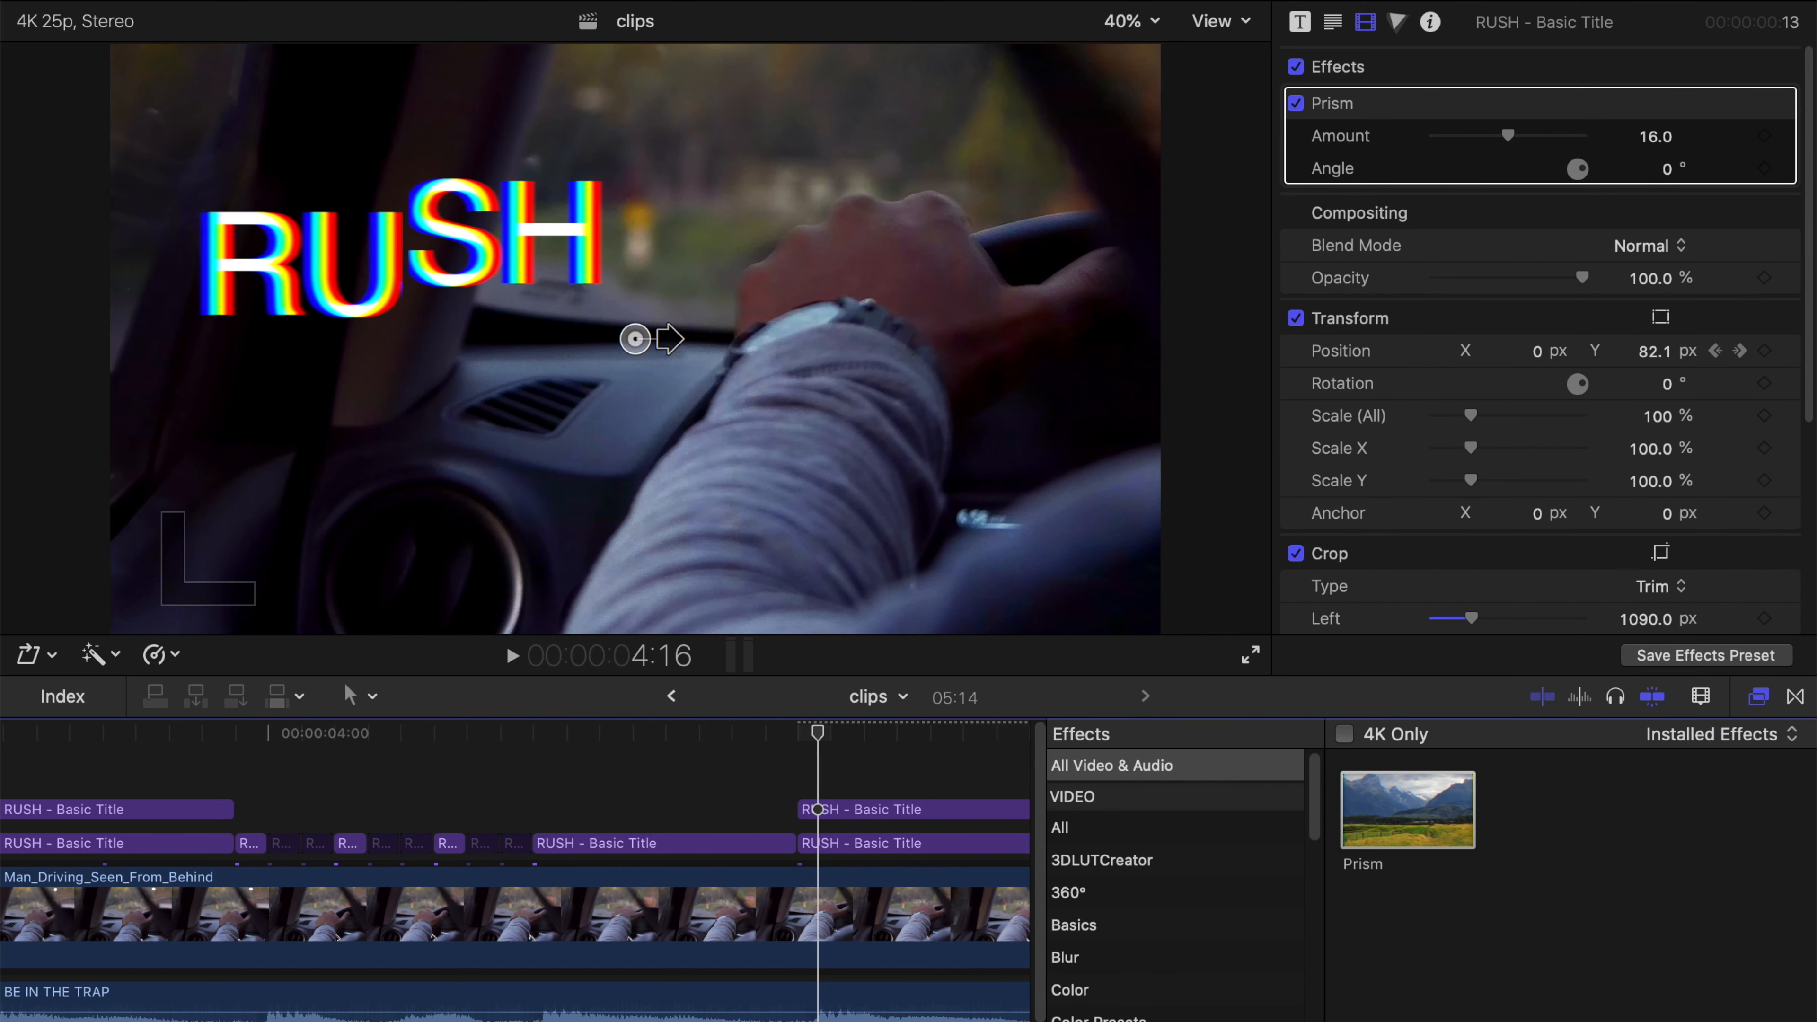
Step: Find the Bad TV effect, apply it to both split title pieces, and close the effects browser
{"action": "key", "text": "BackSpace"}
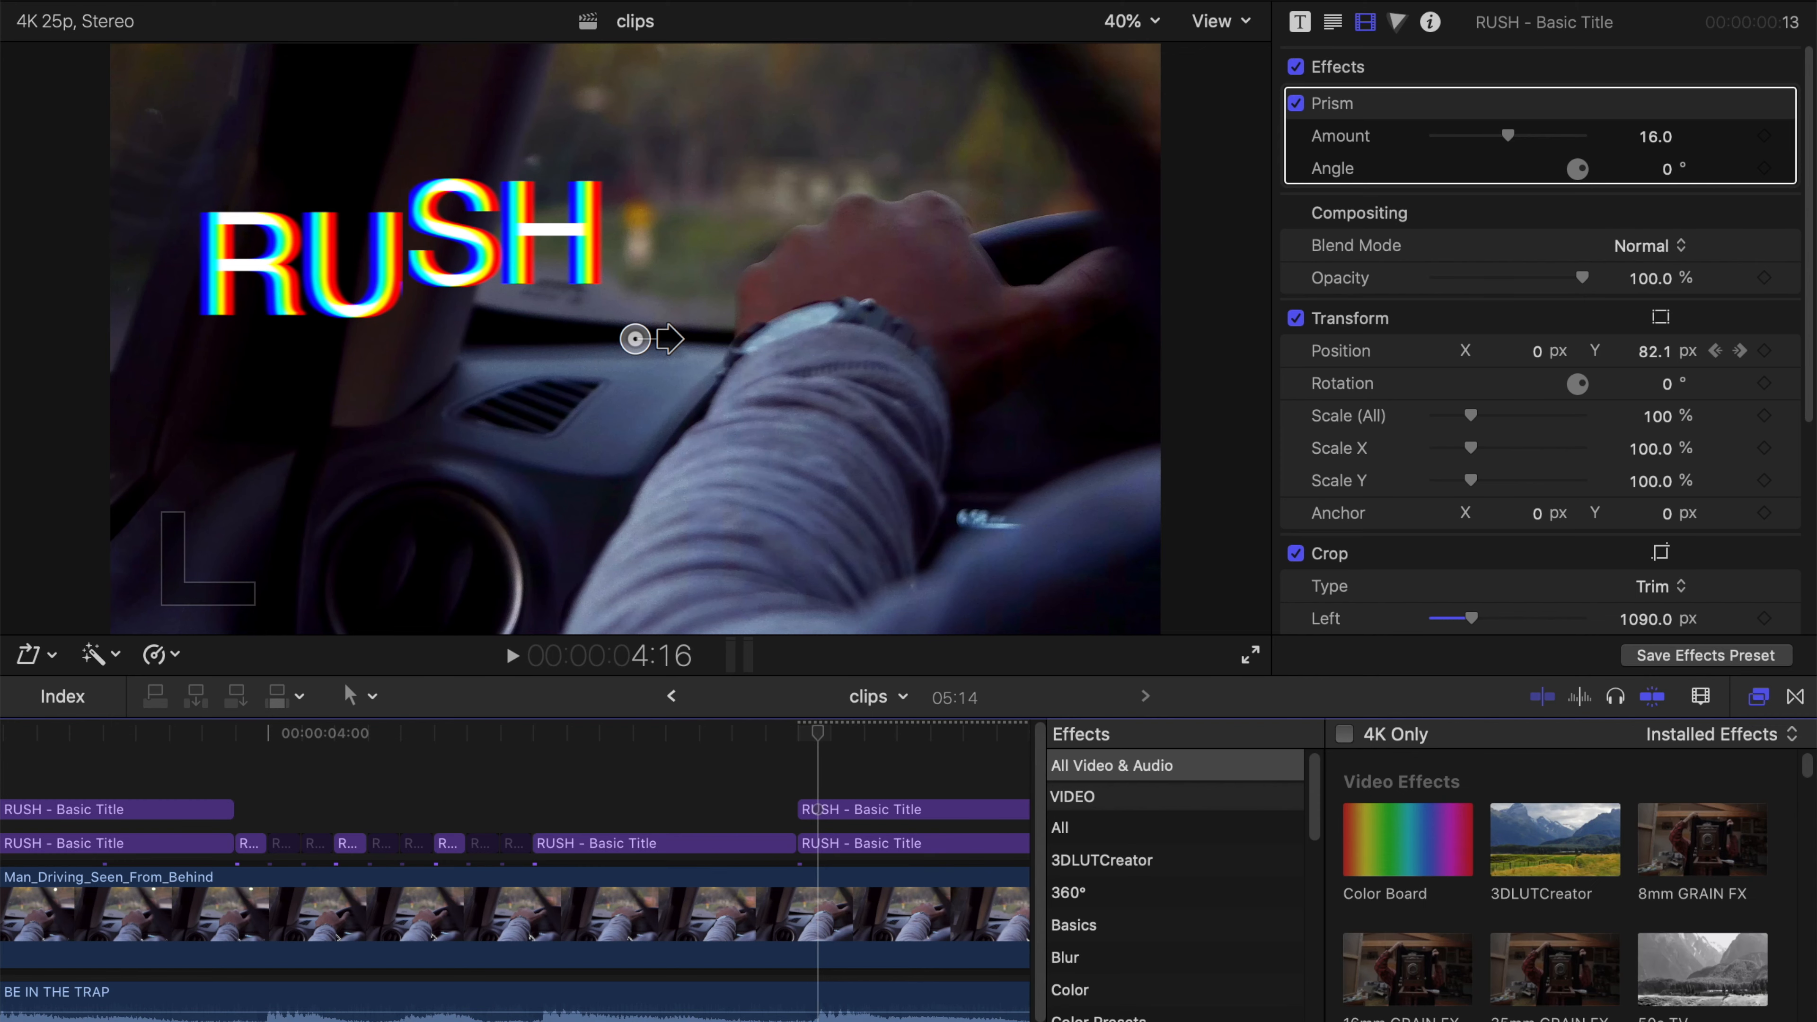
{"action": "type", "text": "bad"}
{"action": "left_click_drag", "start_coordinate": [1395, 864], "coordinate": [975, 847]}
{"action": "left_click", "coordinate": [1758, 696]}
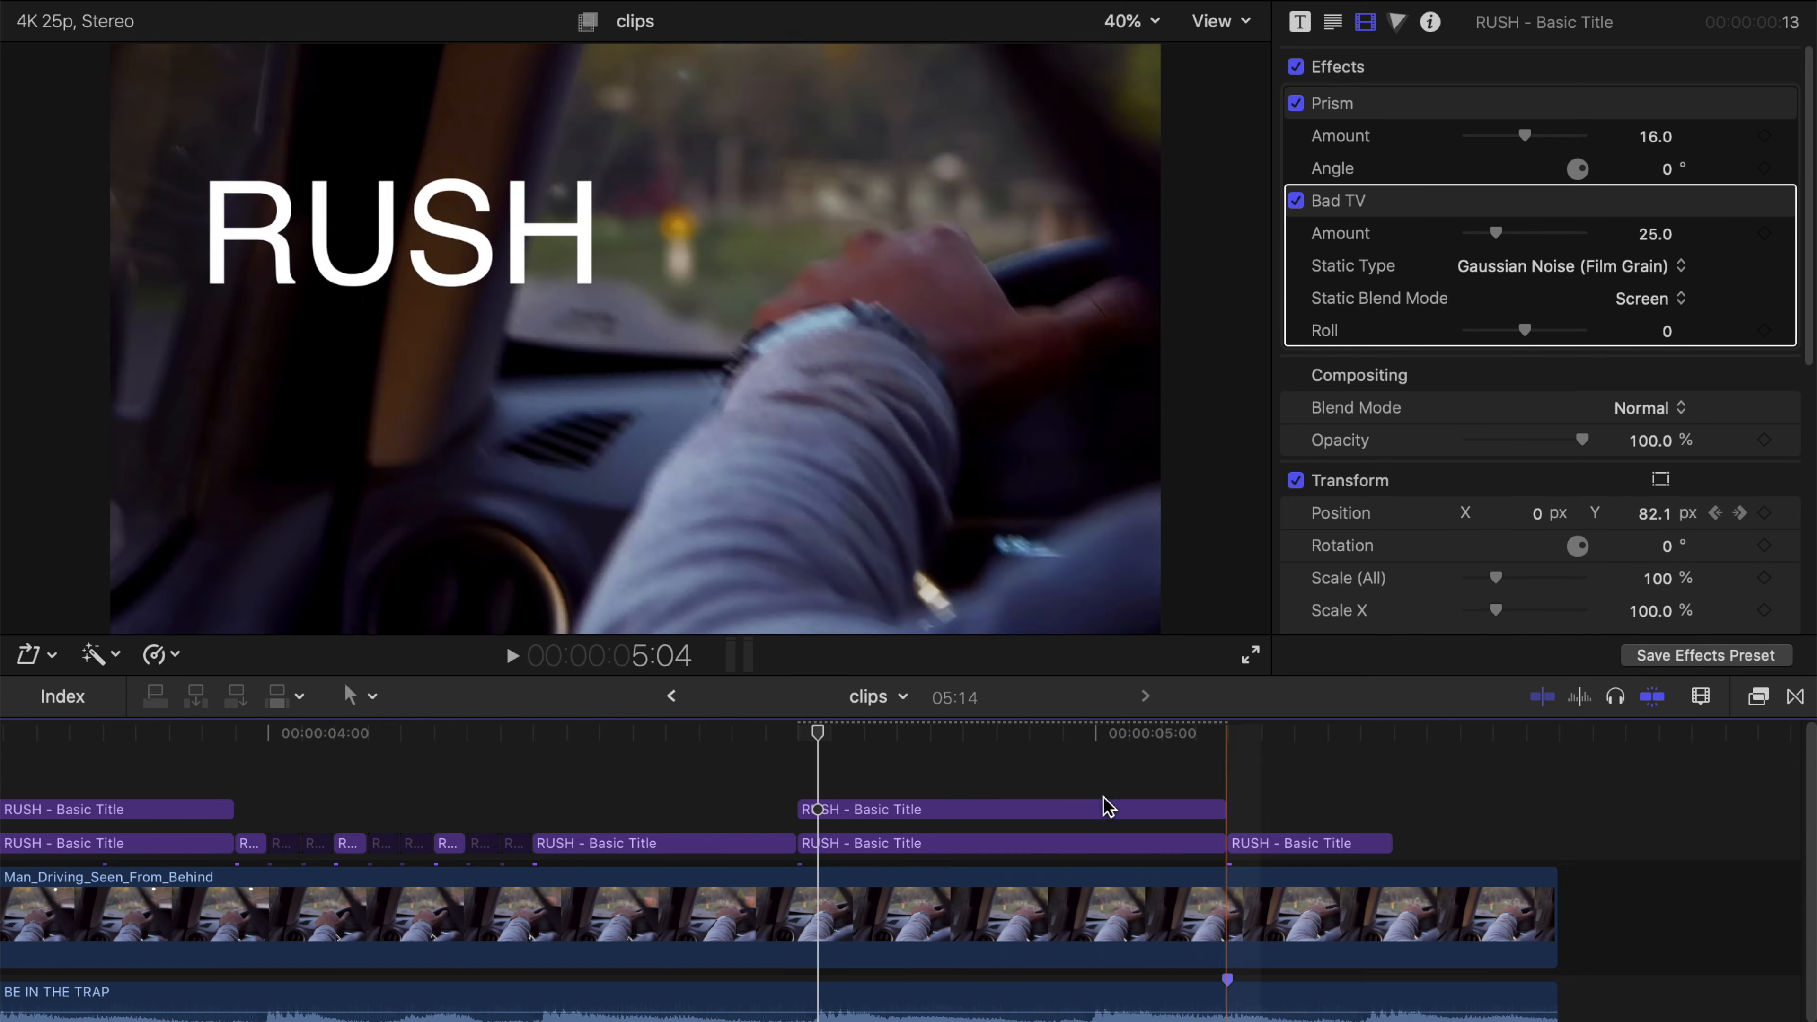
Step: Play back the split title section to check the Prism and Bad TV effects
{"action": "key", "text": "space"}
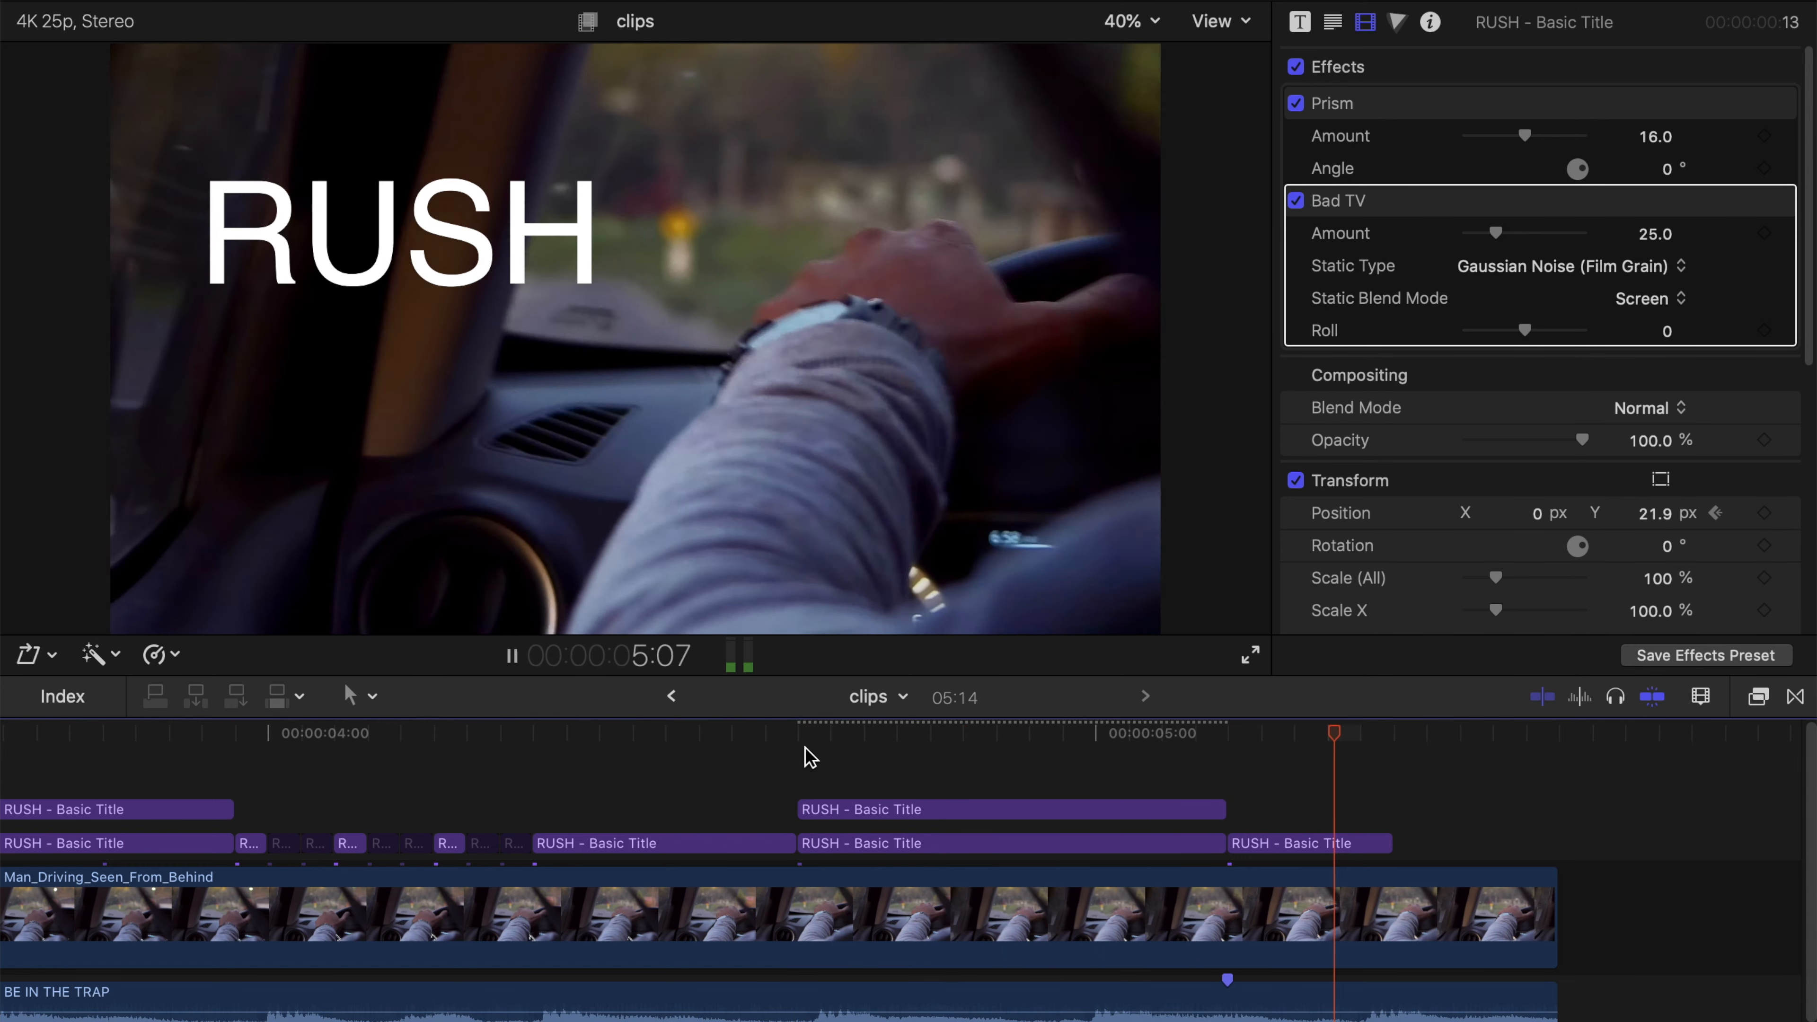
{"action": "key", "text": "space"}
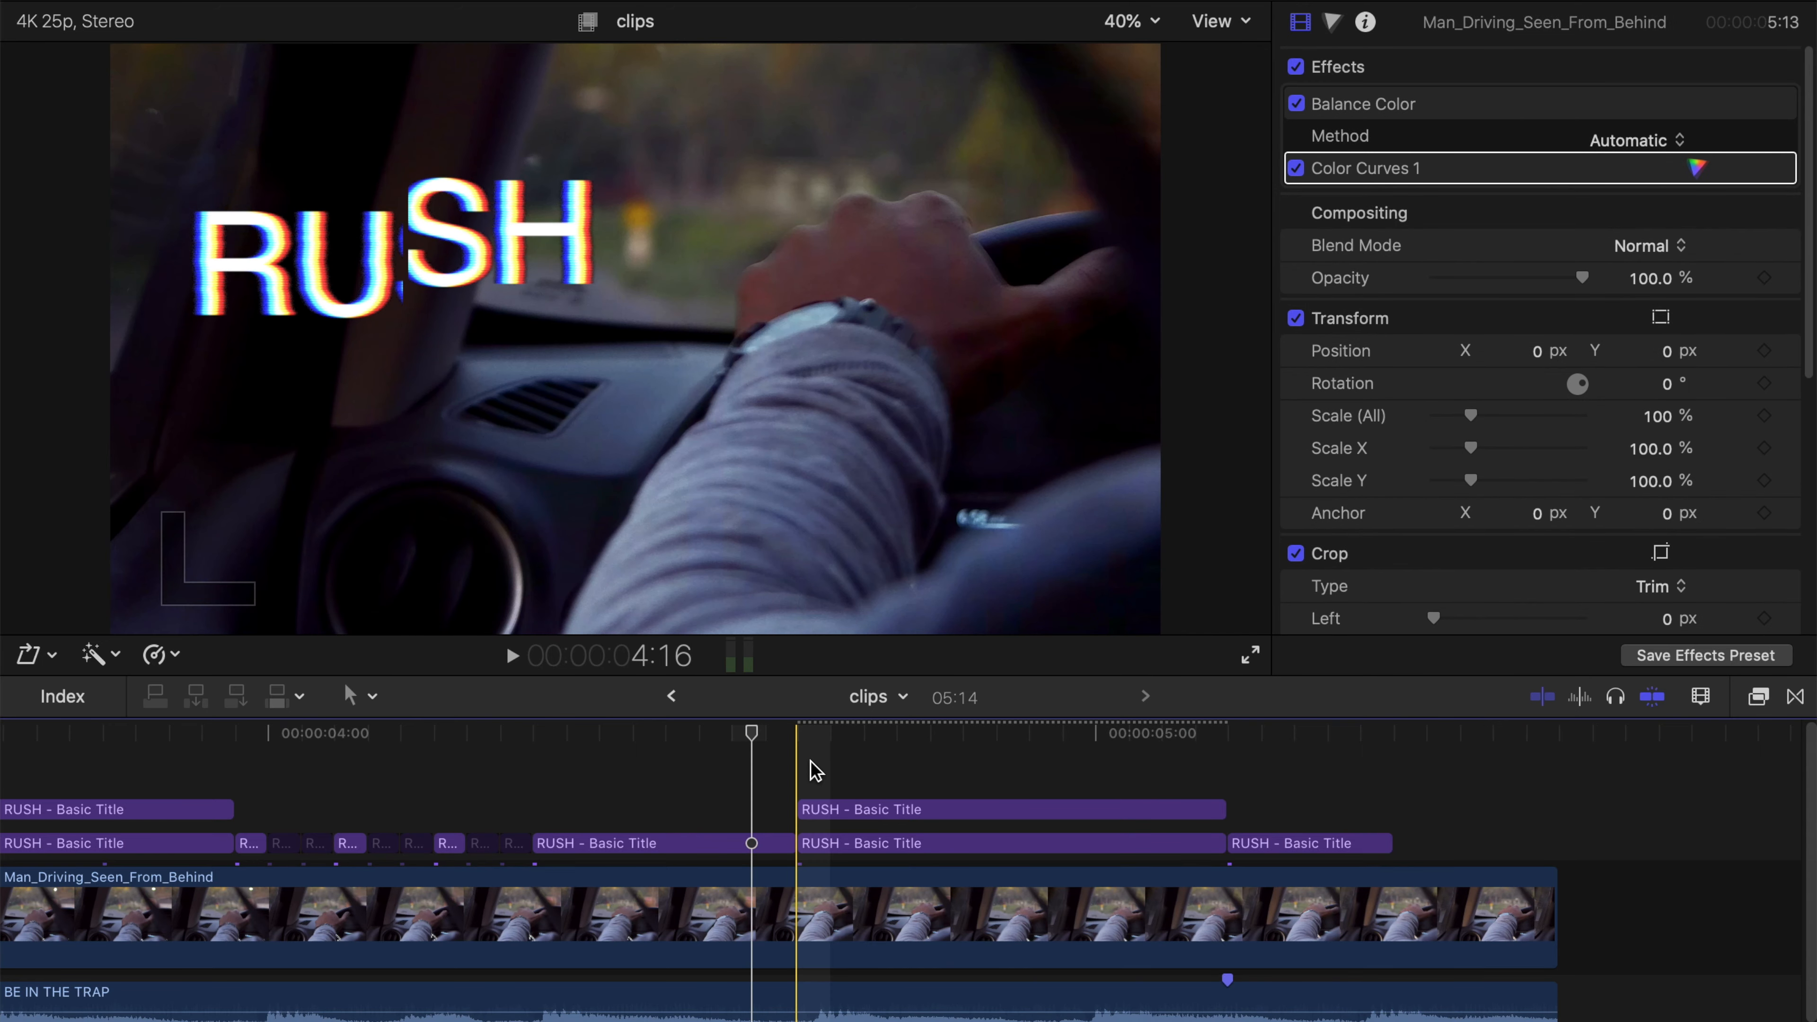
{"action": "key", "text": "space"}
{"action": "key", "text": "space"}
Step: On the upper SH title, set the Prism amount to 20 and the Bad TV static type to TV static
{"action": "left_click", "coordinate": [916, 753]}
{"action": "left_click", "coordinate": [943, 808]}
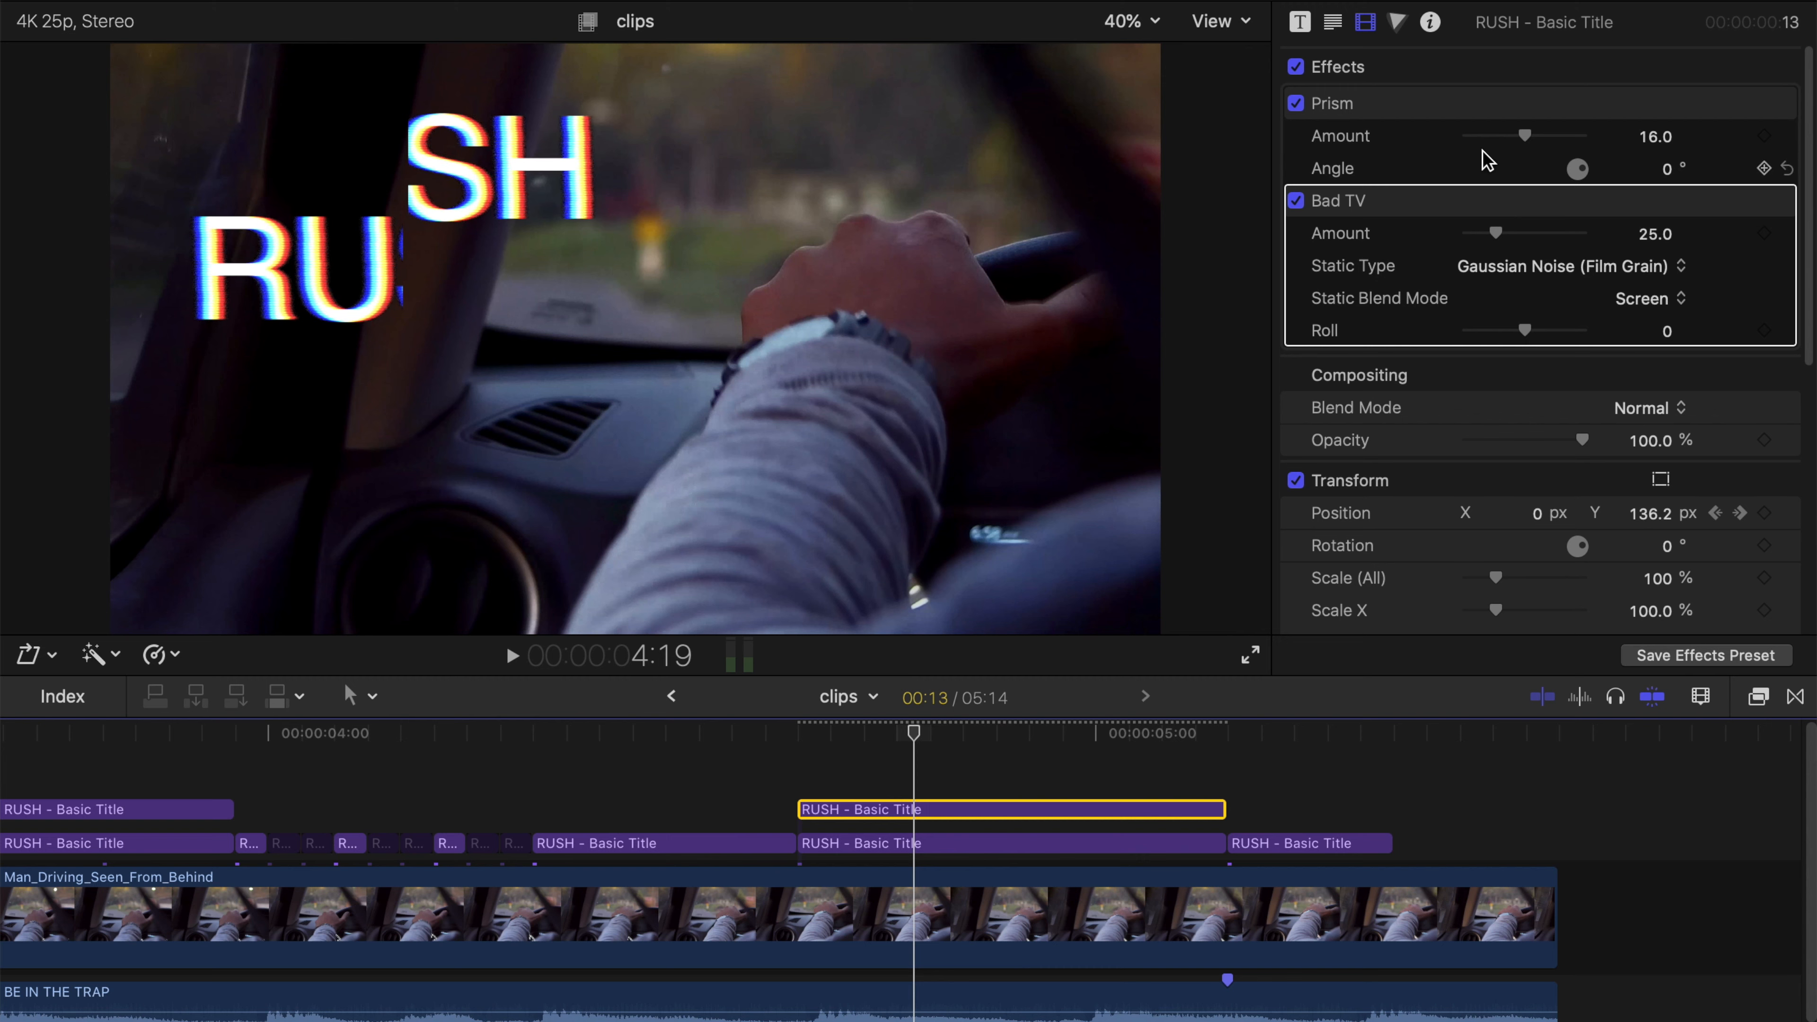
{"action": "mouse_move", "coordinate": [1519, 138]}
{"action": "left_mouse_down"}
{"action": "mouse_move", "coordinate": [1501, 143]}
{"action": "mouse_move", "coordinate": [1538, 136]}
{"action": "left_mouse_up"}
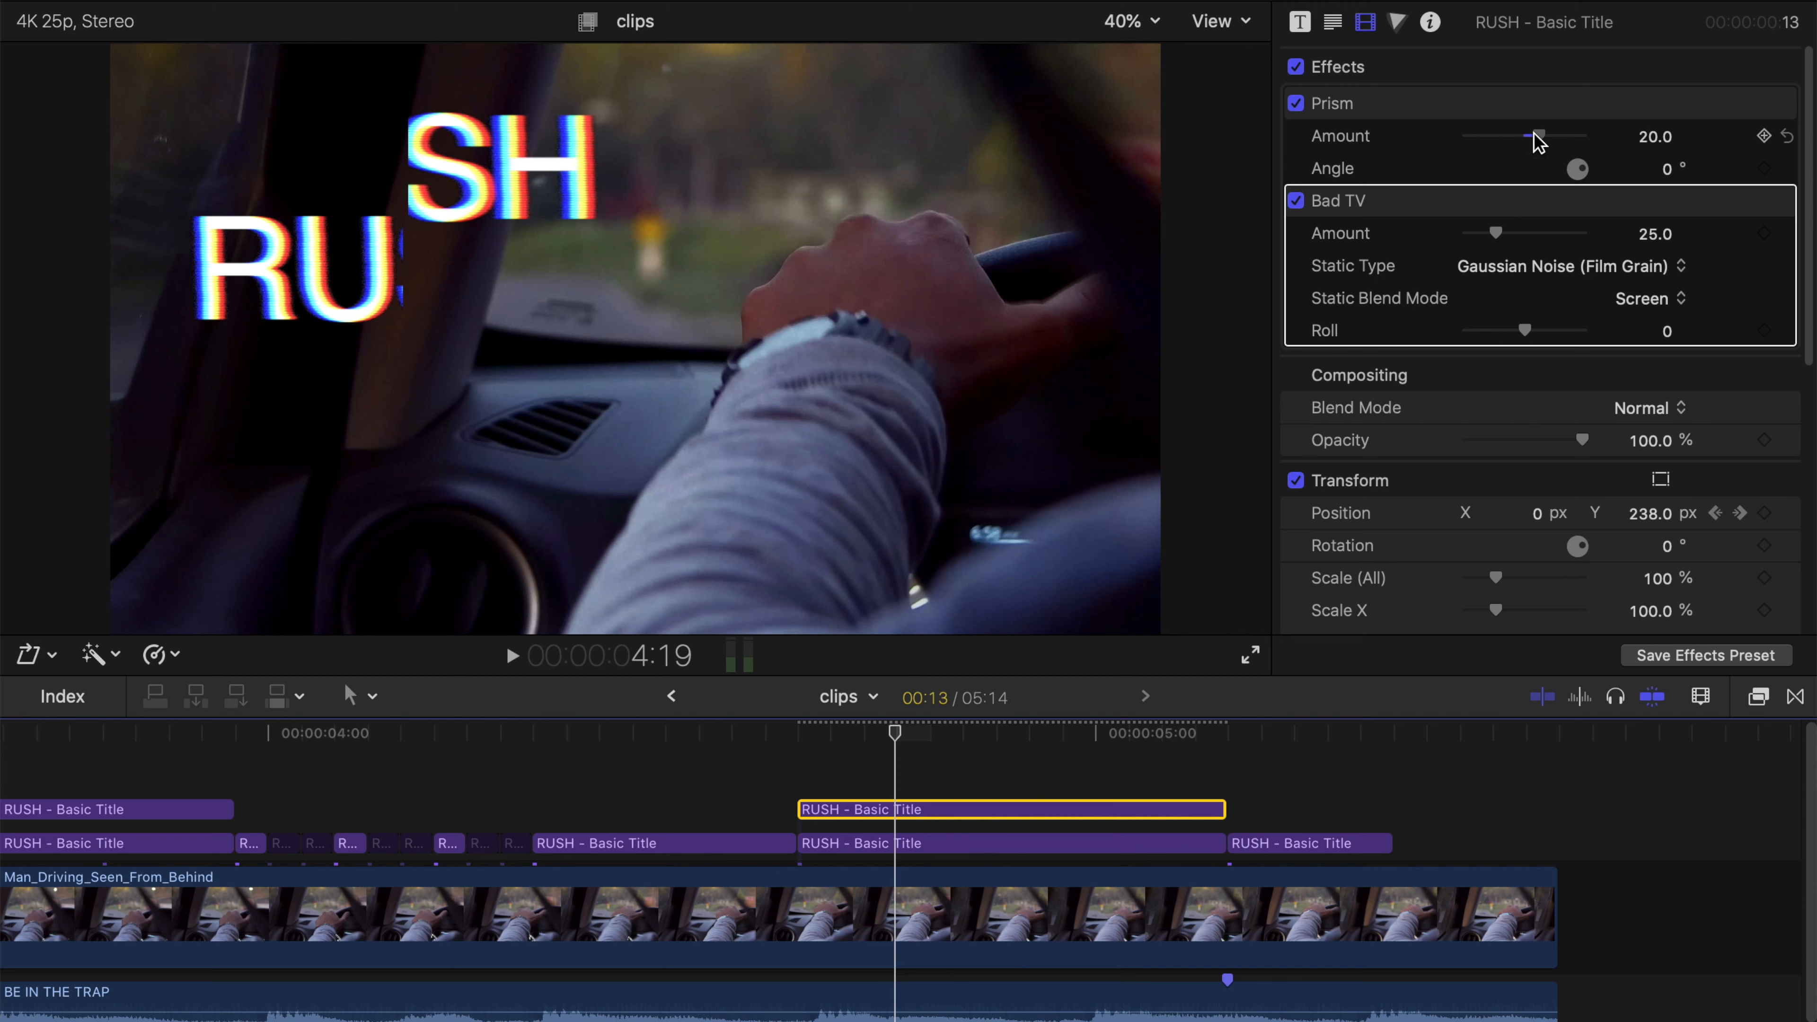
{"action": "left_click", "coordinate": [1640, 269]}
{"action": "left_click", "coordinate": [1560, 211]}
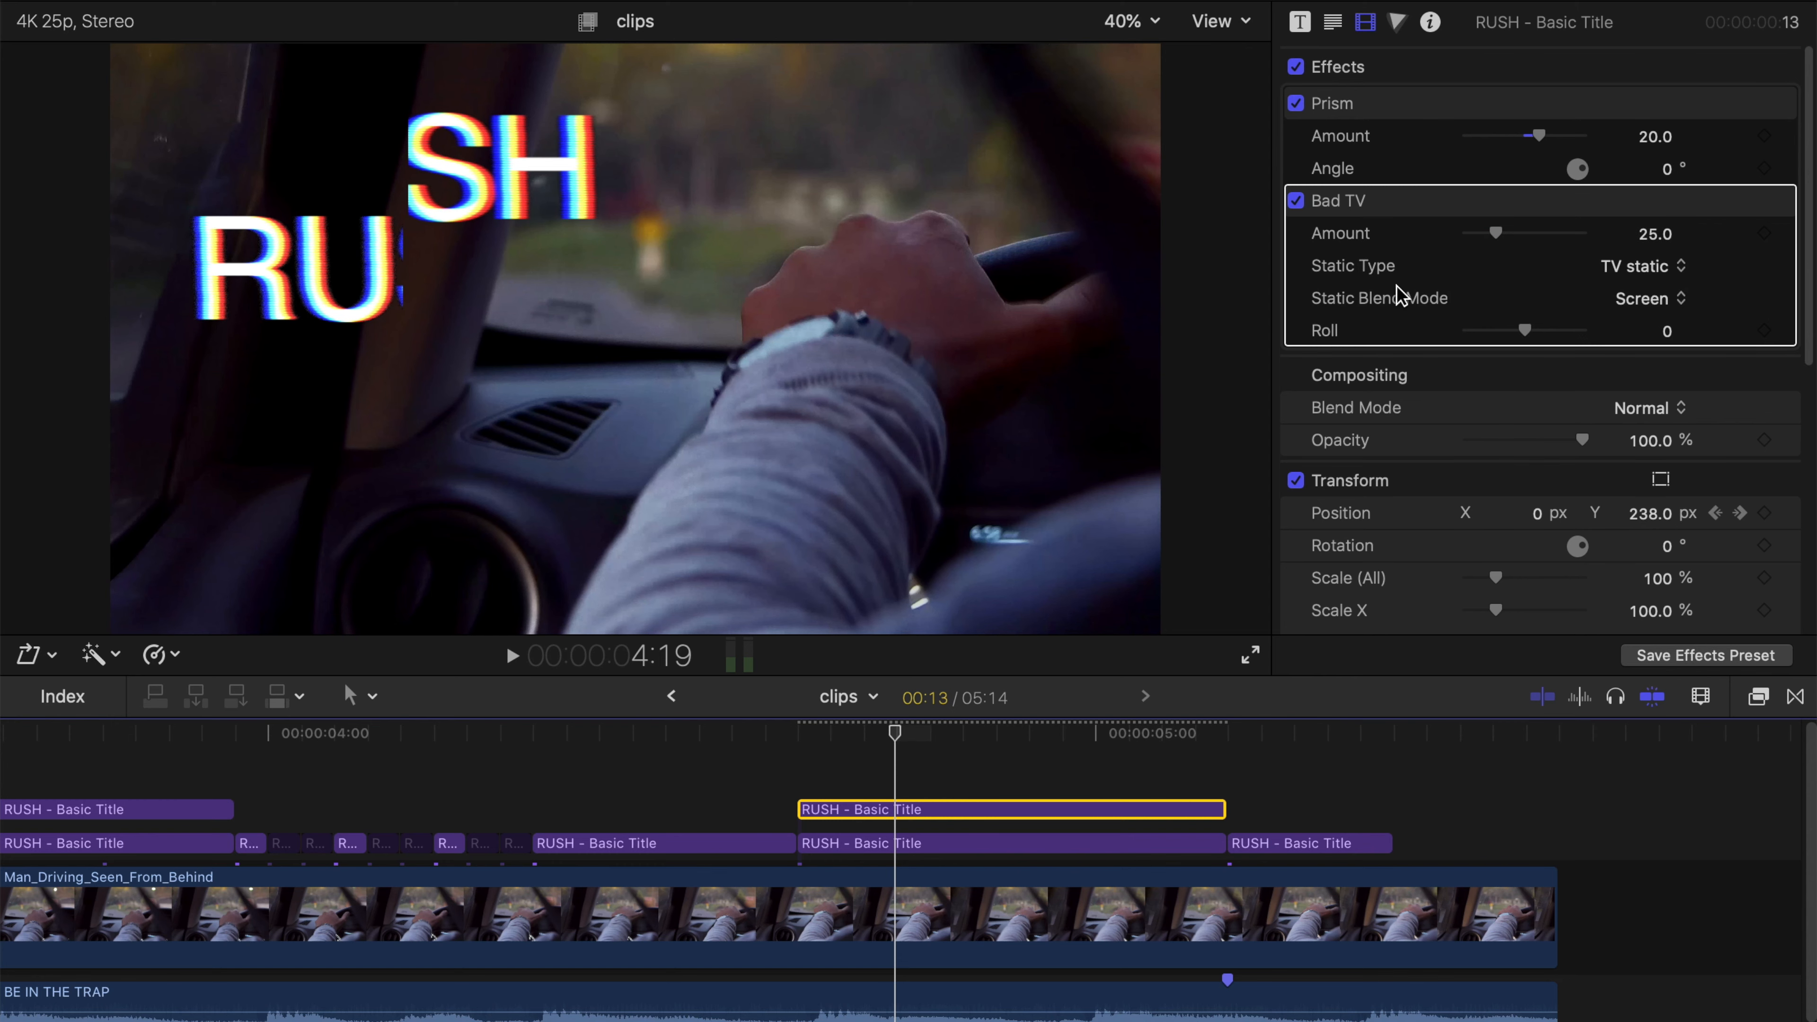
Step: On the lower RU title, set Prism amount 21, Bad TV static type TV static, and Prism angle 292.3°
{"action": "left_click", "coordinate": [1023, 845]}
{"action": "left_click_drag", "start_coordinate": [1524, 136], "coordinate": [1538, 140]}
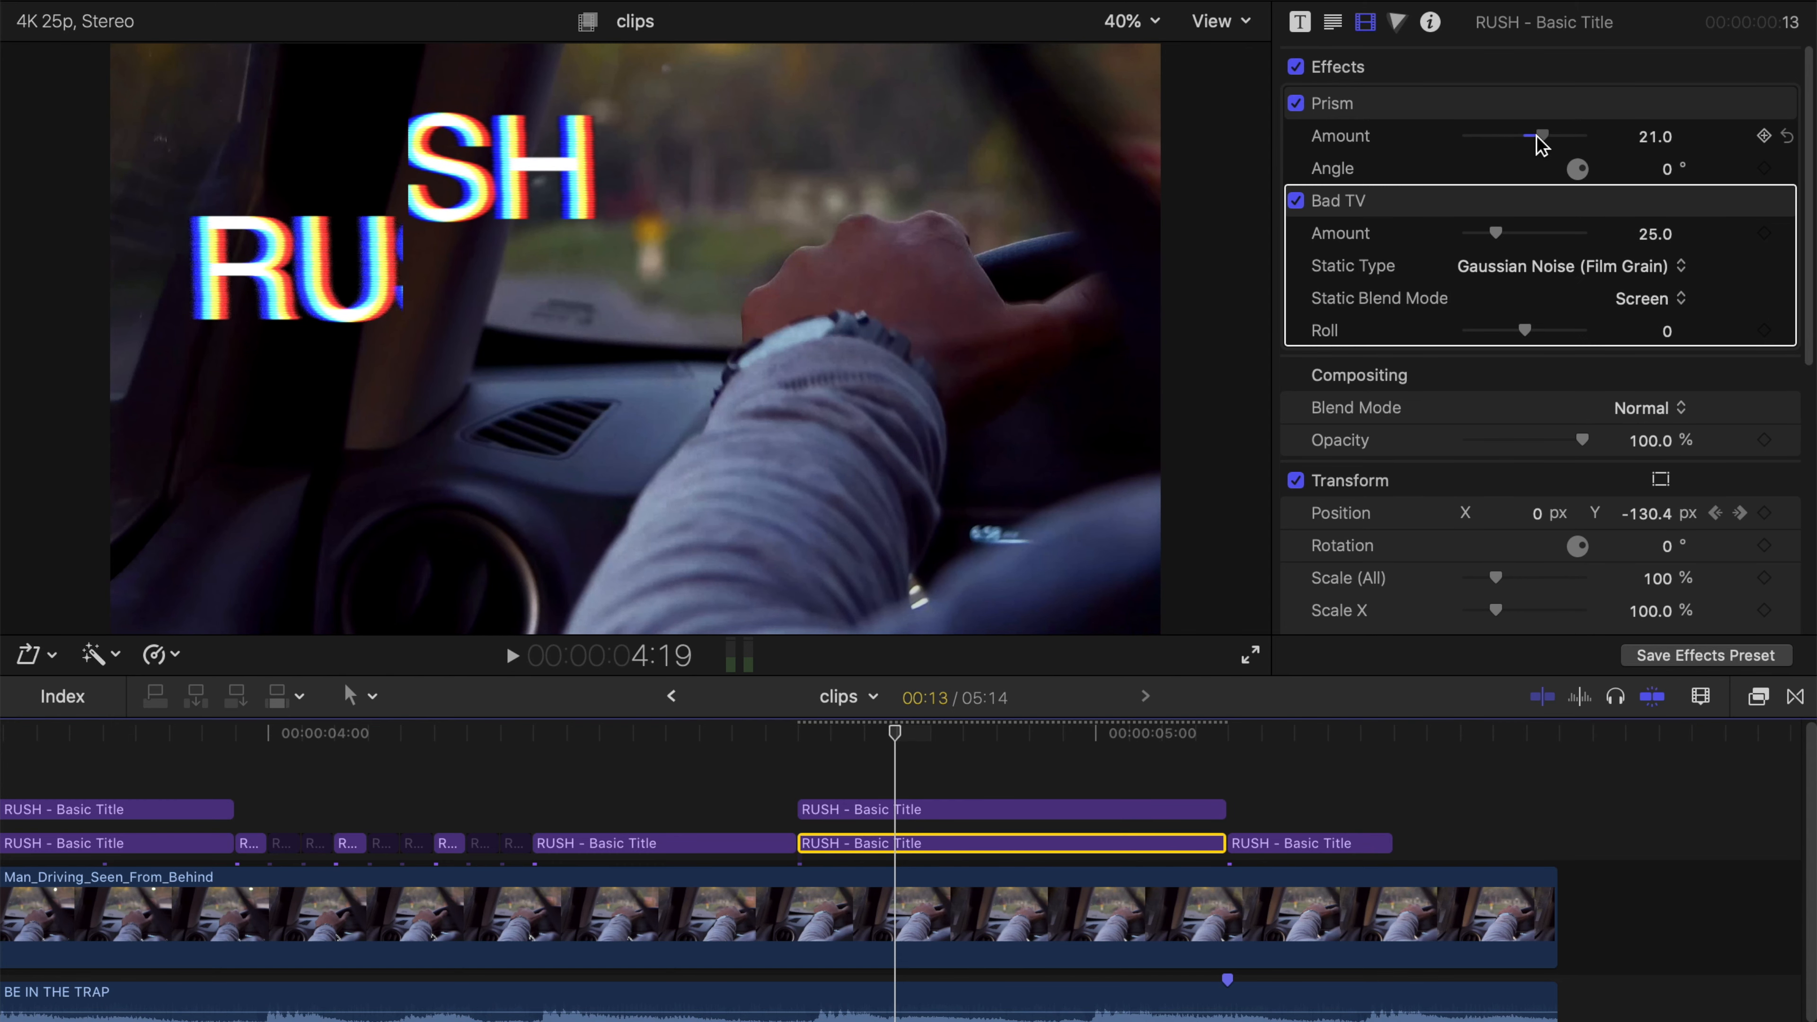
{"action": "left_click", "coordinate": [1545, 272]}
{"action": "left_click", "coordinate": [1559, 215]}
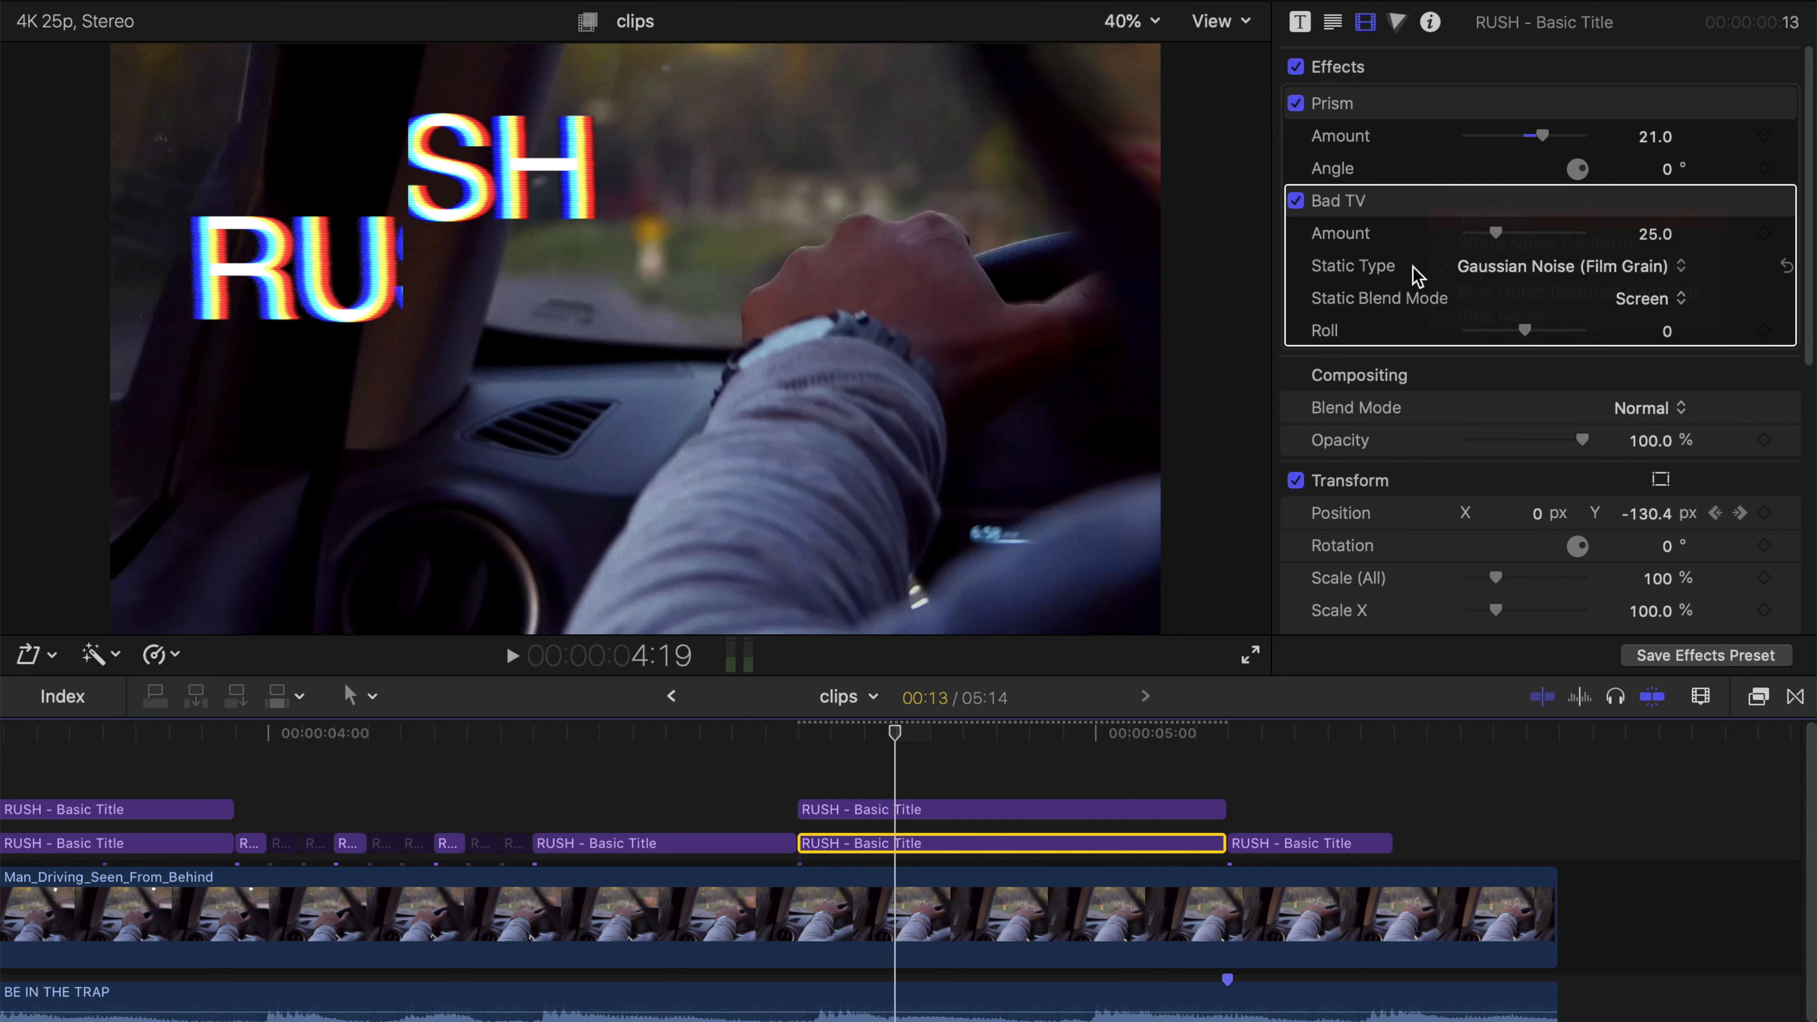
{"action": "left_click_drag", "start_coordinate": [1592, 179], "coordinate": [1586, 195]}
Step: Set the upper SH title's Prism angle to 272.7° and its left crop to 1032 px
{"action": "left_click", "coordinate": [1039, 811]}
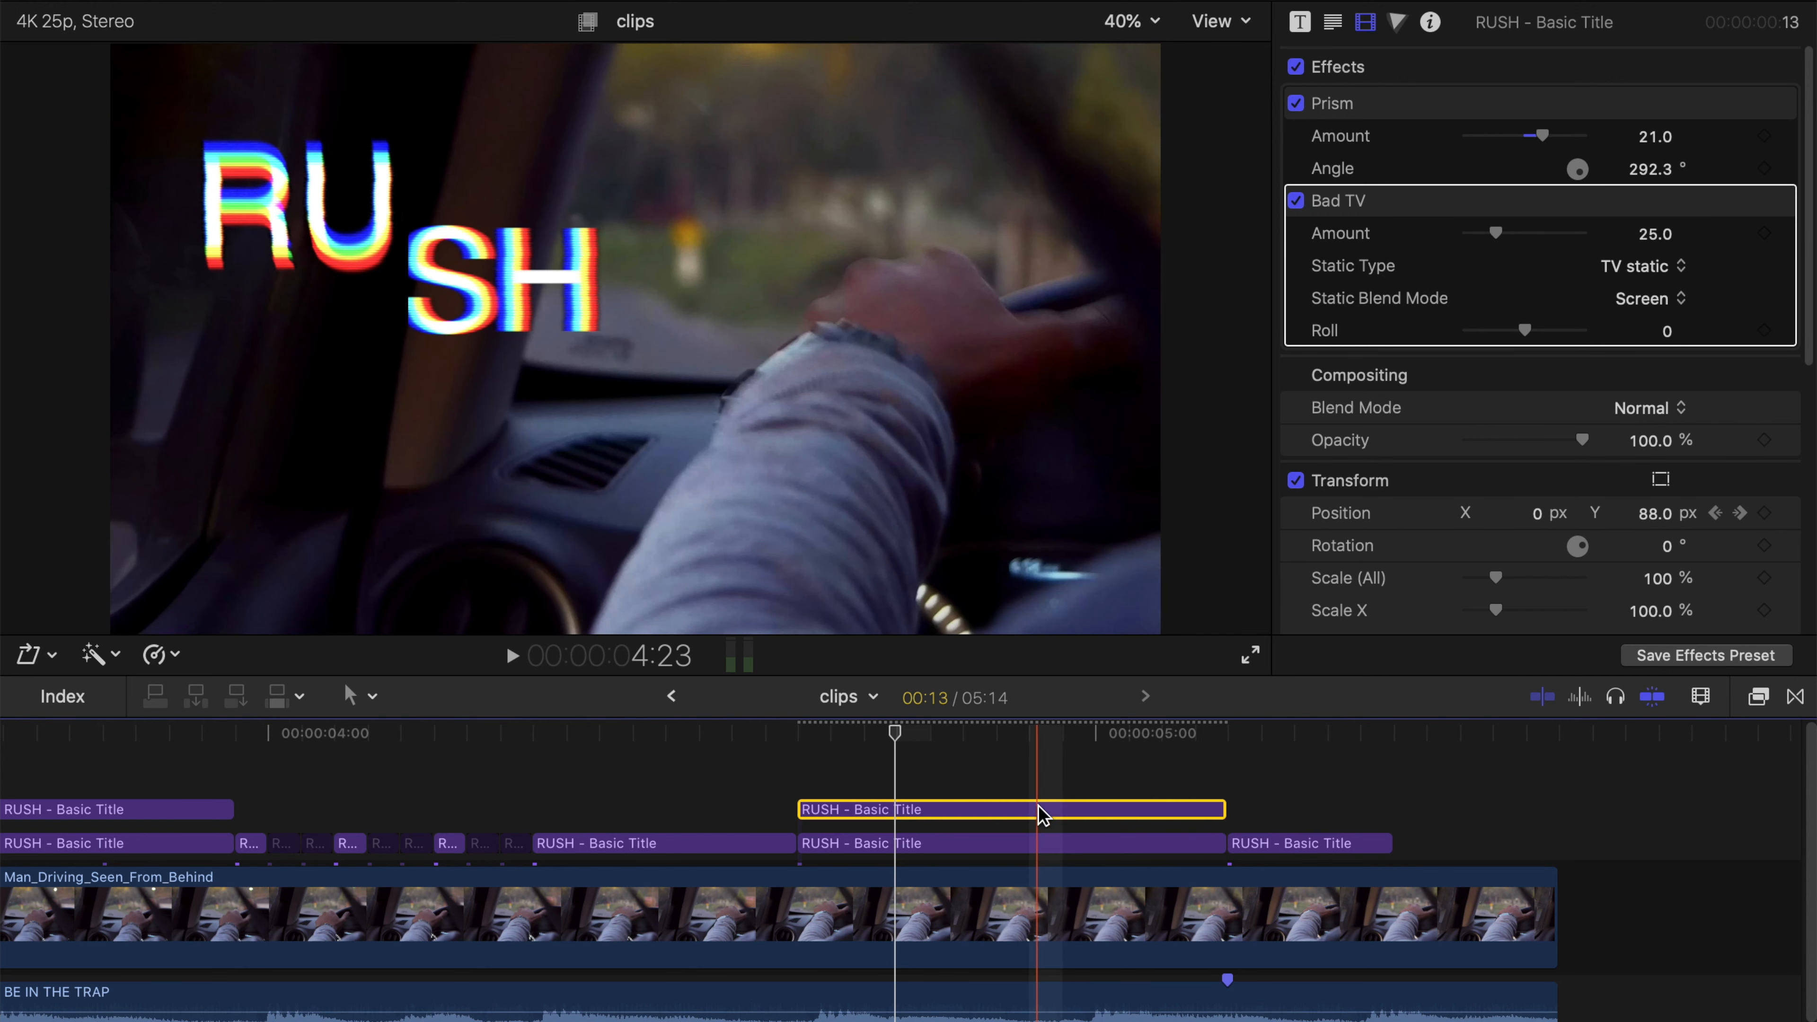
{"action": "left_click_drag", "start_coordinate": [1584, 184], "coordinate": [1583, 188]}
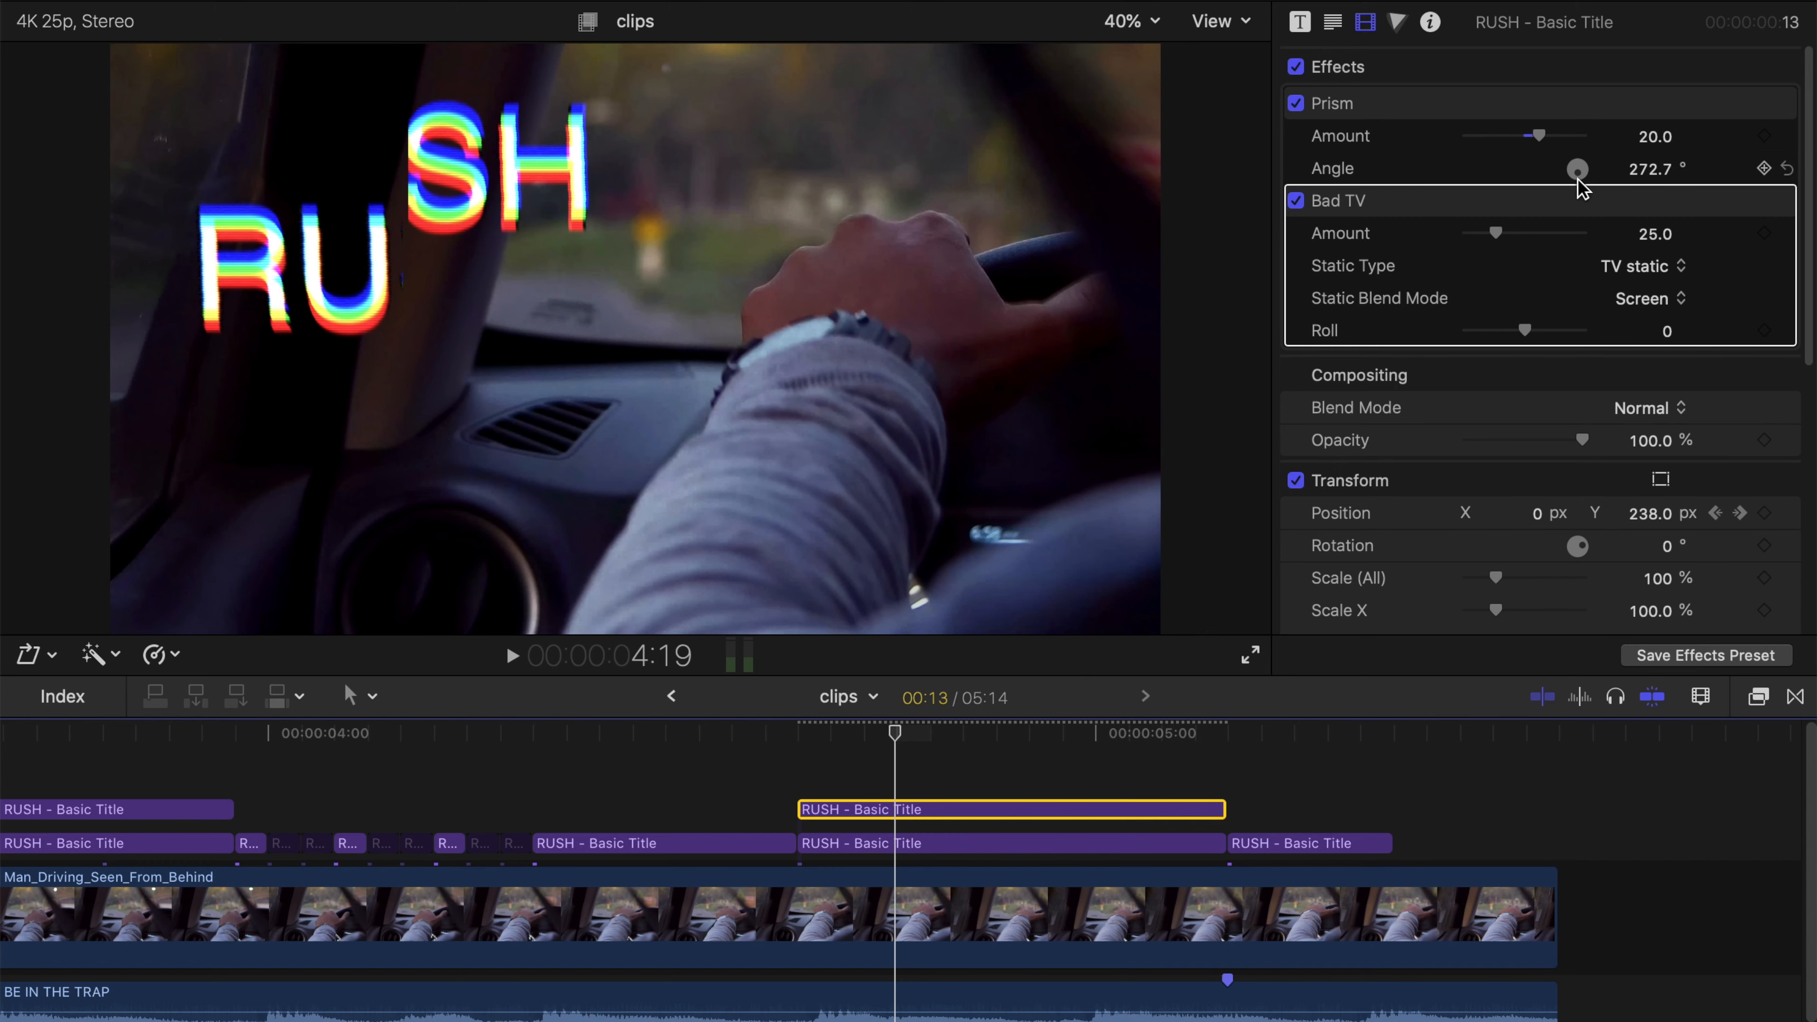
{"action": "scroll", "coordinate": [1475, 428], "scroll_direction": "down", "scroll_amount": 4}
{"action": "scroll", "coordinate": [1475, 428], "scroll_direction": "down", "scroll_amount": 3}
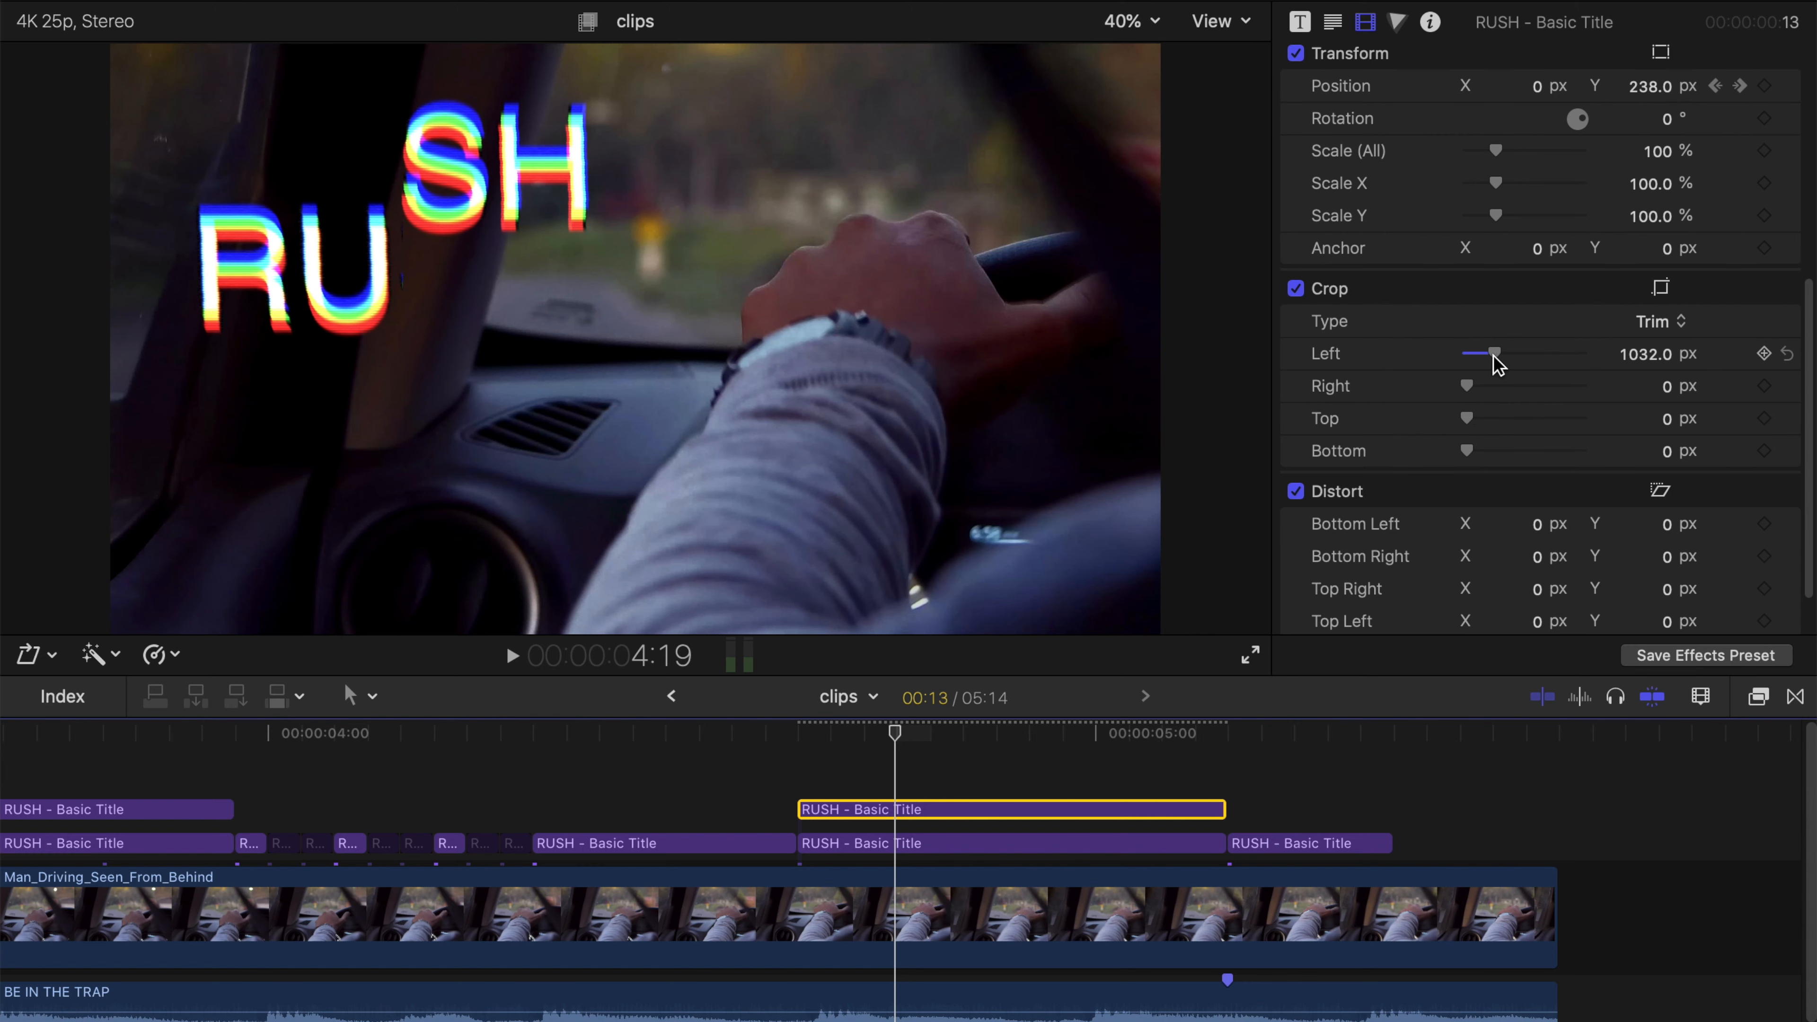
Step: Replay the split title section from 4:16 to check the angled Prism look
{"action": "left_click", "coordinate": [801, 733]}
{"action": "key", "text": "space"}
{"action": "left_click", "coordinate": [800, 728]}
{"action": "key", "text": "space"}
{"action": "left_click", "coordinate": [799, 728]}
Step: At 4:18, try a Bad TV amount of 0 on the upper SH title, fine-tune its left crop, and replay the section
{"action": "left_click_drag", "start_coordinate": [802, 733], "coordinate": [881, 733]}
{"action": "scroll", "coordinate": [1448, 331], "scroll_direction": "up", "scroll_amount": 10}
{"action": "left_click_drag", "start_coordinate": [1501, 242], "coordinate": [1491, 242]}
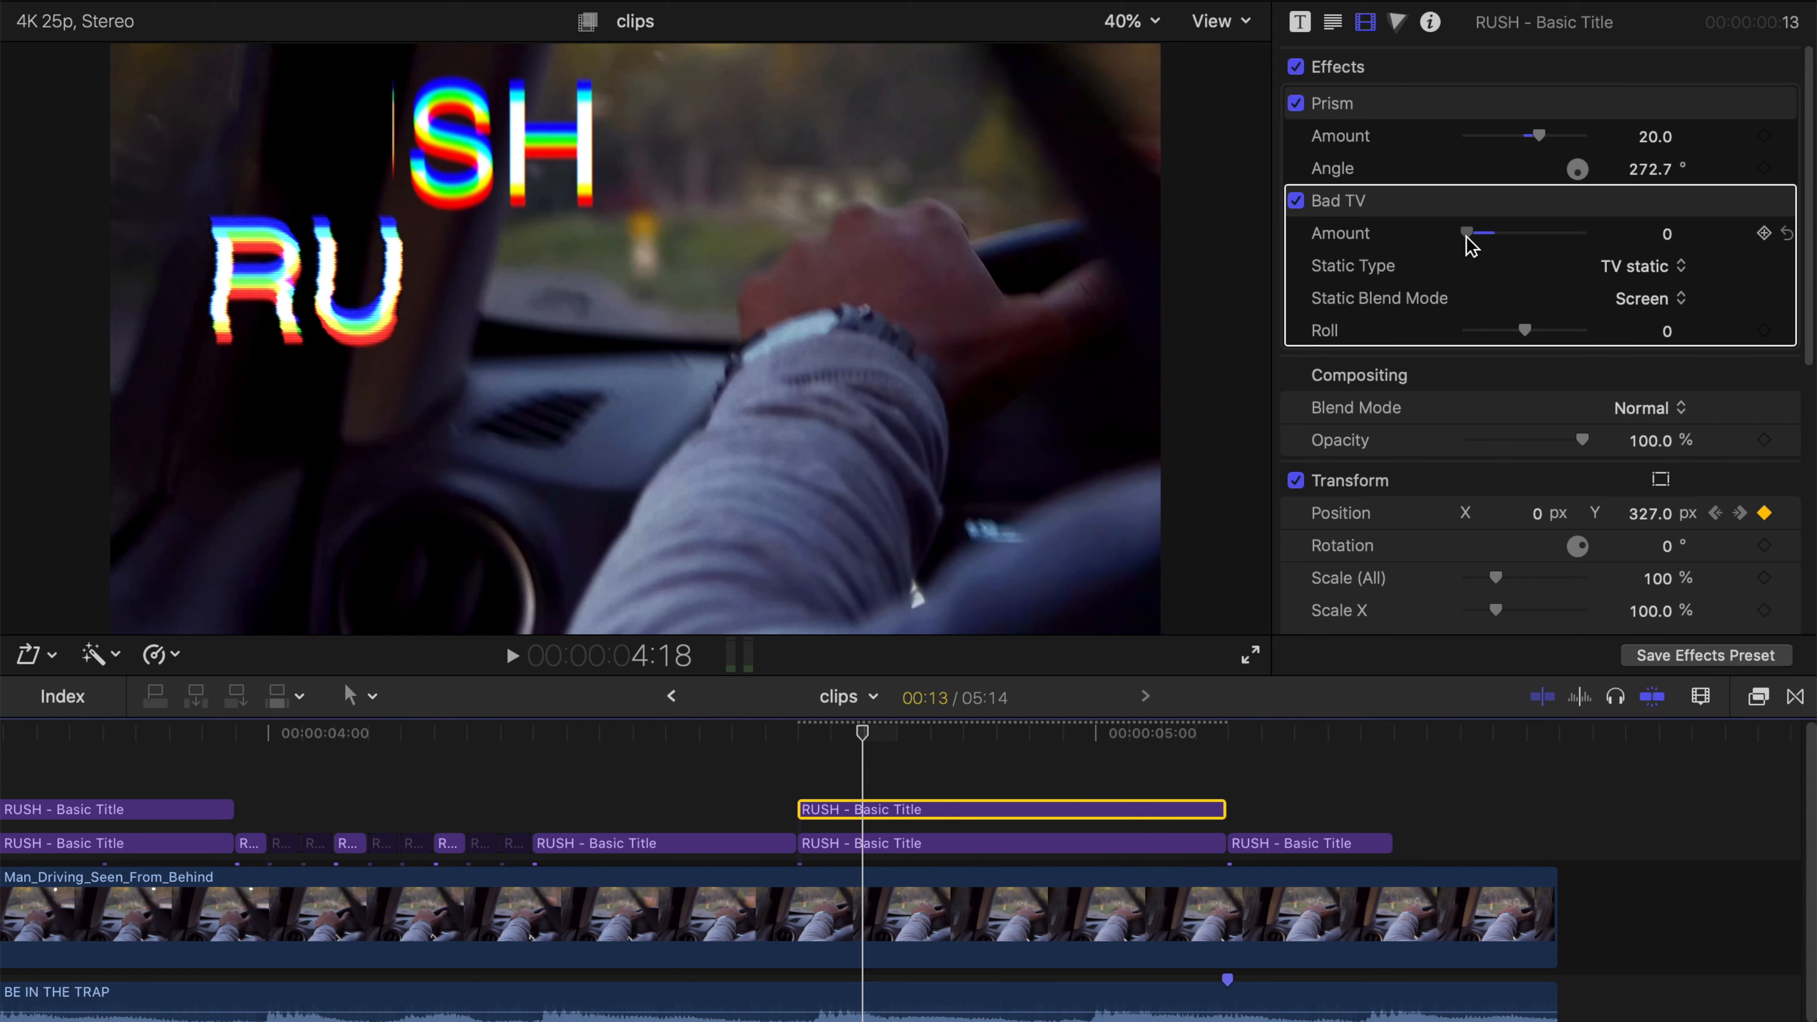
{"action": "scroll", "coordinate": [1509, 285], "scroll_direction": "down", "scroll_amount": 5}
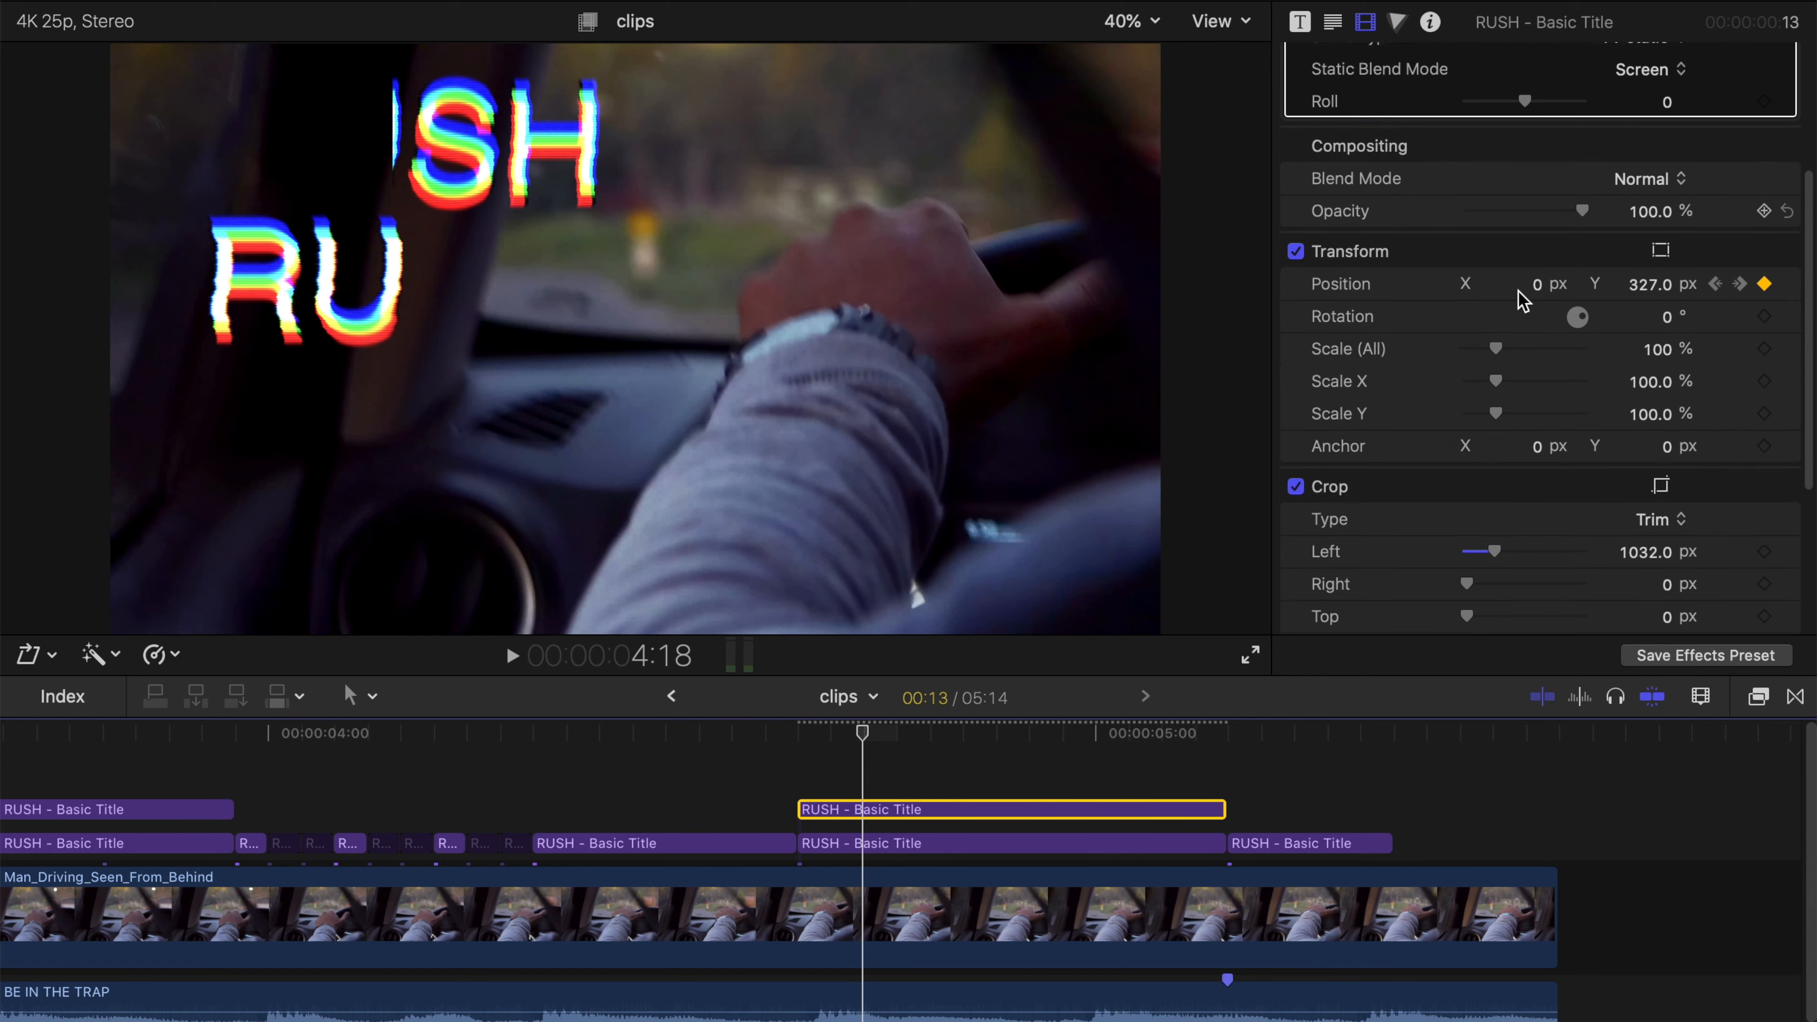
{"action": "left_click_drag", "start_coordinate": [1499, 465], "coordinate": [1494, 465]}
{"action": "left_click", "coordinate": [812, 733]}
{"action": "key", "text": "space"}
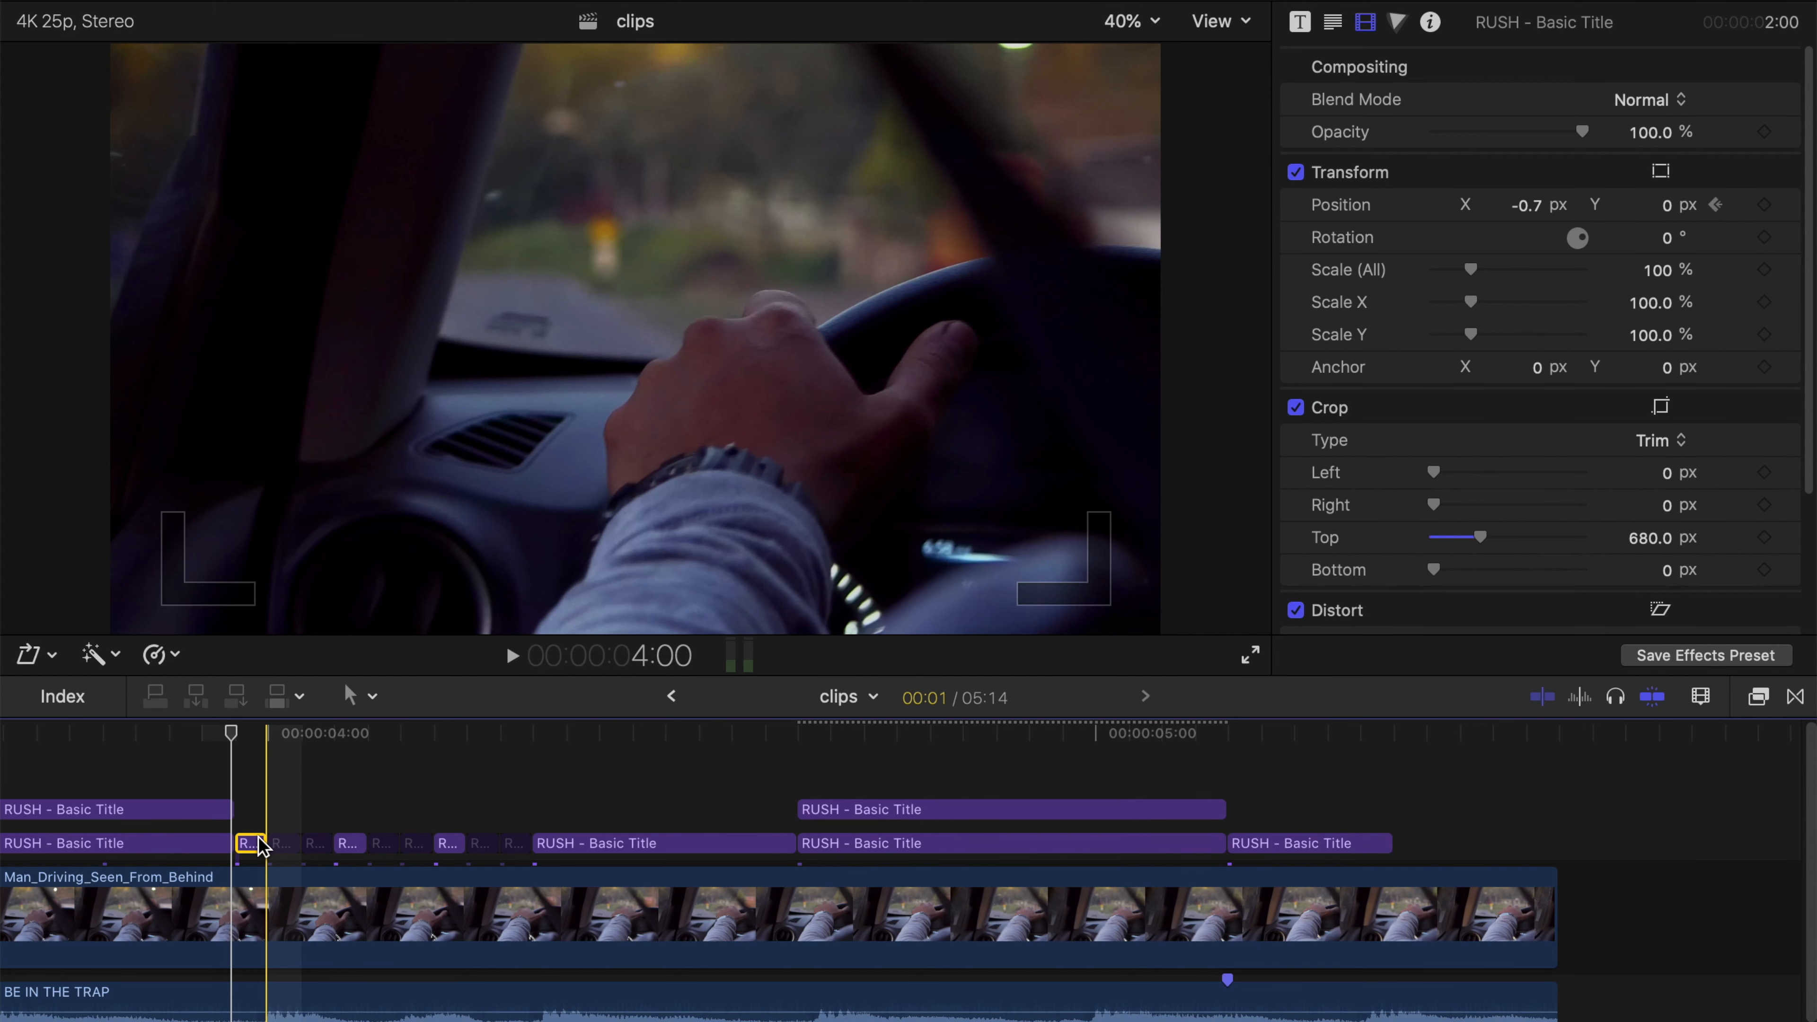
Step: Duplicate the one-frame RUSH title at 3:24 onto the track above and disable the copy
{"action": "left_click_drag", "start_coordinate": [262, 847], "coordinate": [264, 805]}
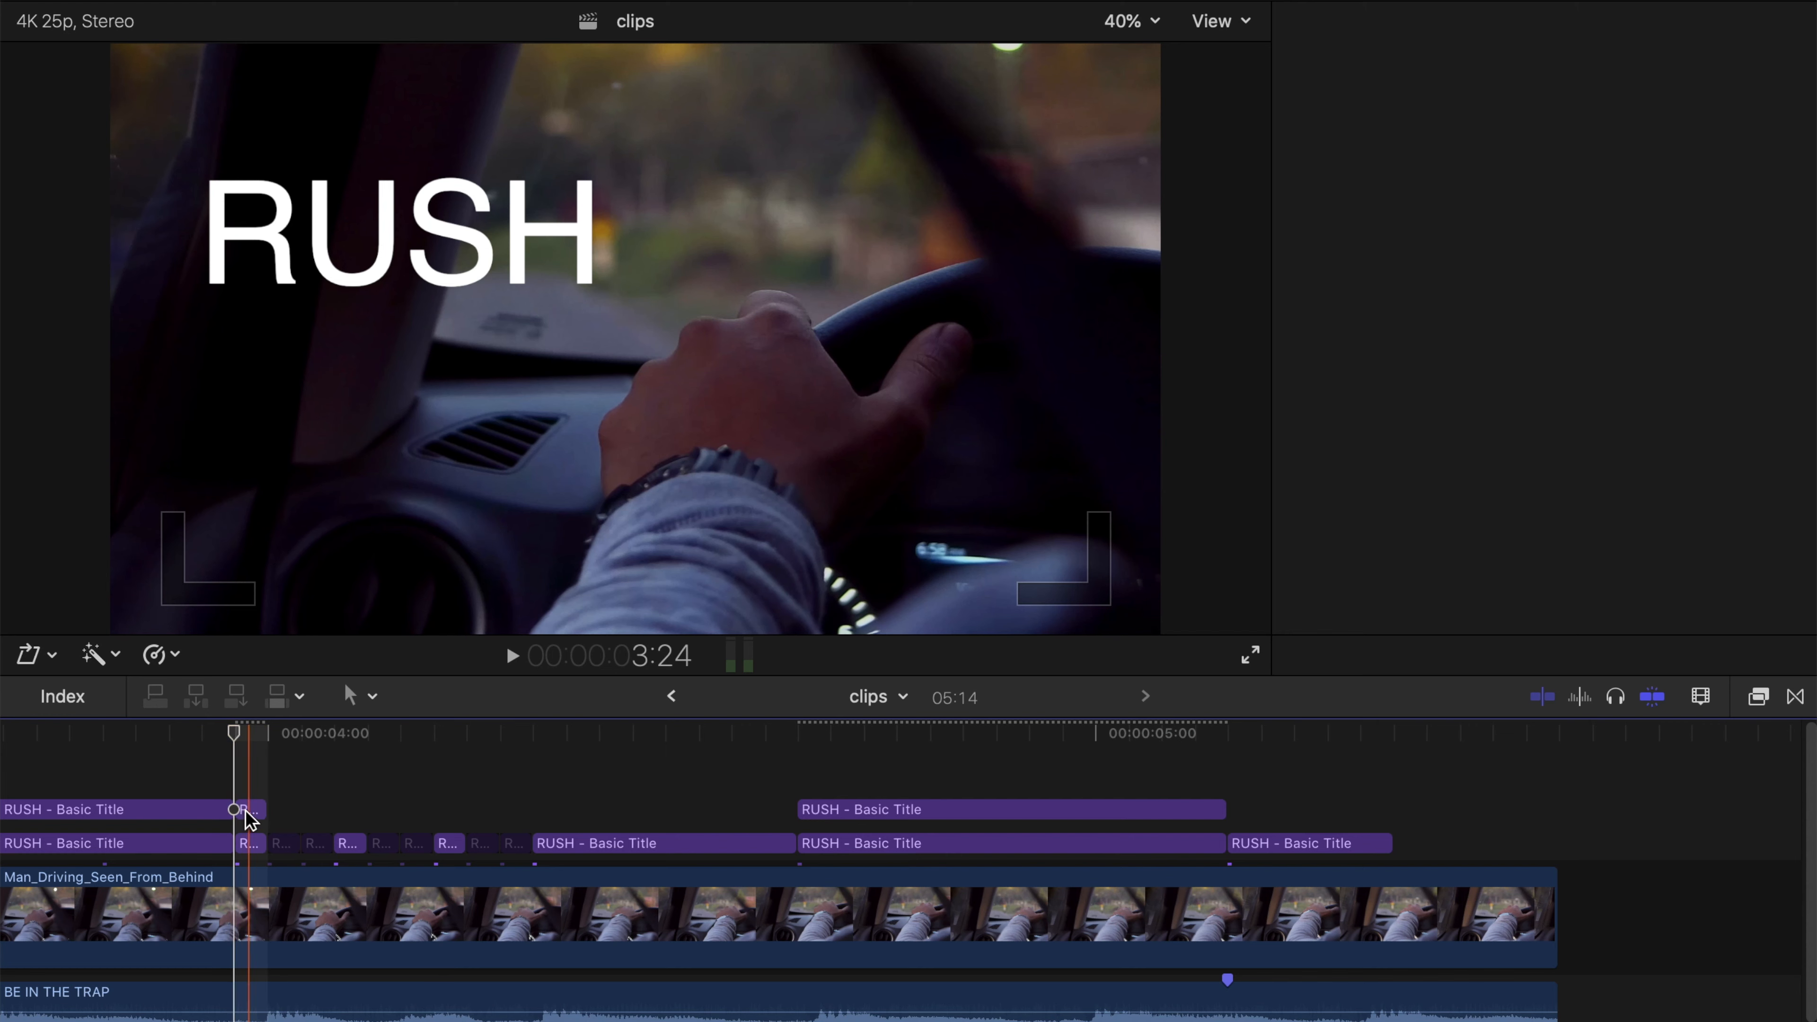
{"action": "scroll", "coordinate": [1527, 316], "scroll_direction": "down", "scroll_amount": 2}
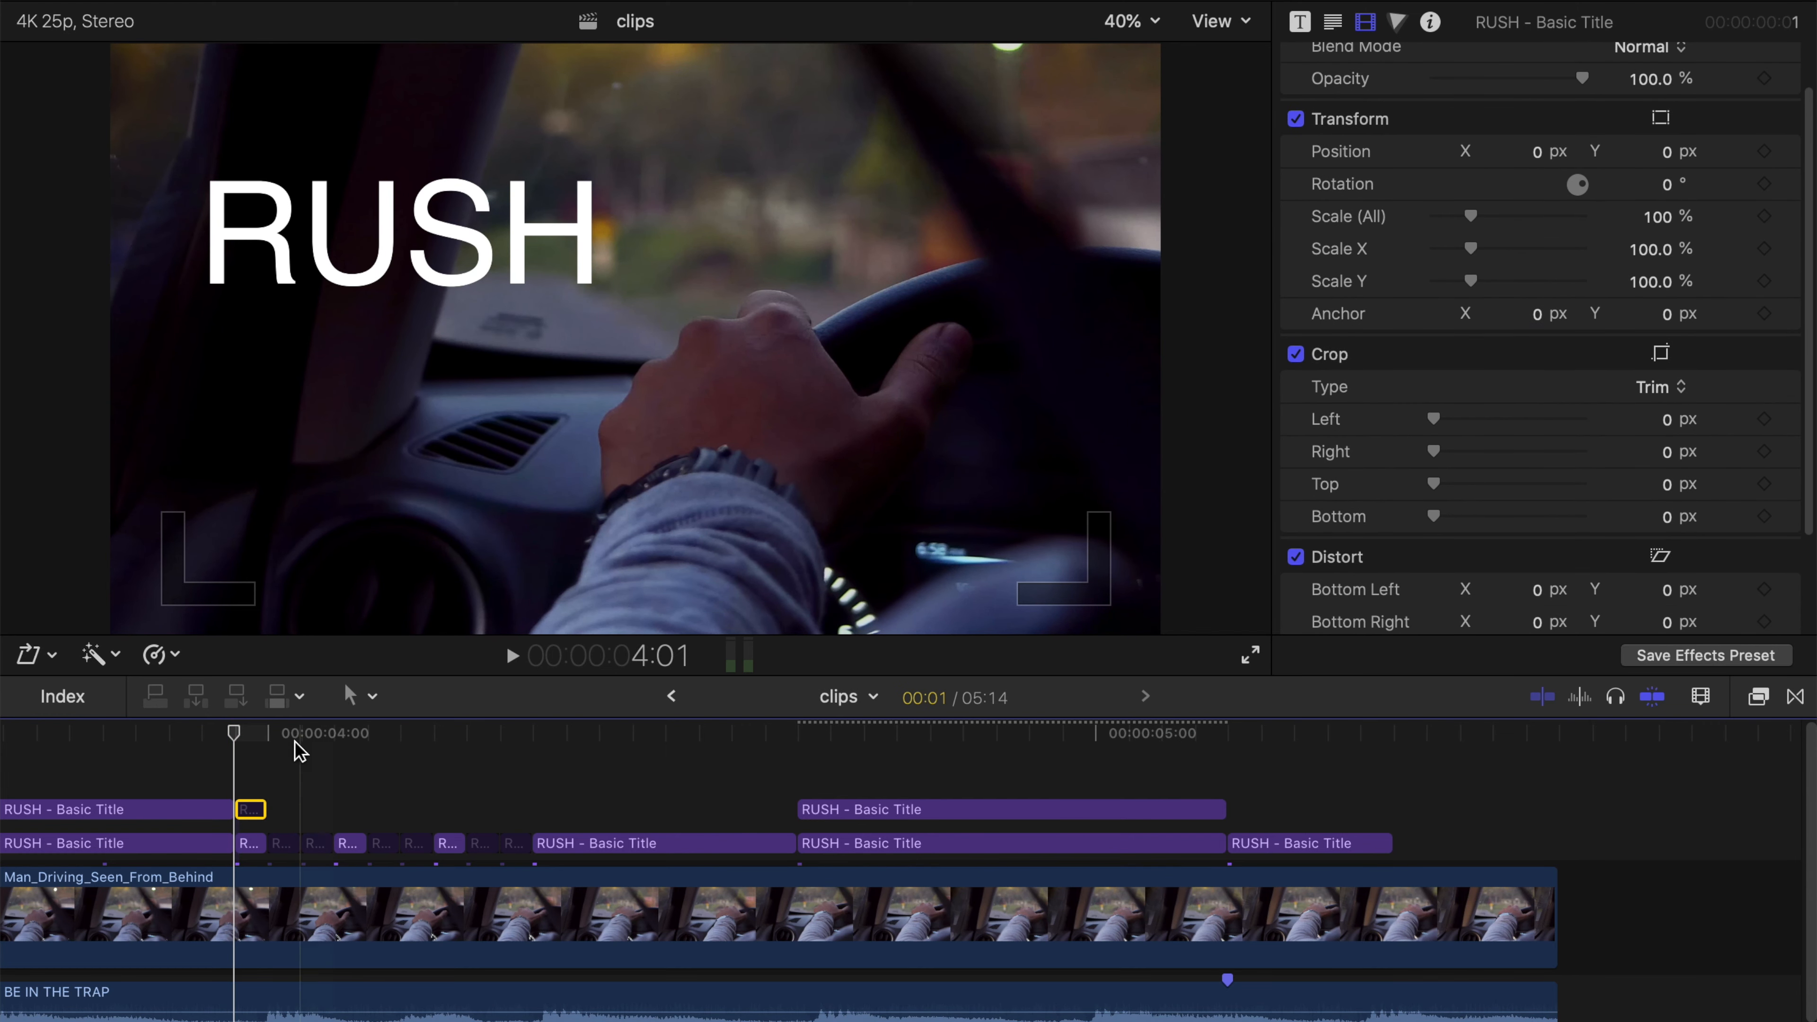
{"action": "key", "text": "super+Down"}
Step: Set the right crop of the lower one-frame title at 3:24 to 2769 px, isolating RU
{"action": "left_click", "coordinate": [252, 737]}
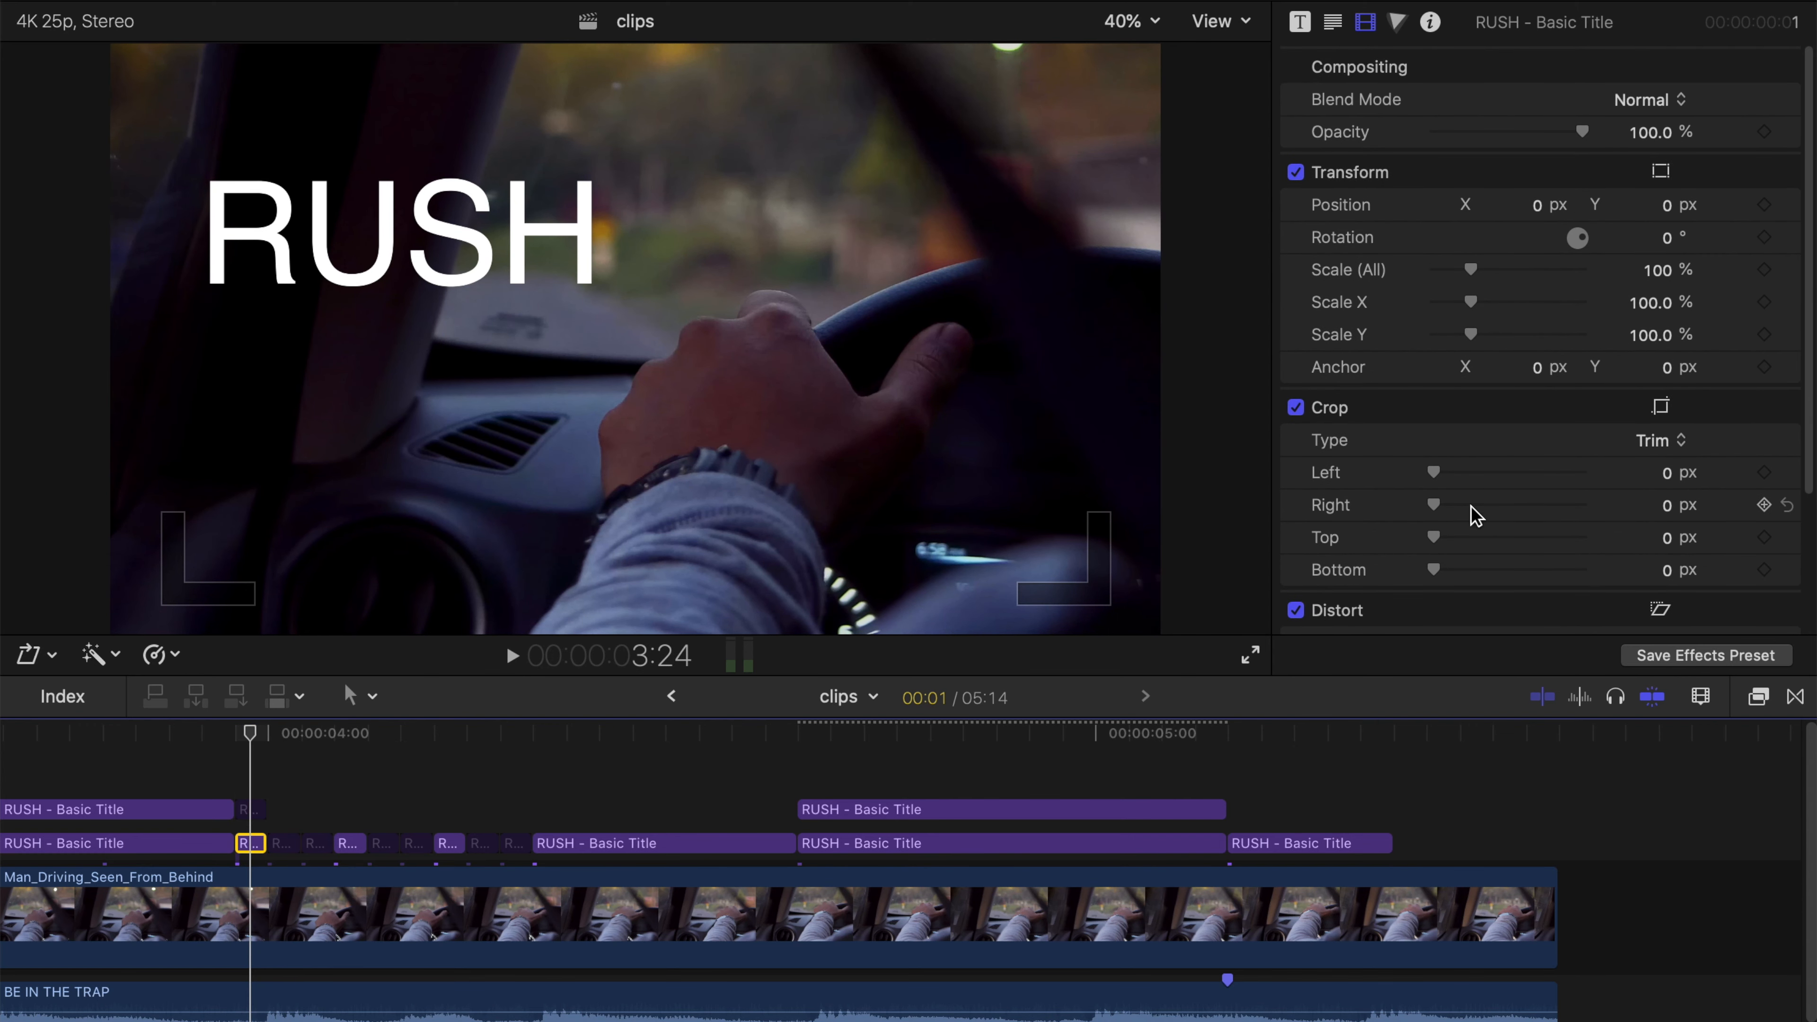
{"action": "left_click_drag", "start_coordinate": [1433, 505], "coordinate": [1458, 517]}
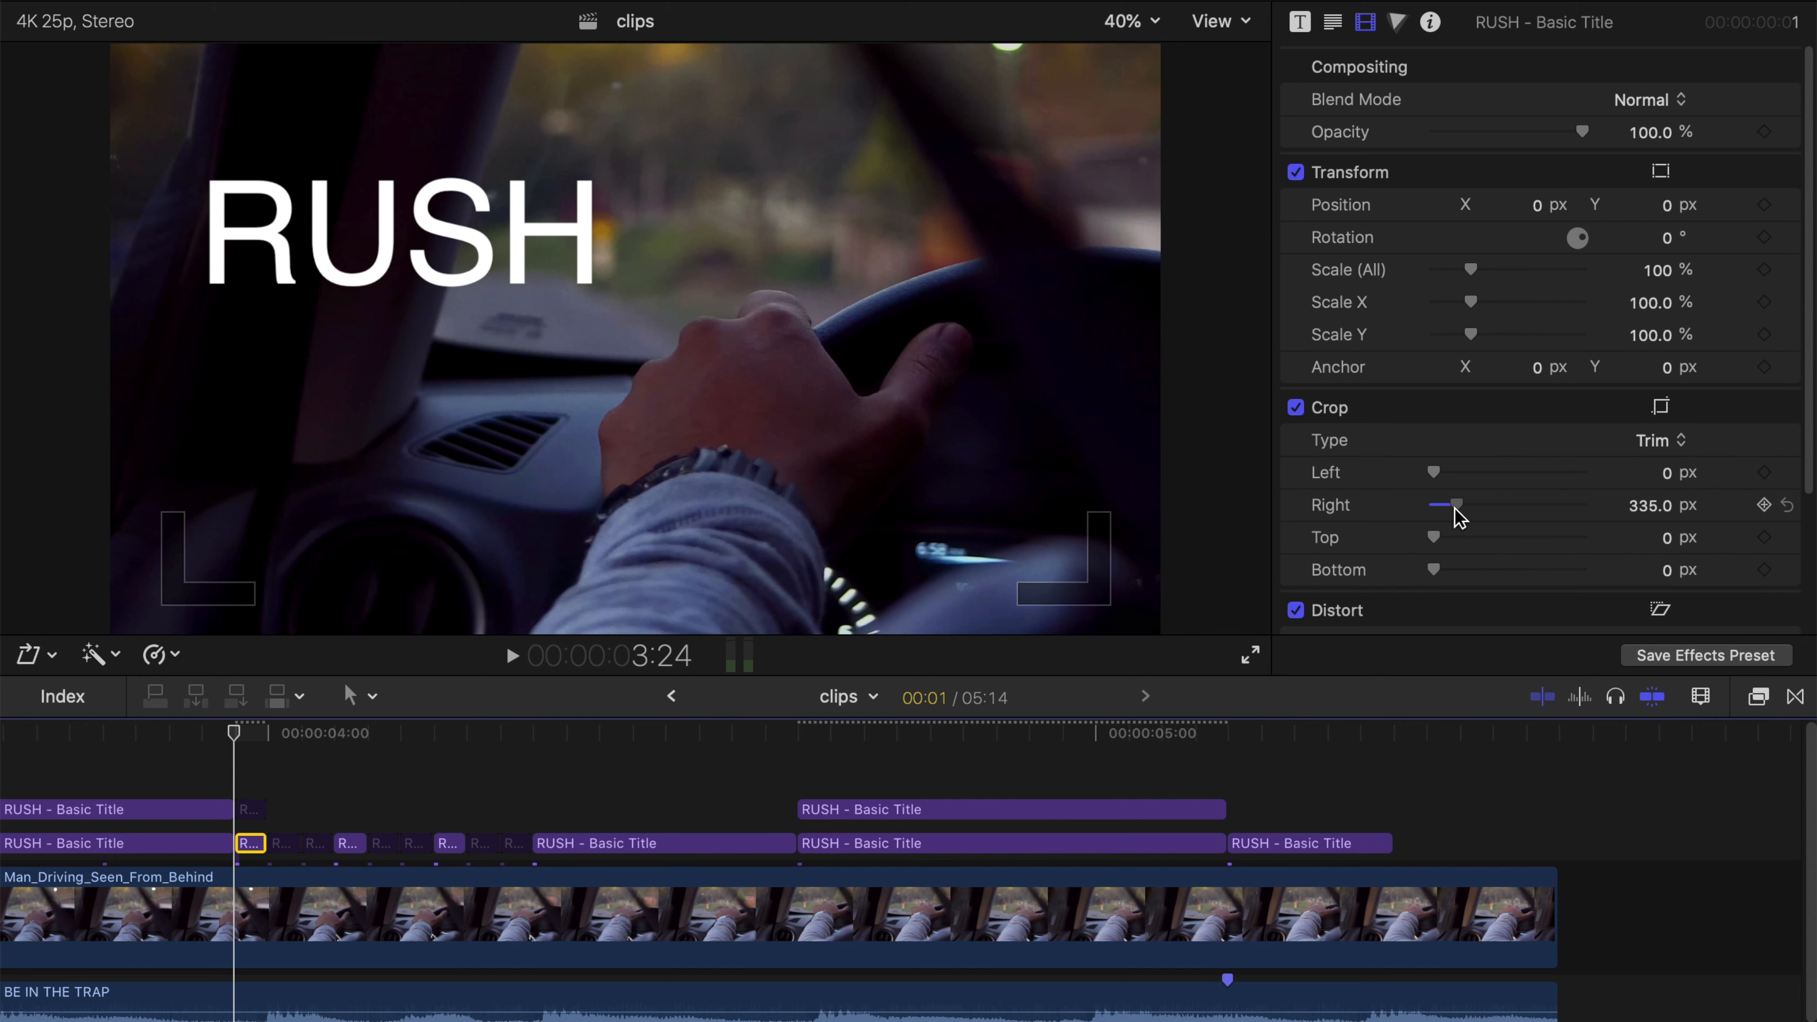
{"action": "left_click_drag", "start_coordinate": [1568, 515], "coordinate": [1650, 415]}
{"action": "left_click", "coordinate": [1640, 507]}
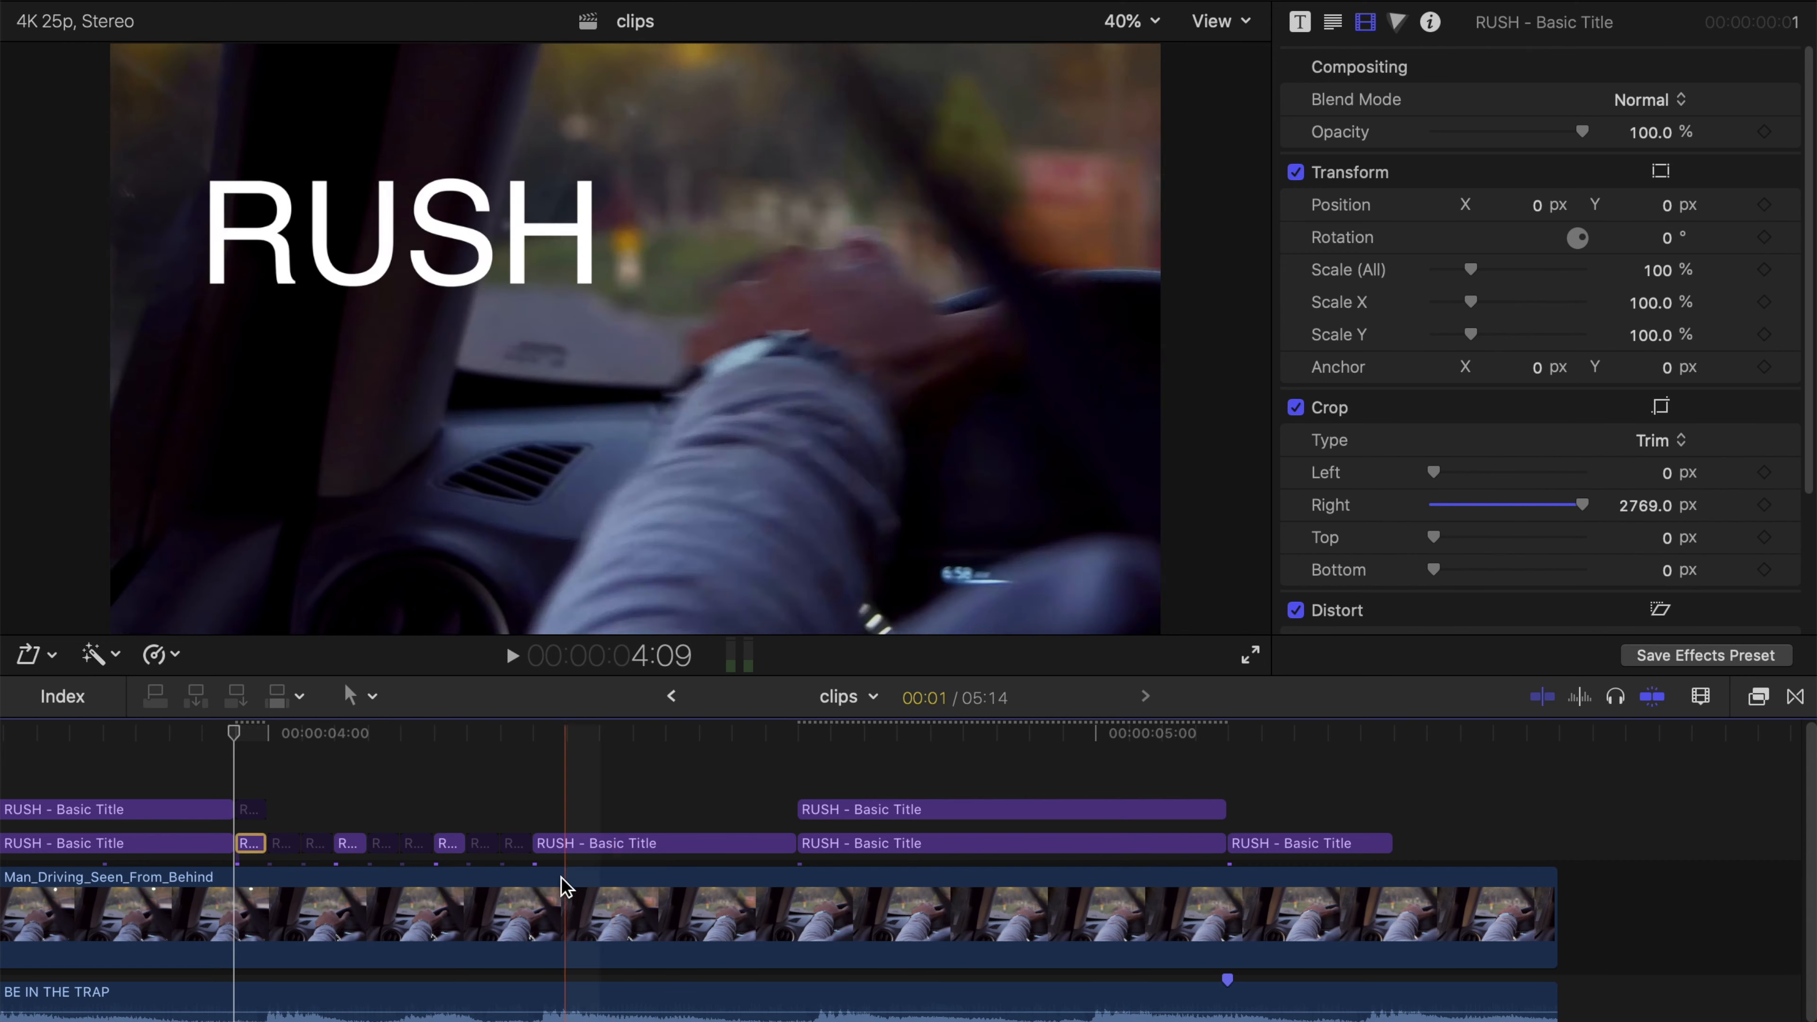
Step: Re-enable the upper one-frame copy, disable the lower one, and set the copy's left crop to 1058 px
{"action": "left_click", "coordinate": [250, 809]}
{"action": "left_click", "coordinate": [249, 842]}
{"action": "mouse_move", "coordinate": [1645, 506]}
{"action": "left_mouse_down"}
{"action": "mouse_move", "coordinate": [1582, 510]}
{"action": "mouse_move", "coordinate": [1630, 512]}
{"action": "left_mouse_up"}
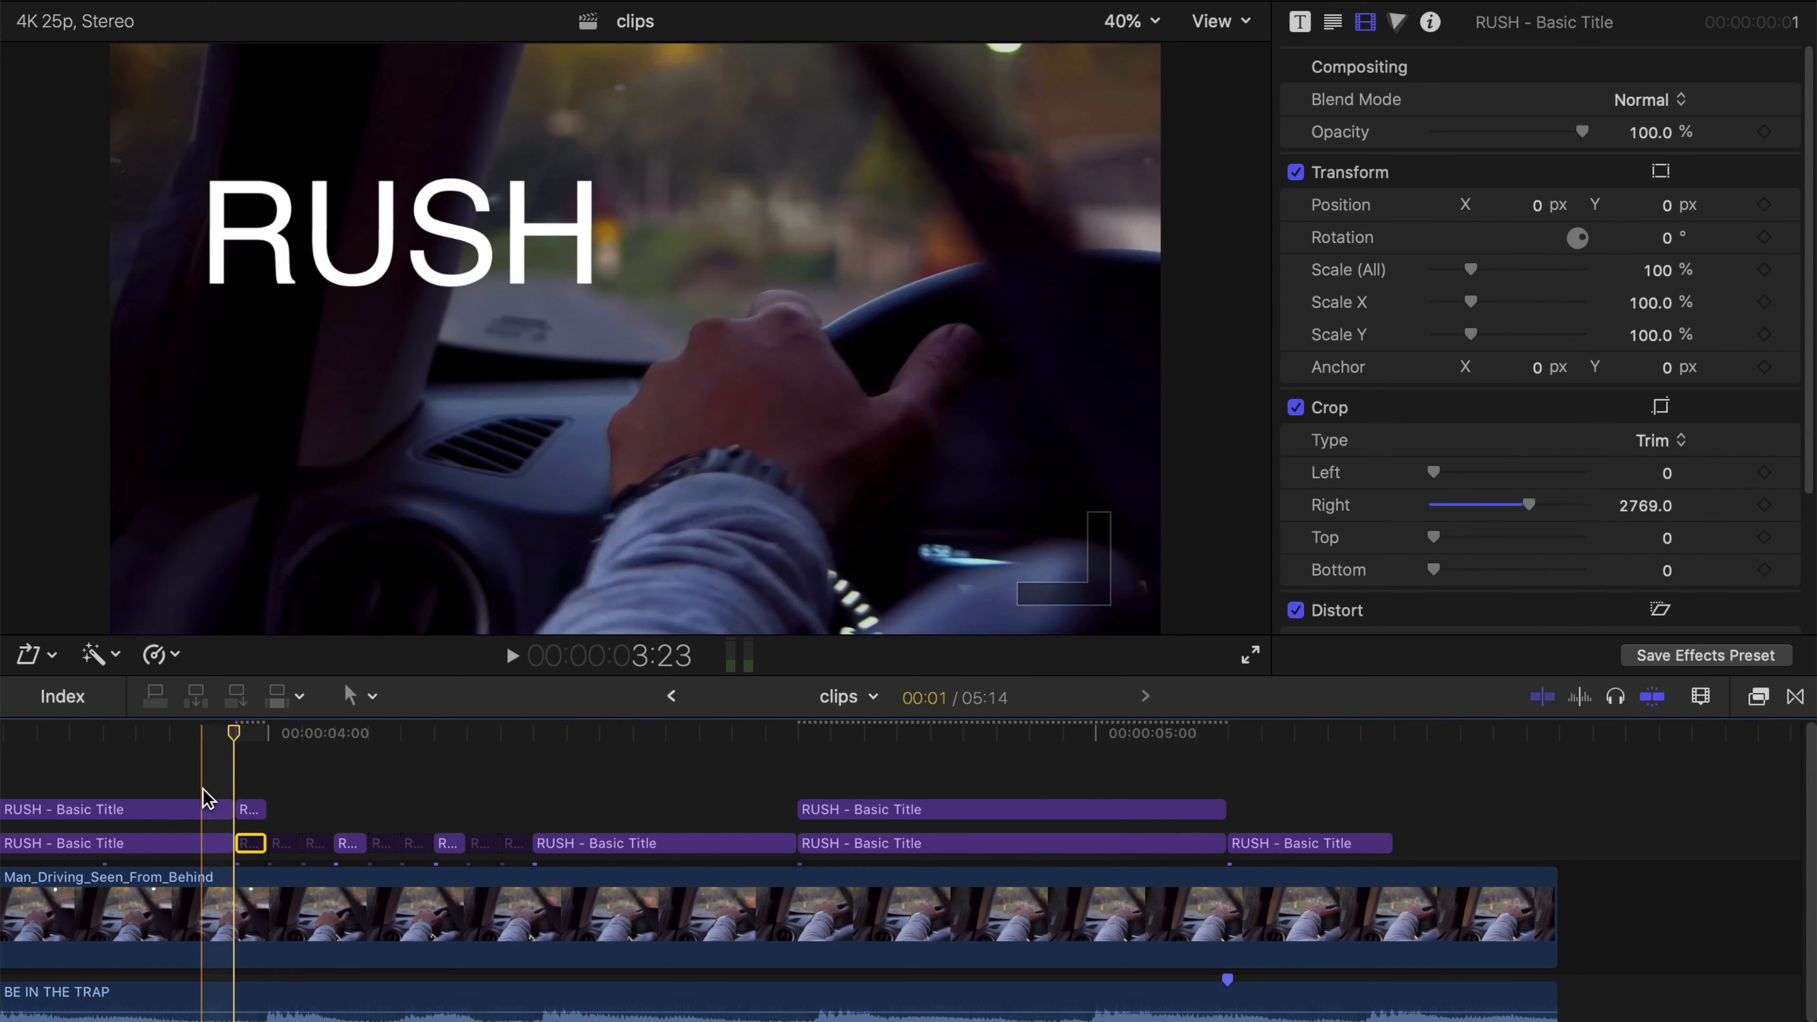
{"action": "left_click", "coordinate": [249, 813]}
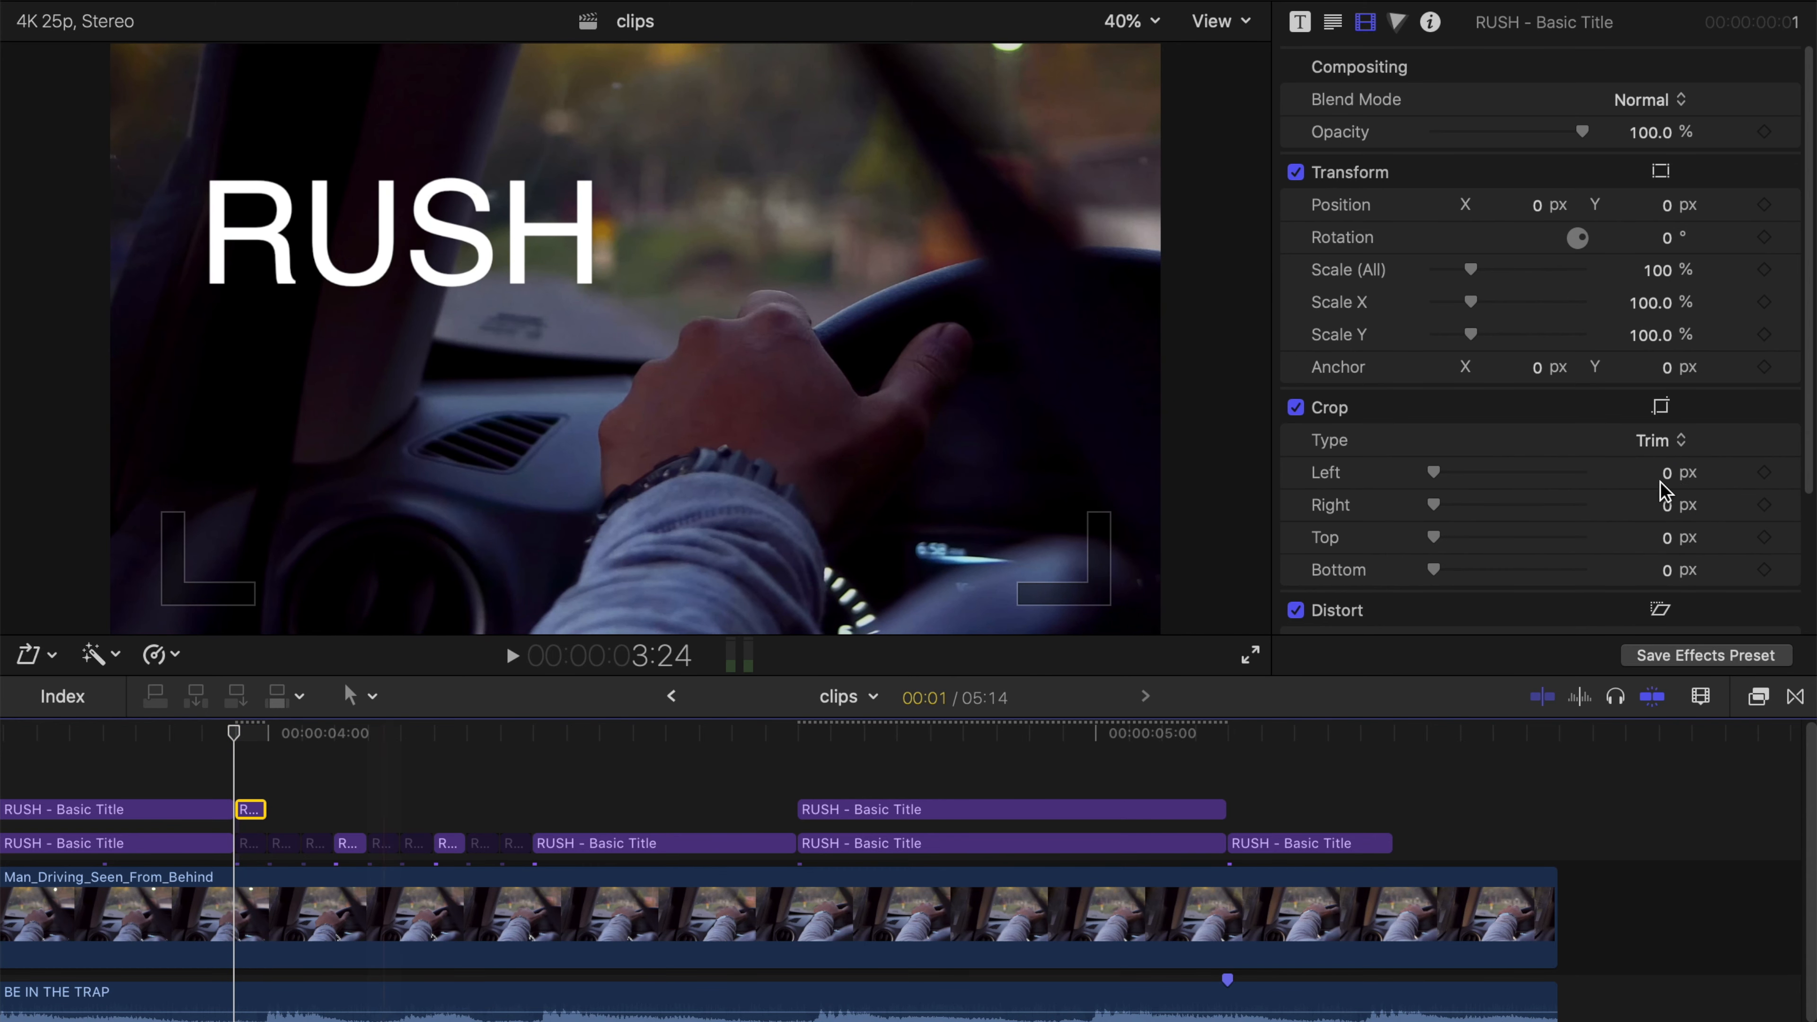
{"action": "left_click_drag", "start_coordinate": [1670, 472], "coordinate": [1670, 461]}
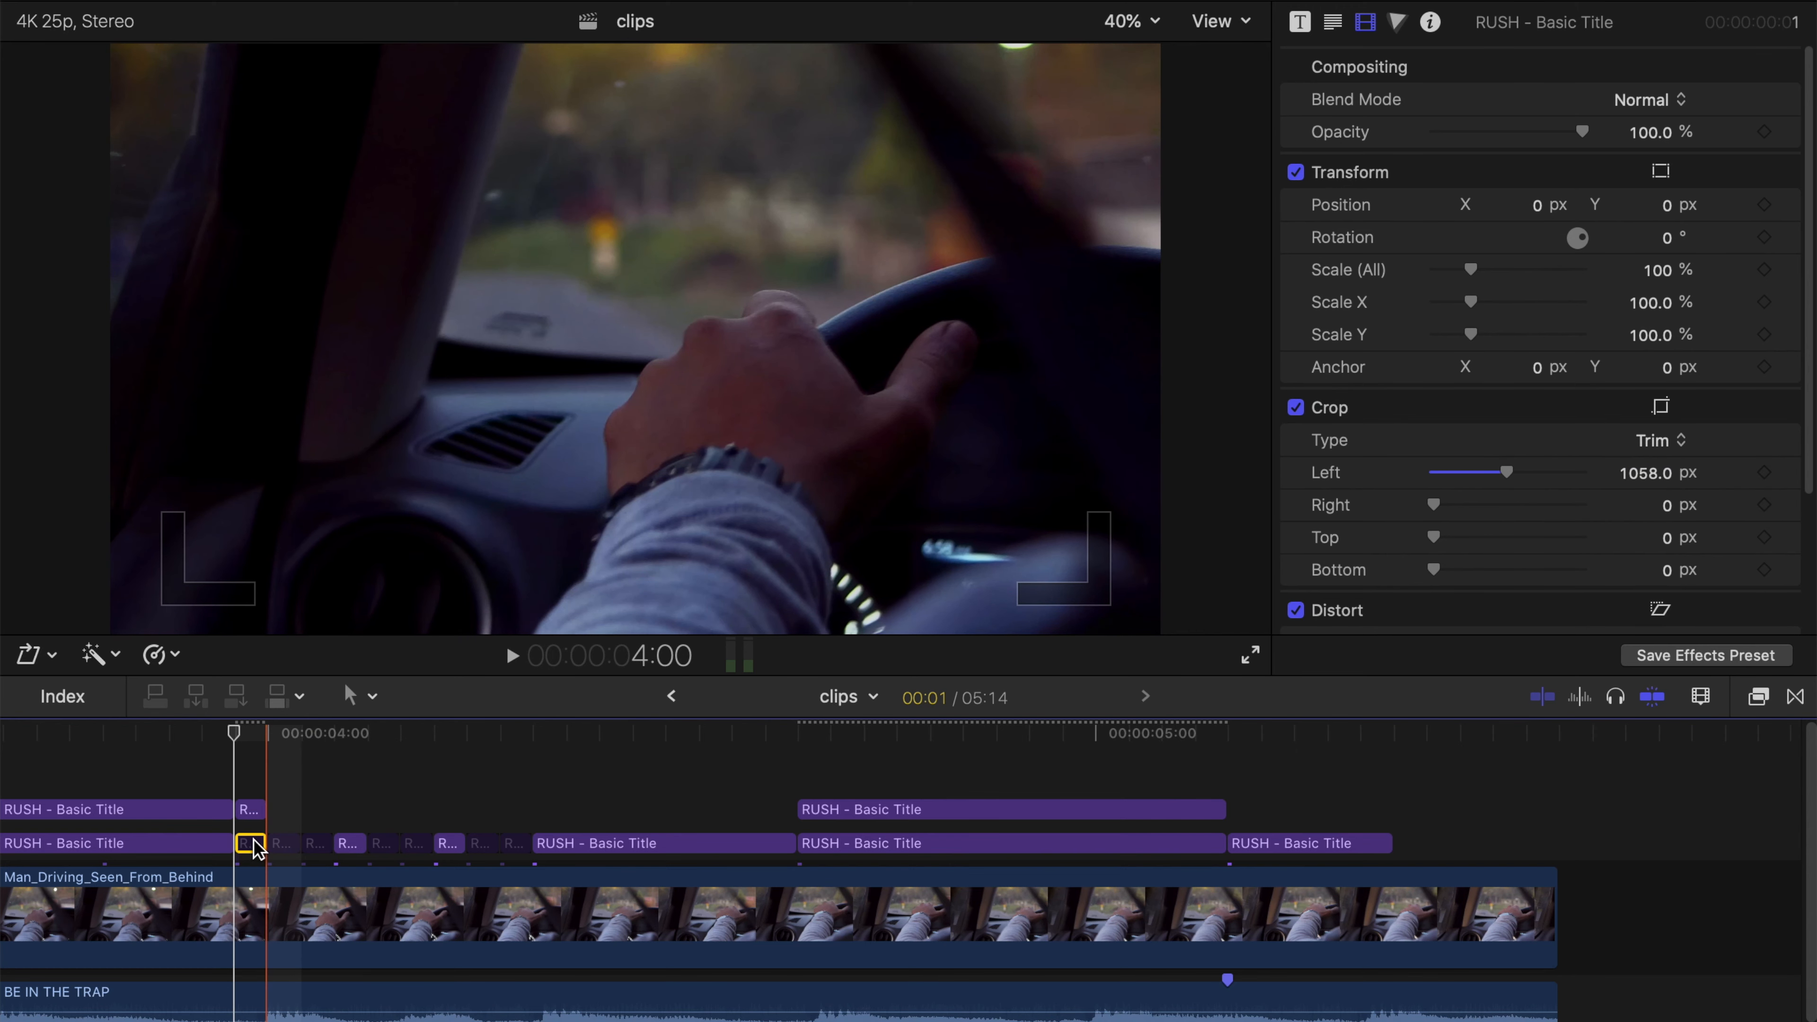
Step: Re-enable the lower one-frame title and step frame by frame from 3:24 to 4:03 to check the flicker
{"action": "left_click", "coordinate": [252, 757]}
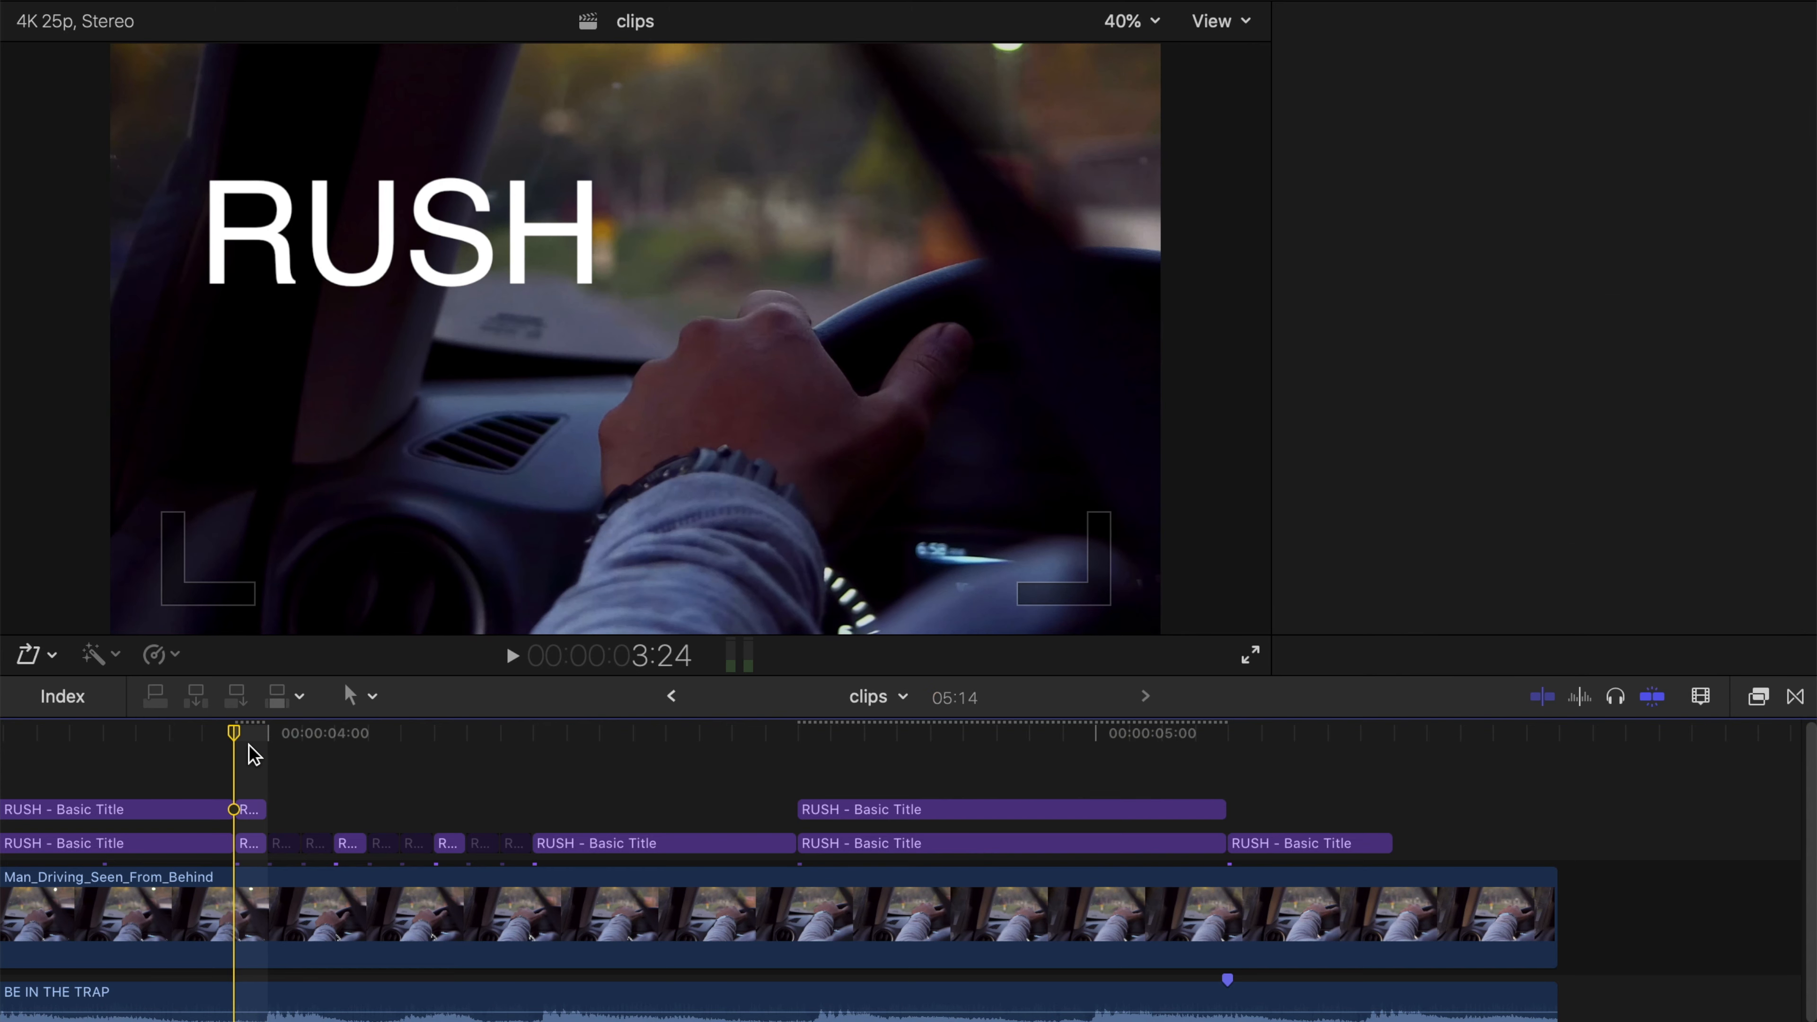
{"action": "key", "text": "Right"}
{"action": "key", "text": "Right"}
{"action": "key", "text": "Right"}
{"action": "key", "text": "Right"}
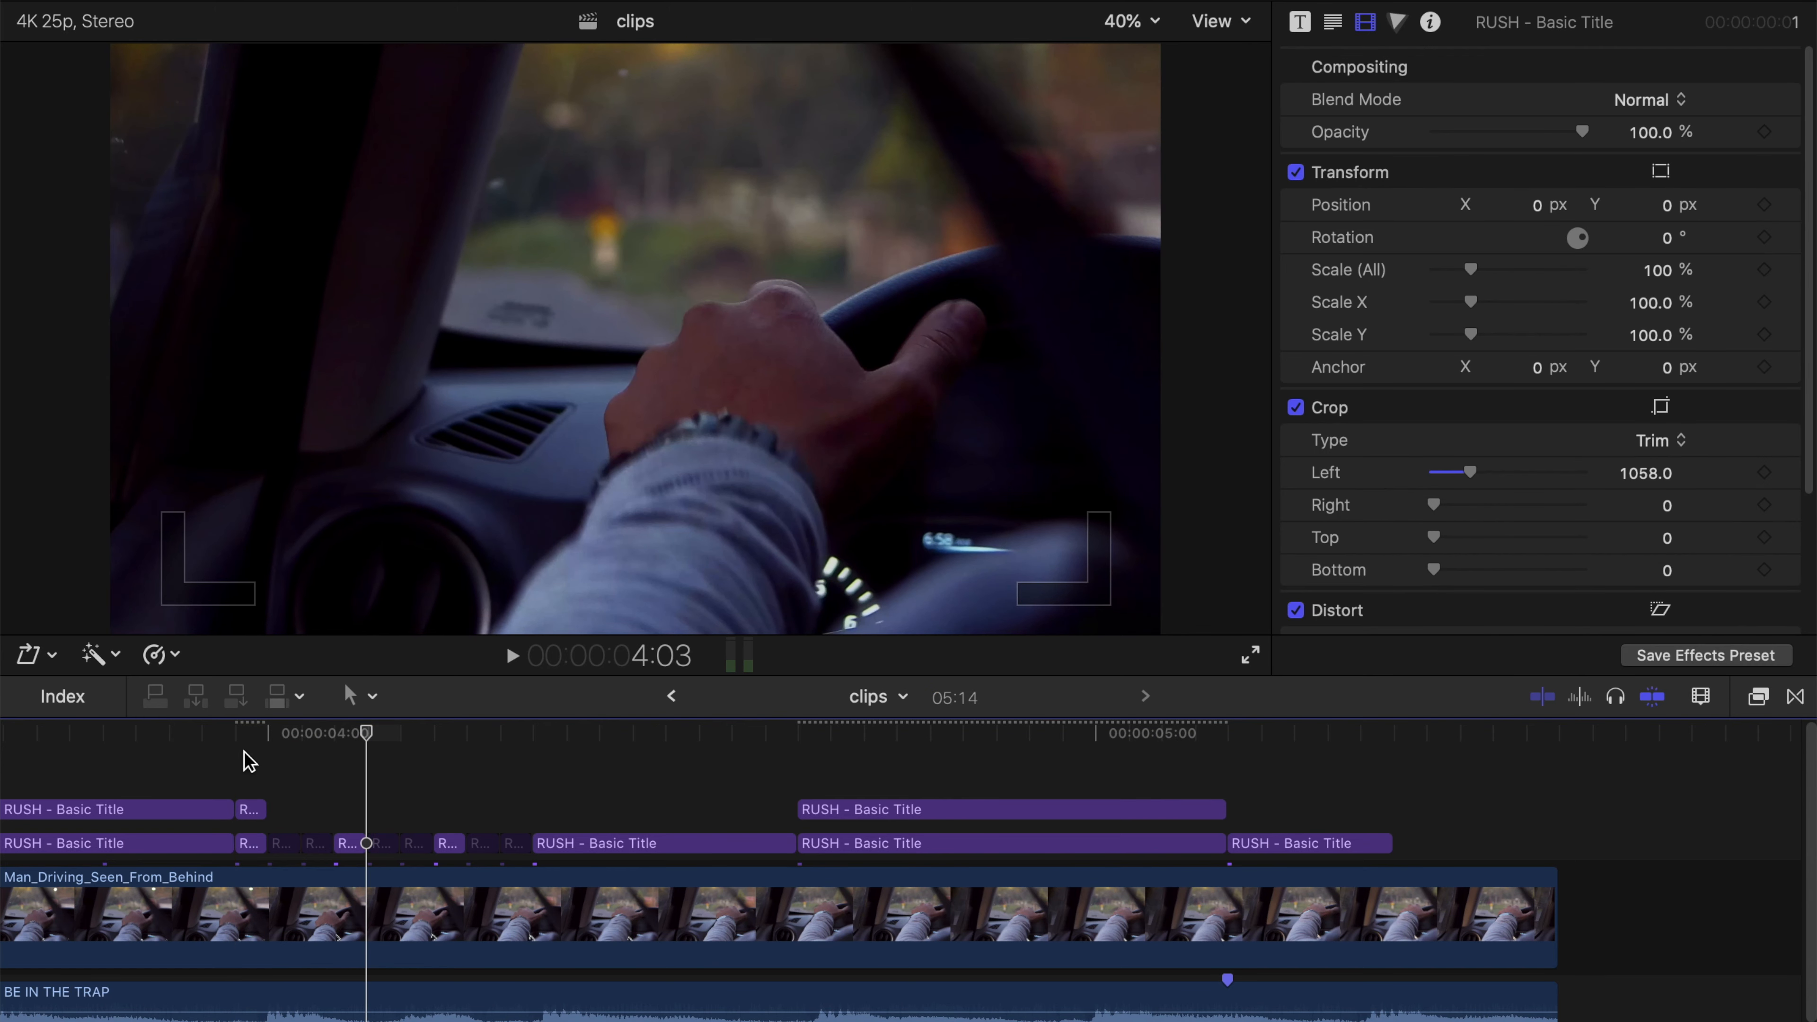
Step: Move the upper one-frame RUSH title from 3:24 one frame later to 4:00 and play back the flicker
{"action": "left_click", "coordinate": [244, 752]}
{"action": "left_click", "coordinate": [258, 808]}
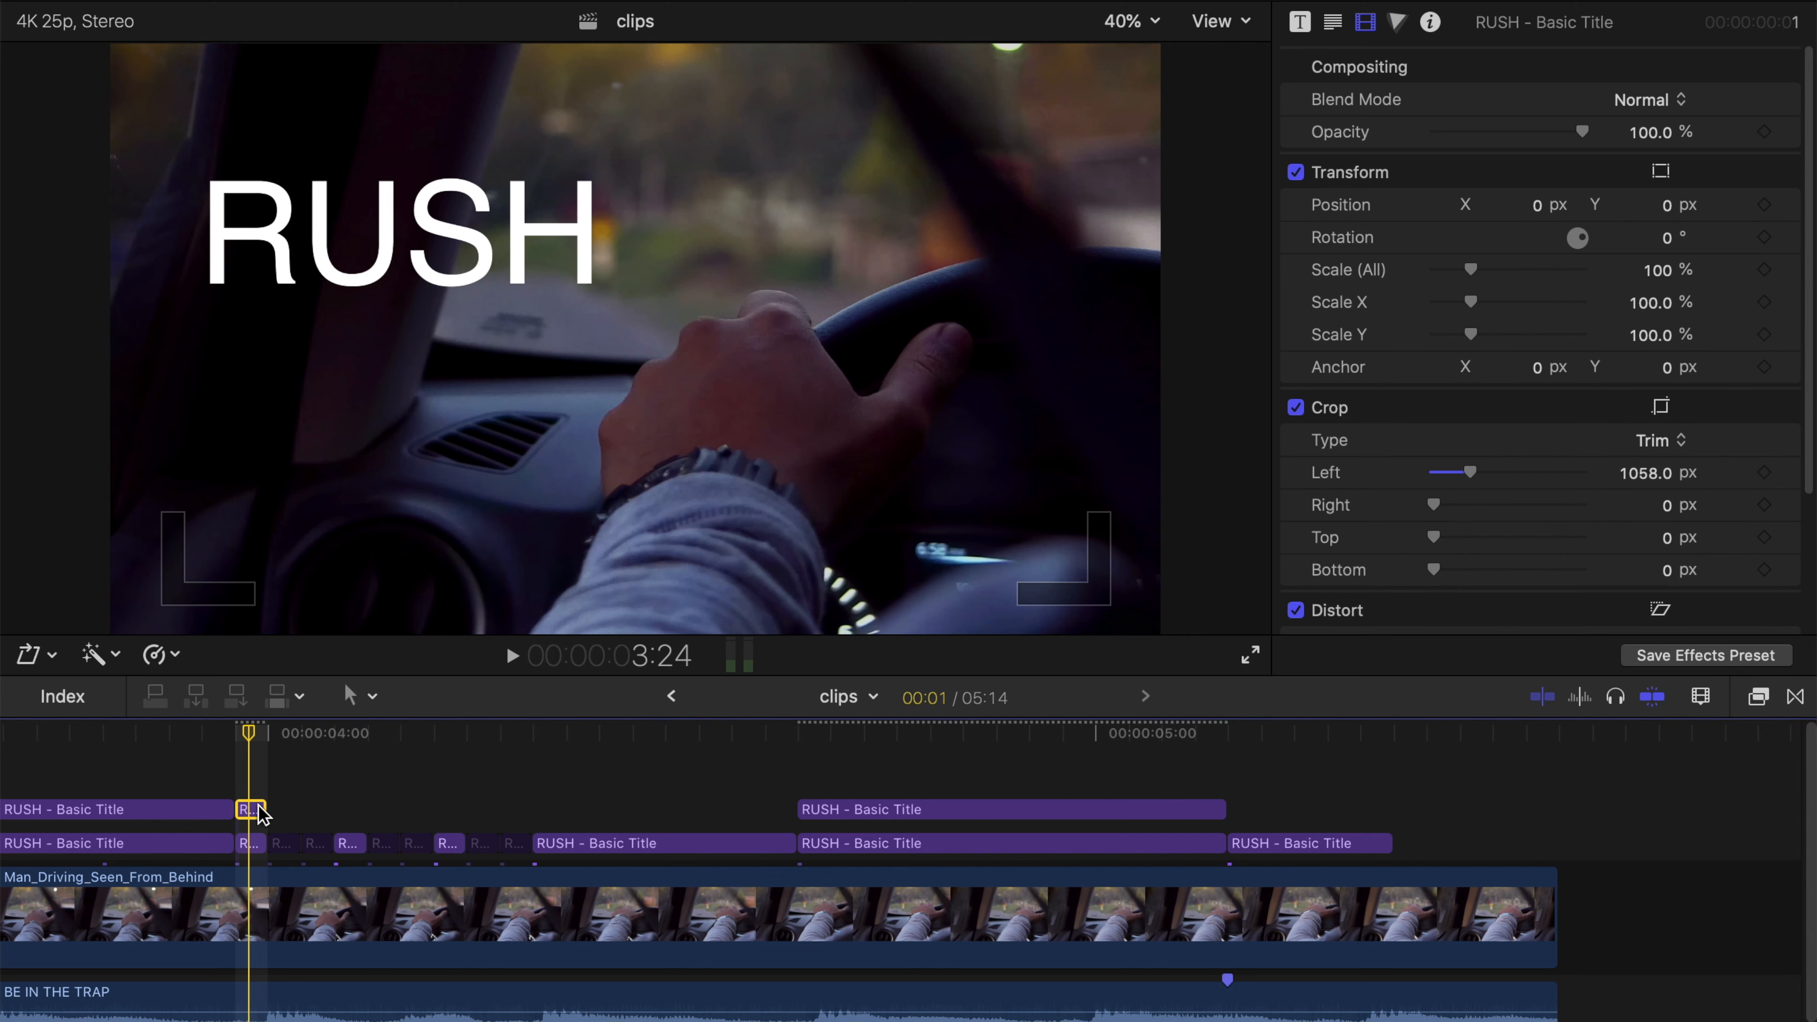
{"action": "left_click_drag", "start_coordinate": [267, 813], "coordinate": [309, 816]}
{"action": "left_click", "coordinate": [249, 753]}
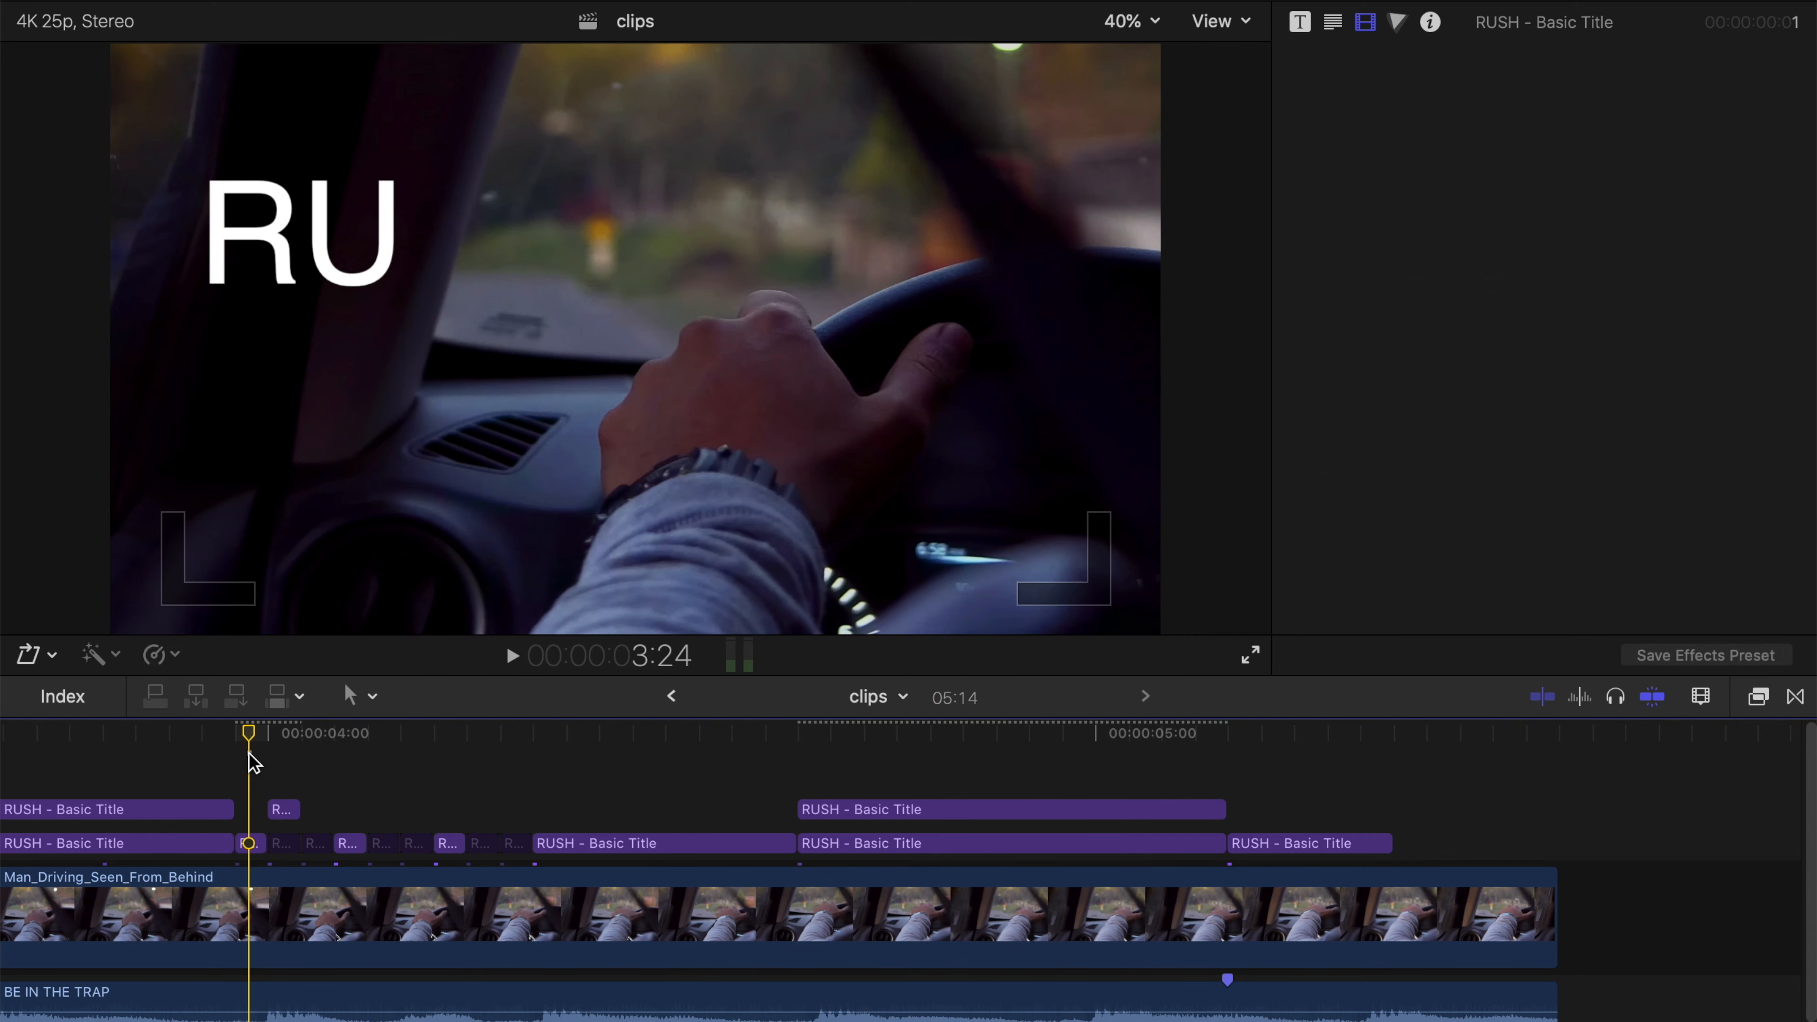
{"action": "key", "text": "space"}
{"action": "key", "text": "space"}
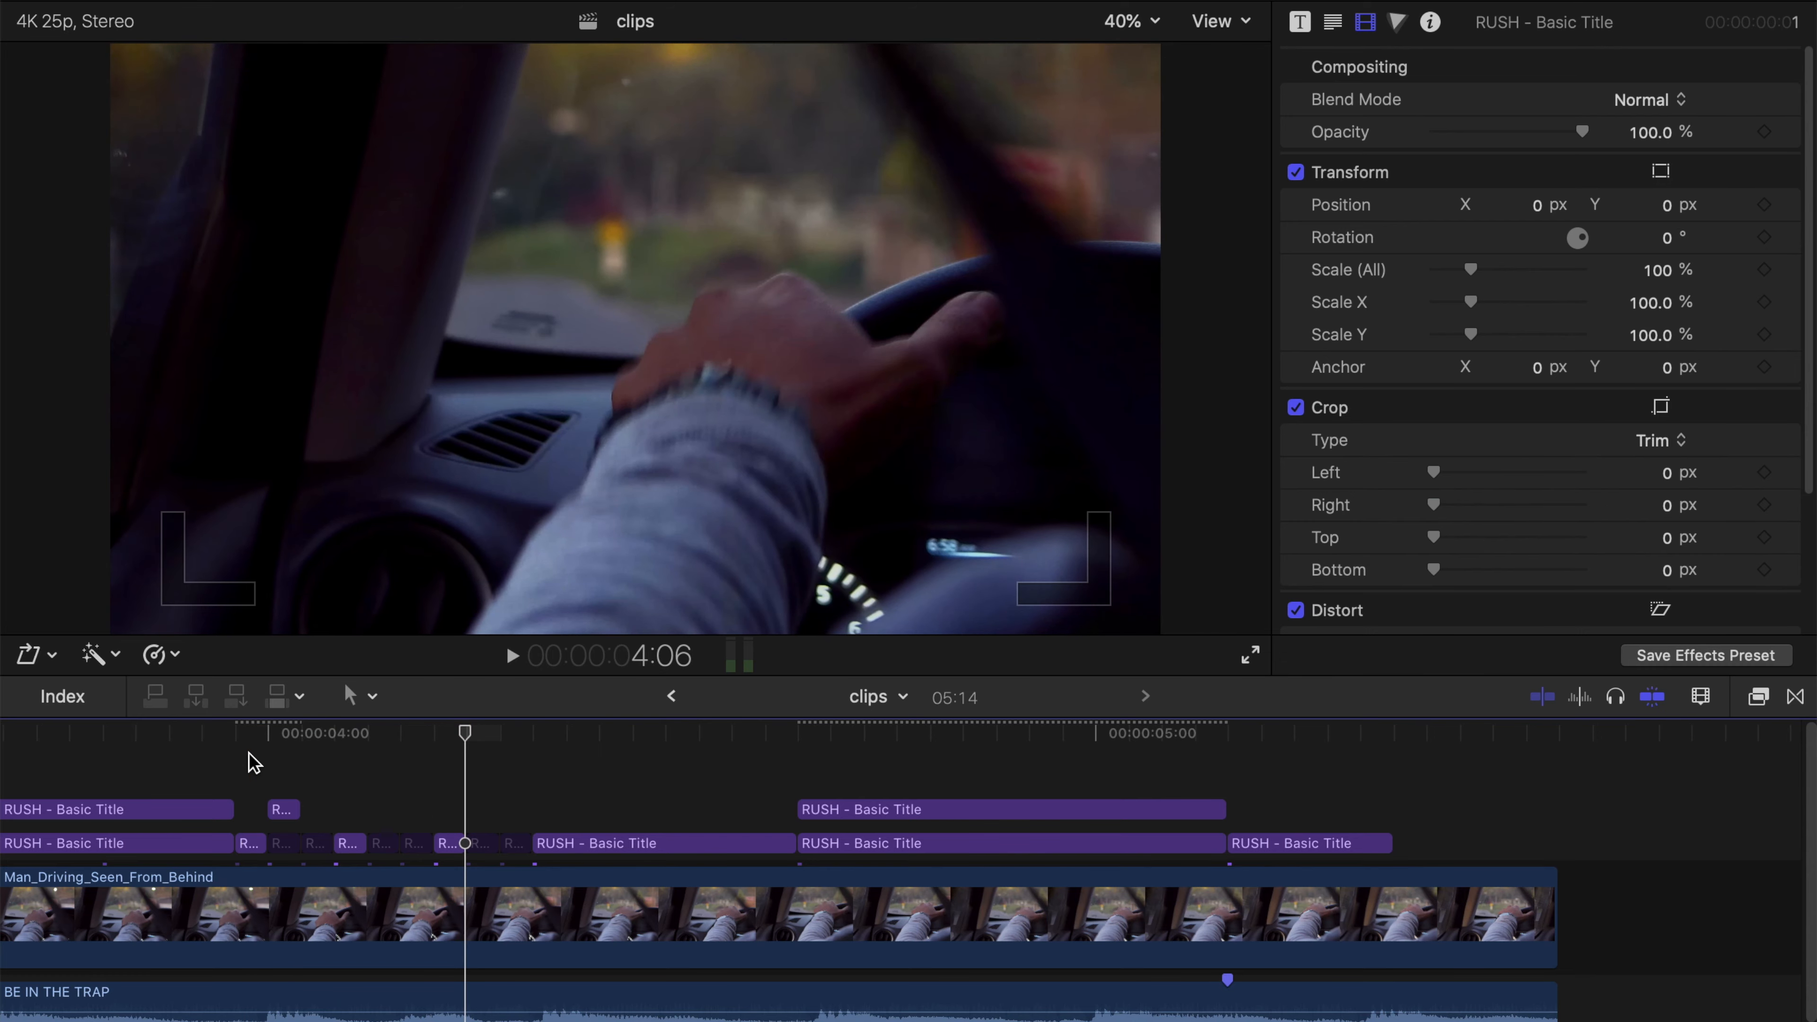
{"action": "left_click", "coordinate": [248, 753]}
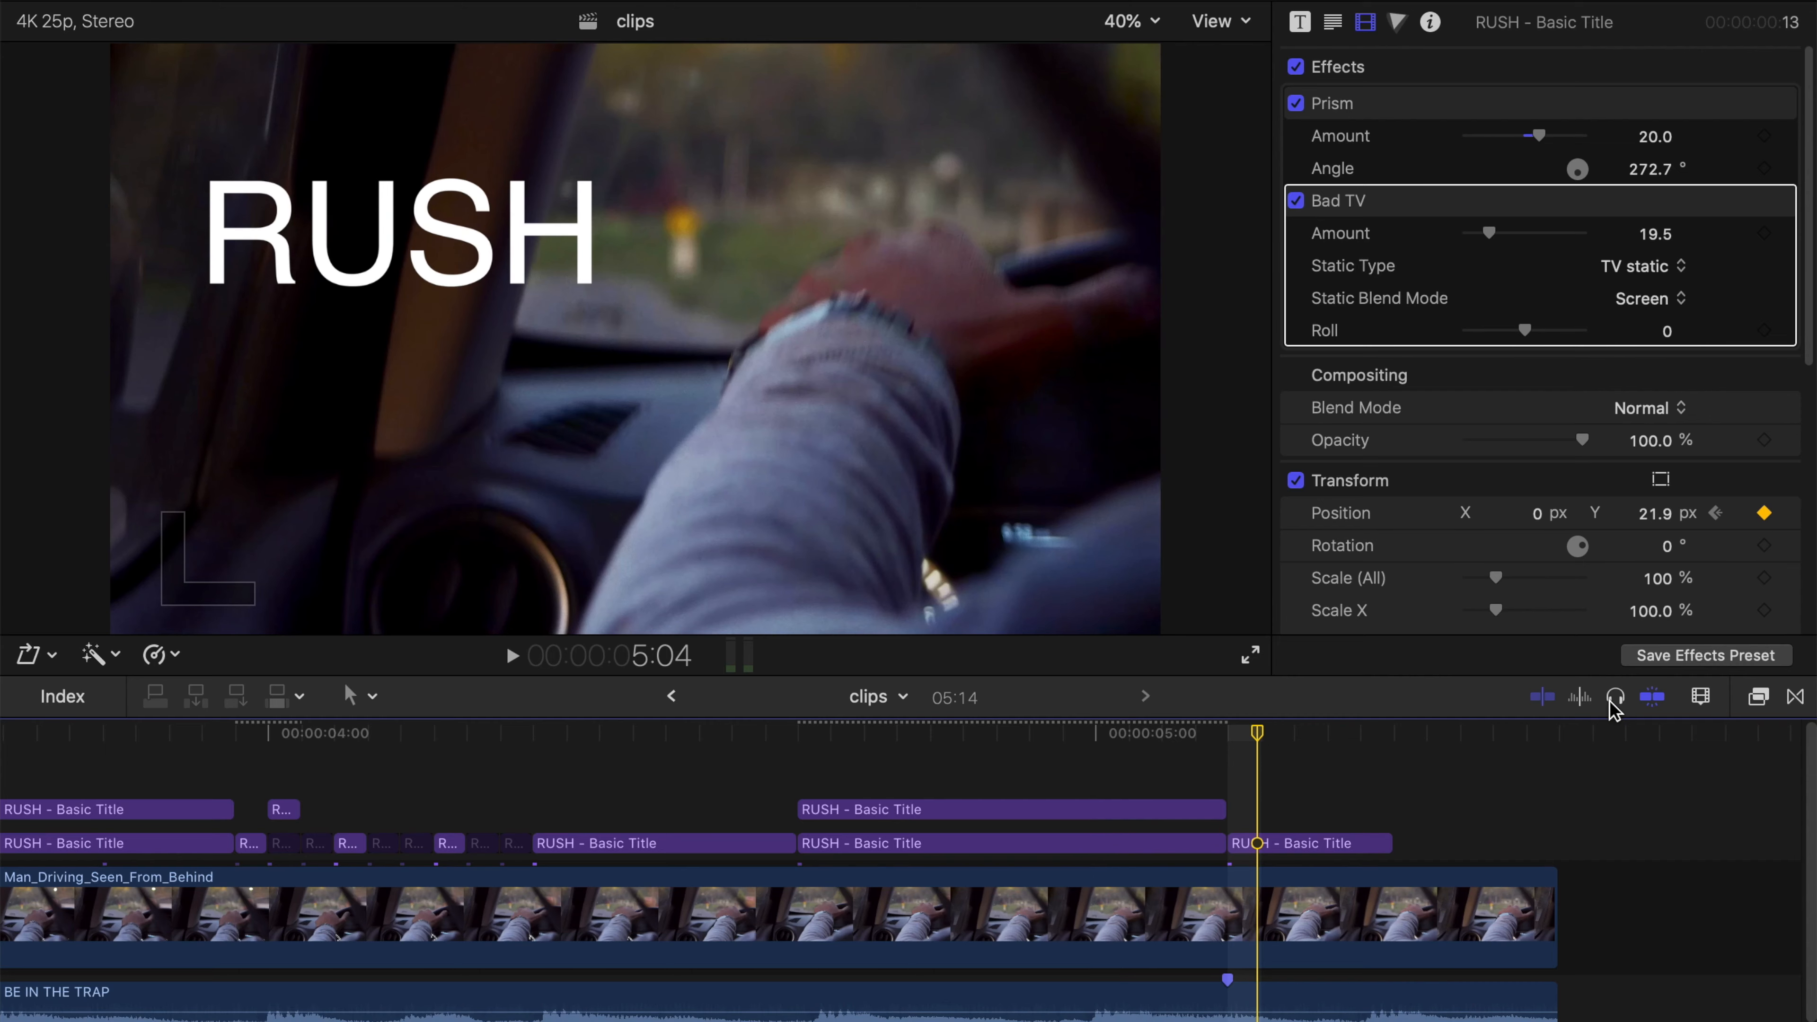
Step: Apply the GLITCH FX 4 effect from the DISRUPTION VFX category to the last RUSH title and check it at 5:07
{"action": "left_click", "coordinate": [1196, 811]}
{"action": "left_click", "coordinate": [1287, 843]}
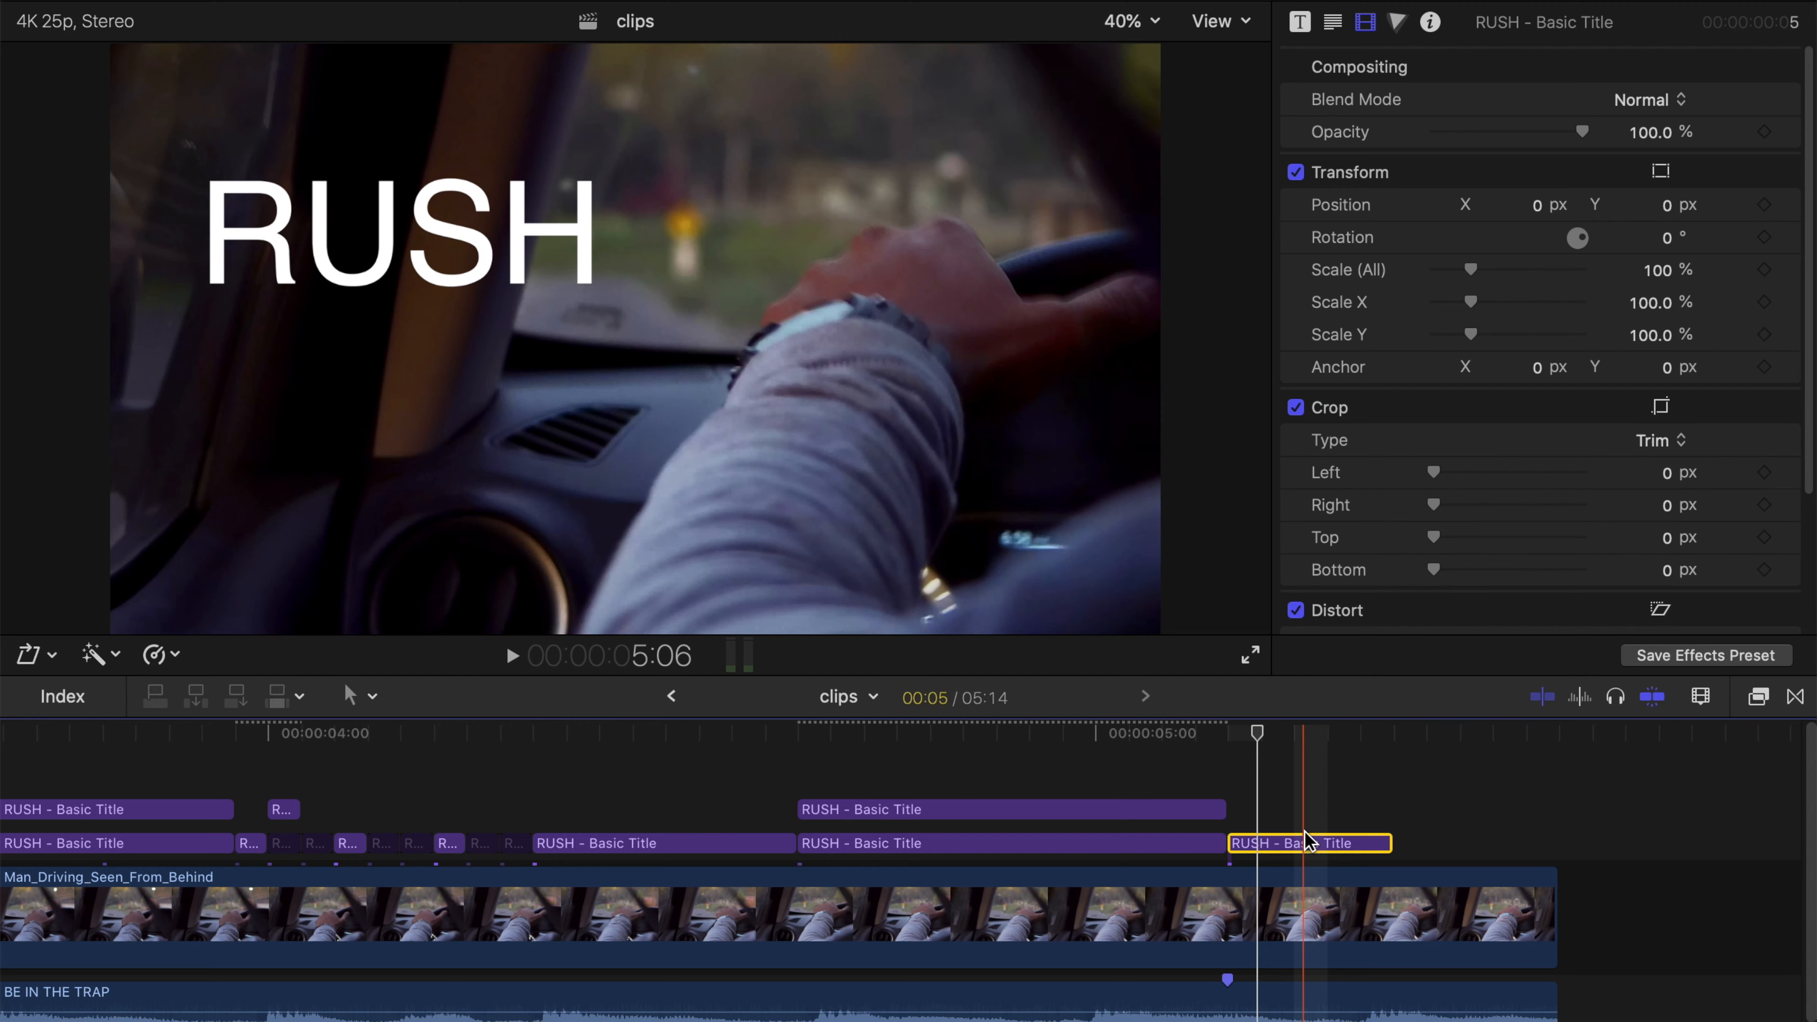
{"action": "left_click", "coordinate": [1759, 697]}
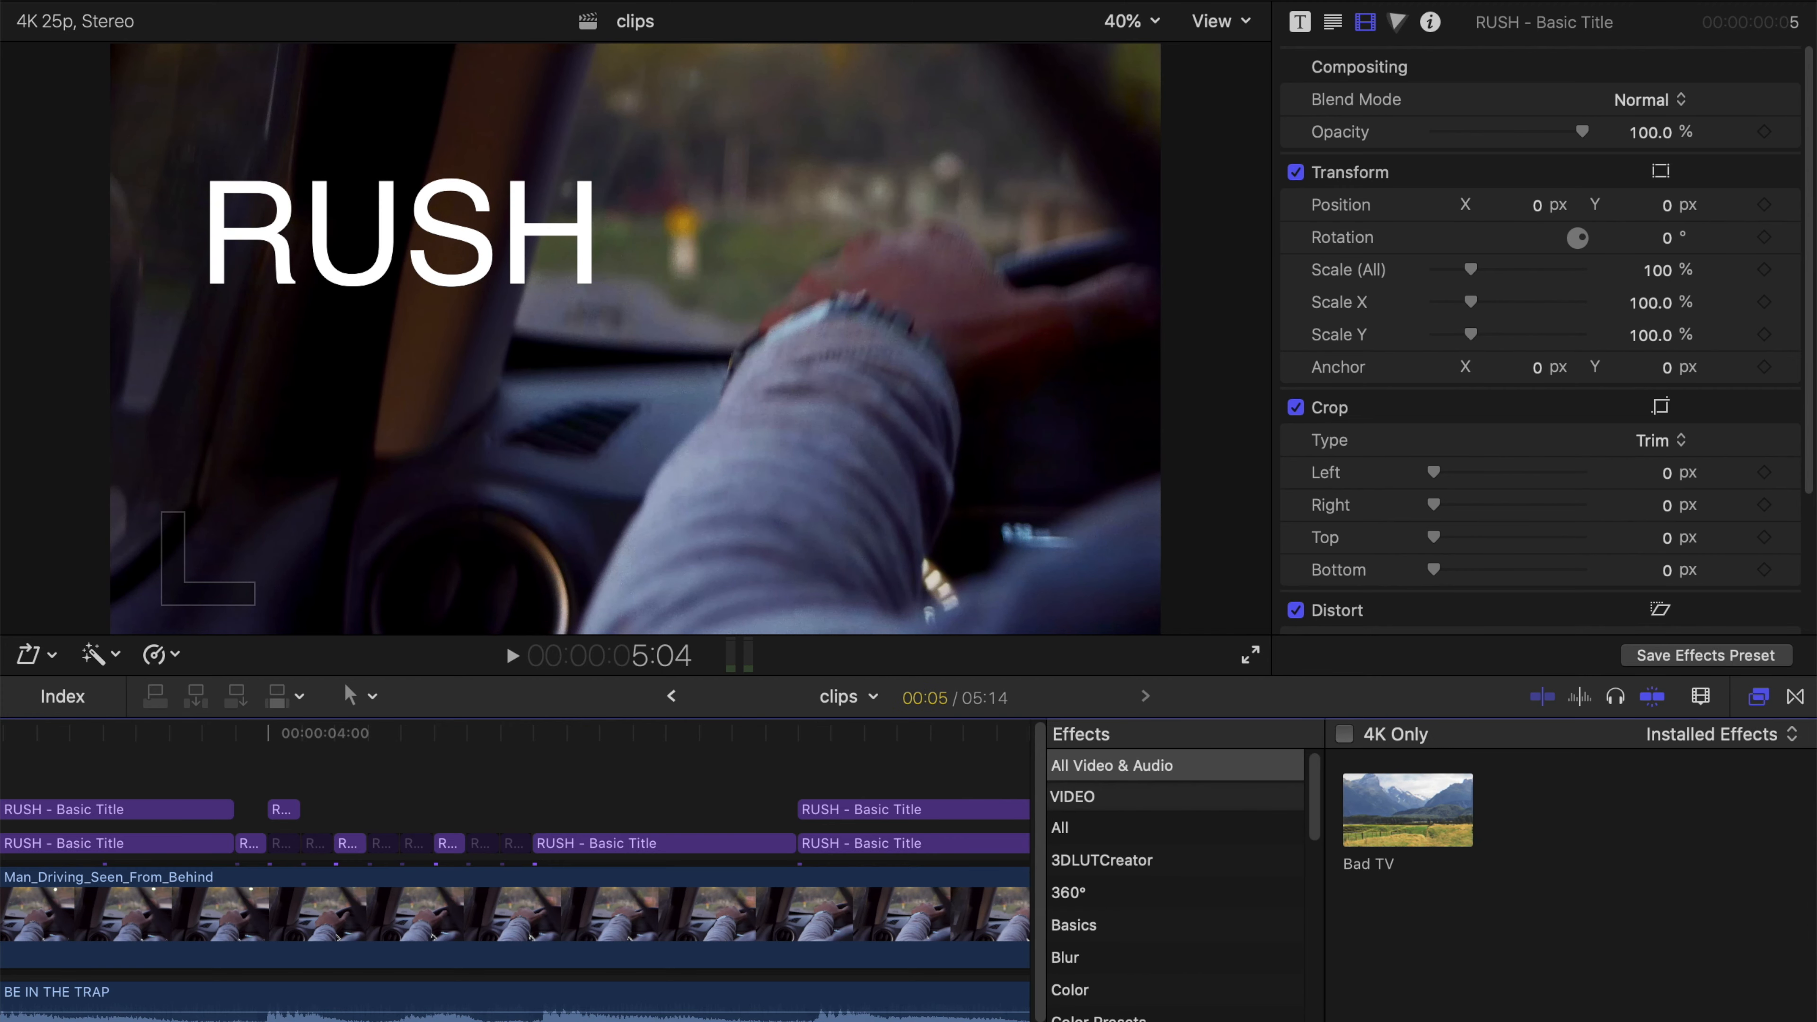
{"action": "scroll", "coordinate": [1232, 866], "scroll_direction": "up", "scroll_amount": 5}
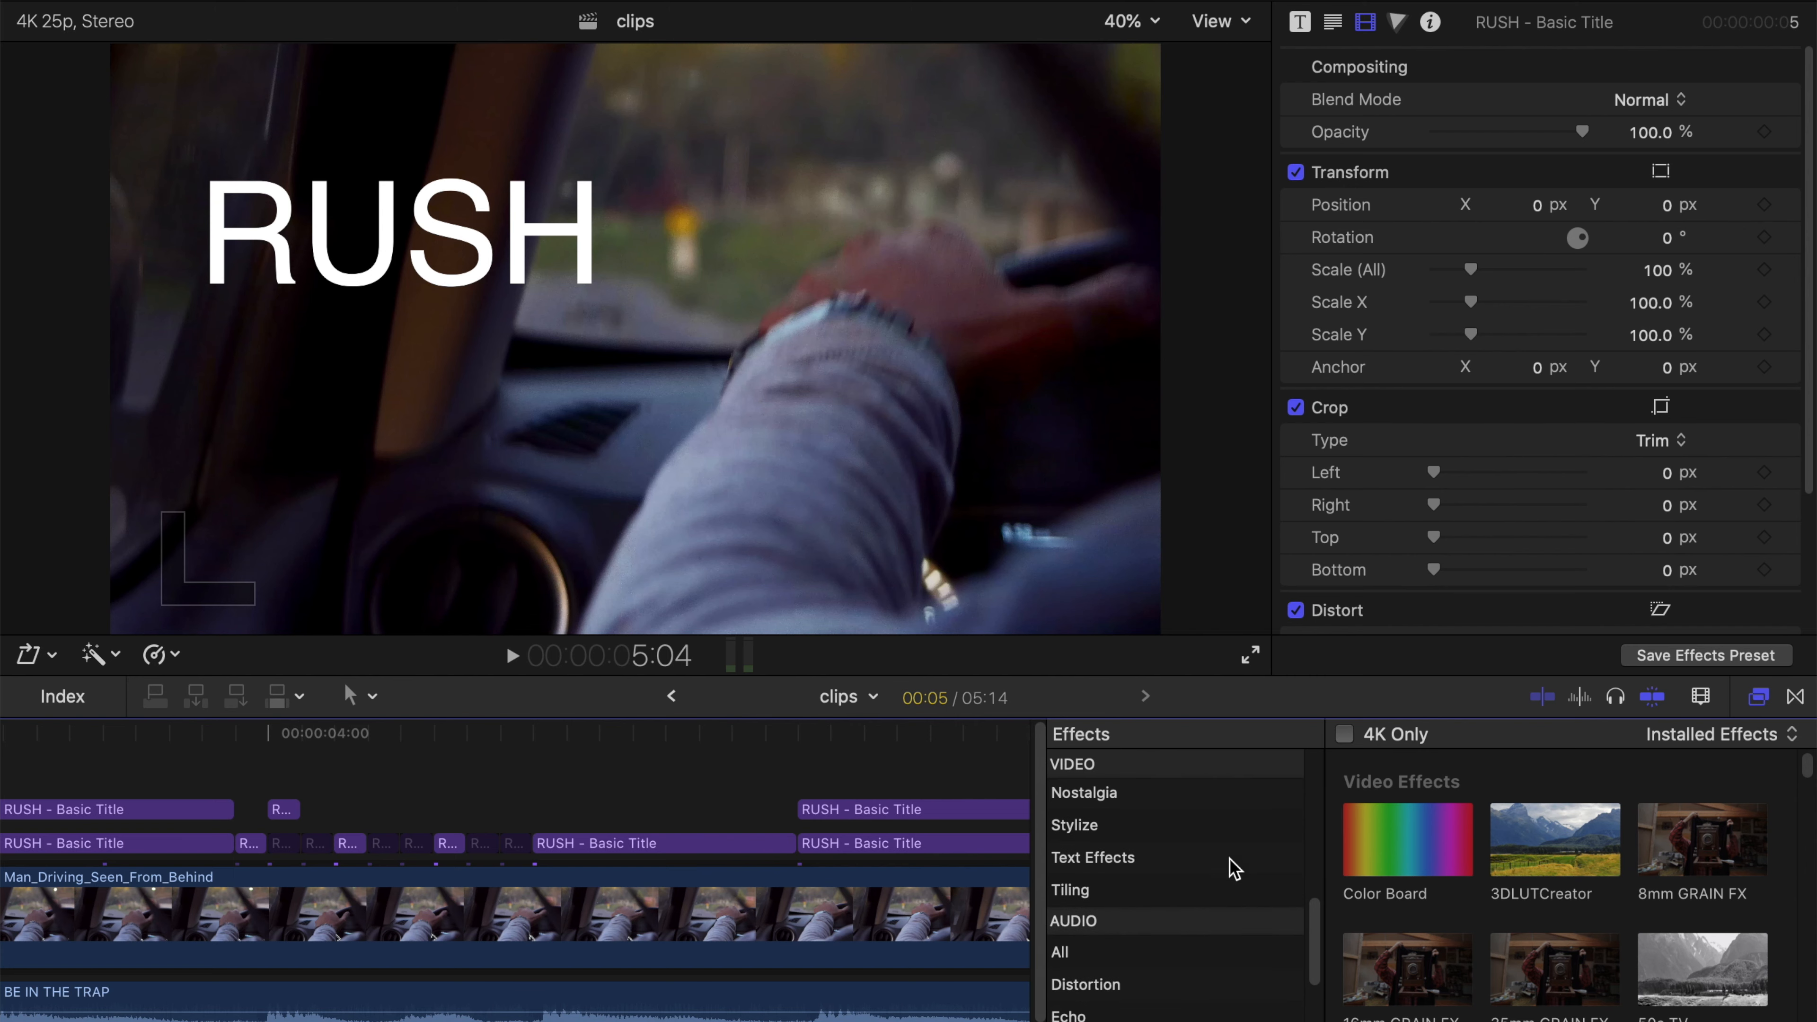
{"action": "left_click", "coordinate": [1267, 821]}
{"action": "left_click_drag", "start_coordinate": [1812, 769], "coordinate": [1815, 841]}
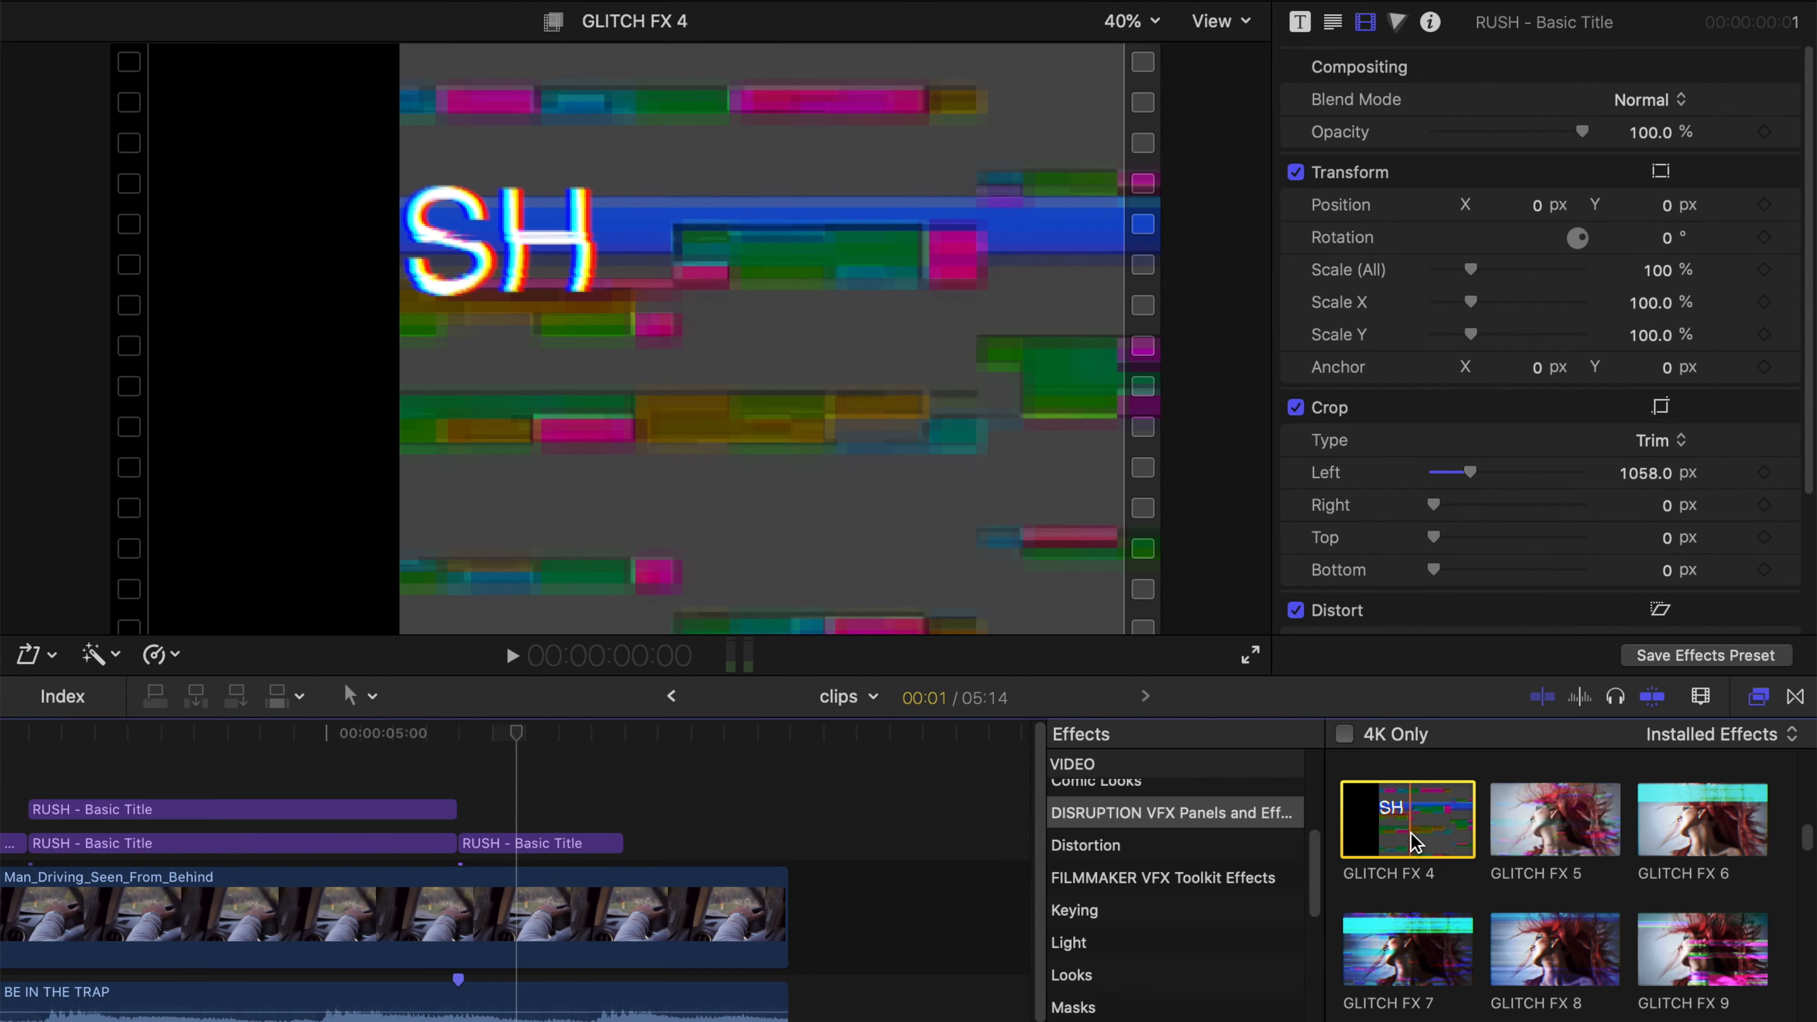
{"action": "left_click_drag", "start_coordinate": [1408, 815], "coordinate": [556, 859]}
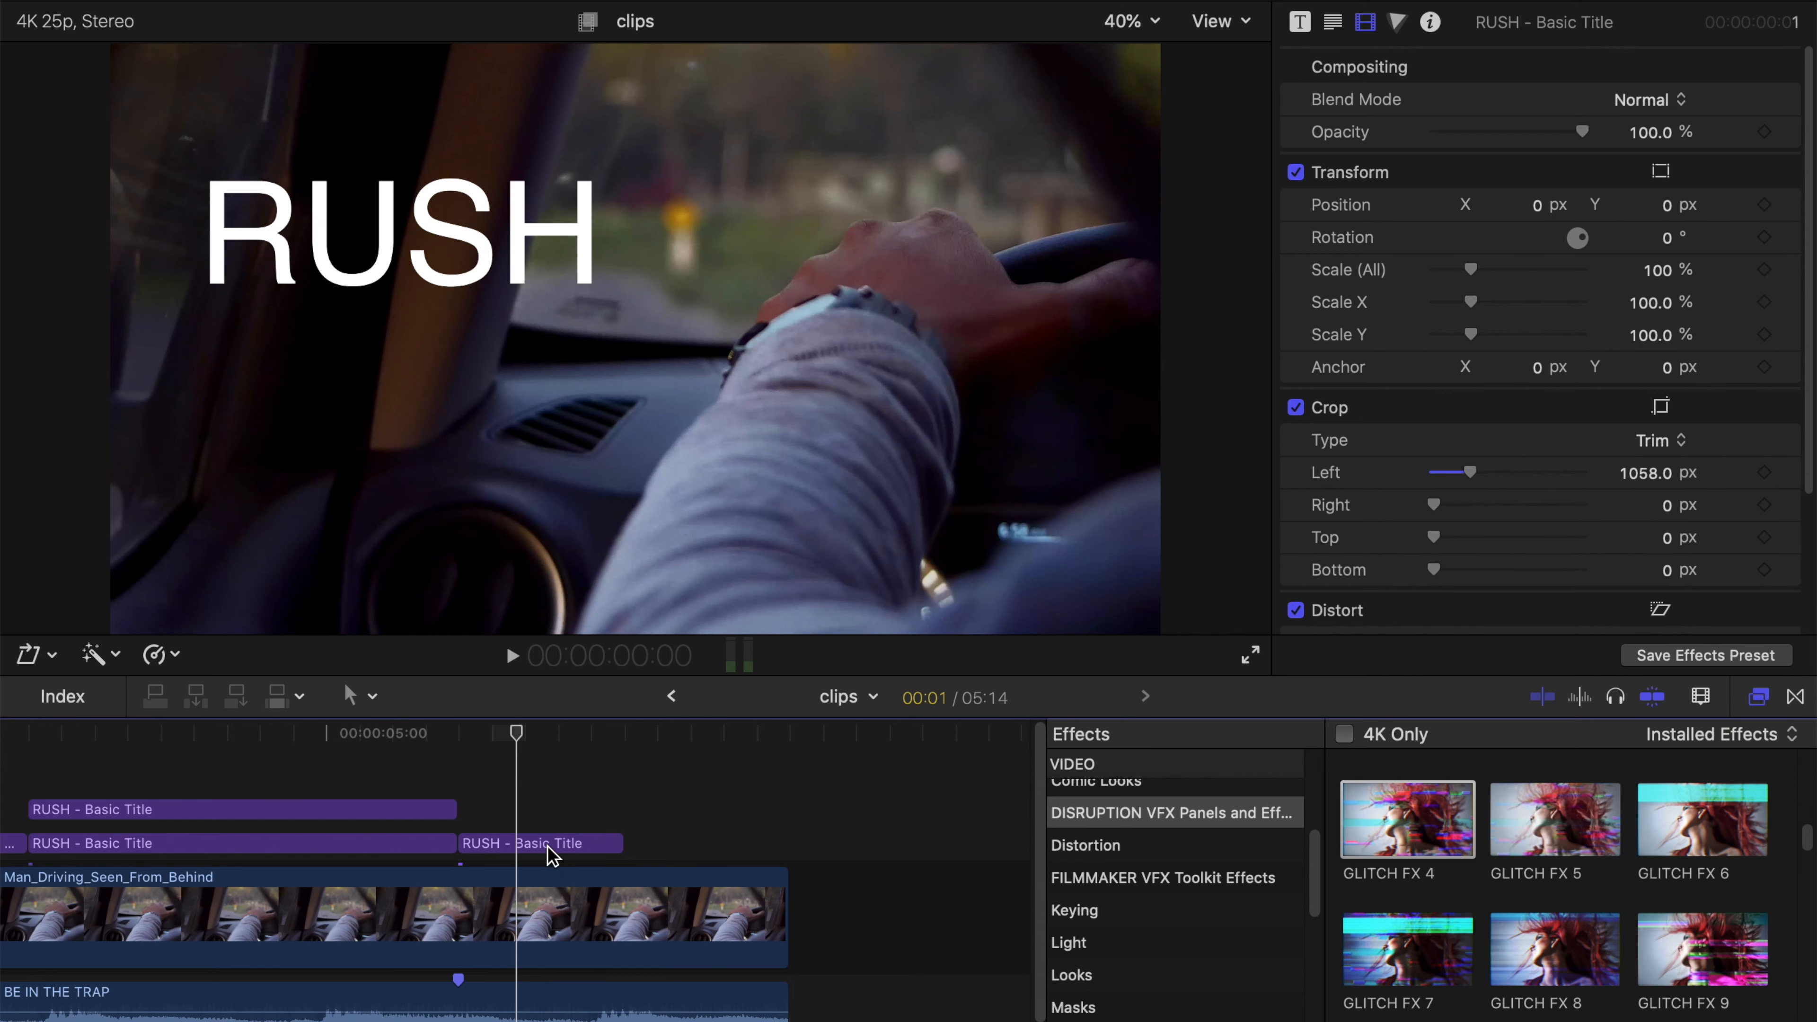
{"action": "left_click_drag", "start_coordinate": [504, 733], "coordinate": [564, 732]}
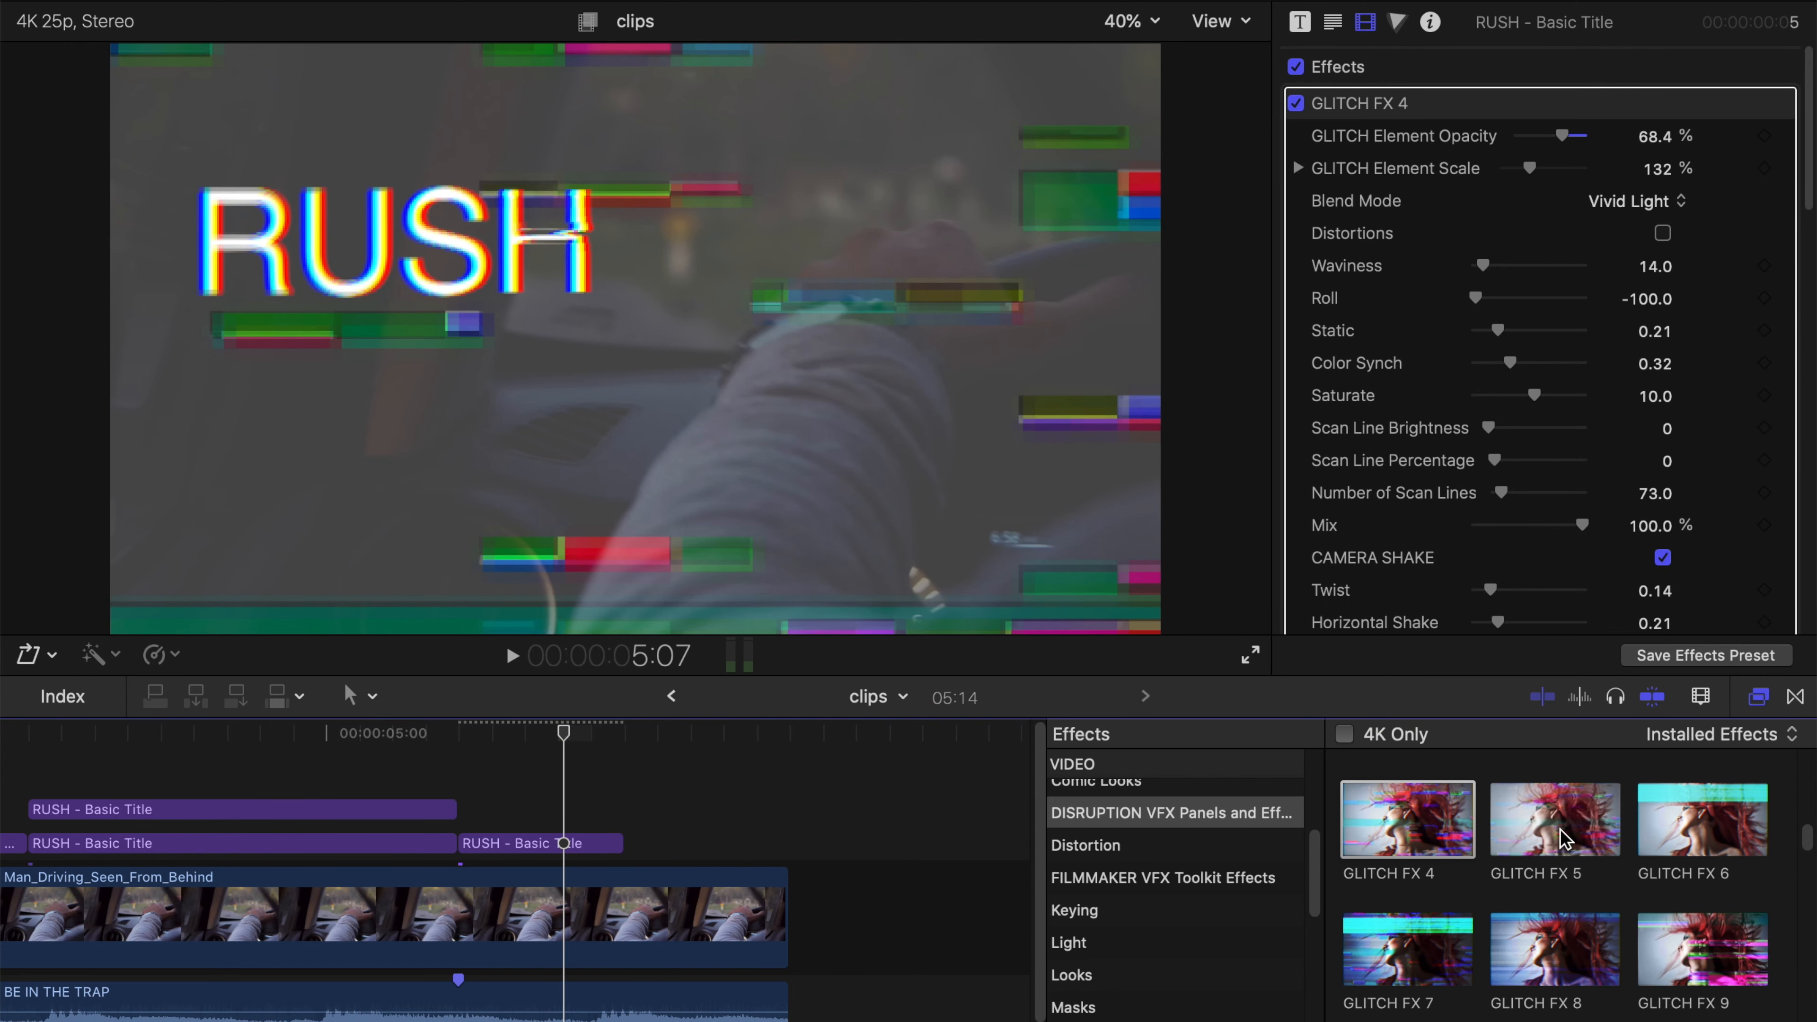
Step: Find the mask effects among all video and audio effects and apply Shape Mask to the last RUSH title
{"action": "key", "text": "super+5"}
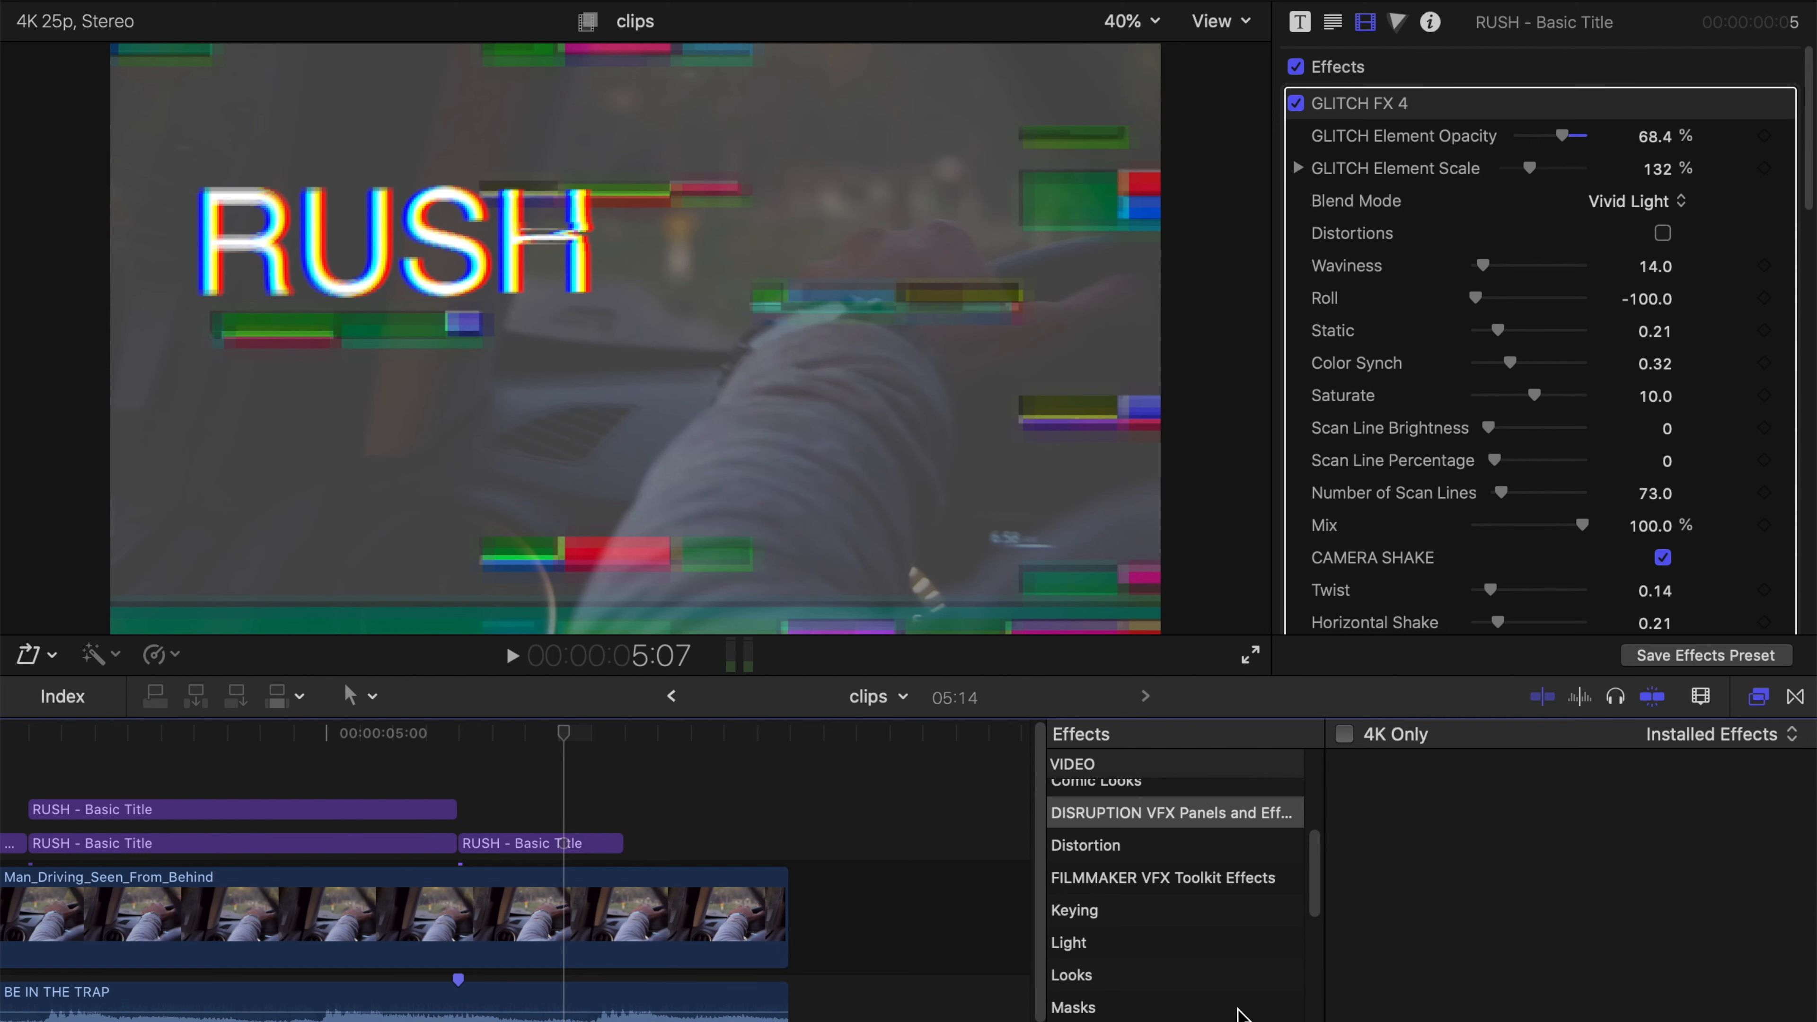
{"action": "scroll", "coordinate": [1271, 889], "scroll_direction": "up", "scroll_amount": 6}
{"action": "left_click", "coordinate": [1131, 768]}
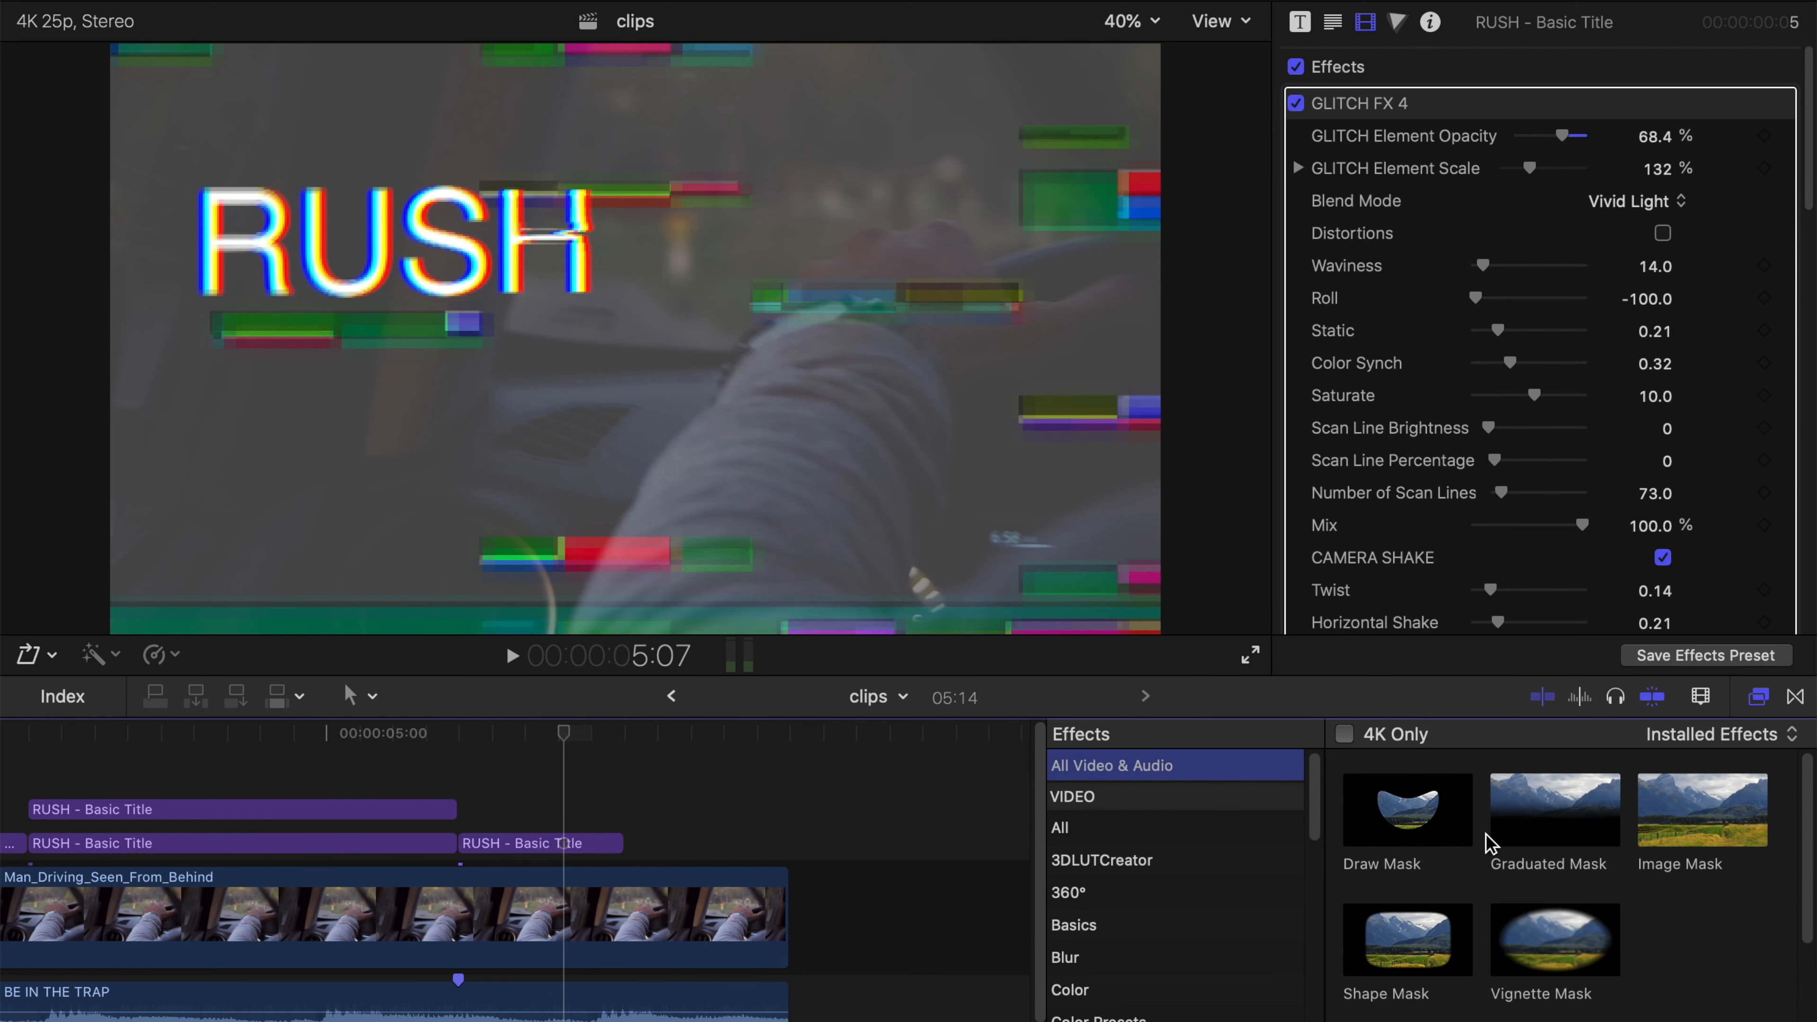
{"action": "left_click_drag", "start_coordinate": [1433, 935], "coordinate": [537, 845]}
Step: Set the Shape Mask's fill opacity to 52.54% and falloff to 100, and check the masked glitch from 5:04
{"action": "scroll", "coordinate": [1538, 358], "scroll_direction": "down", "scroll_amount": 10}
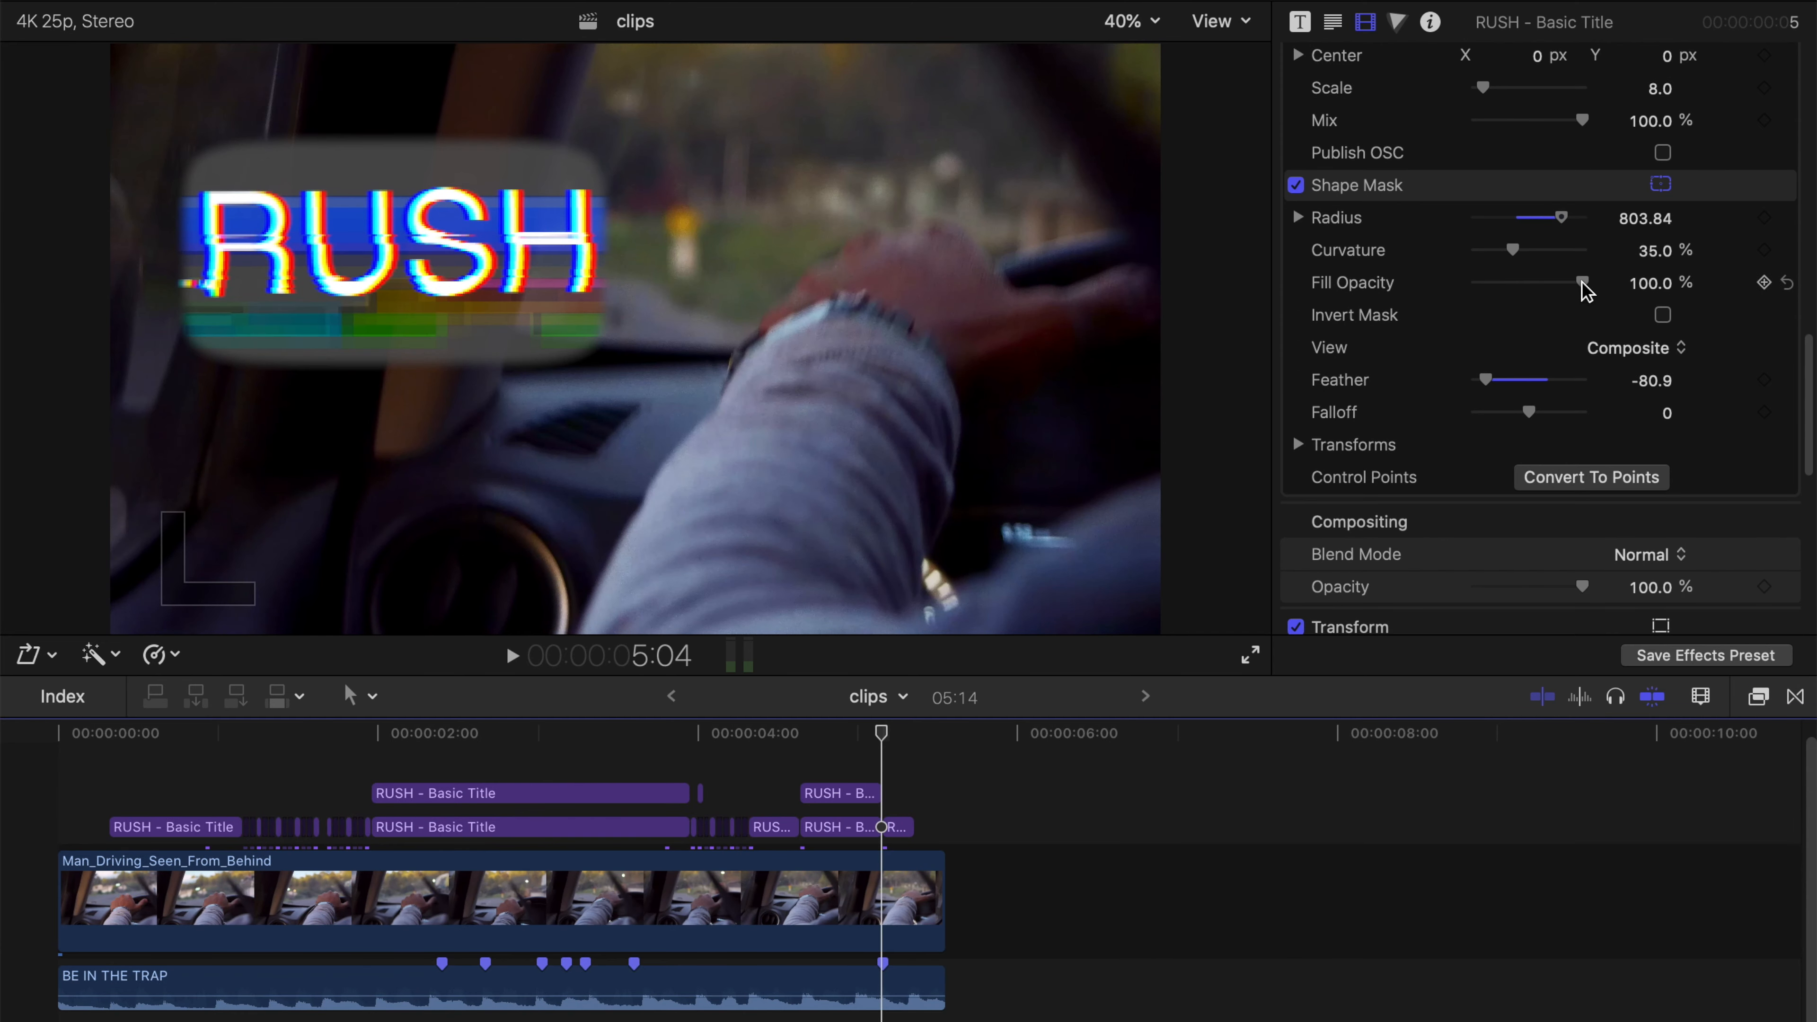
{"action": "left_click_drag", "start_coordinate": [1584, 283], "coordinate": [1533, 286]}
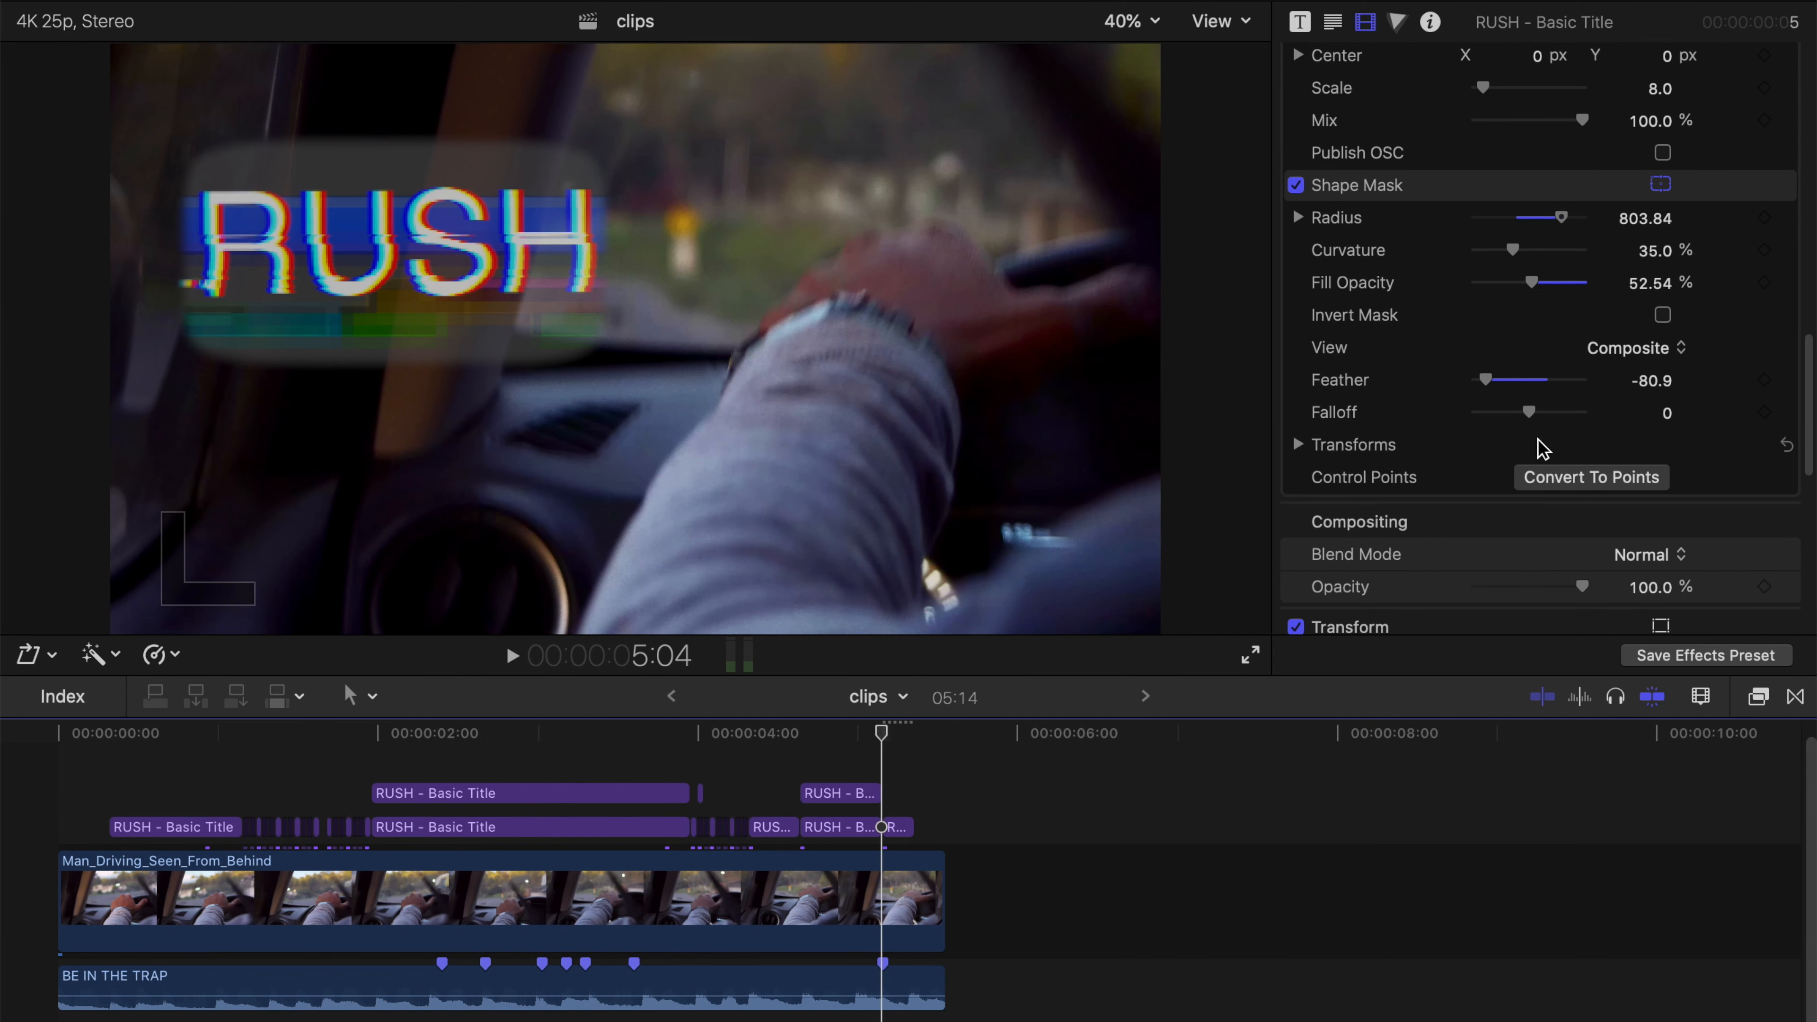
{"action": "left_click_drag", "start_coordinate": [1499, 414], "coordinate": [1620, 422]}
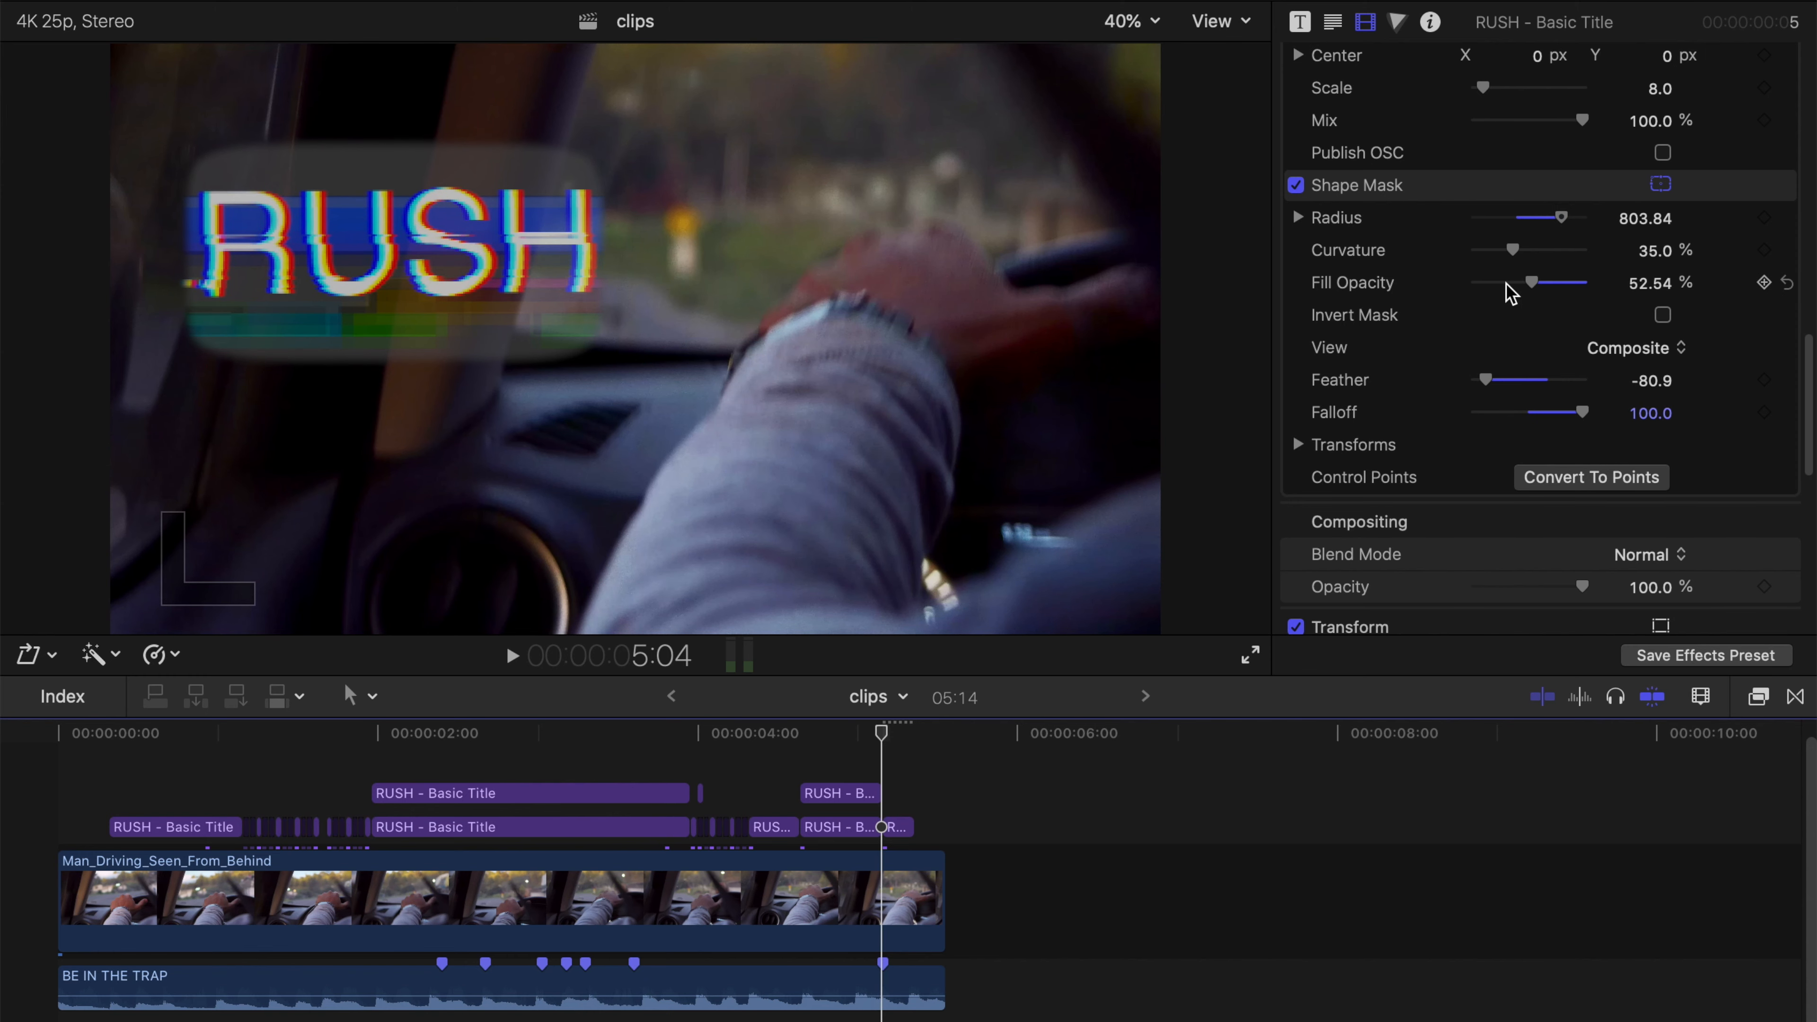
{"action": "mouse_move", "coordinate": [881, 734]}
{"action": "left_mouse_down"}
{"action": "mouse_move", "coordinate": [797, 734]}
{"action": "mouse_move", "coordinate": [886, 734]}
{"action": "left_mouse_up"}
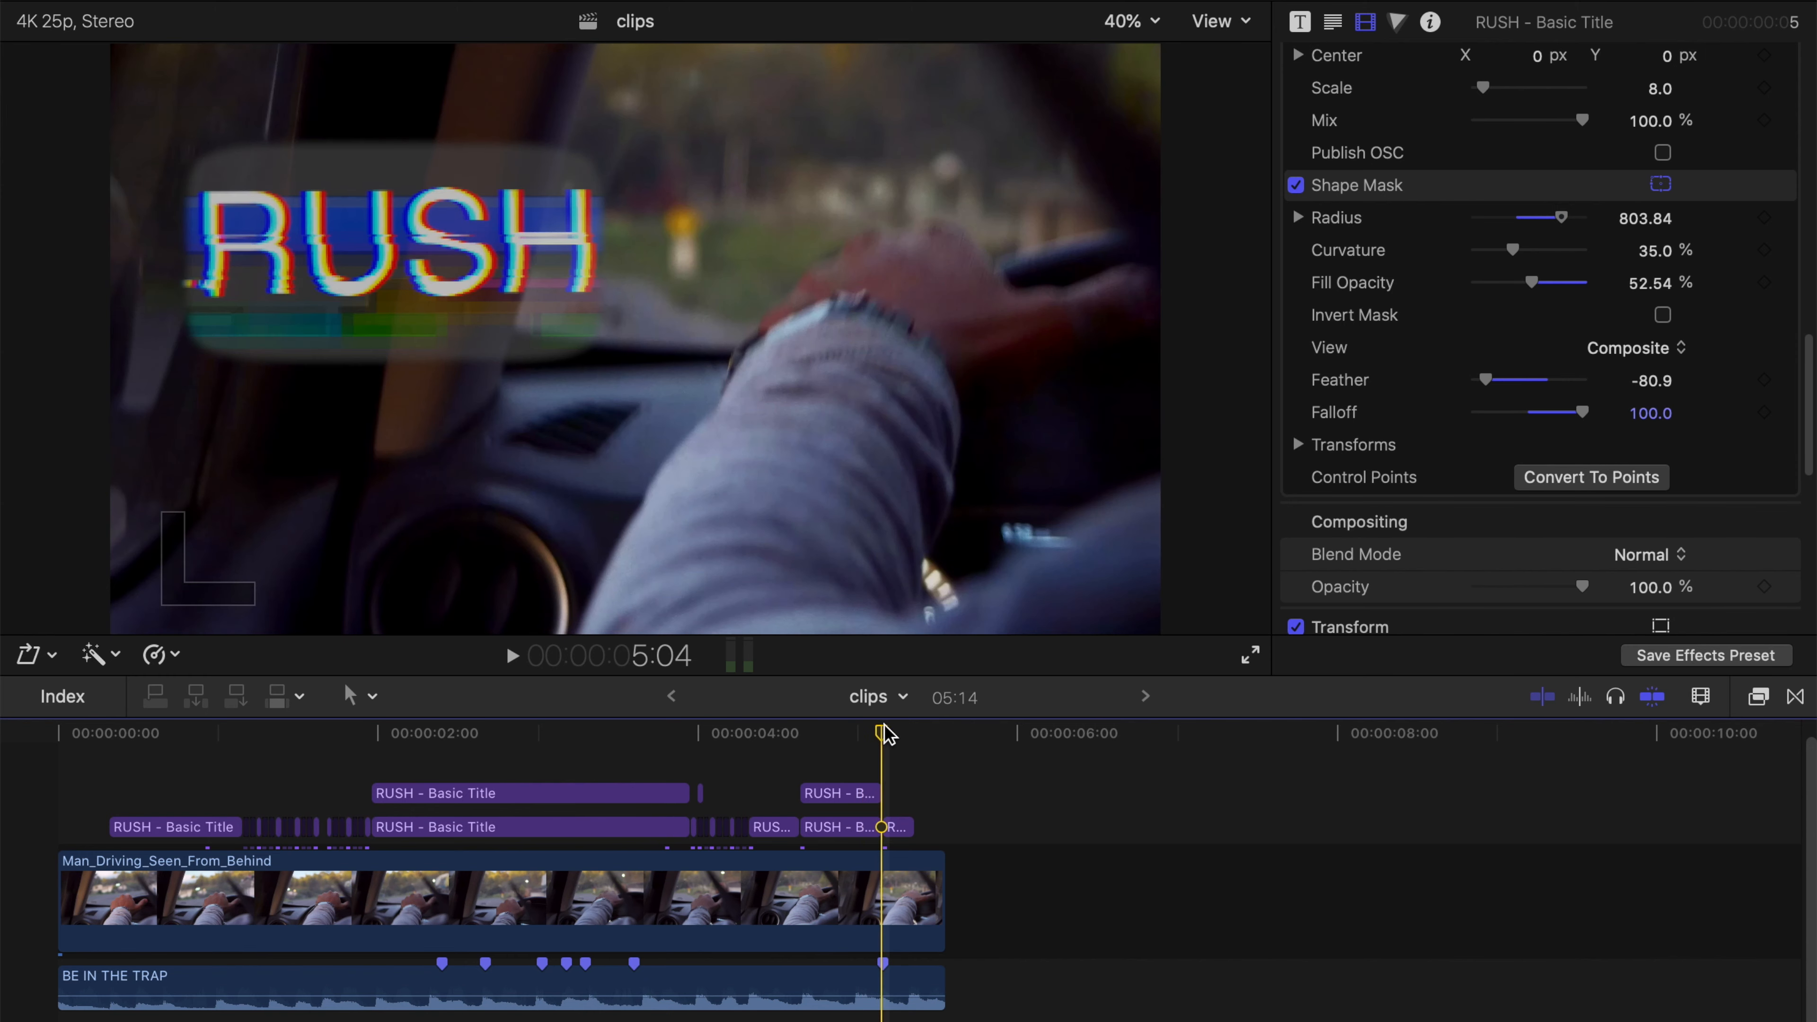
{"action": "left_click", "coordinate": [898, 730]}
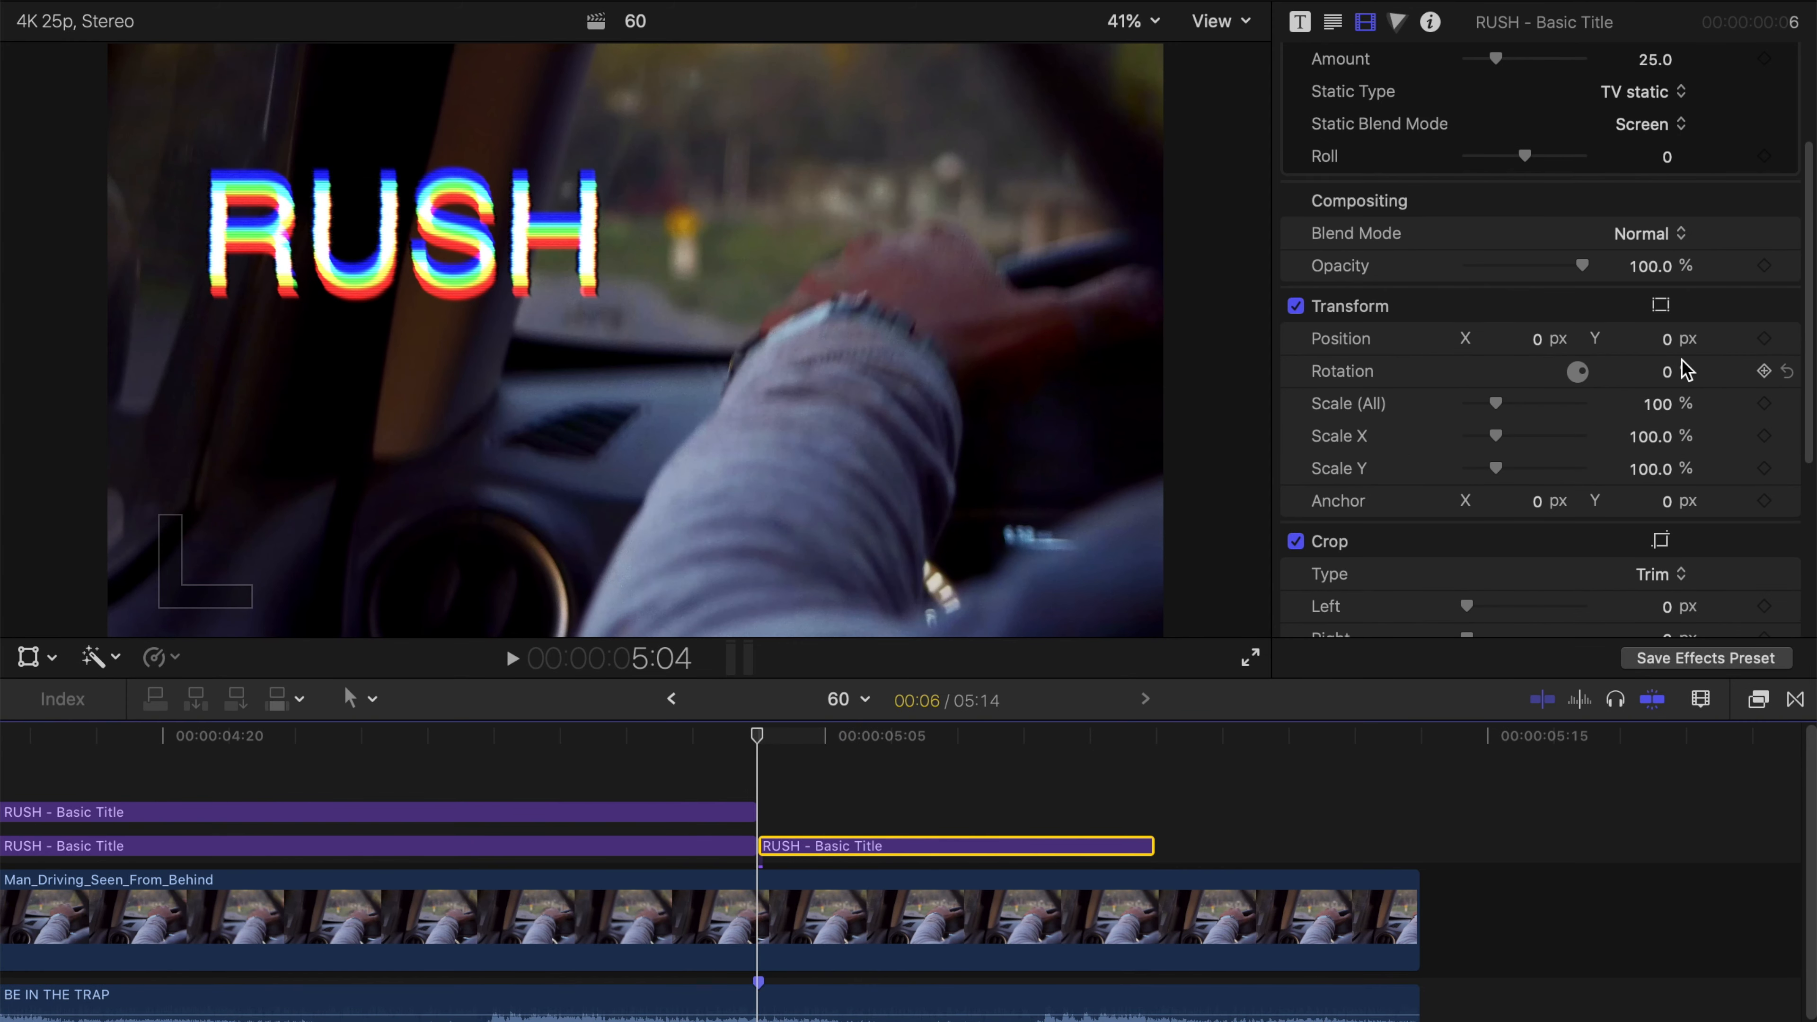
Step: In project 60, keyframe the last RUSH title's position at 5:04 and extend the title to nine frames
{"action": "scroll", "coordinate": [1686, 370], "scroll_direction": "down", "scroll_amount": 3}
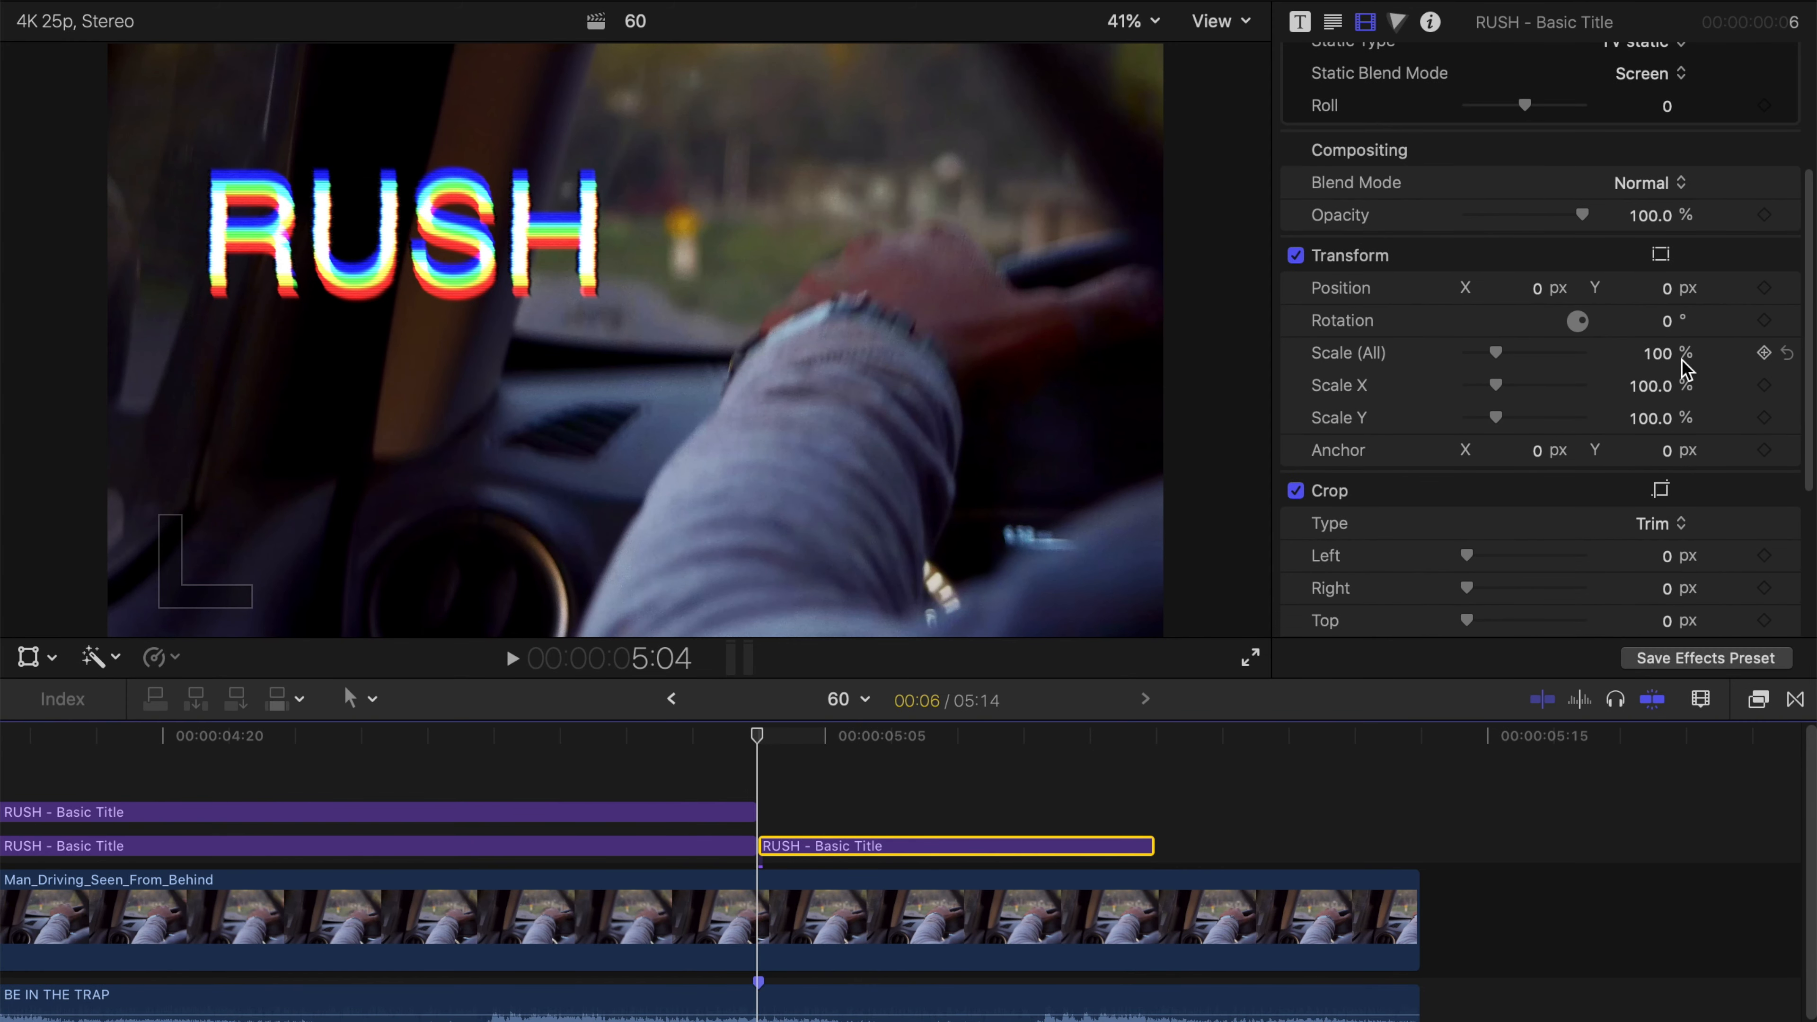
{"action": "left_click", "coordinate": [1763, 240]}
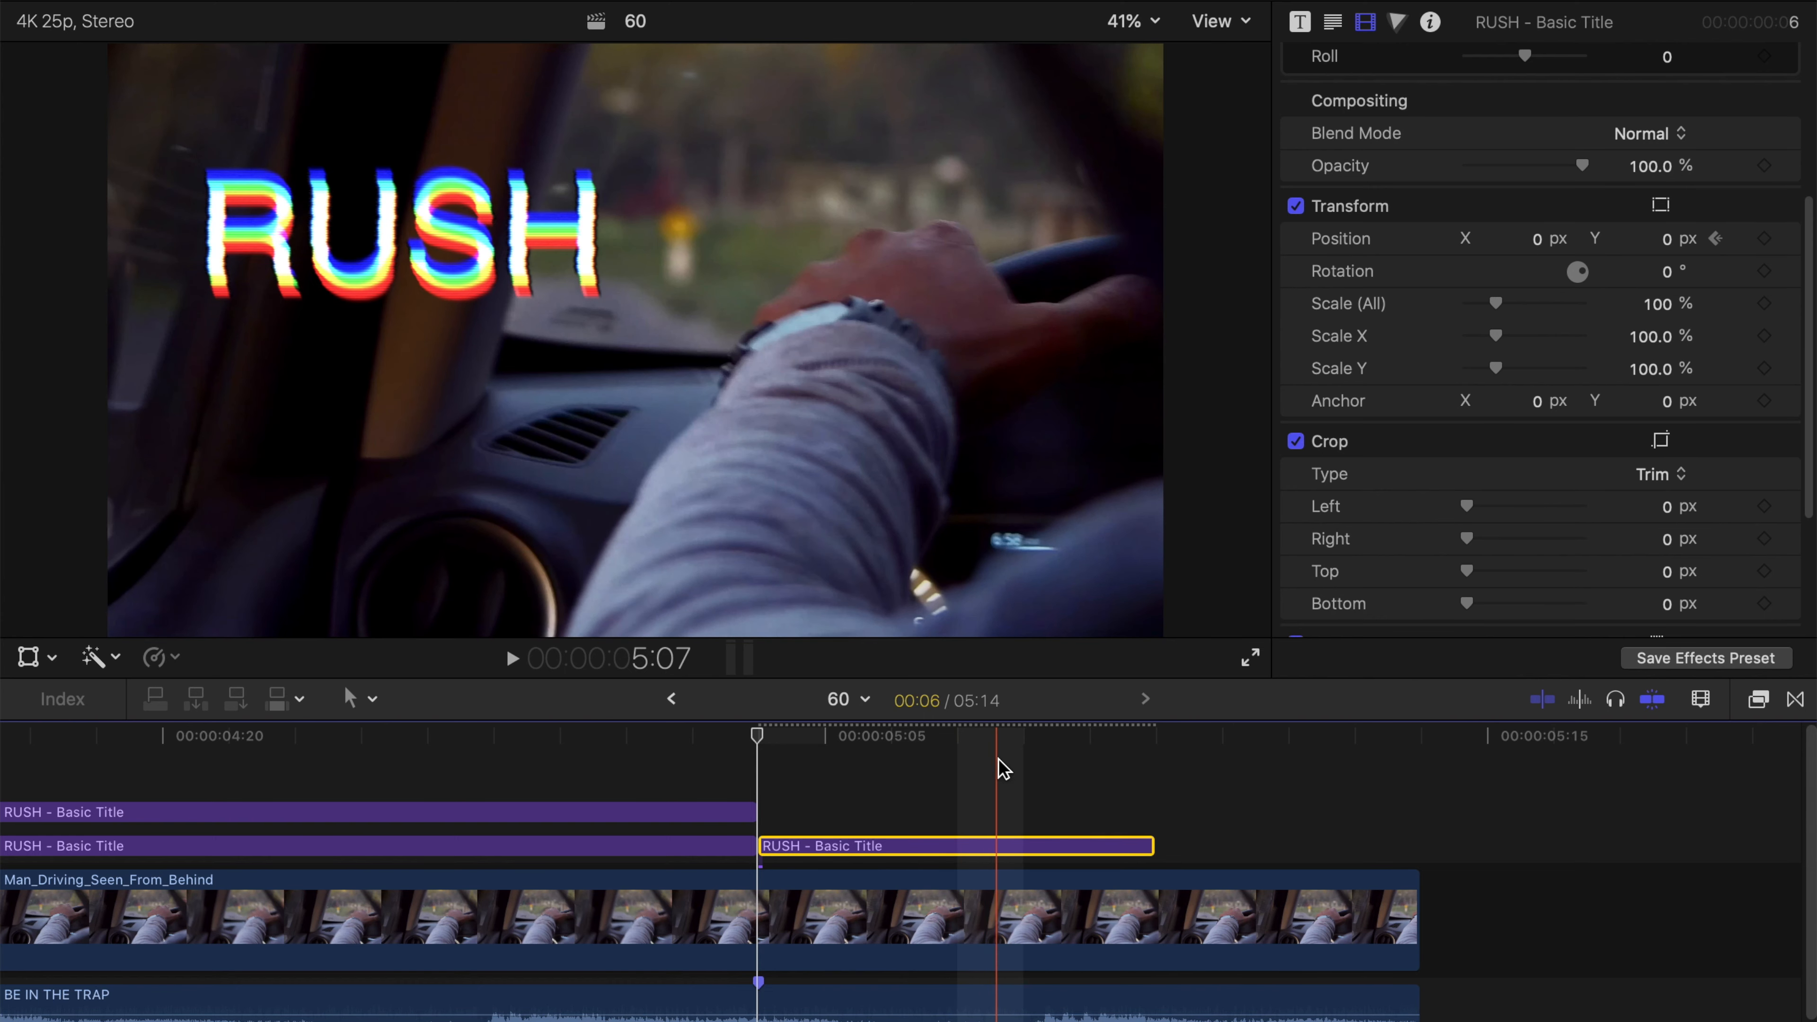
{"action": "left_click", "coordinate": [1119, 760]}
{"action": "left_click_drag", "start_coordinate": [1153, 839], "coordinate": [1348, 845]}
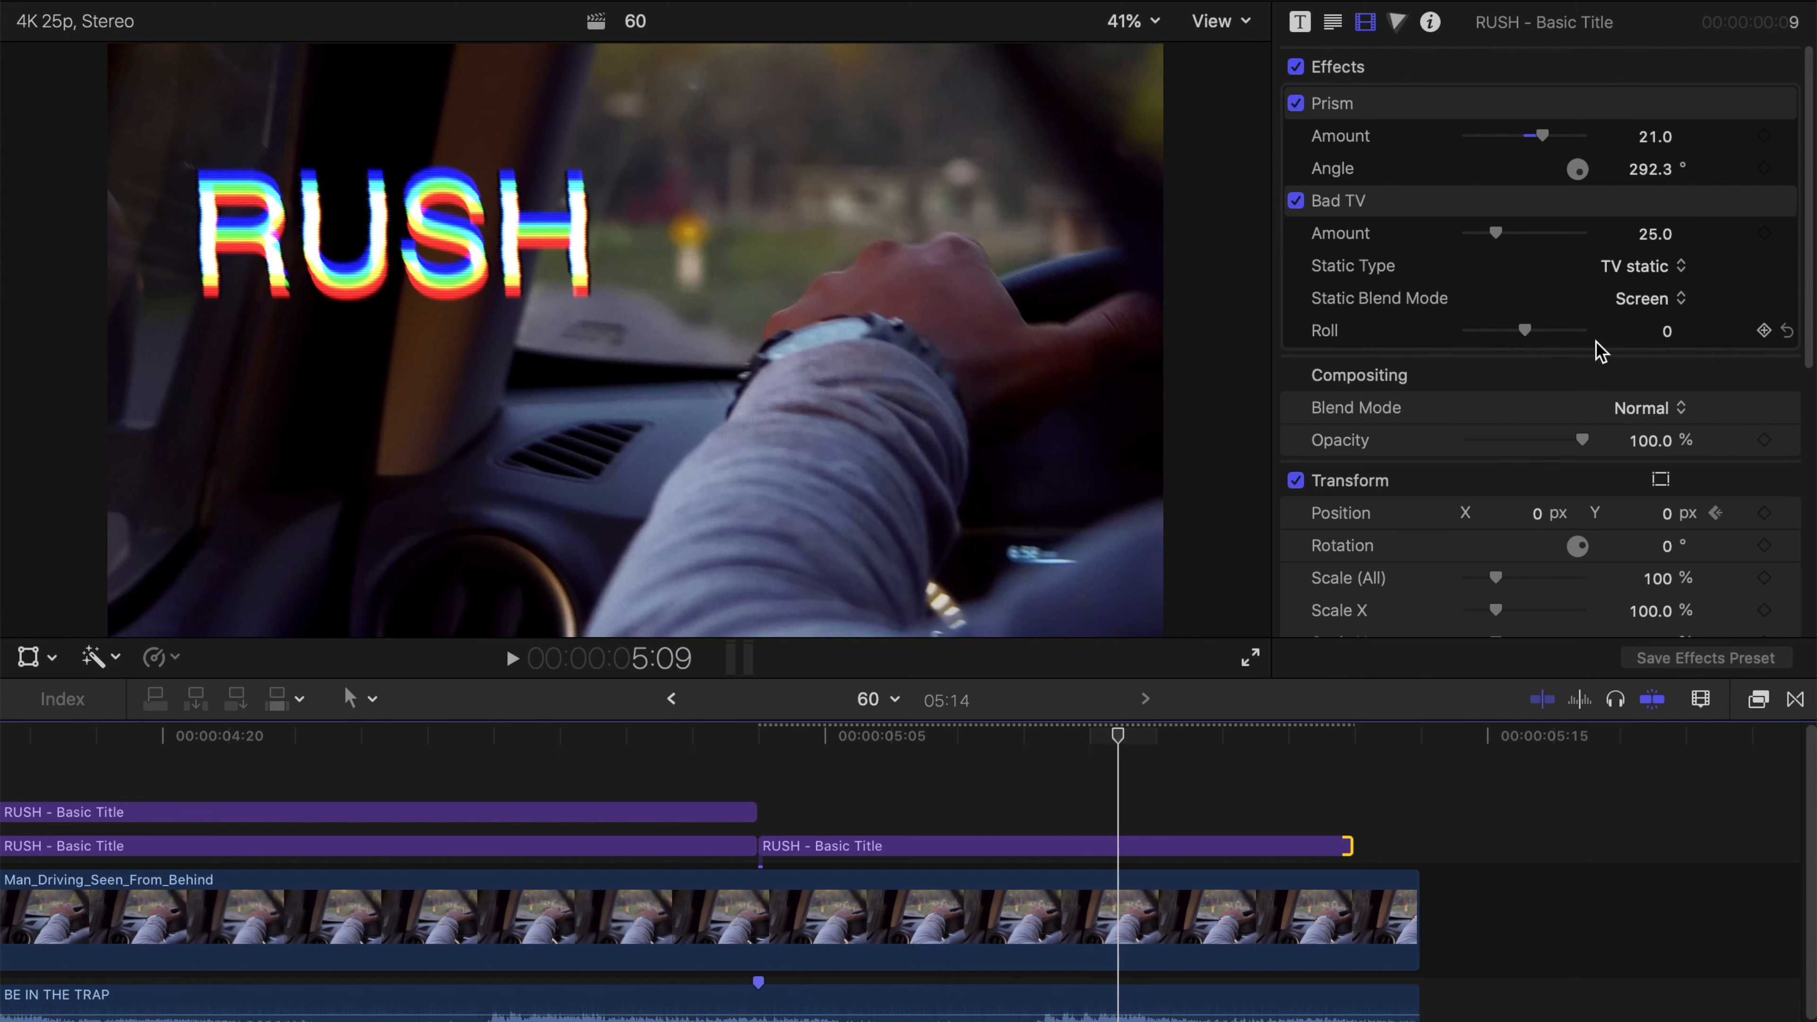
Step: Shift the last title's X position leftward out of the frame at 5:09 and play the slide from 5:04
{"action": "scroll", "coordinate": [1594, 353], "scroll_direction": "down", "scroll_amount": 2}
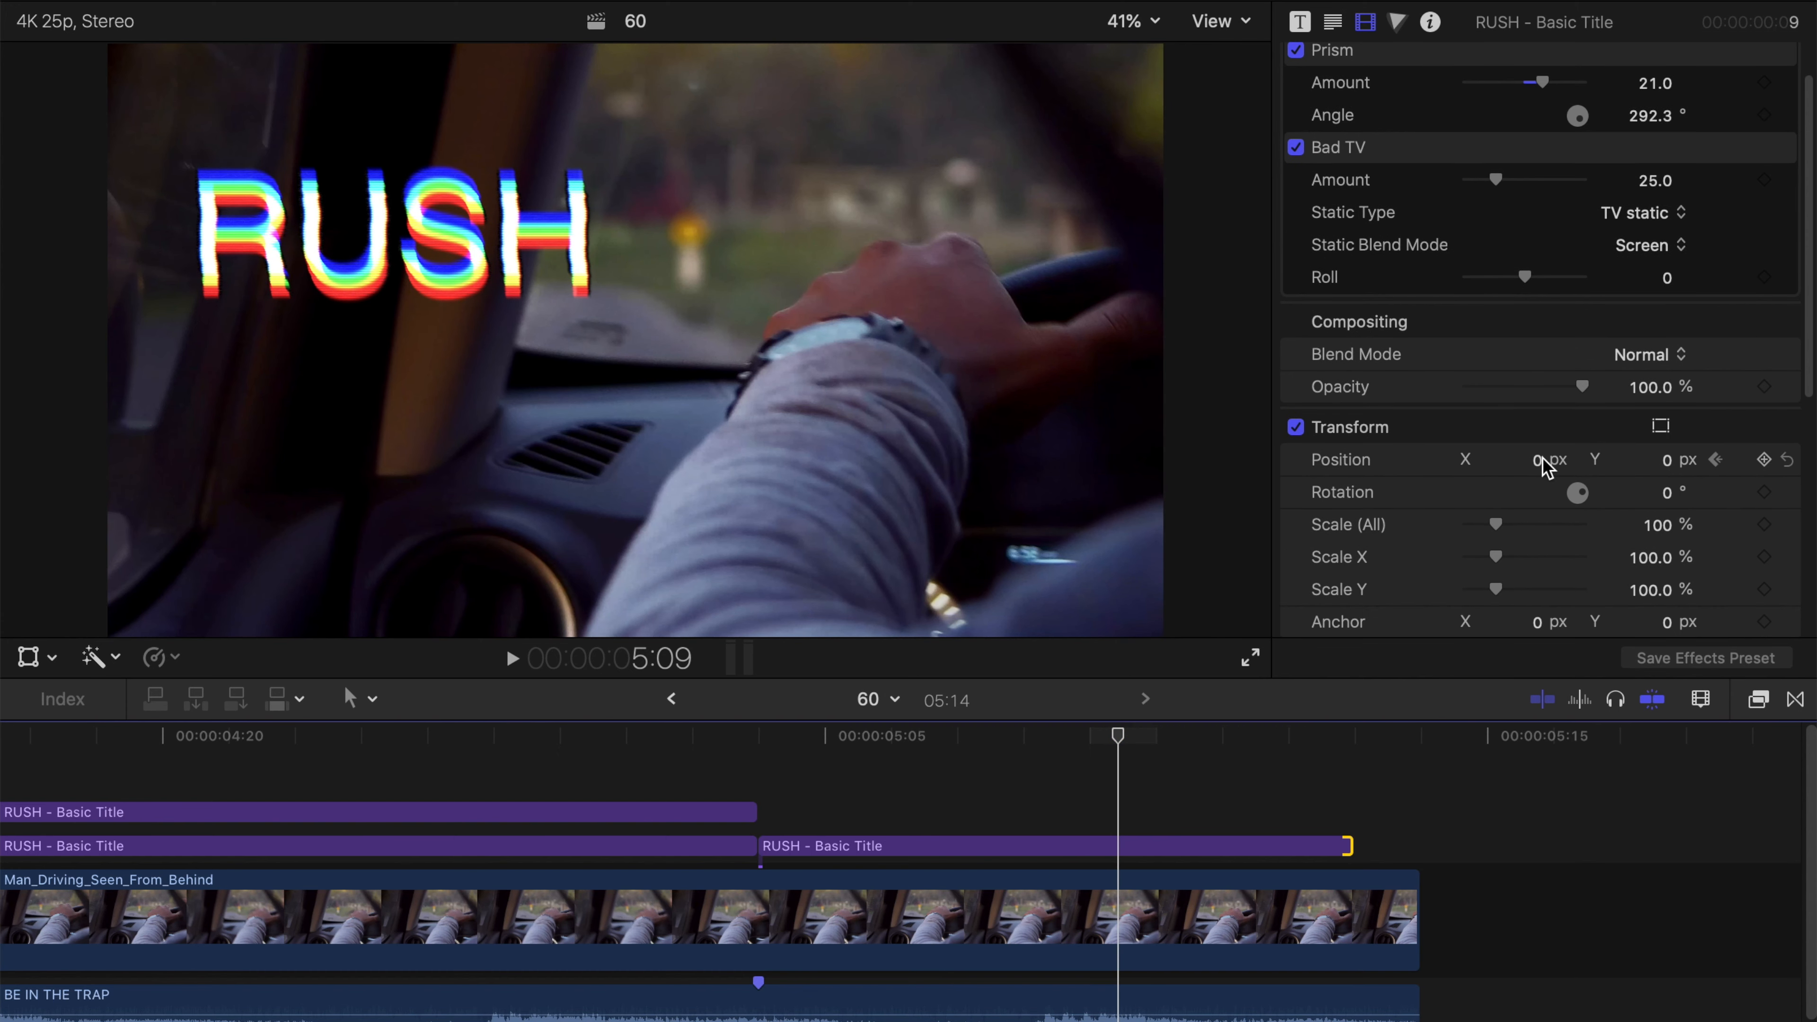
{"action": "left_click_drag", "start_coordinate": [1541, 466], "coordinate": [1537, 472]}
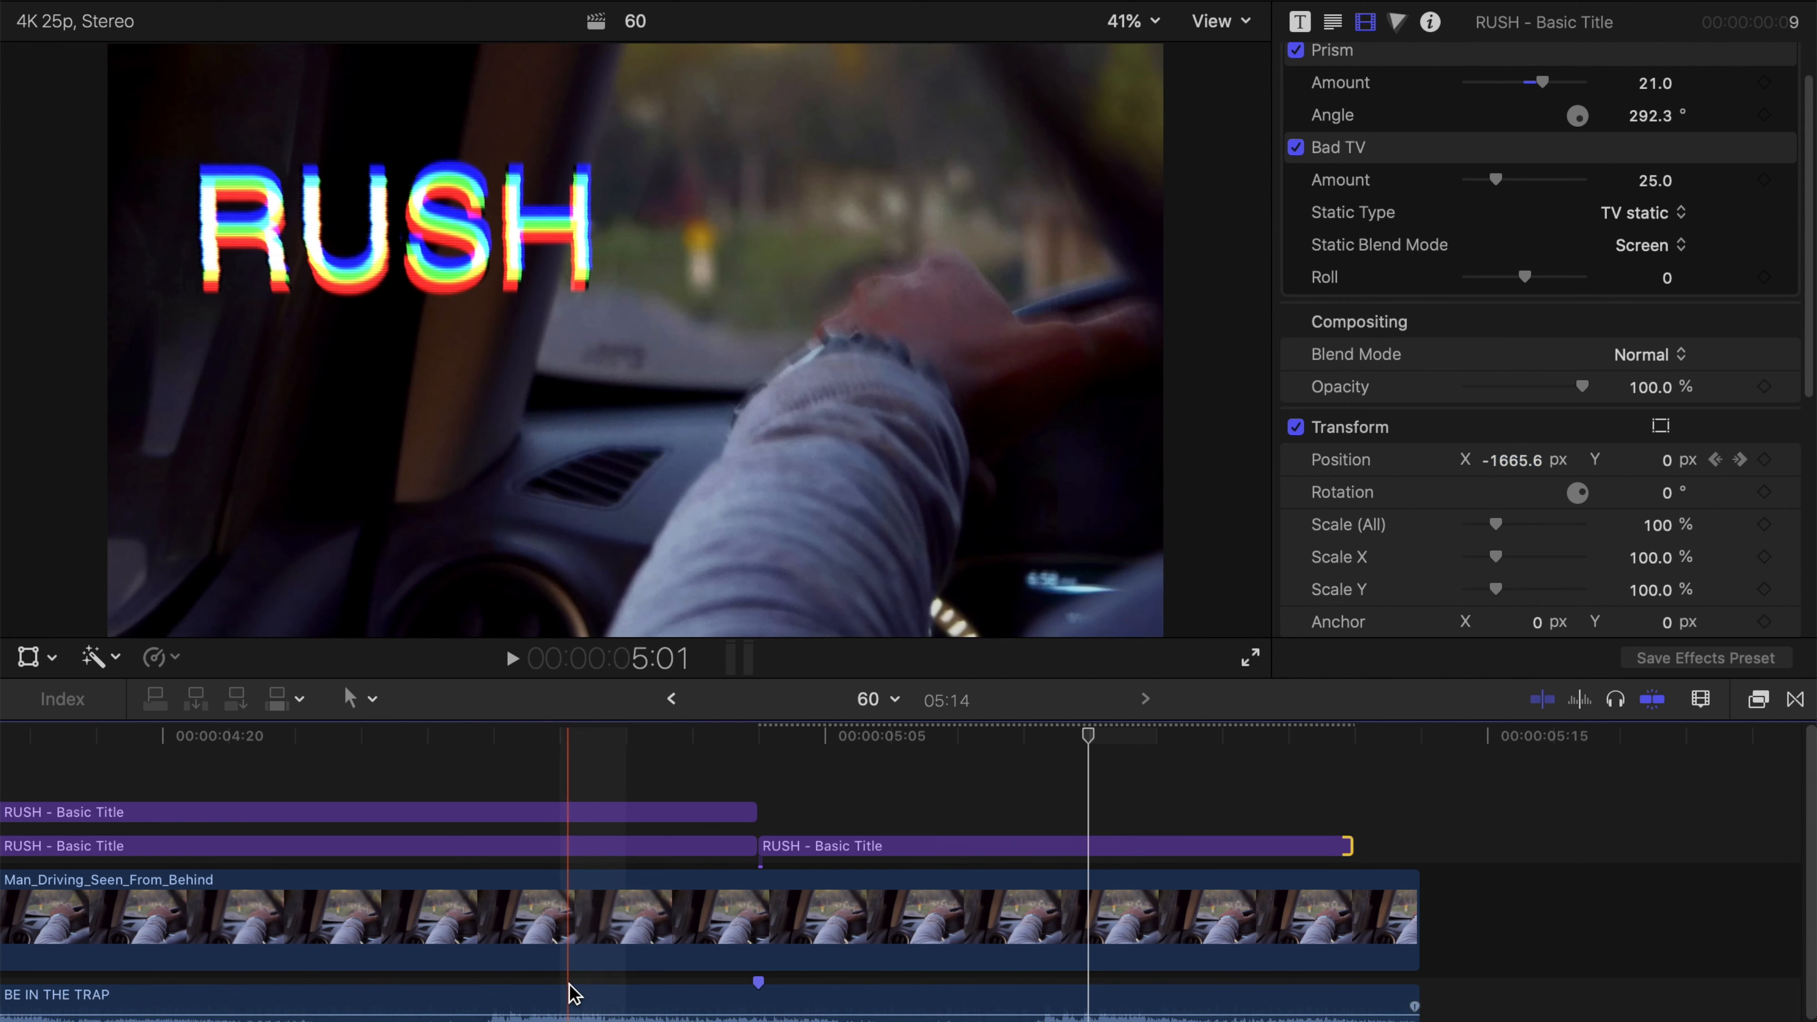
{"action": "left_click", "coordinate": [755, 752]}
{"action": "key", "text": "space"}
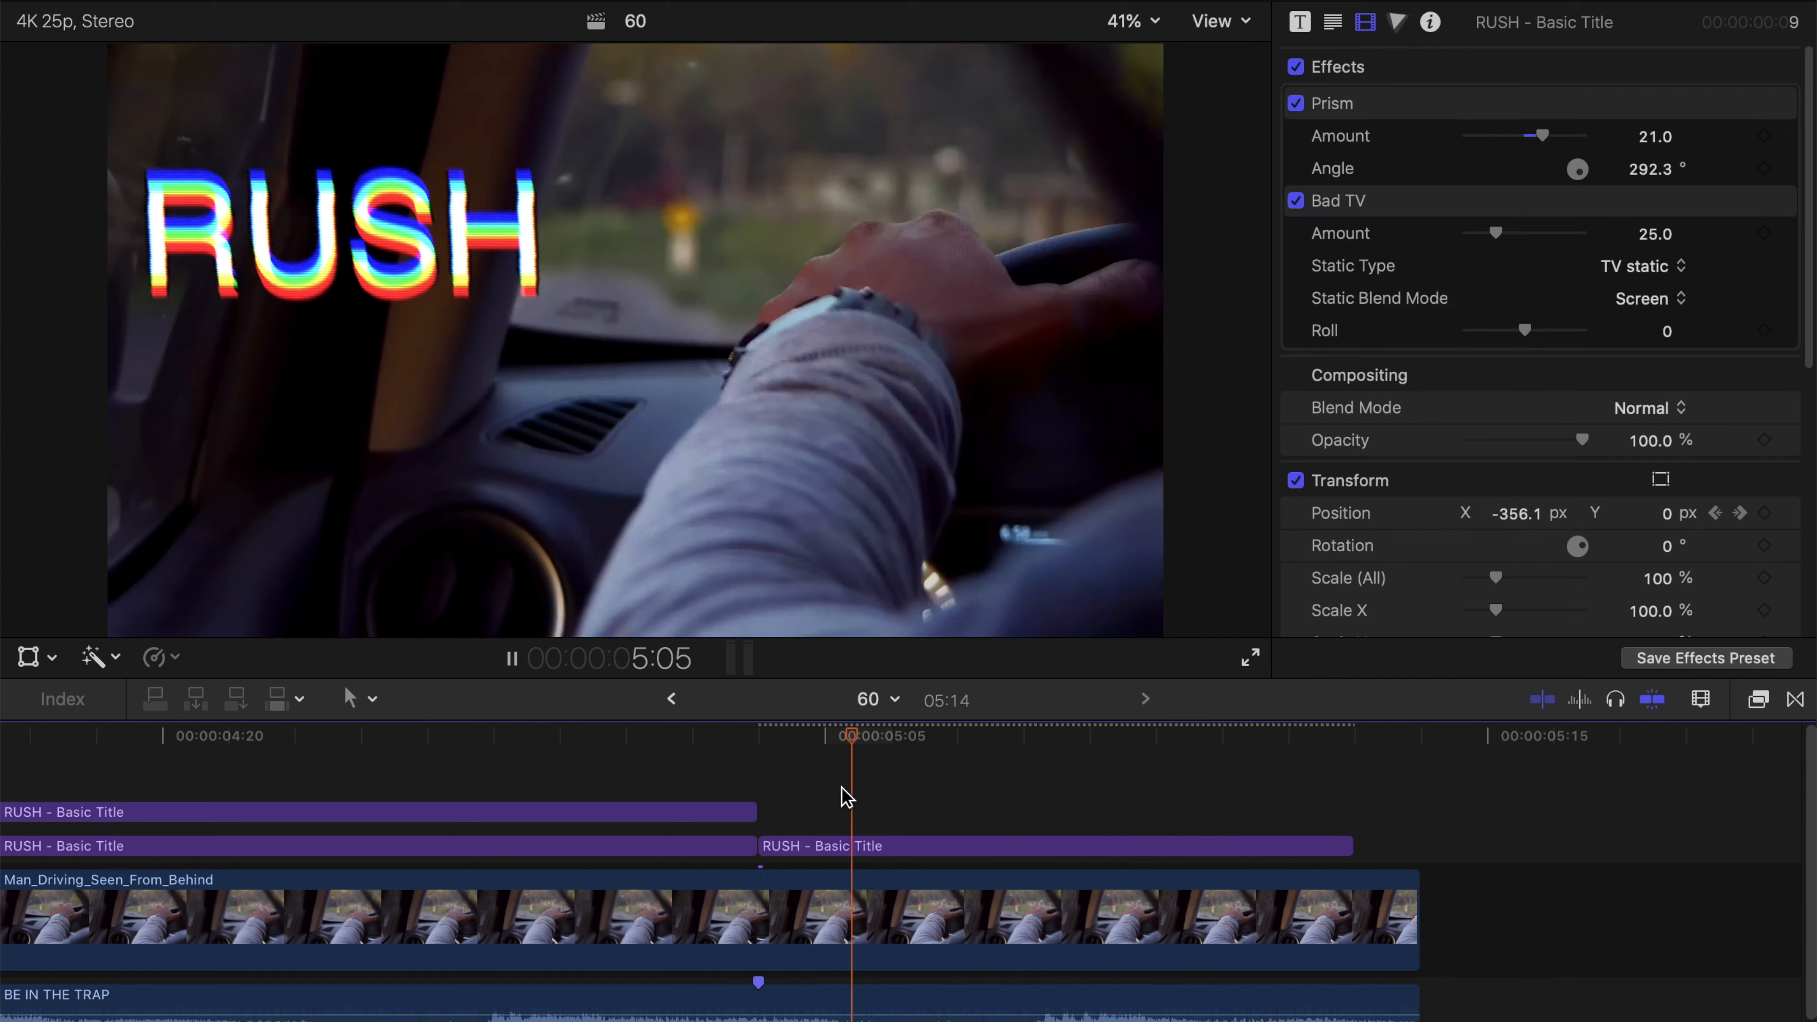
{"action": "left_click", "coordinate": [778, 748]}
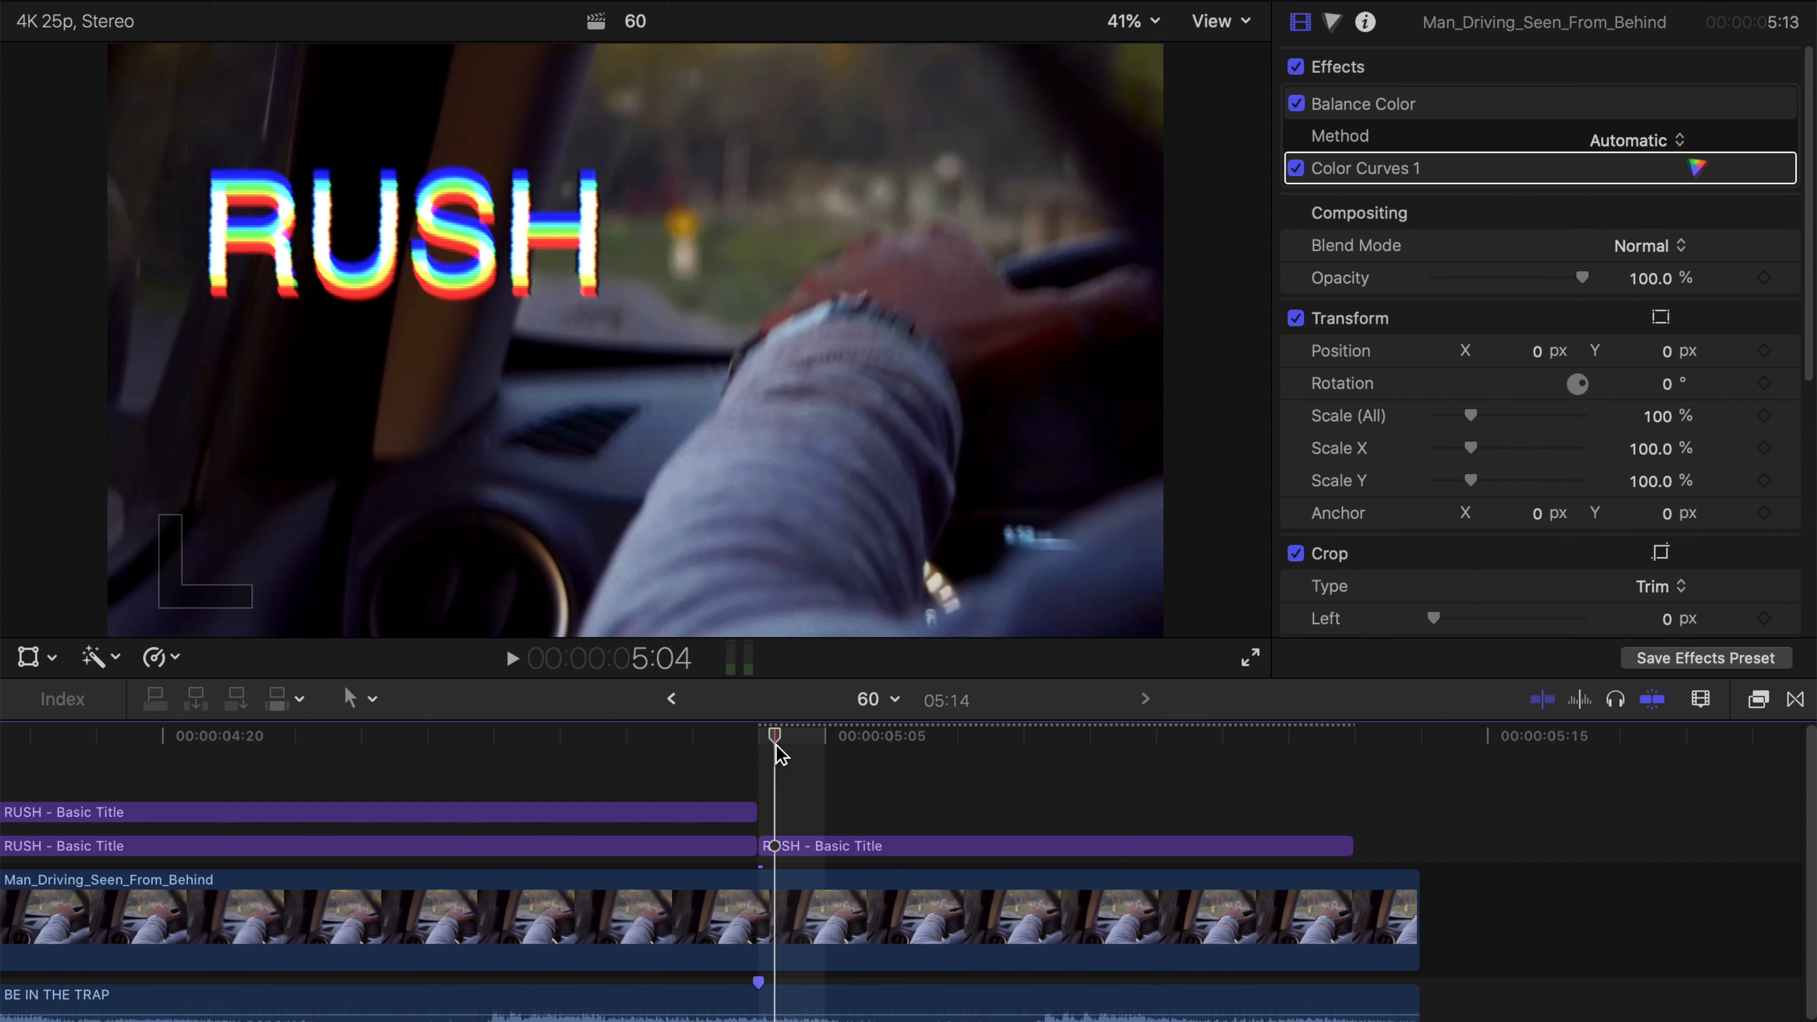
{"action": "key", "text": "space"}
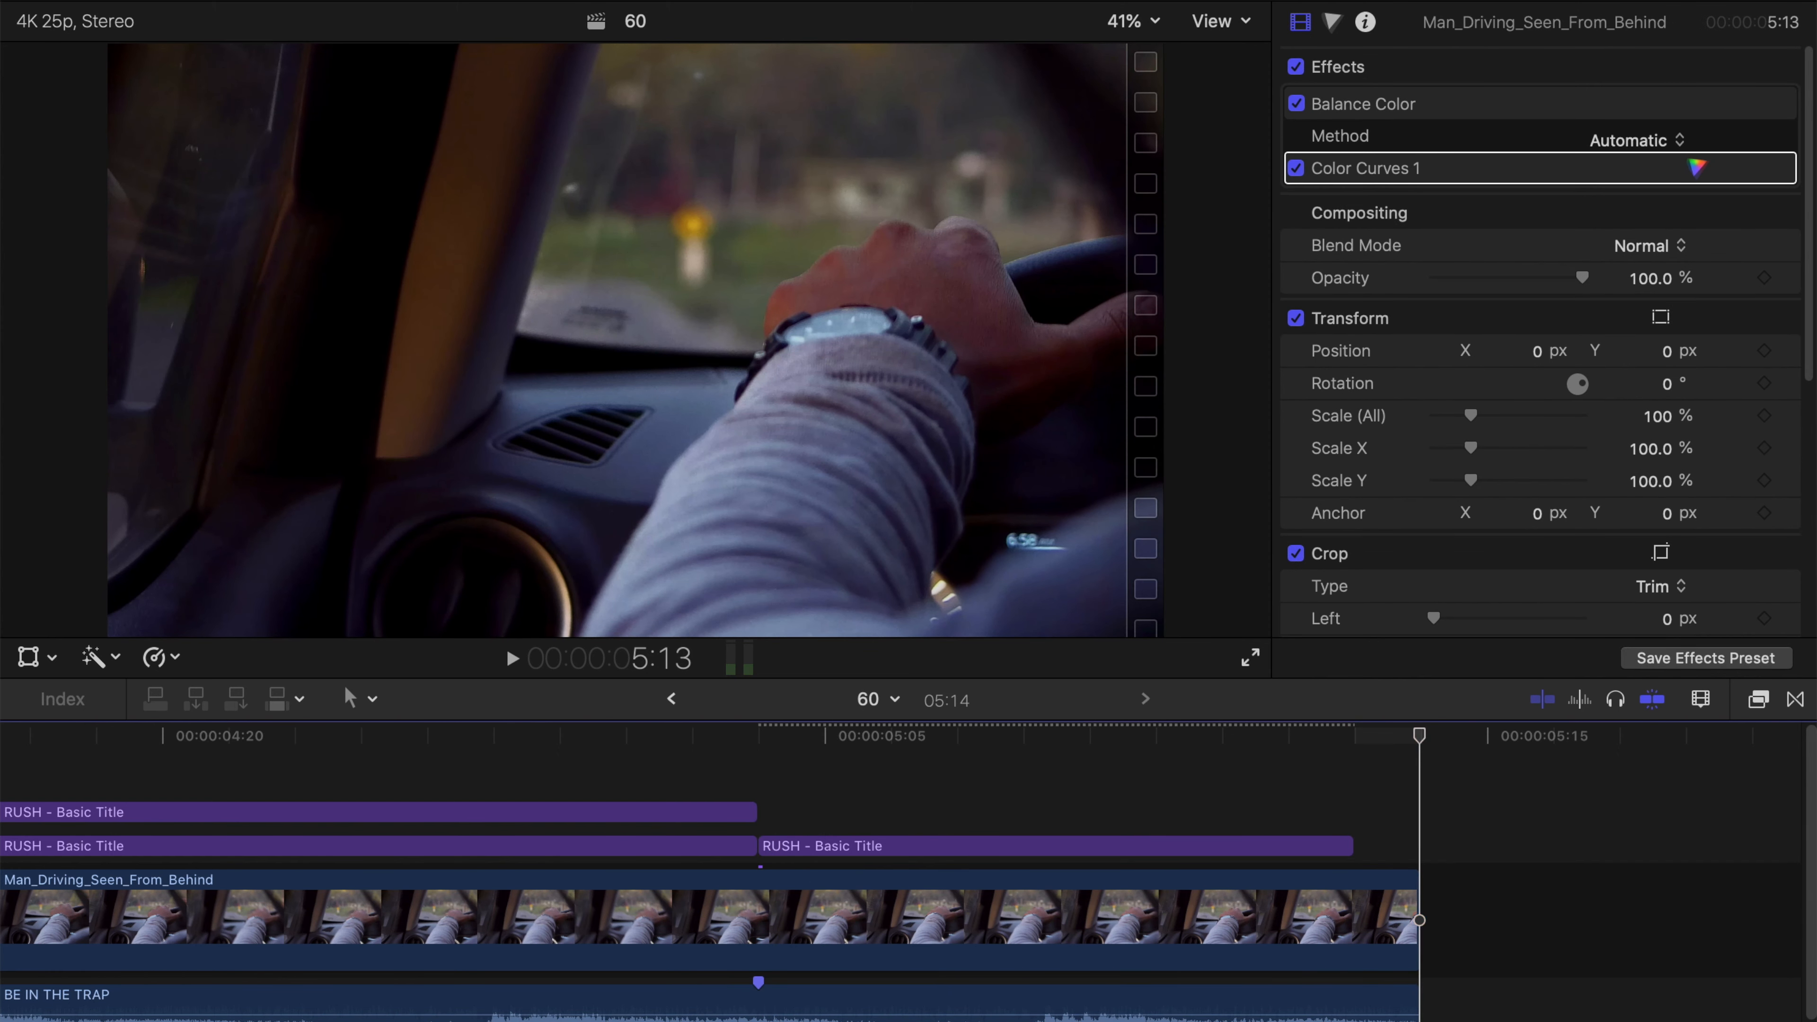